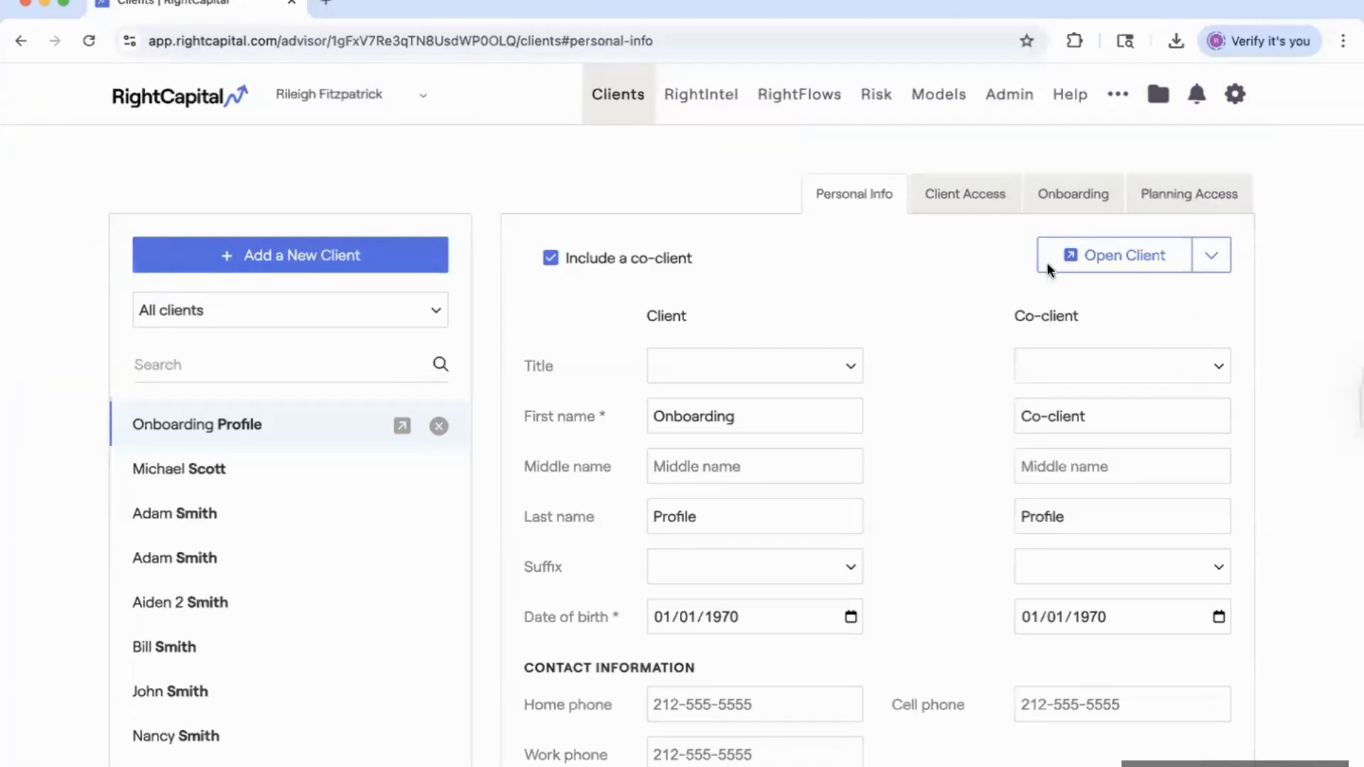
Open the account's Customization page, showing own logos and colours ffffff and f0ede8.
left_click(1236, 94)
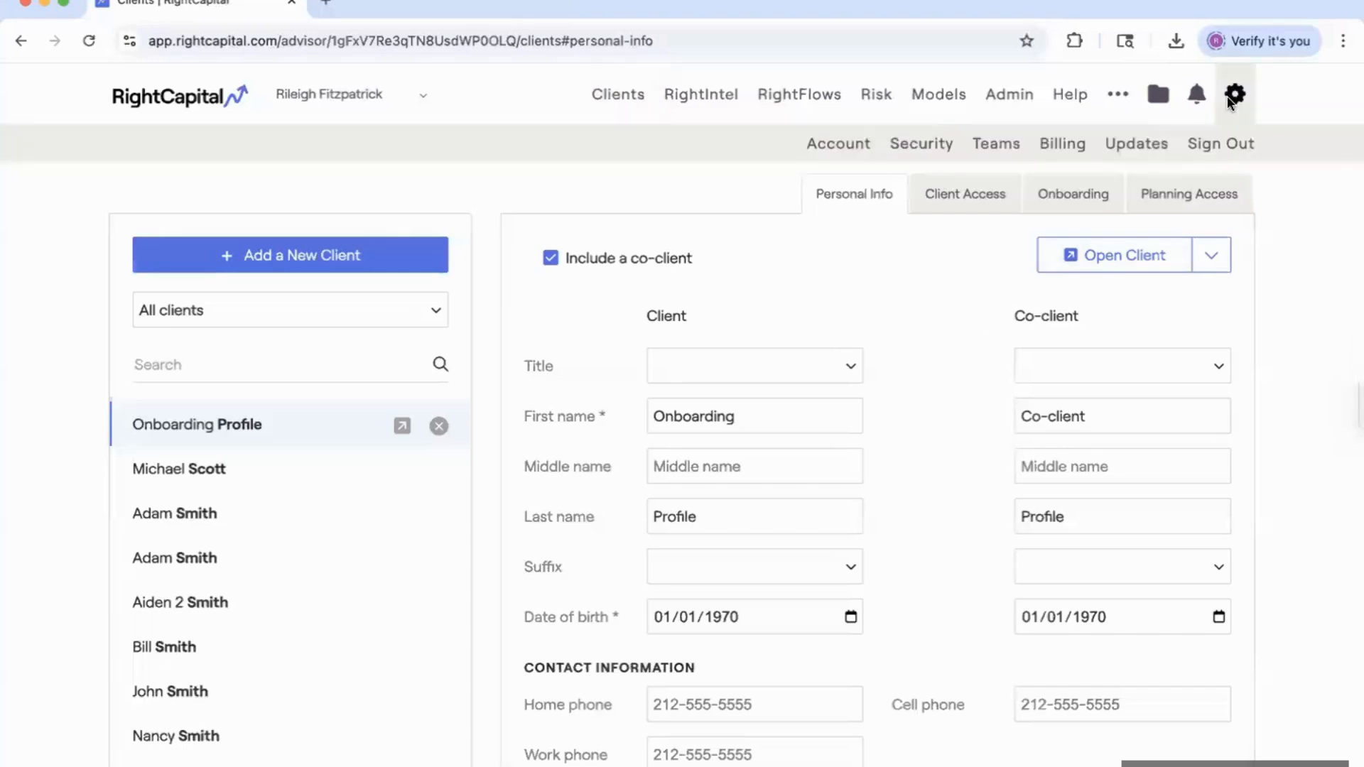
left_click(841, 145)
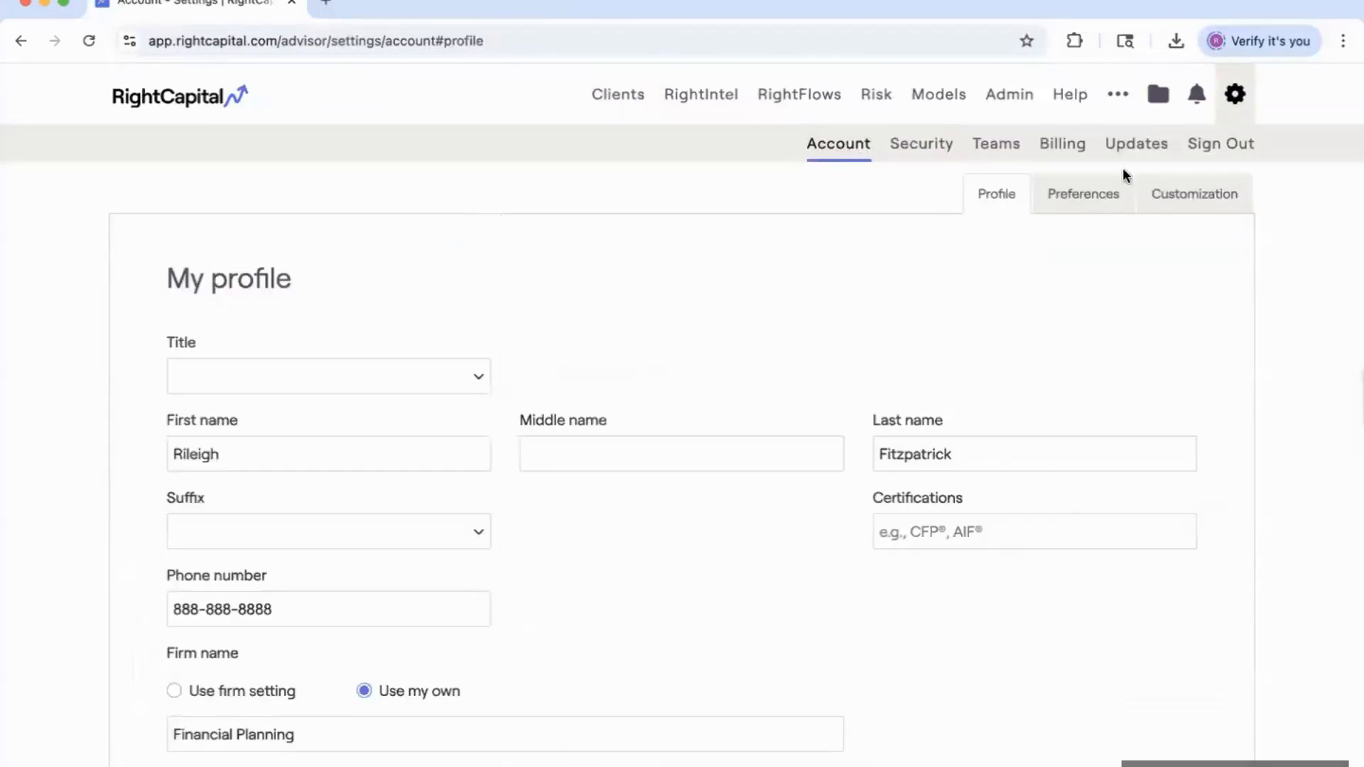
left_click(1193, 199)
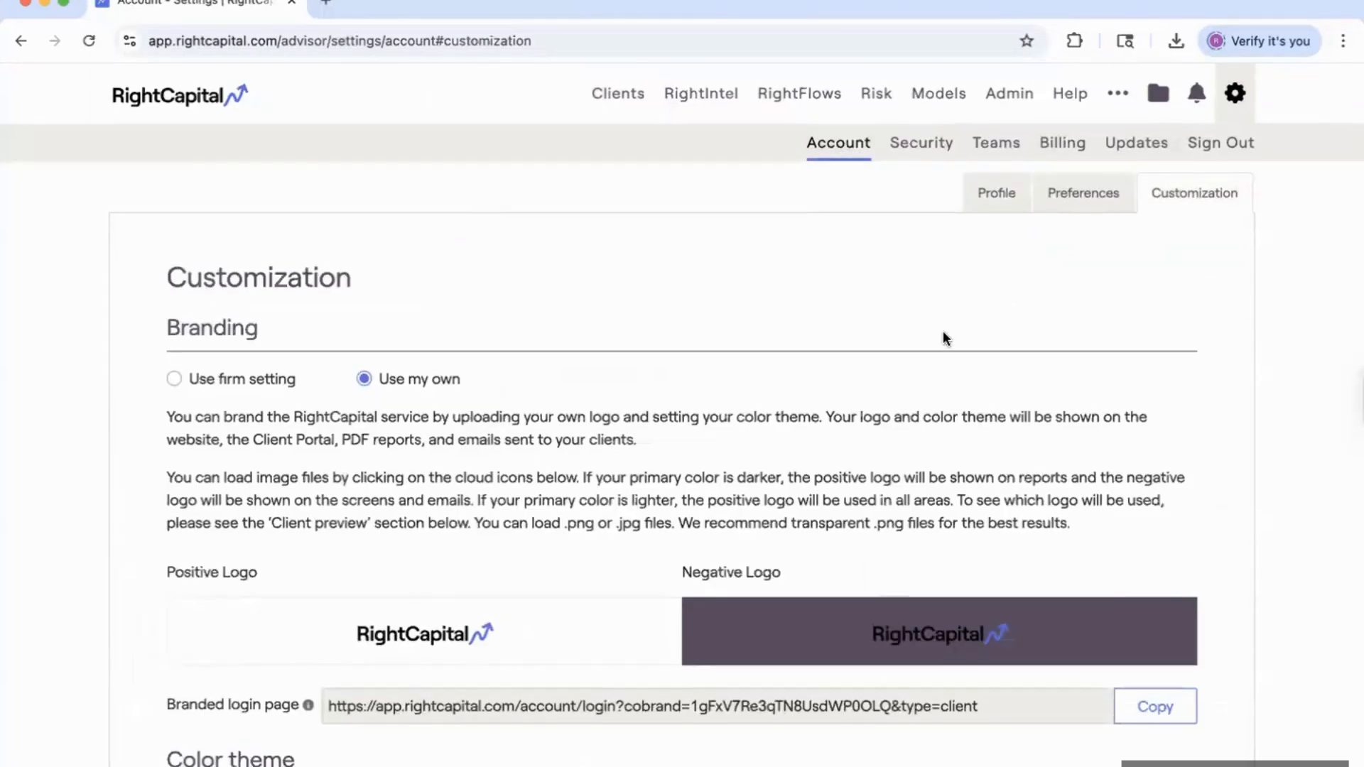
scroll(754, 425, "down", 1)
scroll(622, 483, "down", 1)
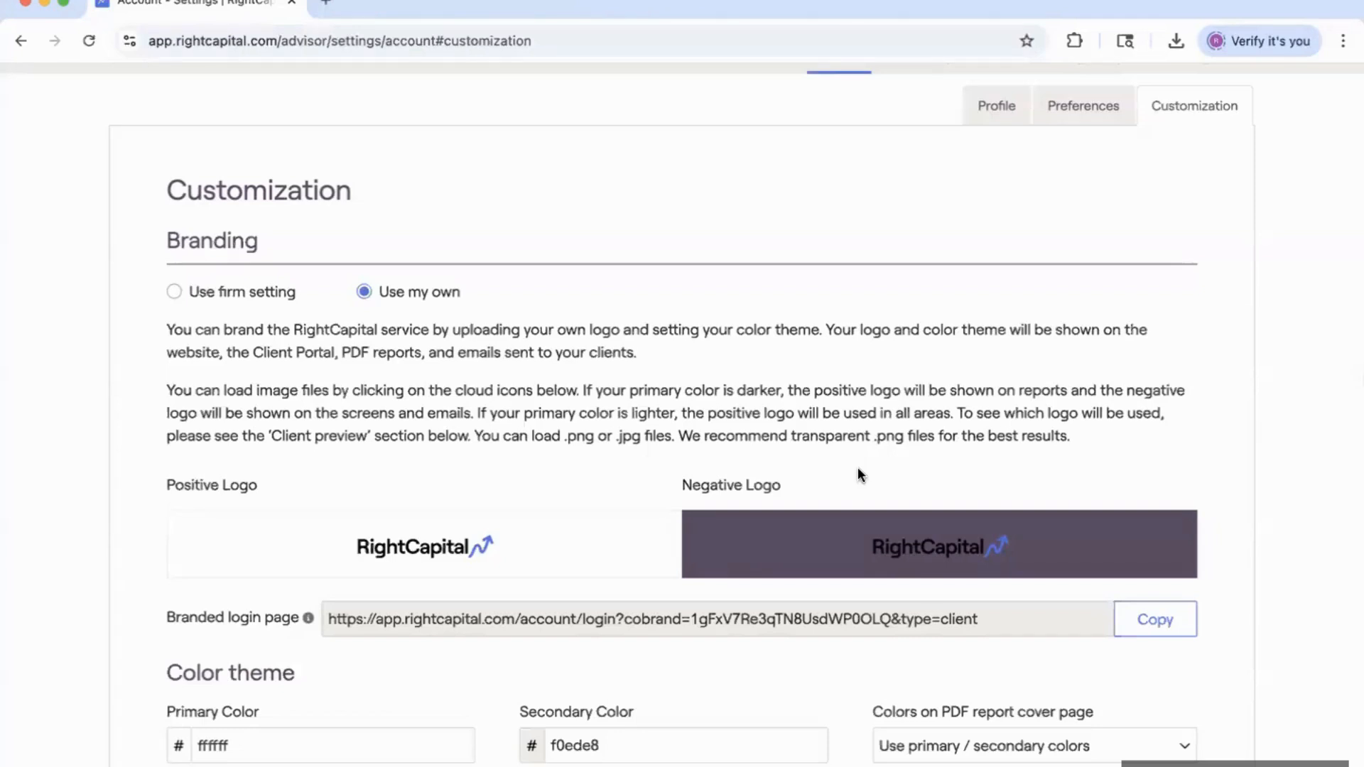
scroll(859, 475, "up", 1)
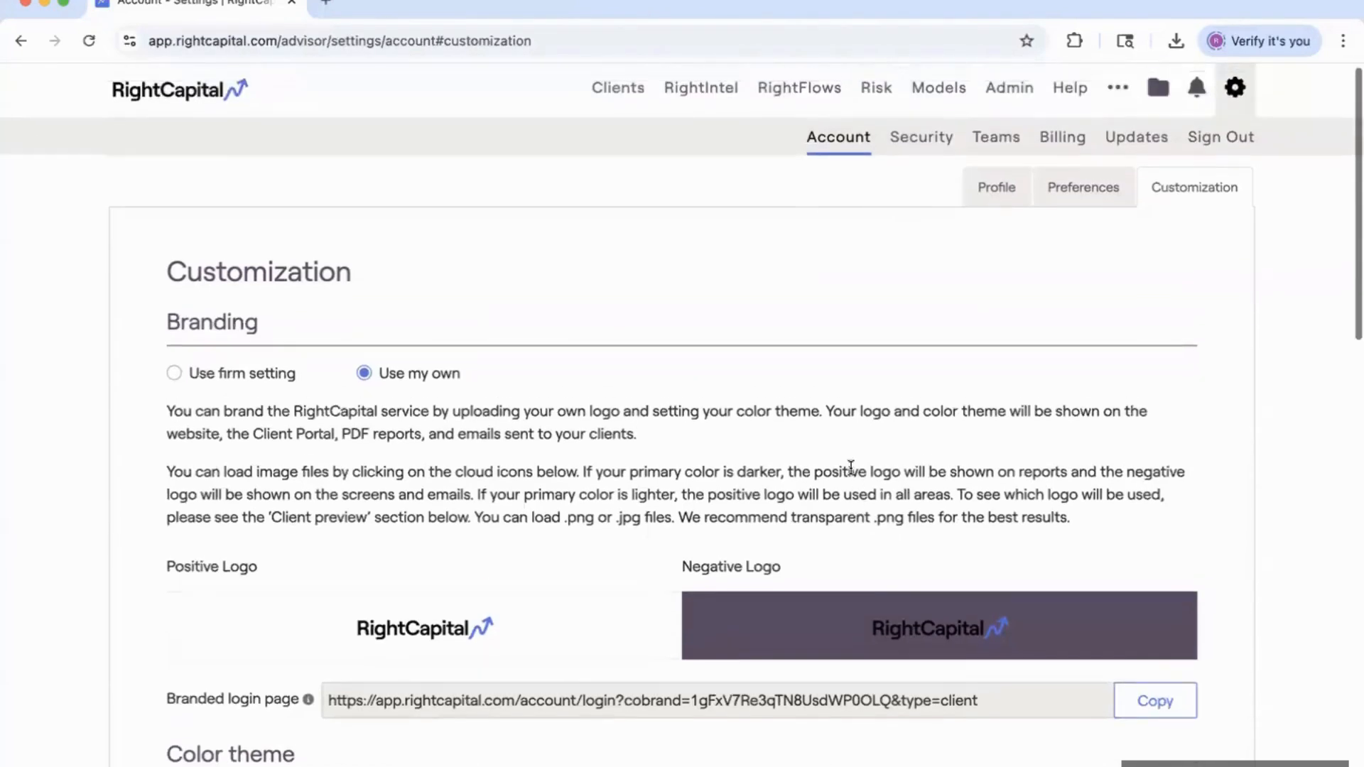
scroll(497, 355, "down", 1)
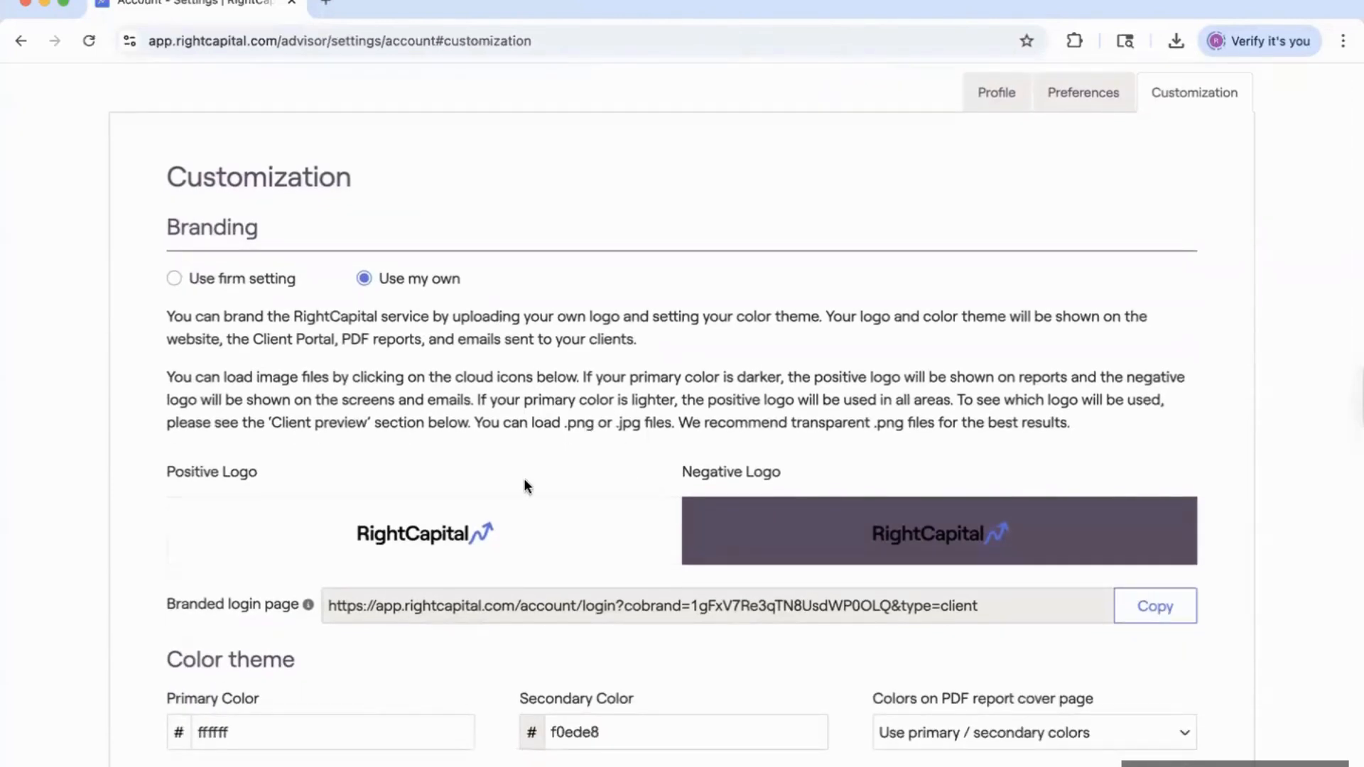
mouse_move(426, 534)
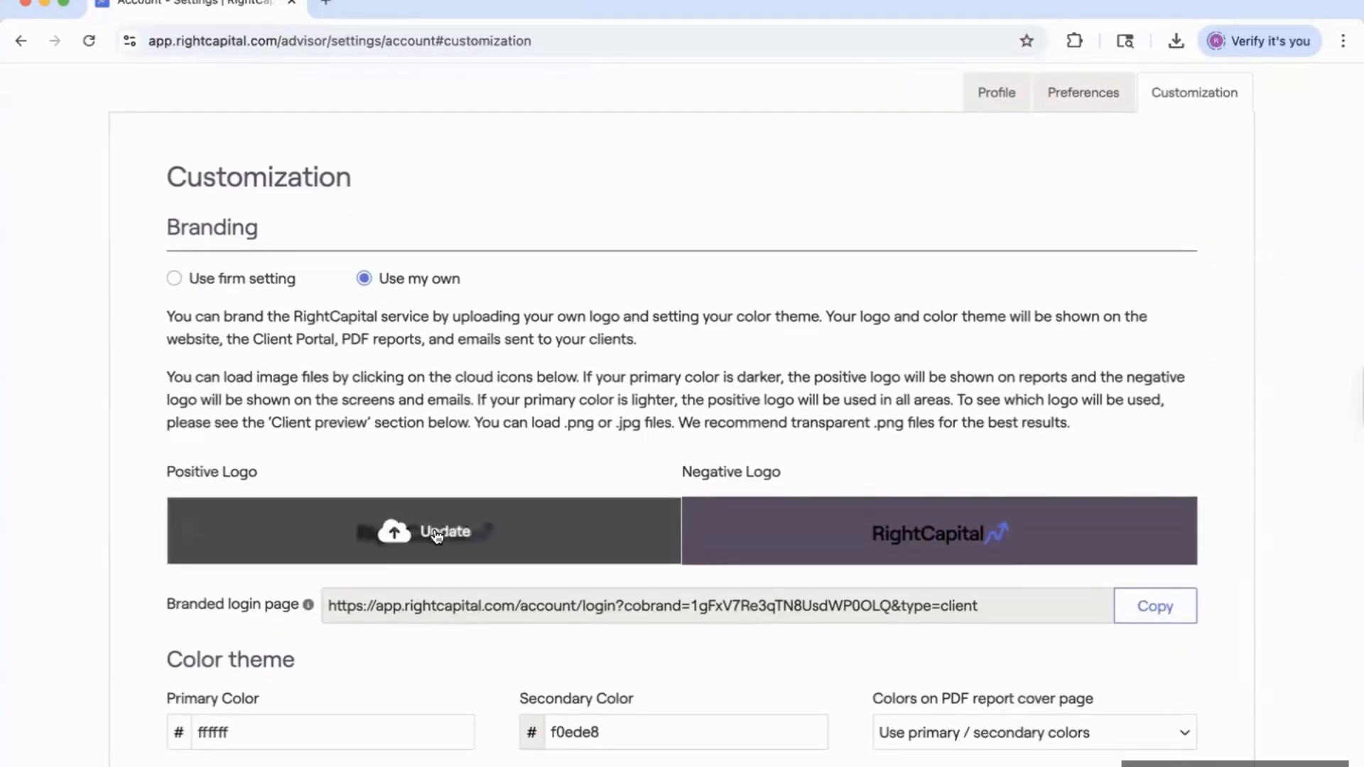
left_click(437, 534)
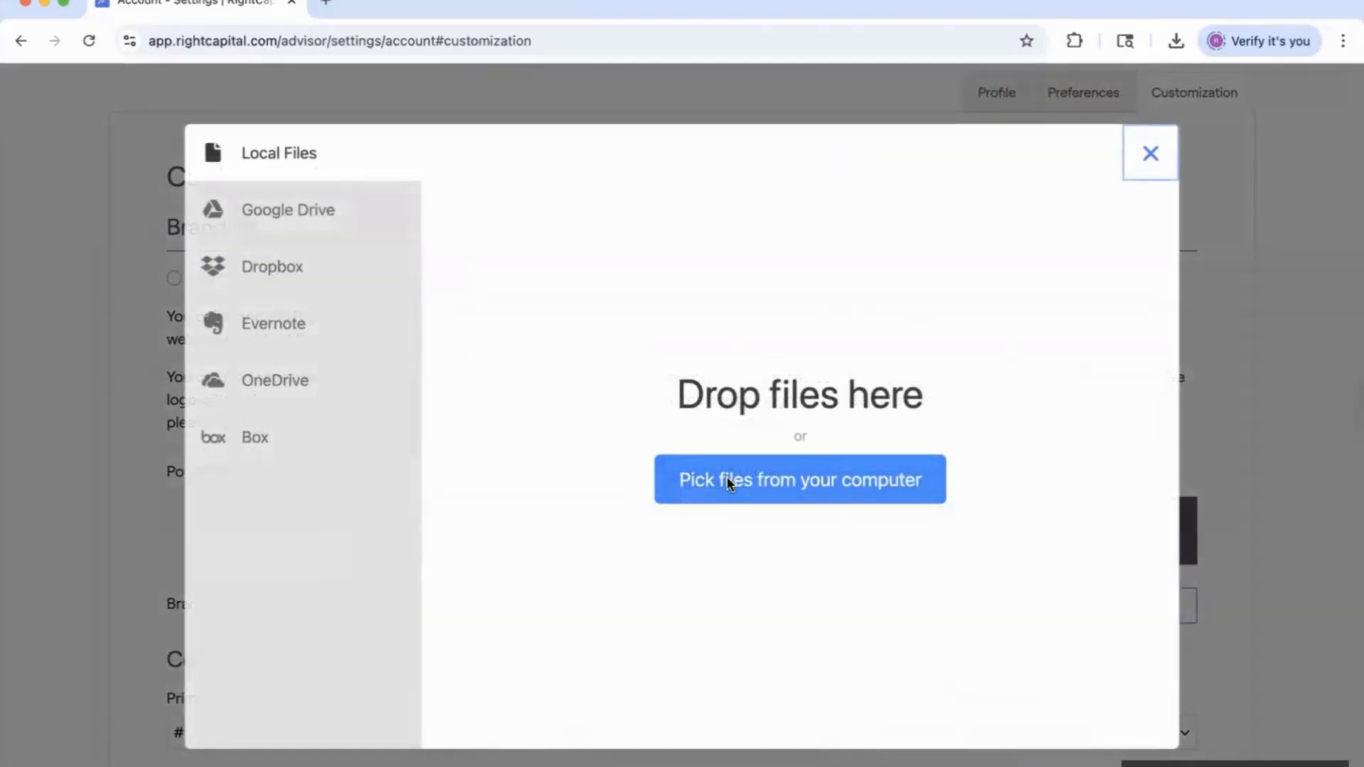
left_click(727, 476)
left_click(1264, 95)
type("logo")
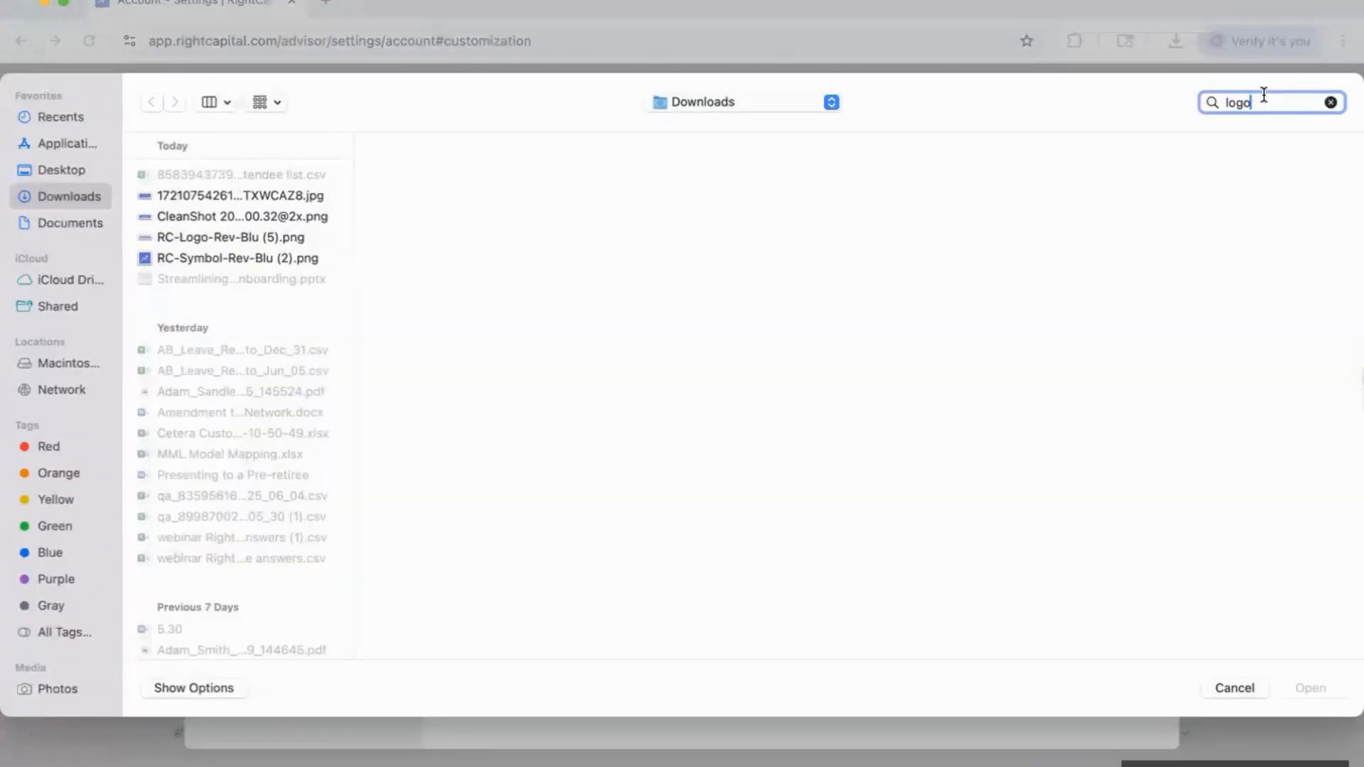
left_click(211, 204)
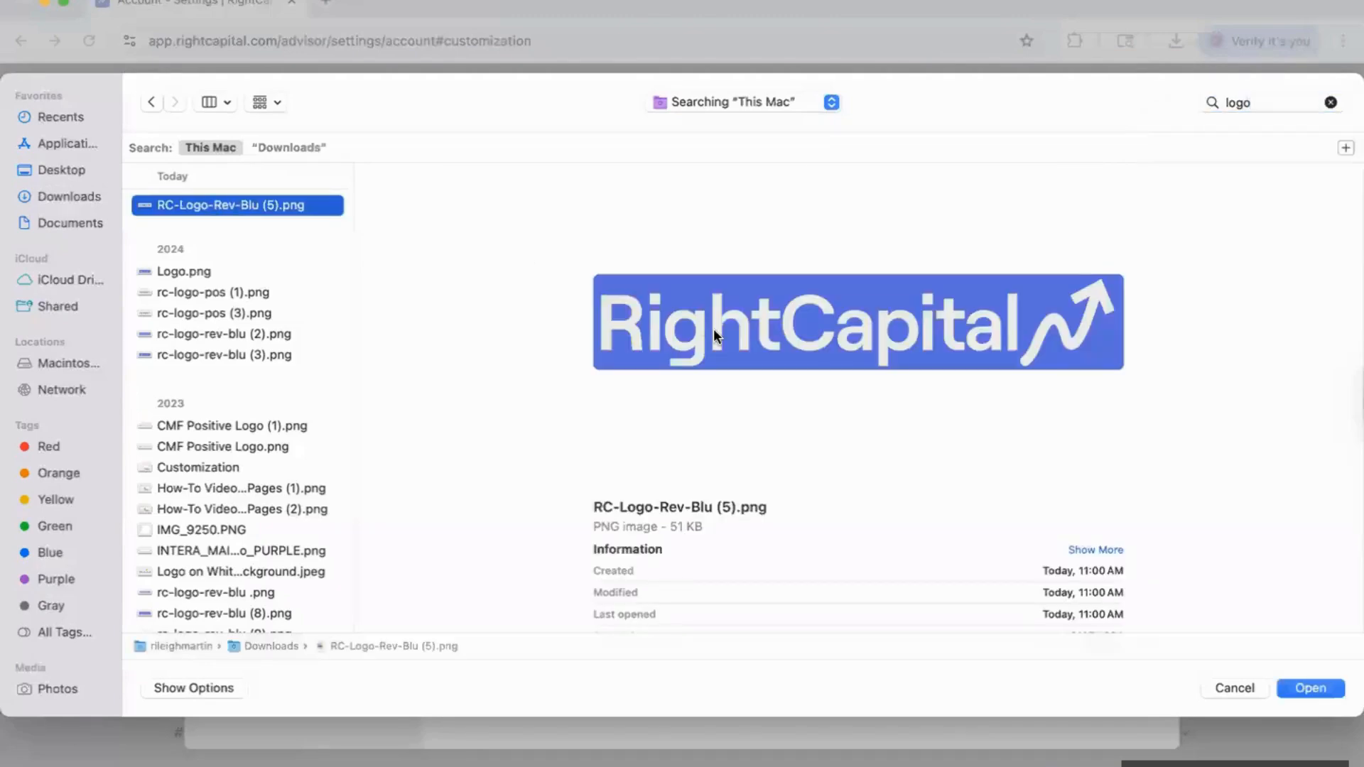
left_click(1311, 688)
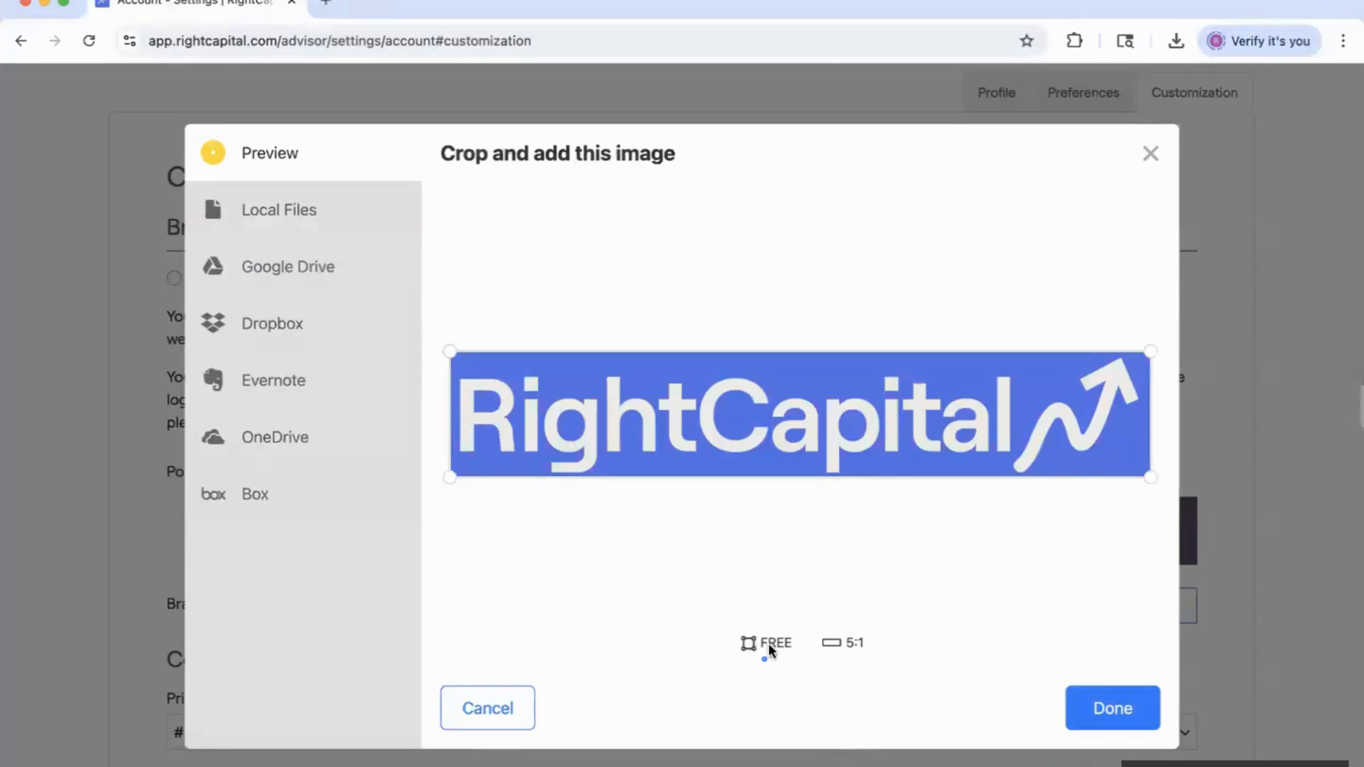
left_click(851, 646)
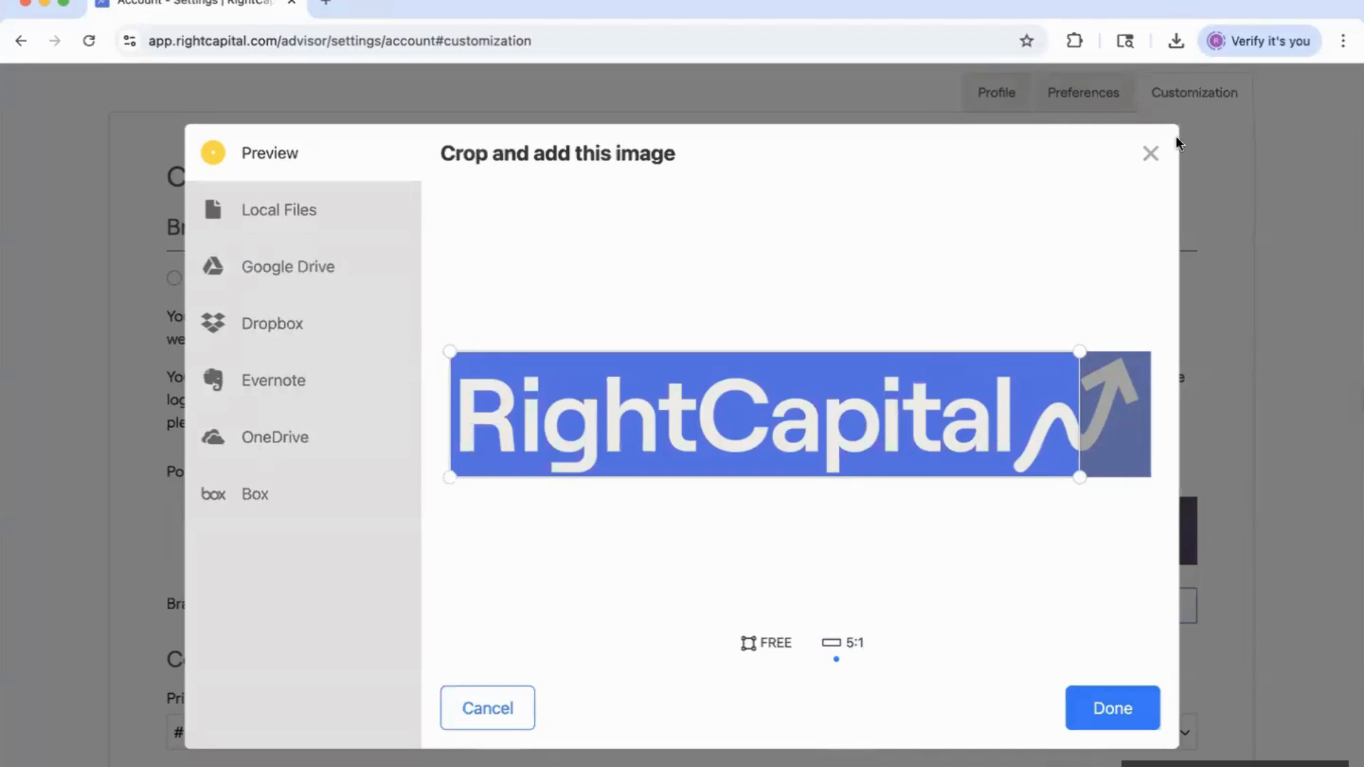
left_click(1151, 152)
Replace the primary theme colour ffffff with 5070e6.
scroll(1000, 310, "down", 2)
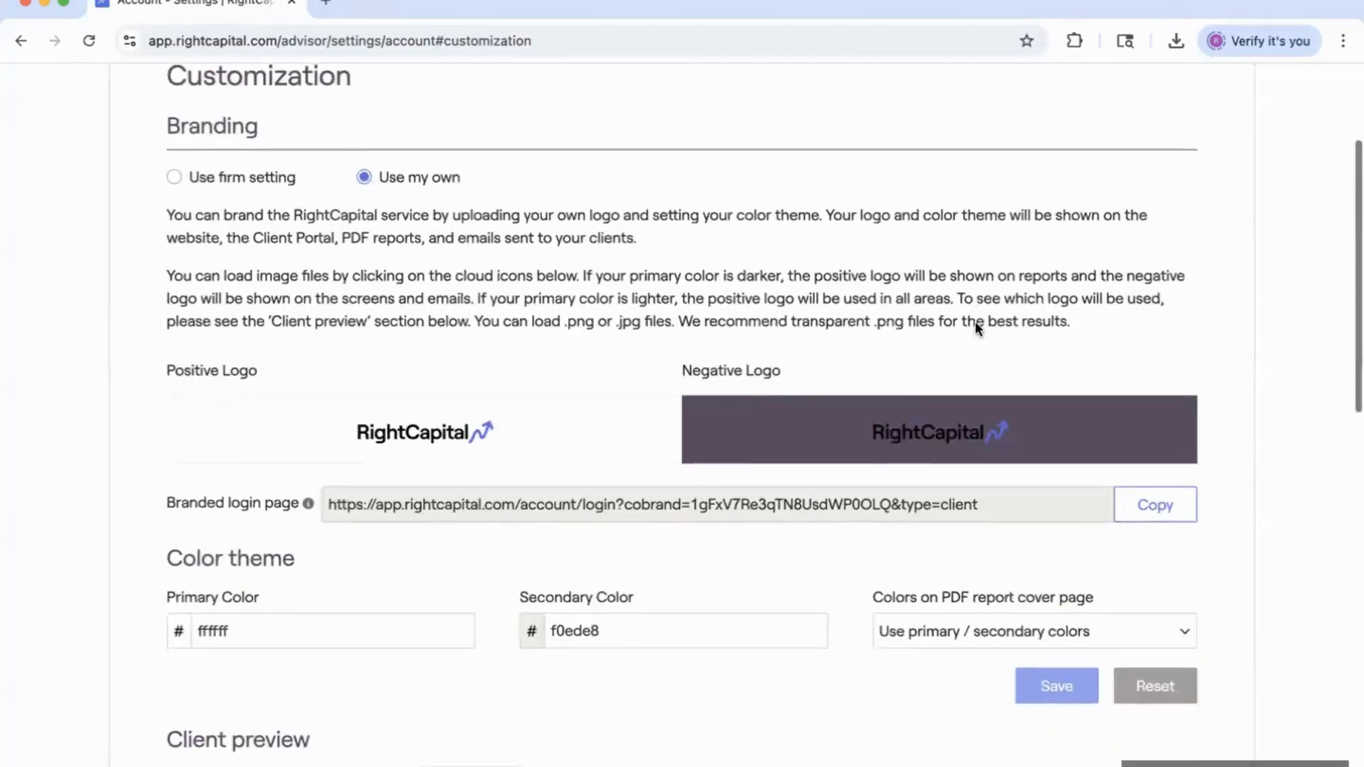
scroll(974, 322, "down", 3)
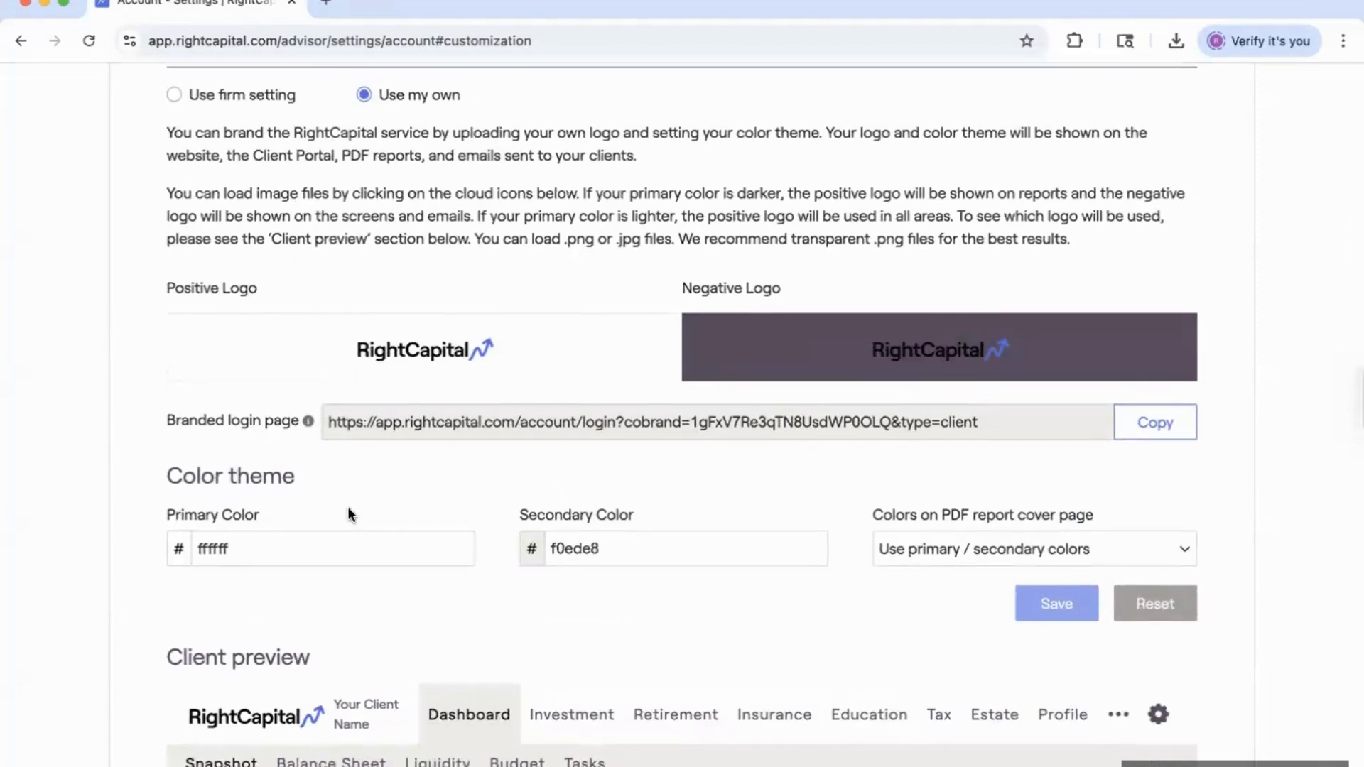
scroll(348, 509, "down", 2)
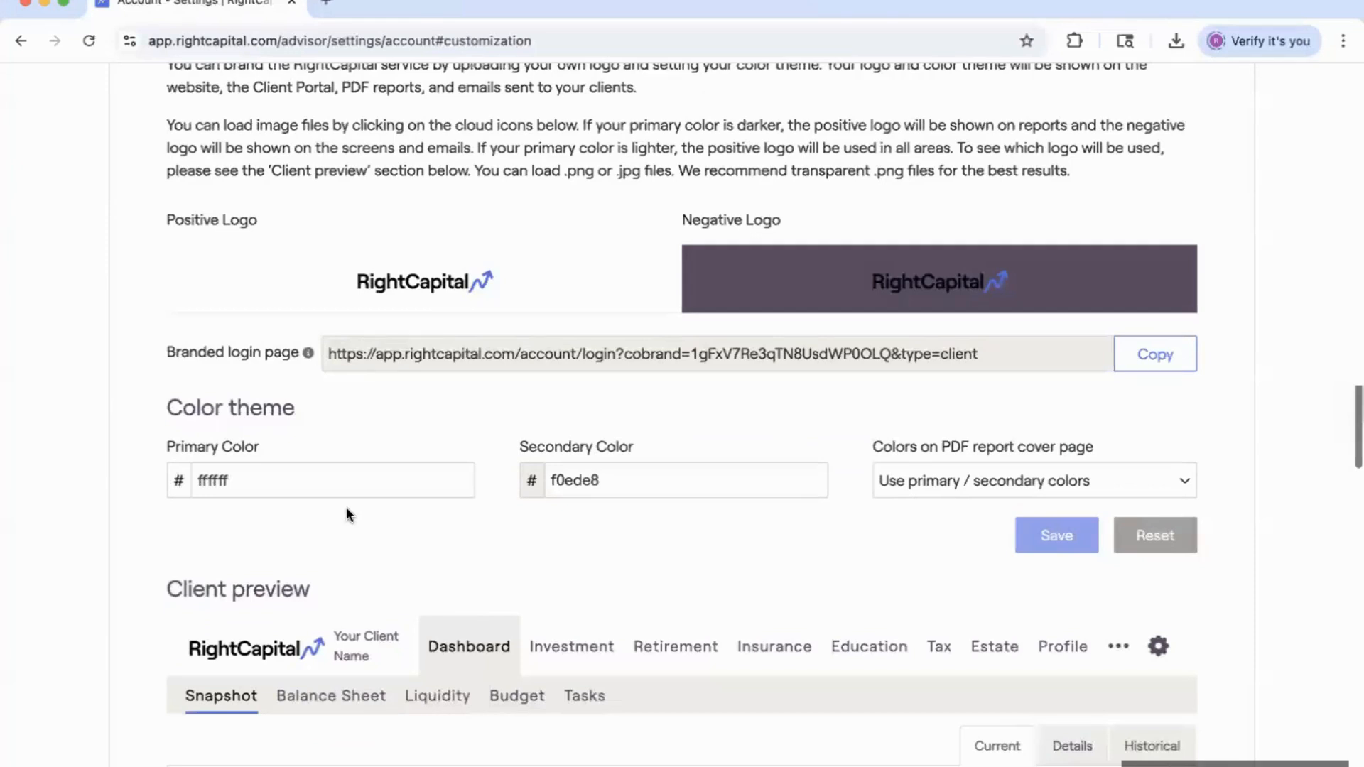
left_click(256, 488)
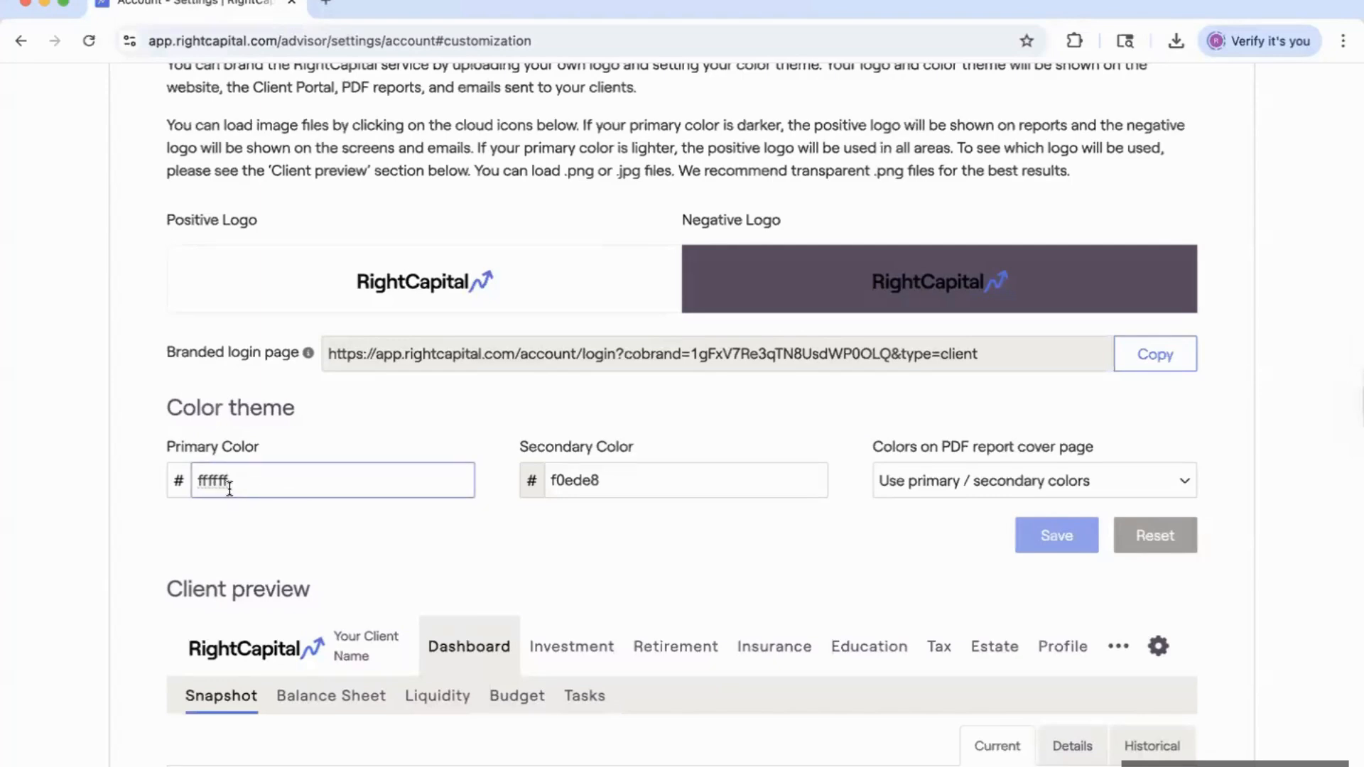
left_click(181, 488)
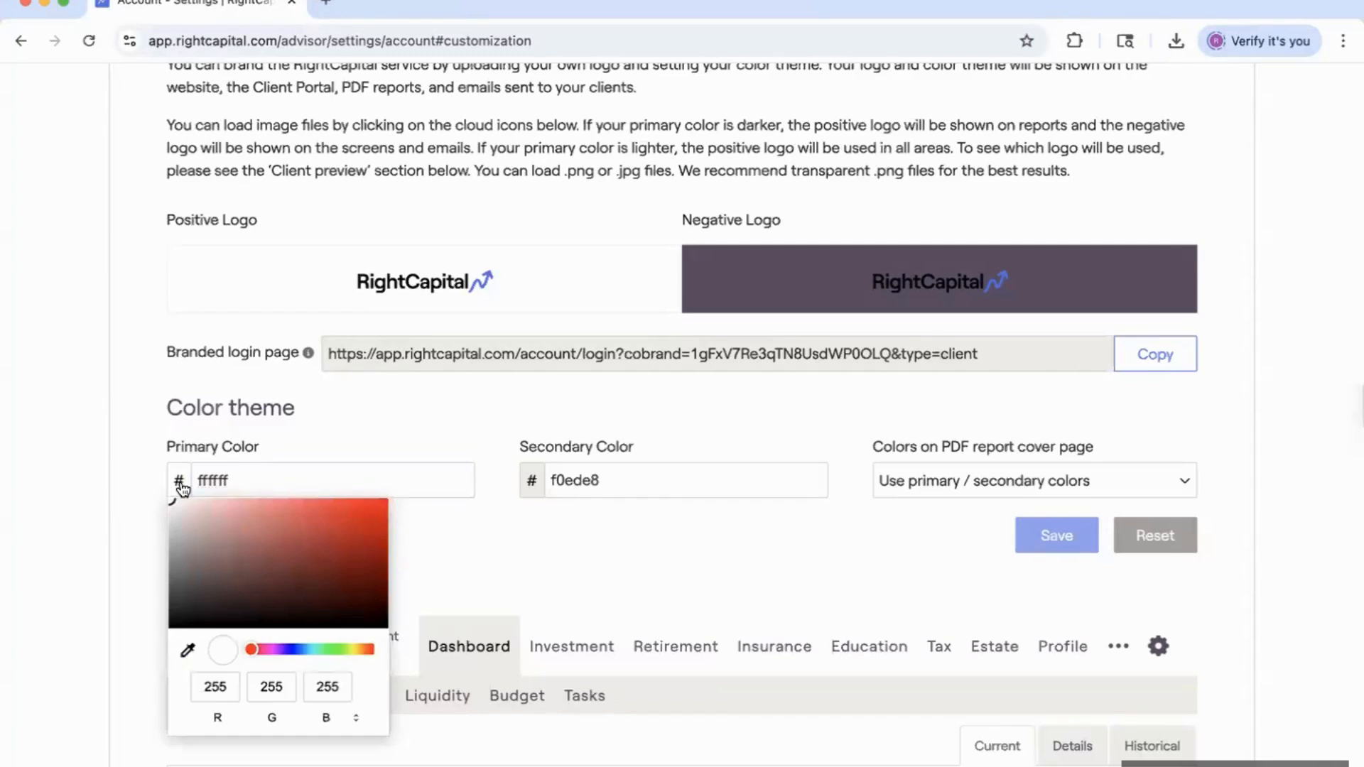
left_click(237, 479)
left_click_drag(237, 478, 200, 479)
key("BackSpace")
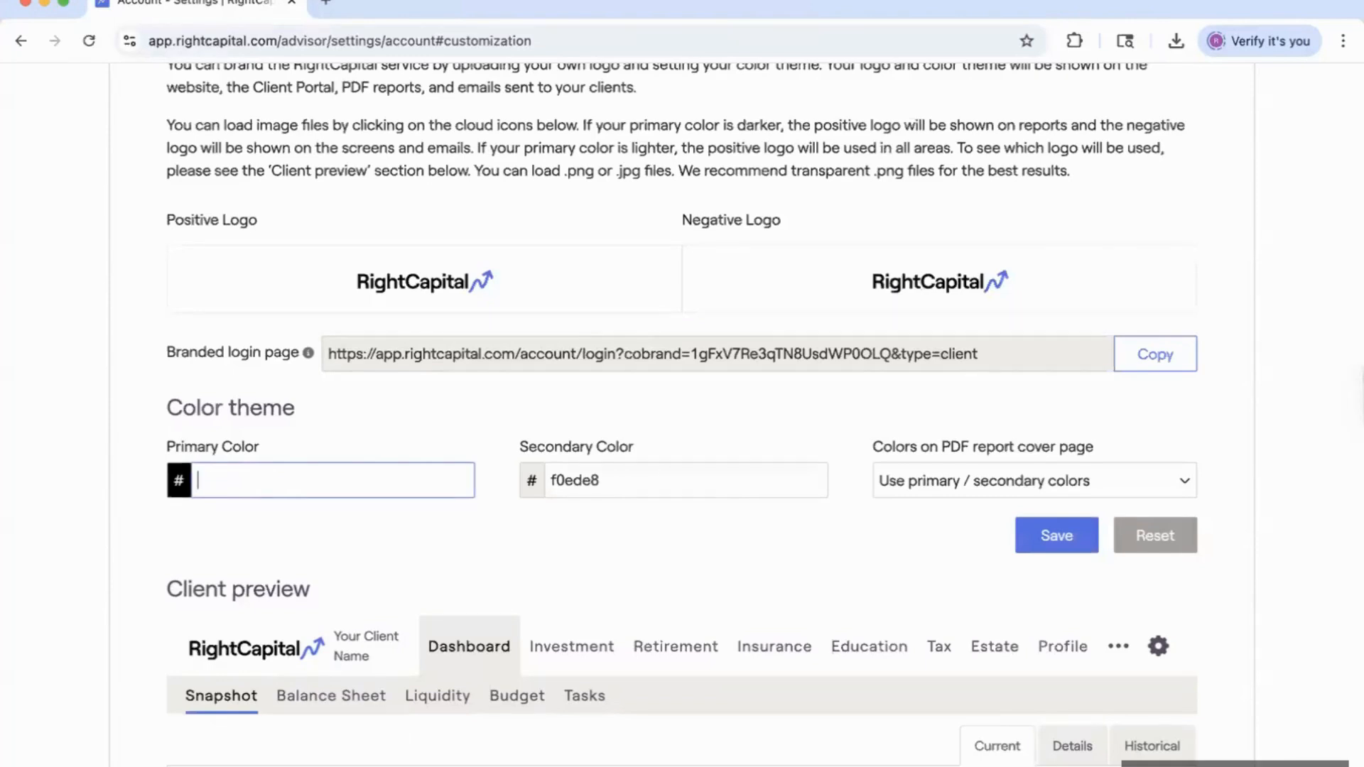
type("5")
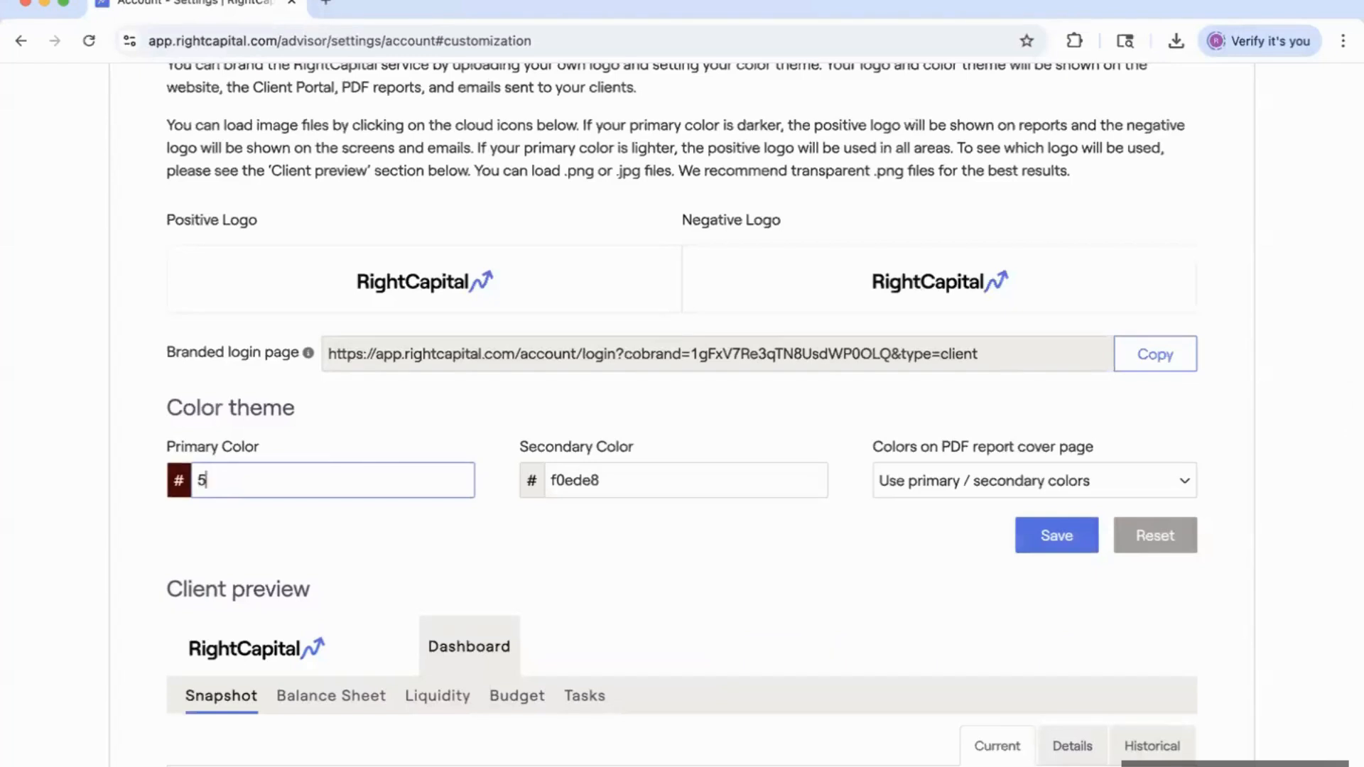
type("07")
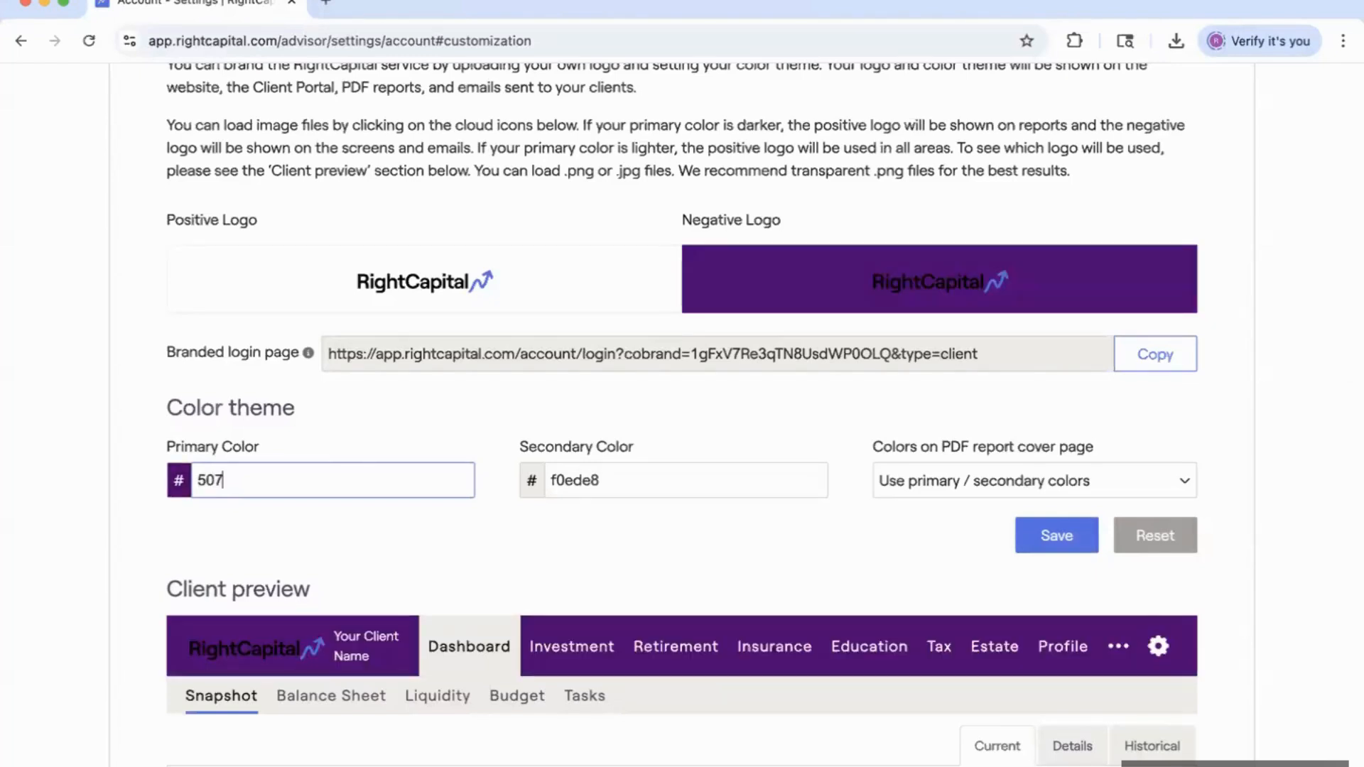
type("0")
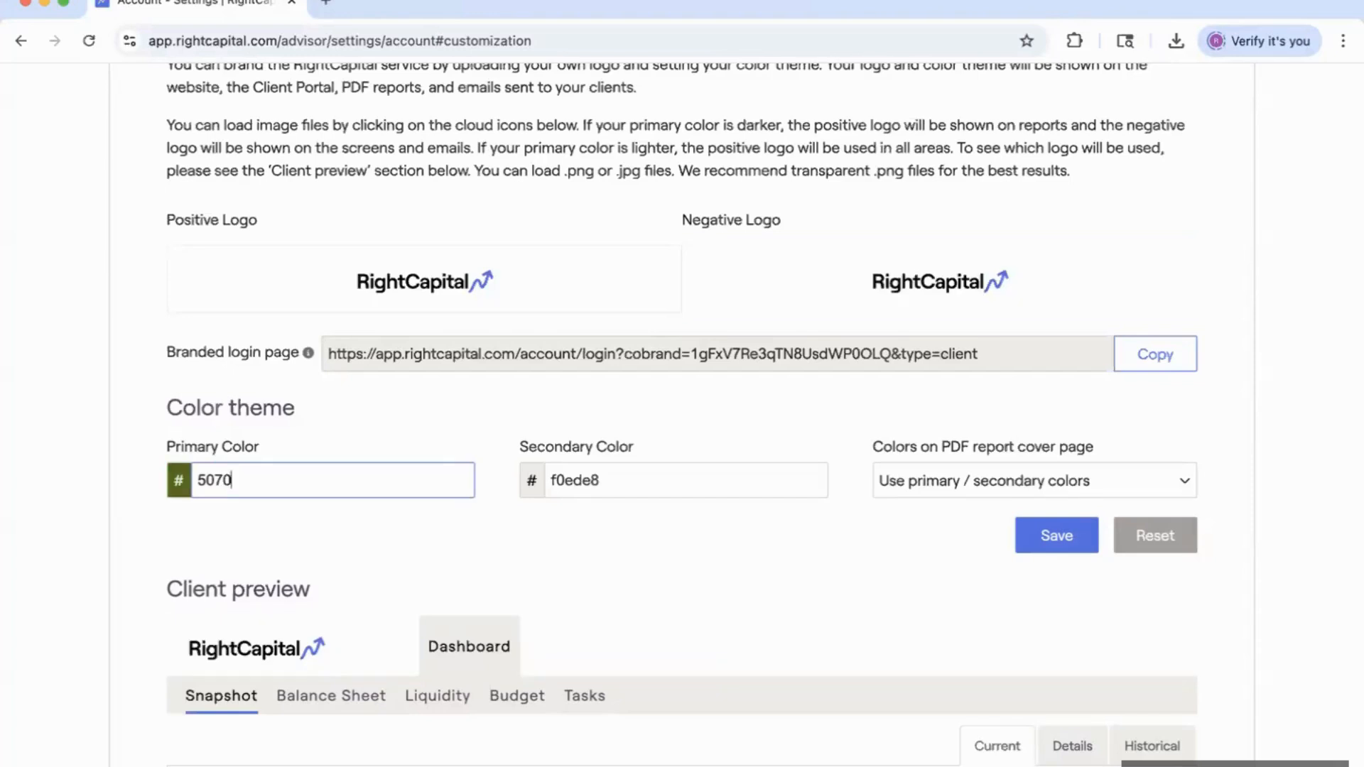
type("e6")
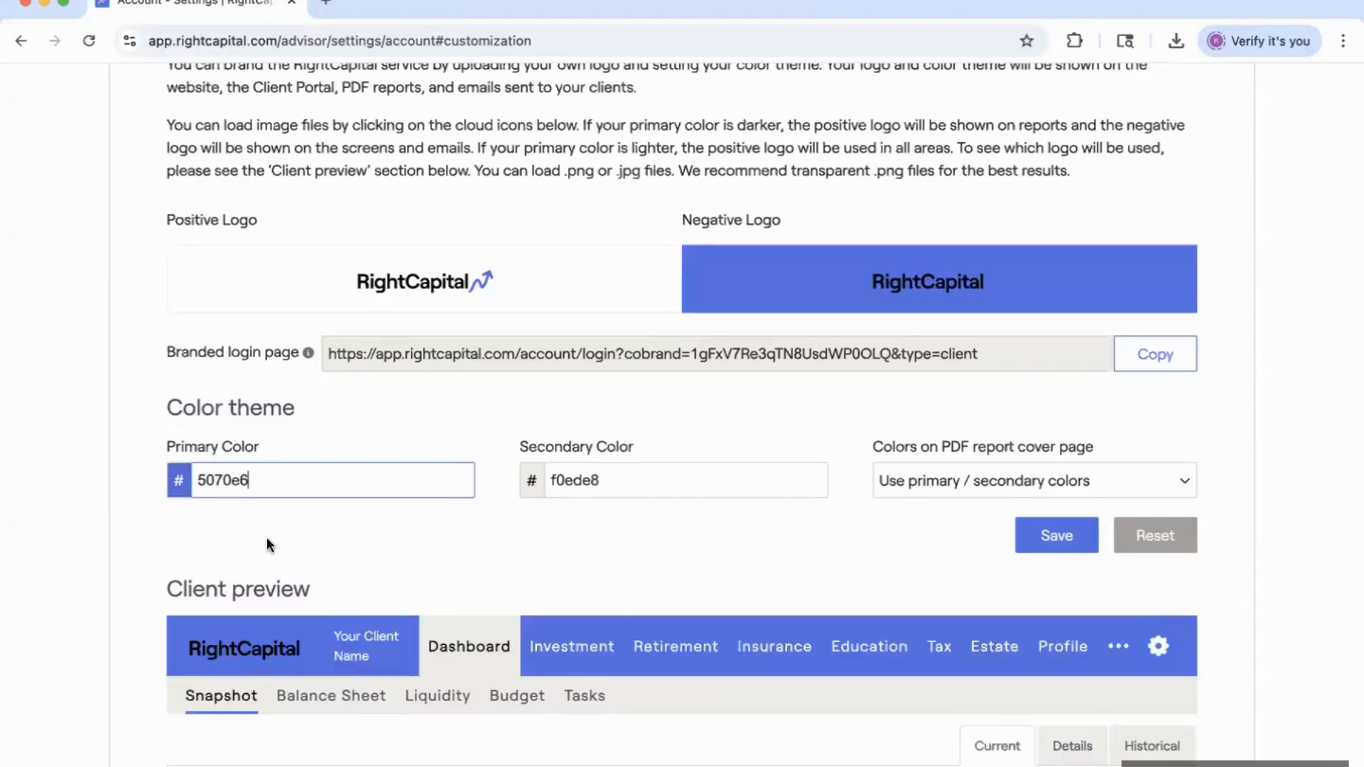
Set the secondary colour to purple 9817de and check the blue-and-purple client preview.
scroll(291, 545, "down", 2)
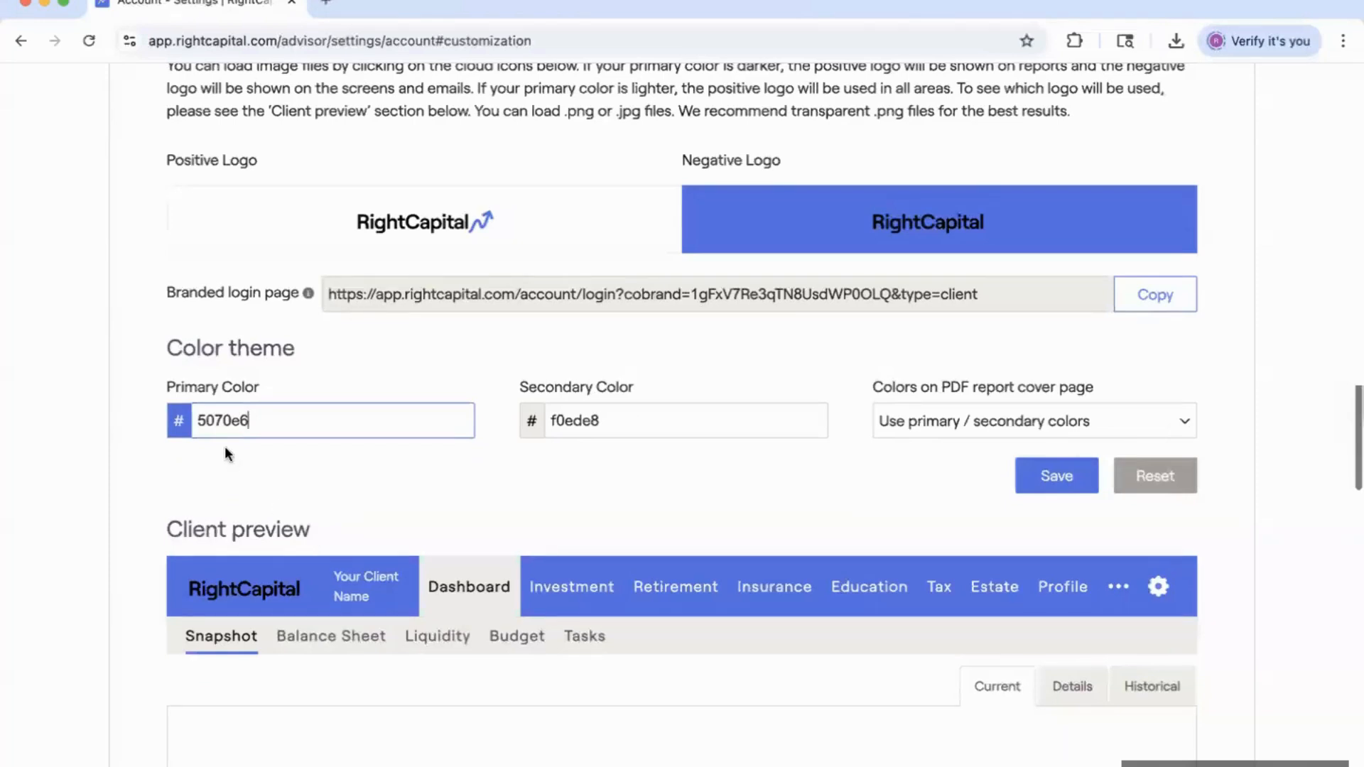
left_click(529, 424)
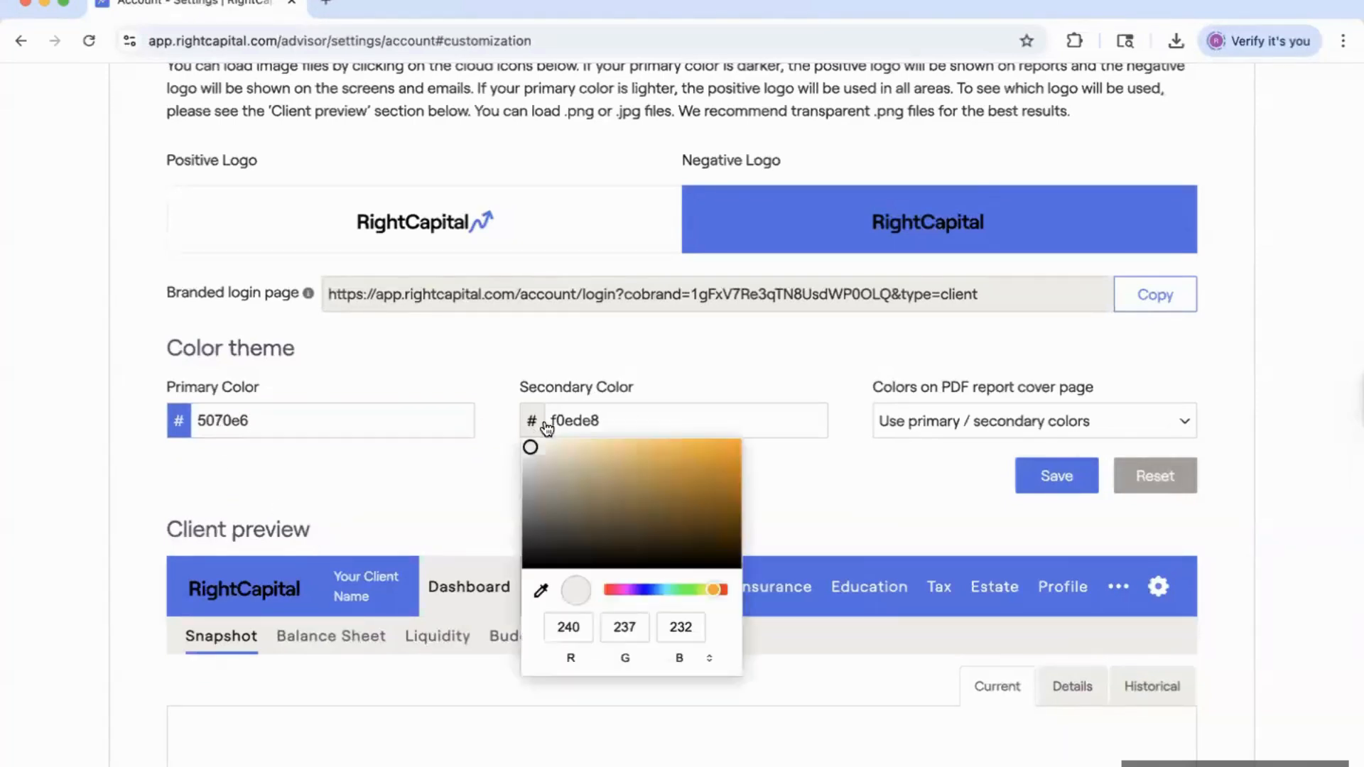
left_click(634, 589)
left_click(714, 458)
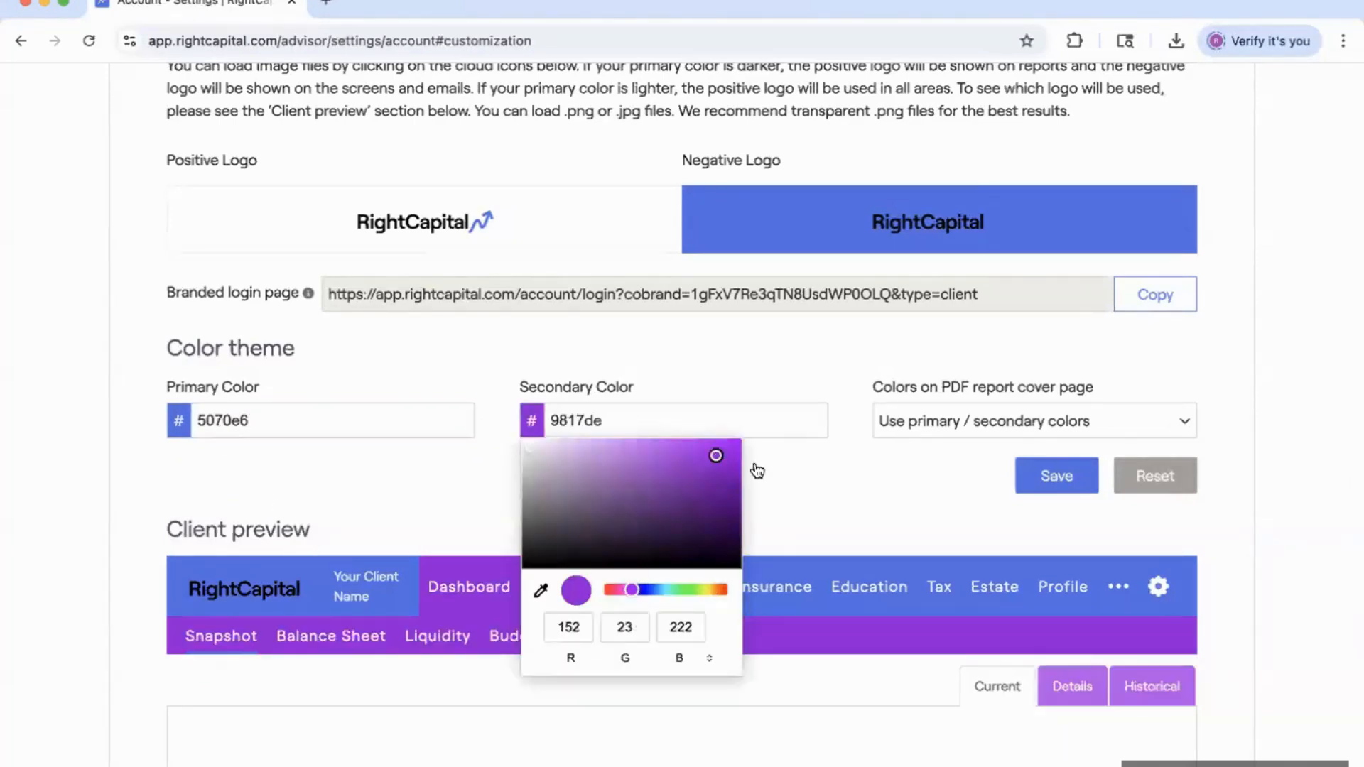
left_click(773, 466)
scroll(796, 412, "down", 2)
scroll(693, 435, "down", 1)
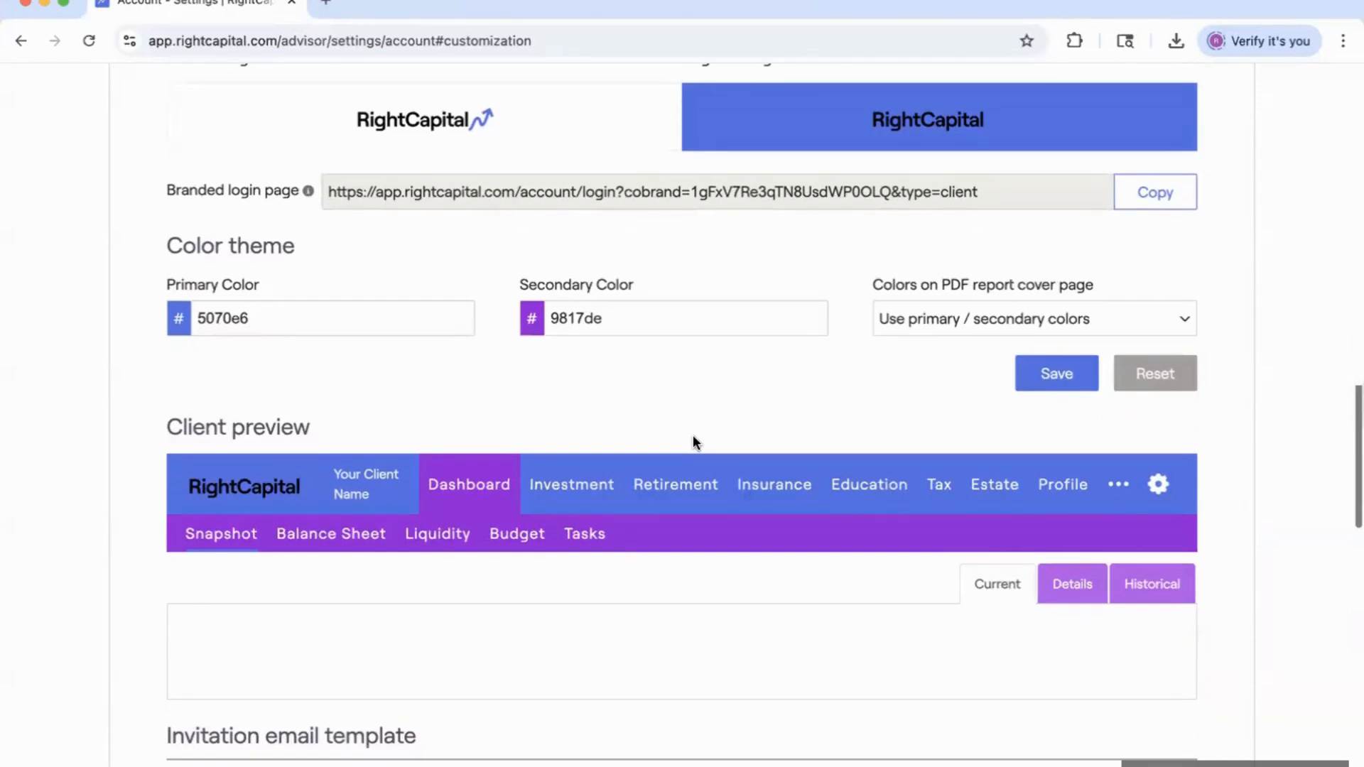
scroll(828, 488, "down", 1)
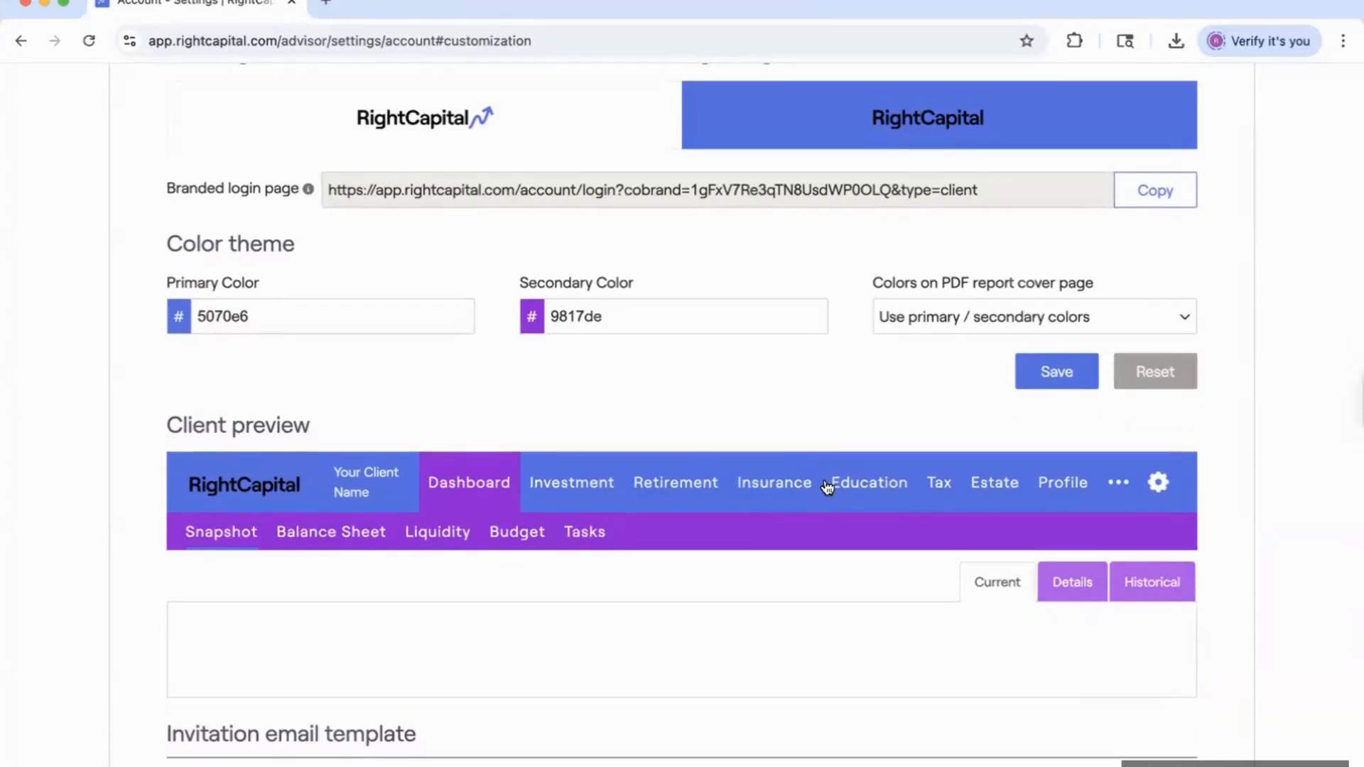
scroll(798, 457, "up", 1)
scroll(799, 451, "up", 1)
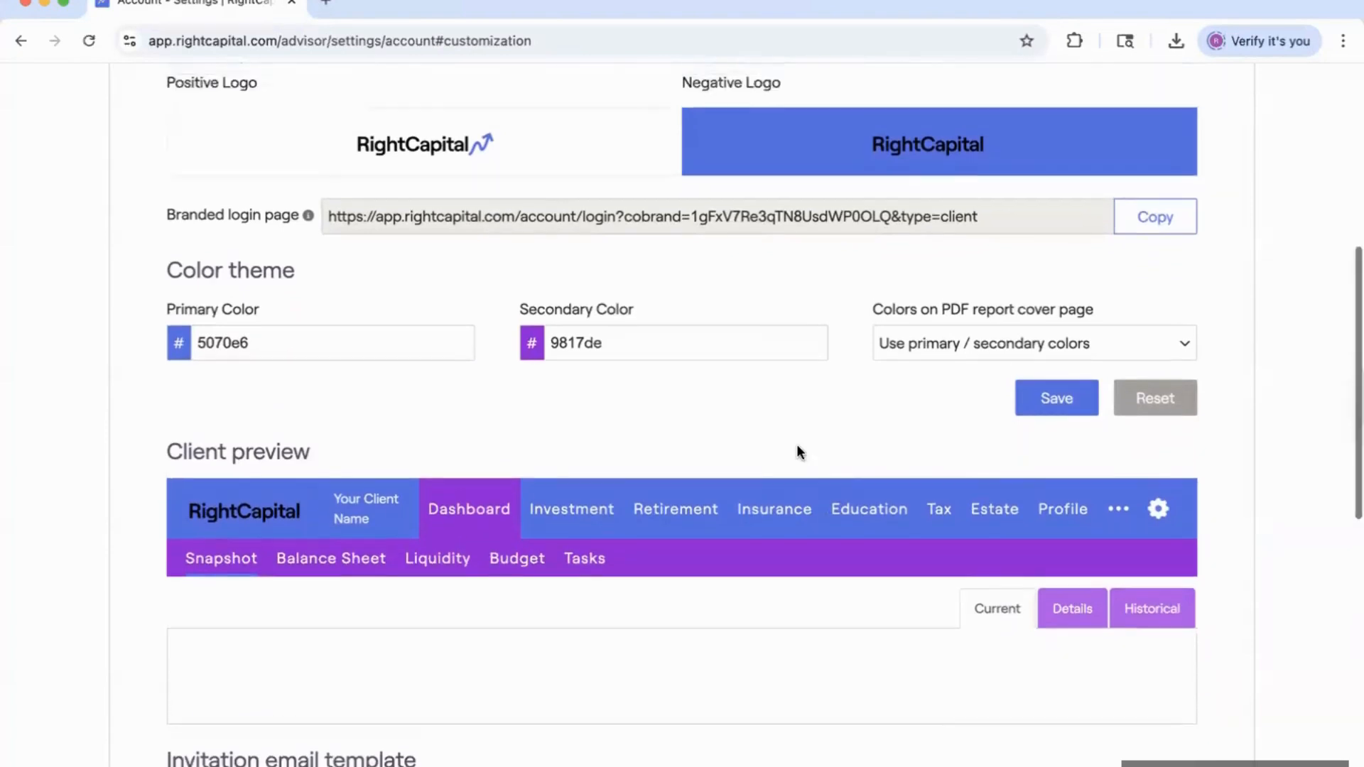
scroll(798, 451, "up", 1)
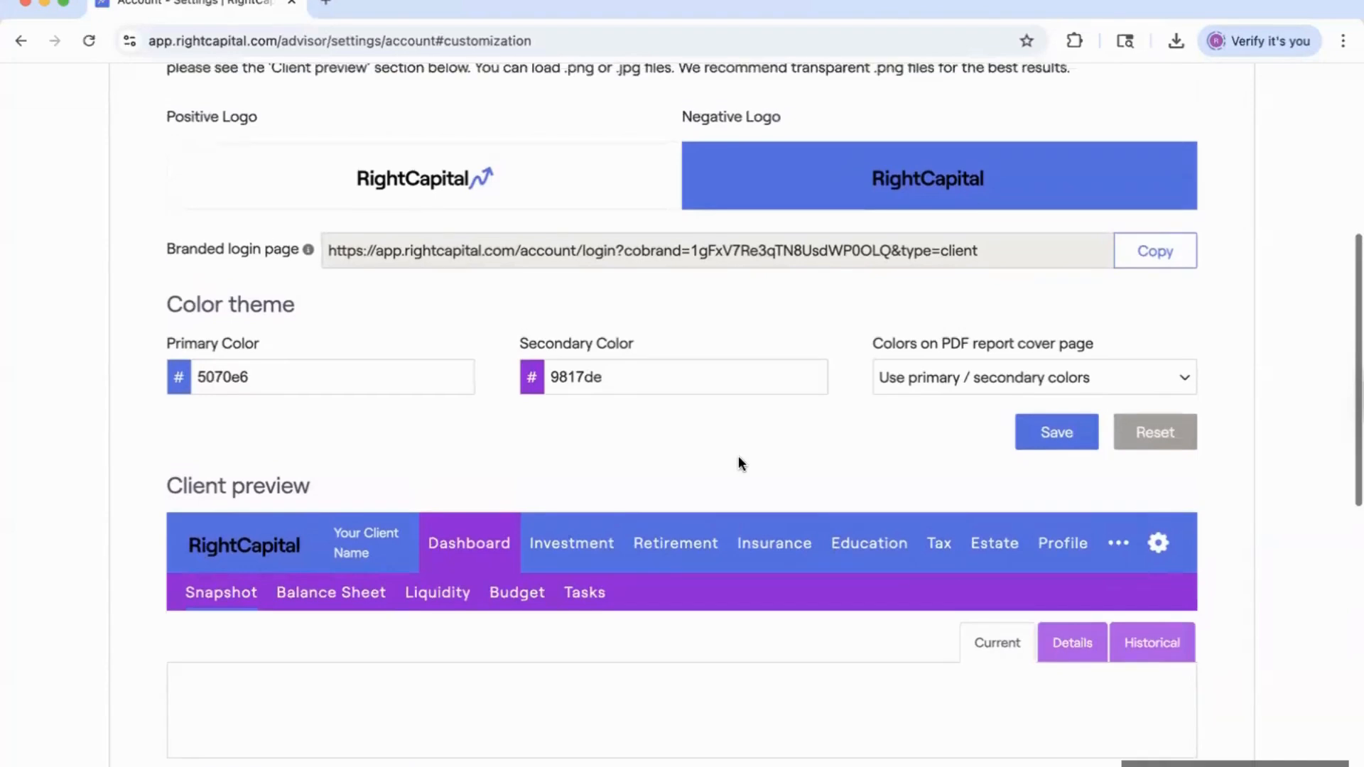
scroll(738, 464, "up", 3)
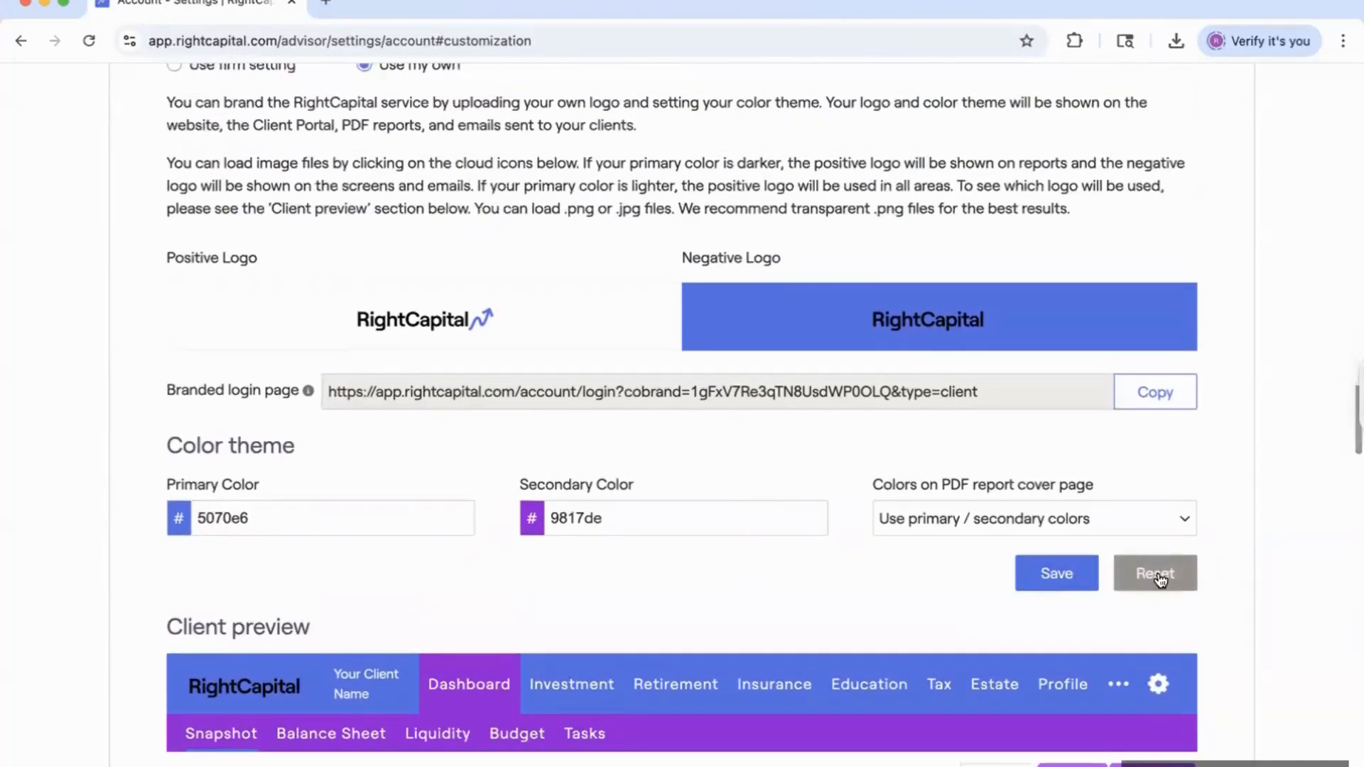
Reset the custom branding colours and logos, then reveal the extra settings menu.
left_click(1158, 577)
scroll(841, 554, "up", 2)
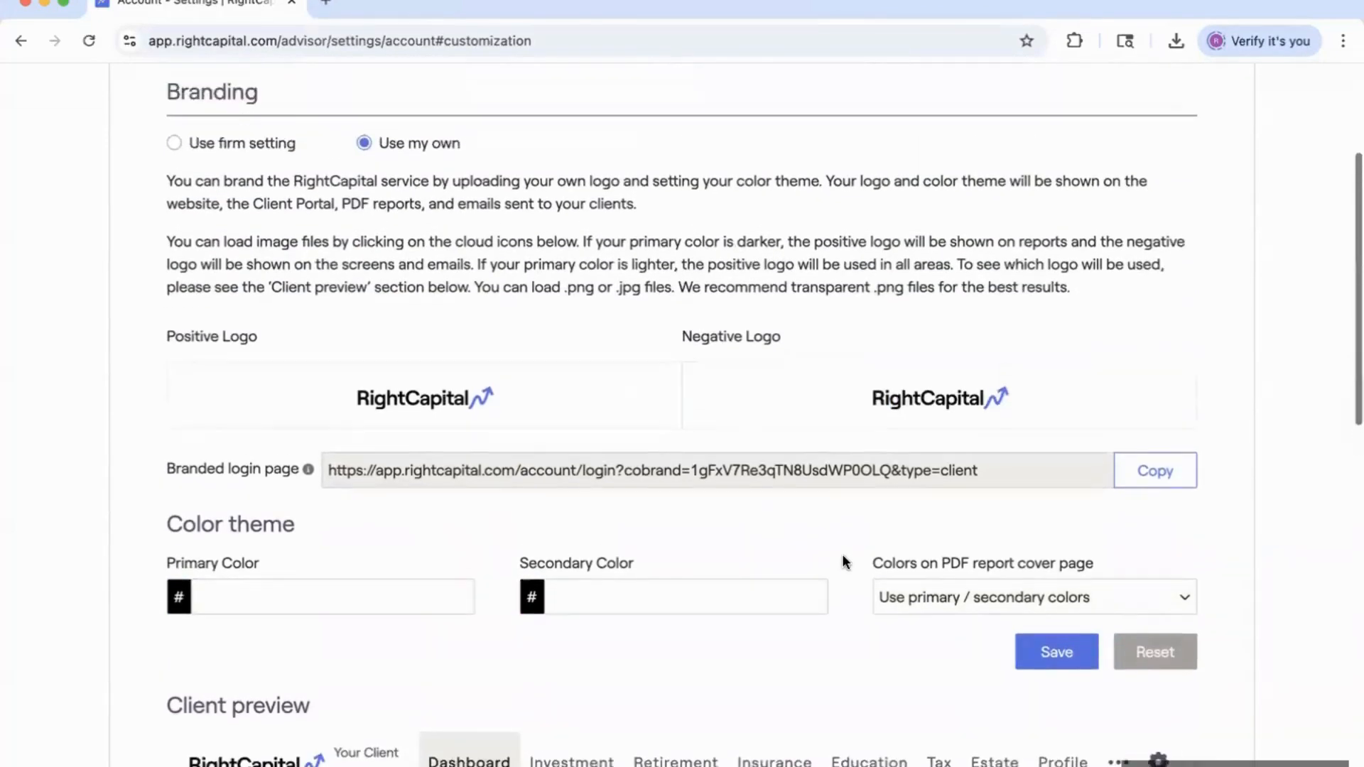
scroll(843, 557, "up", 3)
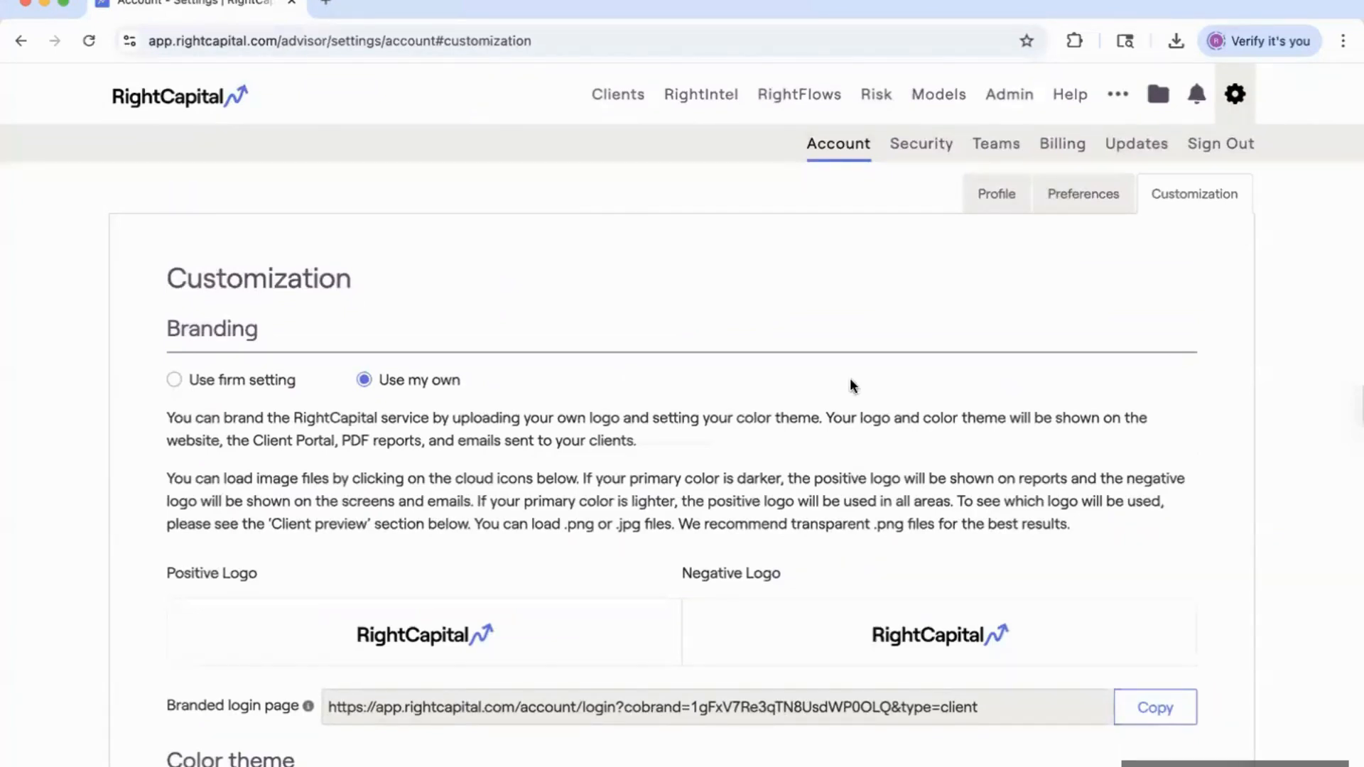
left_click(1121, 100)
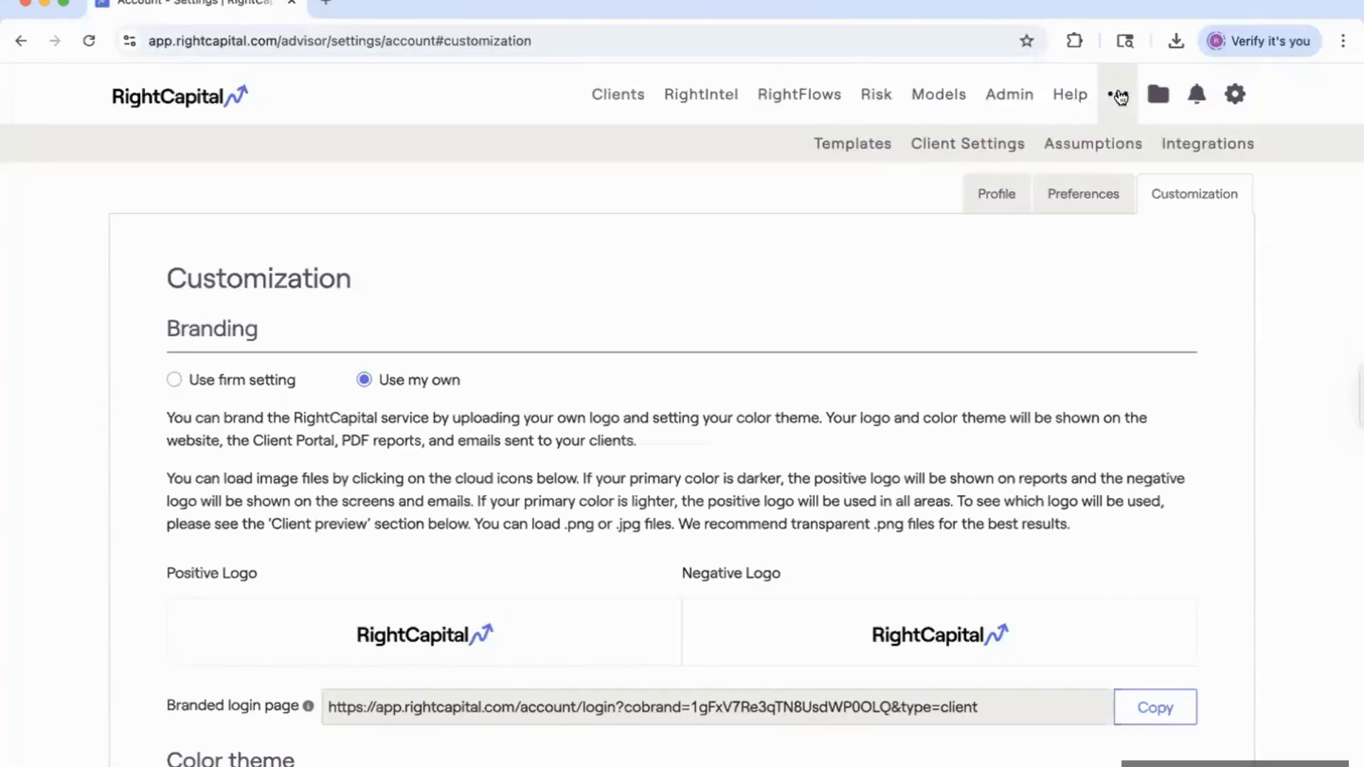
Go to Templates > Planning Access, showing the RF: Basic + Key Module template.
left_click(861, 151)
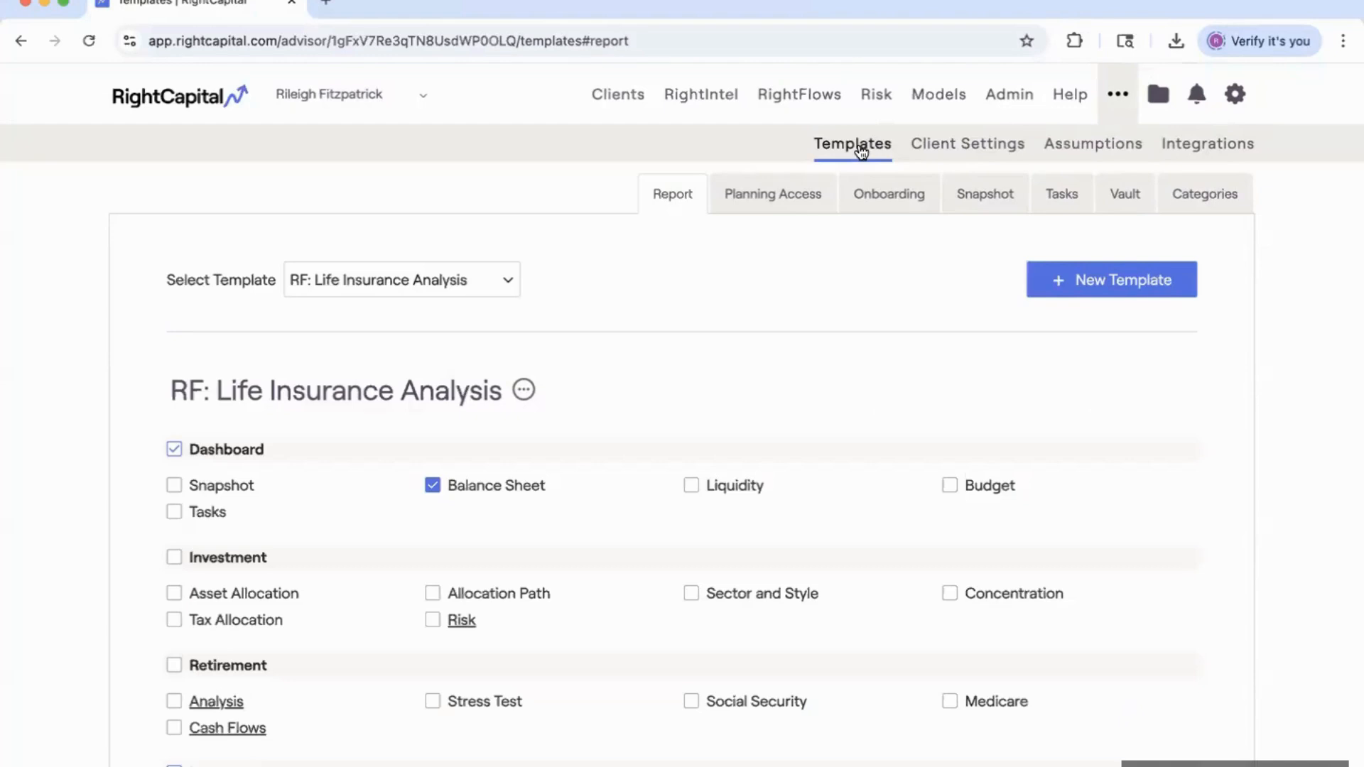
left_click(765, 190)
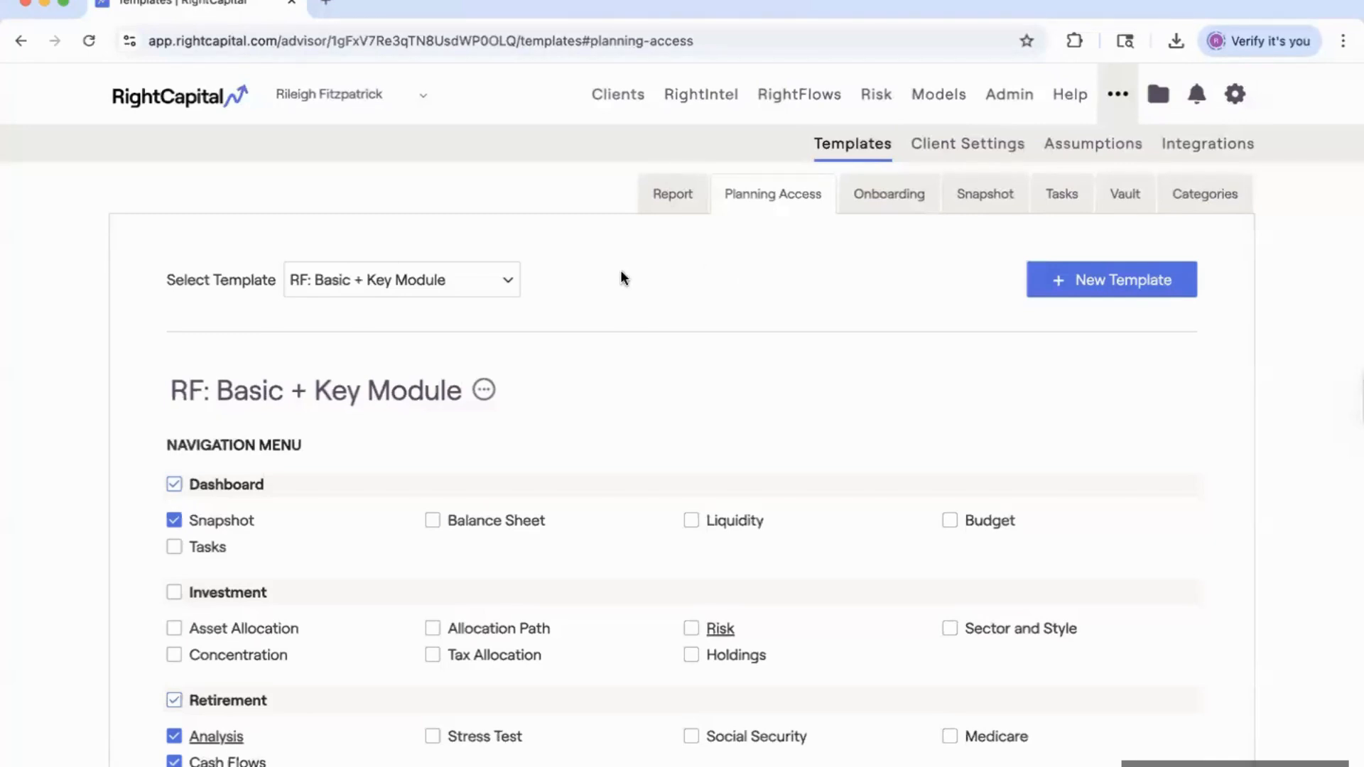
Review RF: Basic + Key Module's enabled modules: Snapshot, Retirement Analysis and Cash Flows.
left_click(478, 281)
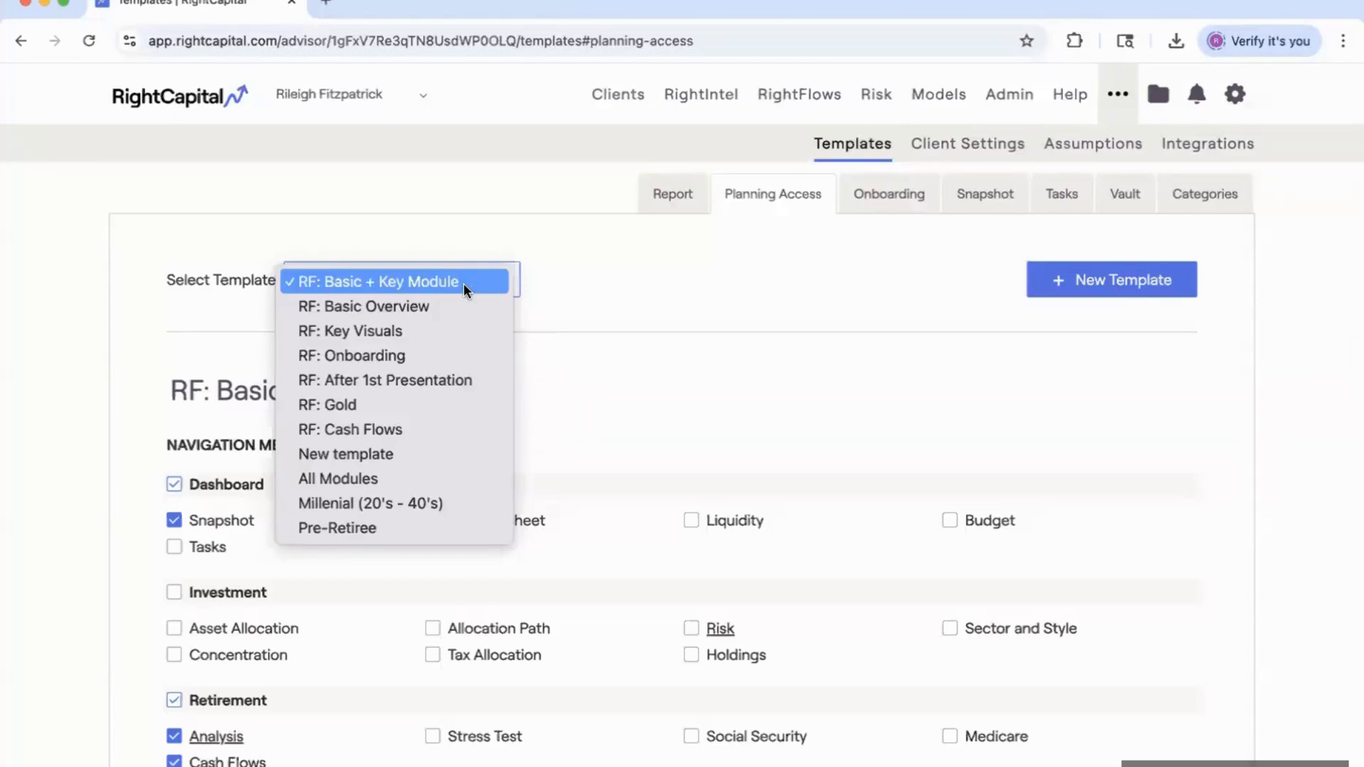
left_click(463, 282)
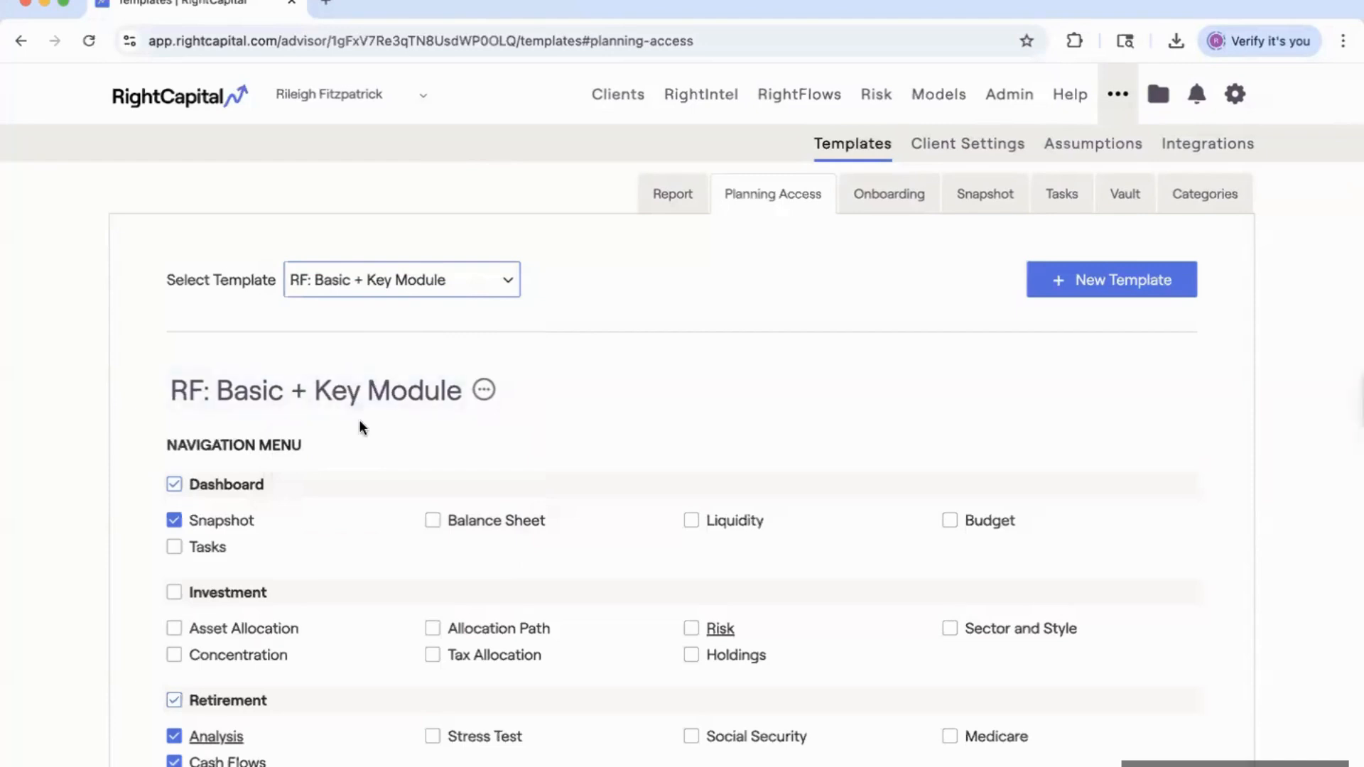
scroll(360, 419, "down", 3)
scroll(325, 433, "down", 2)
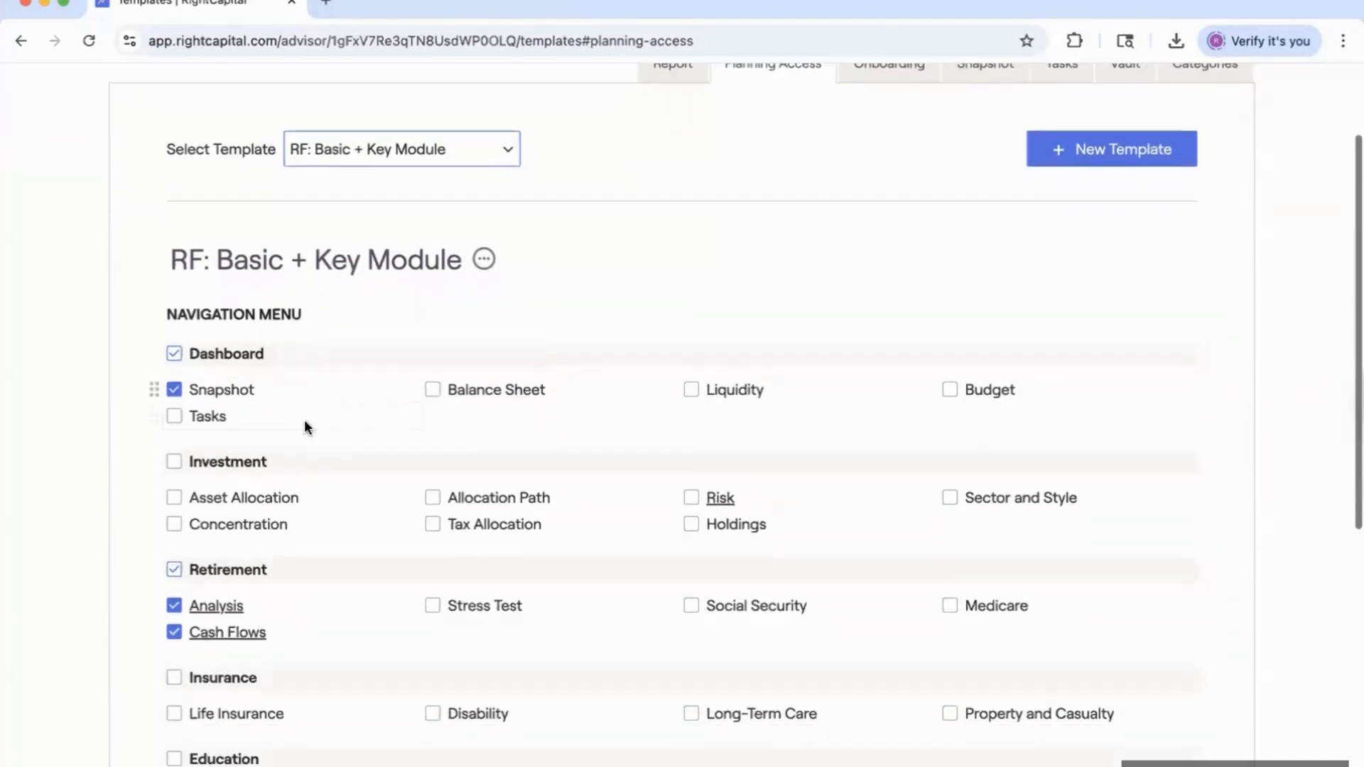
scroll(275, 497, "down", 1)
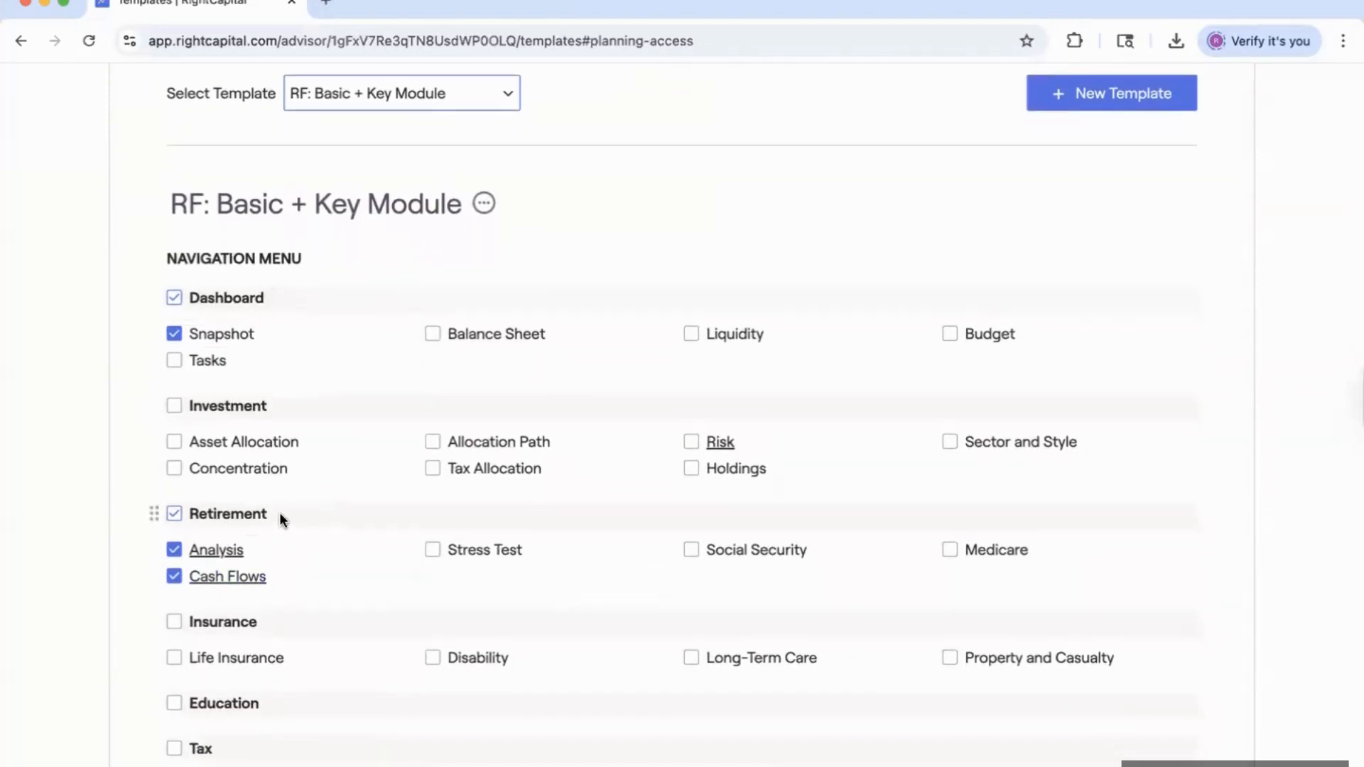
scroll(285, 533, "down", 5)
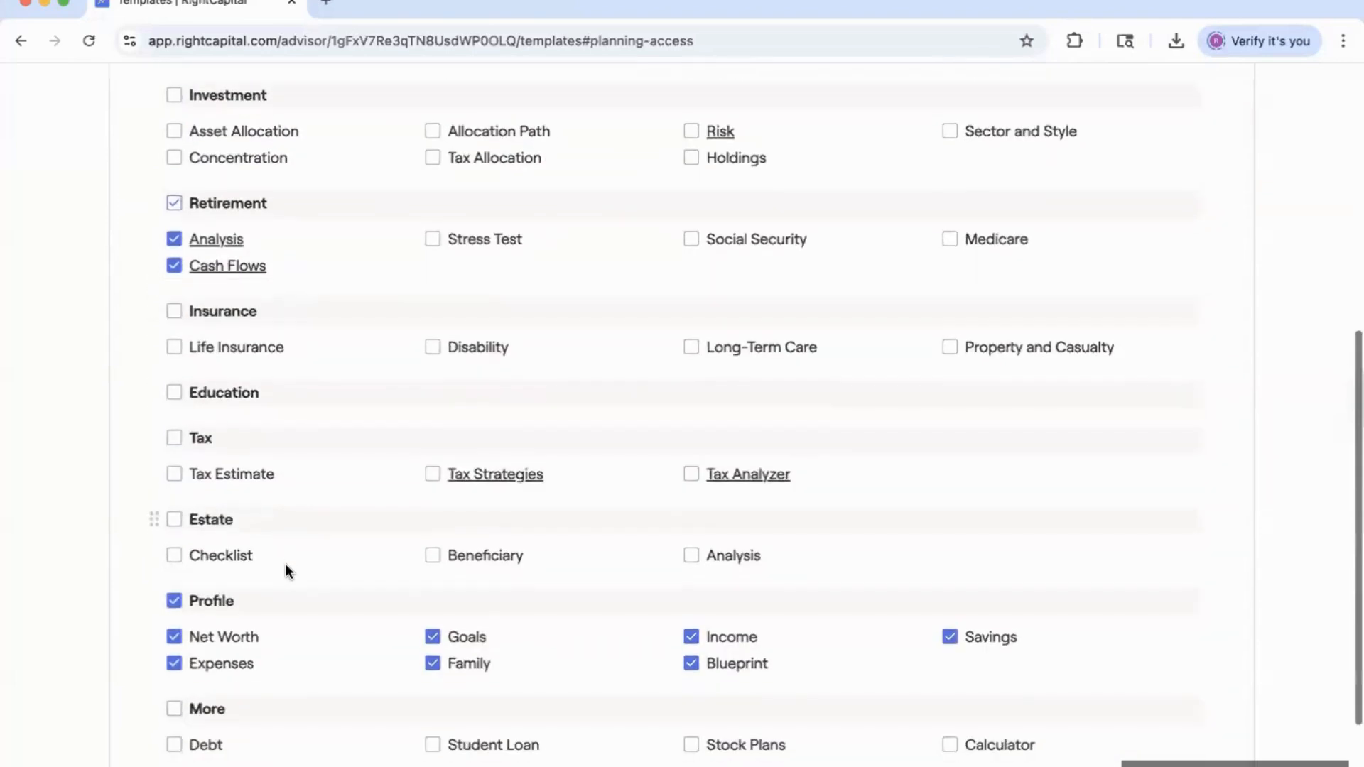
scroll(312, 566, "down", 1)
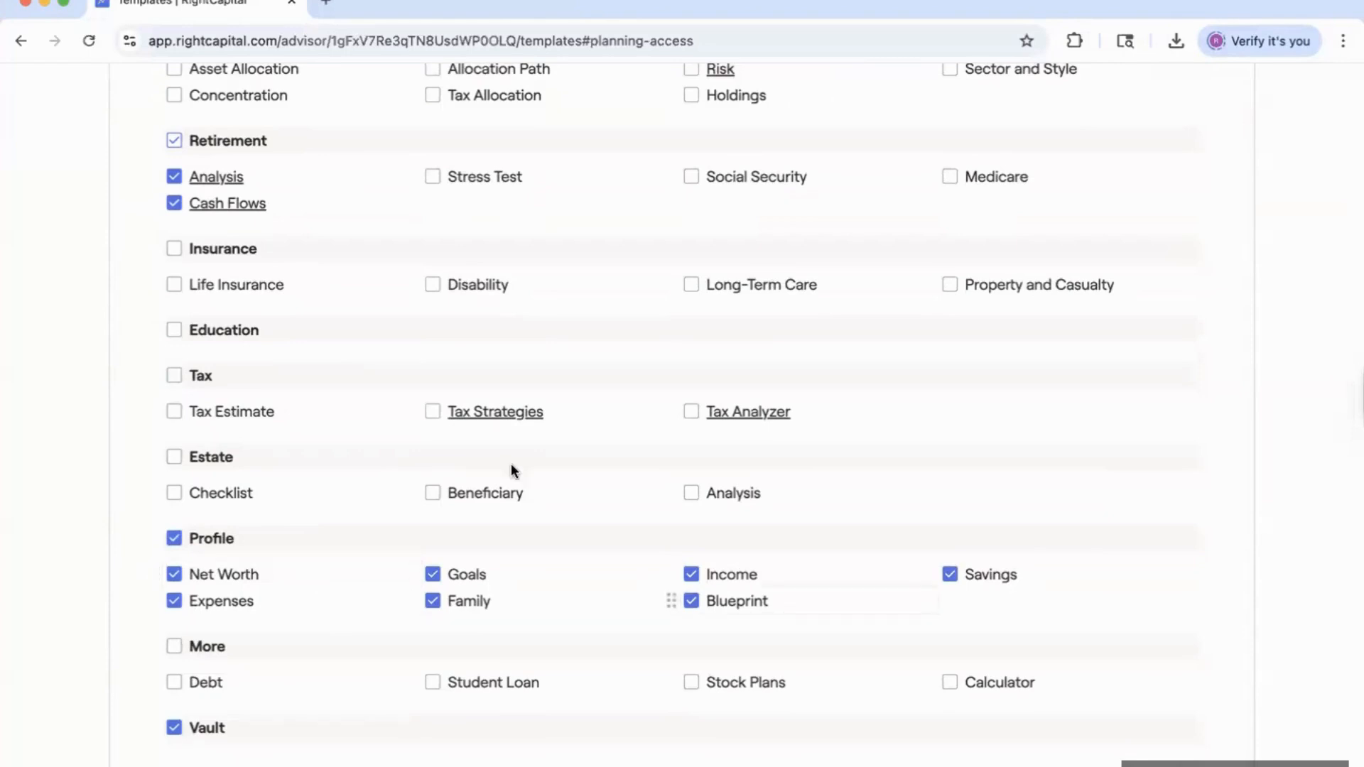
scroll(510, 470, "up", 6)
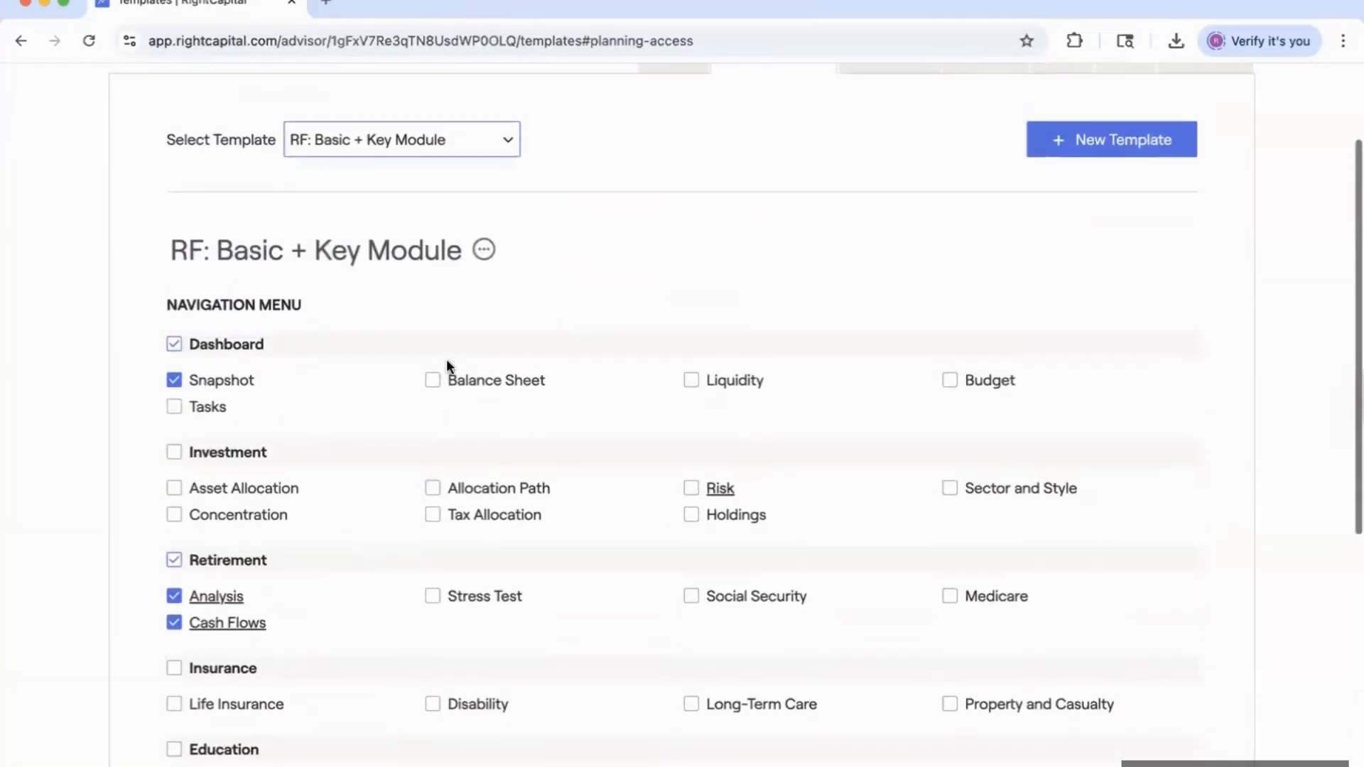
scroll(446, 360, "down", 1)
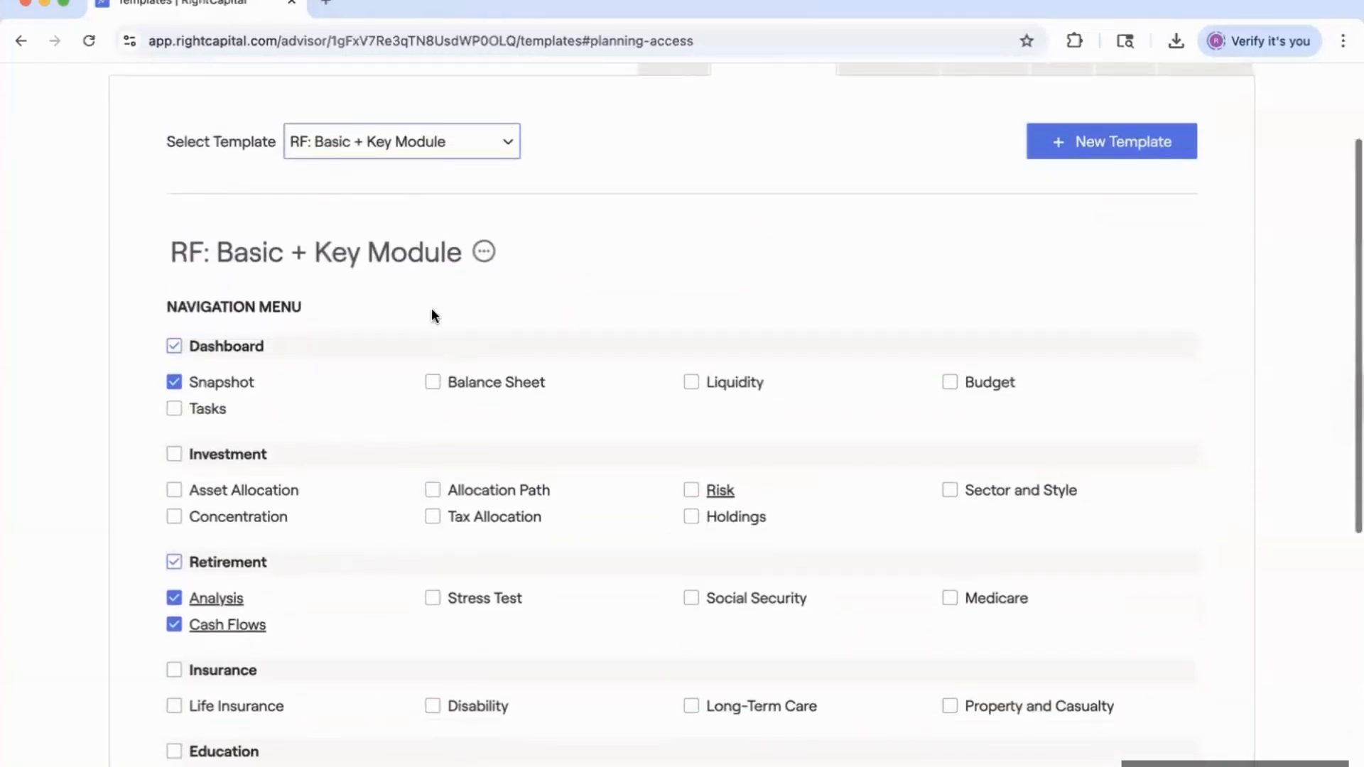
scroll(432, 309, "down", 1)
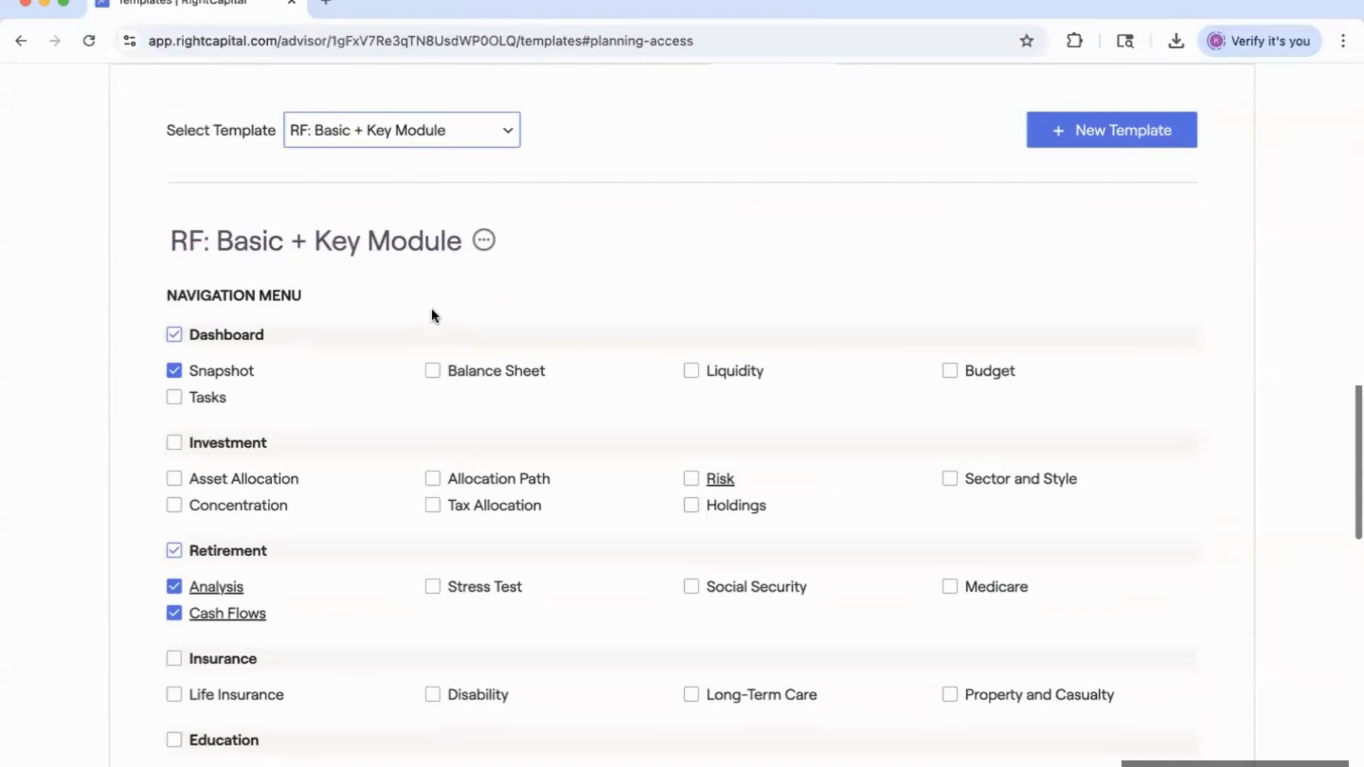
scroll(432, 313, "up", 3)
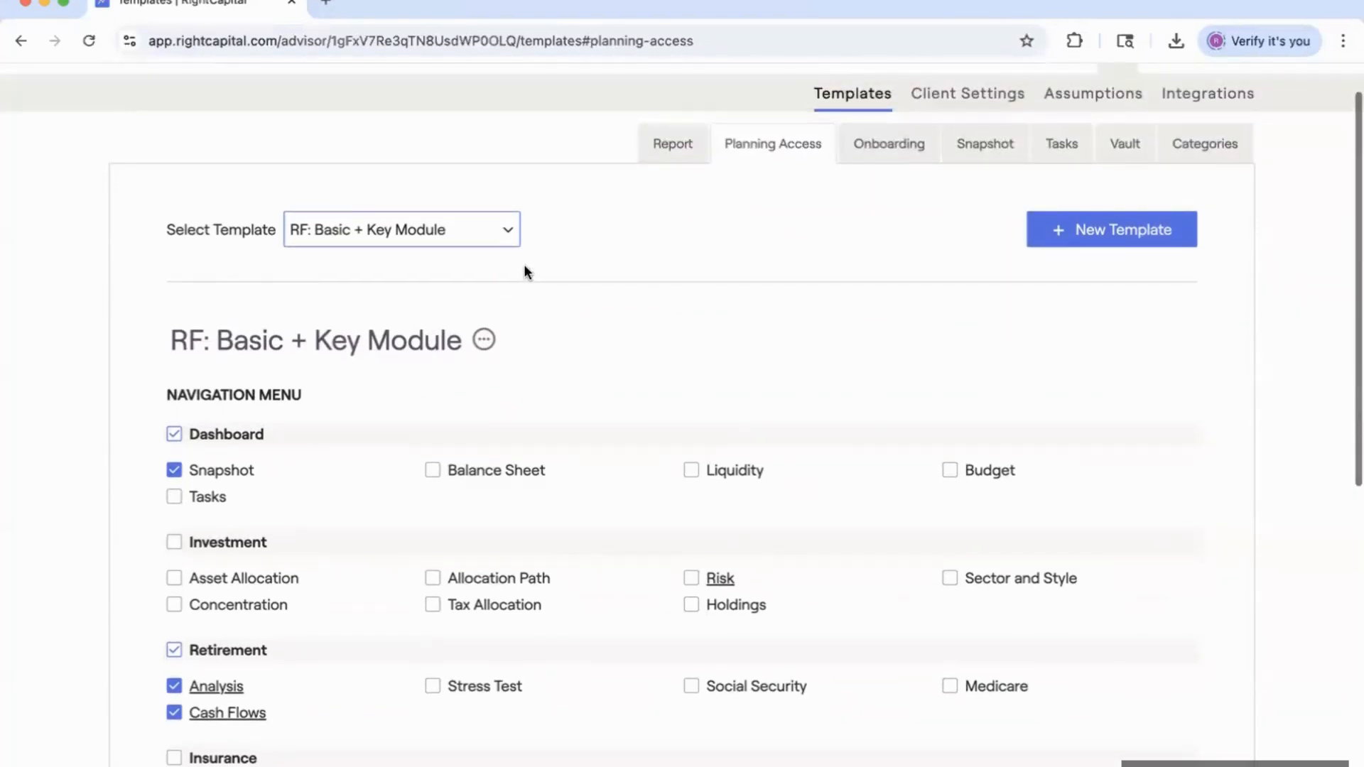
left_click(437, 261)
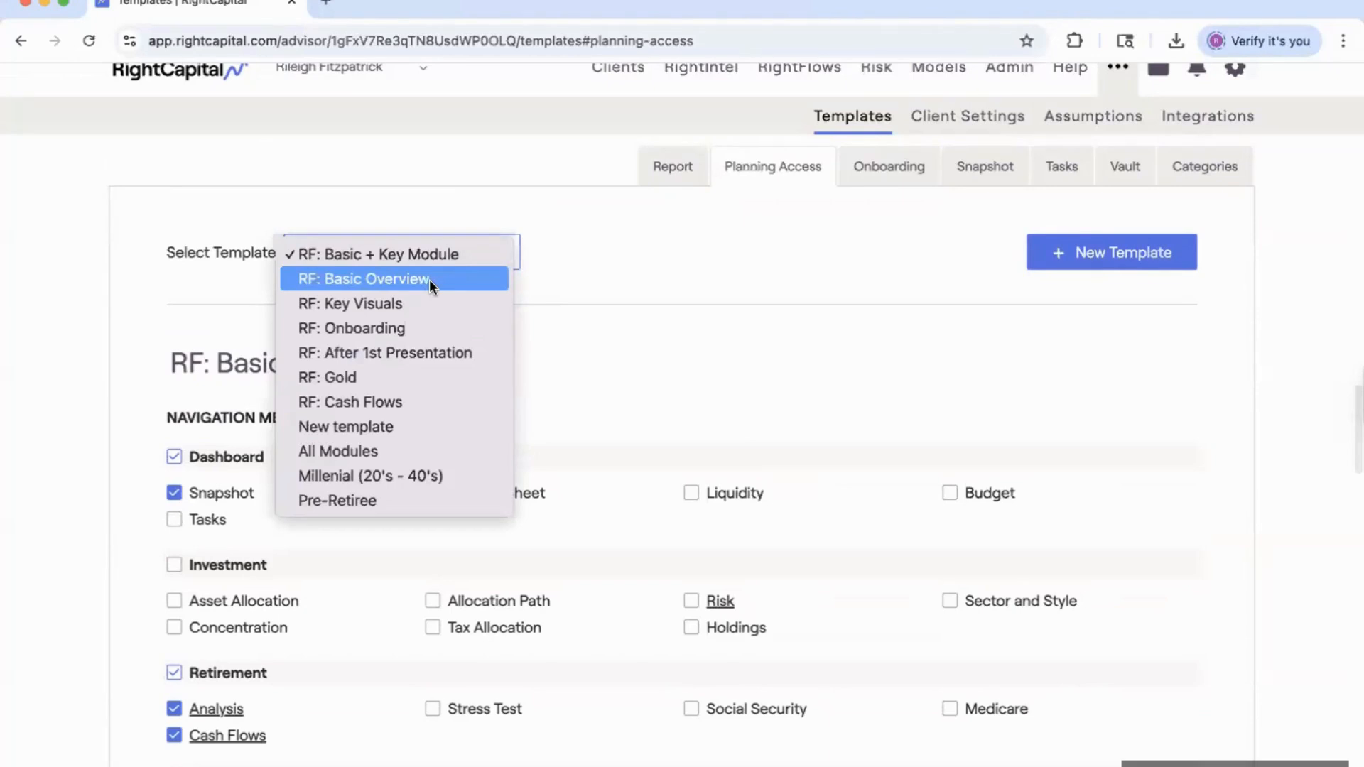
Switch to the RF: Basic Overview template, which checks only Dashboard and Snapshot.
left_click(430, 279)
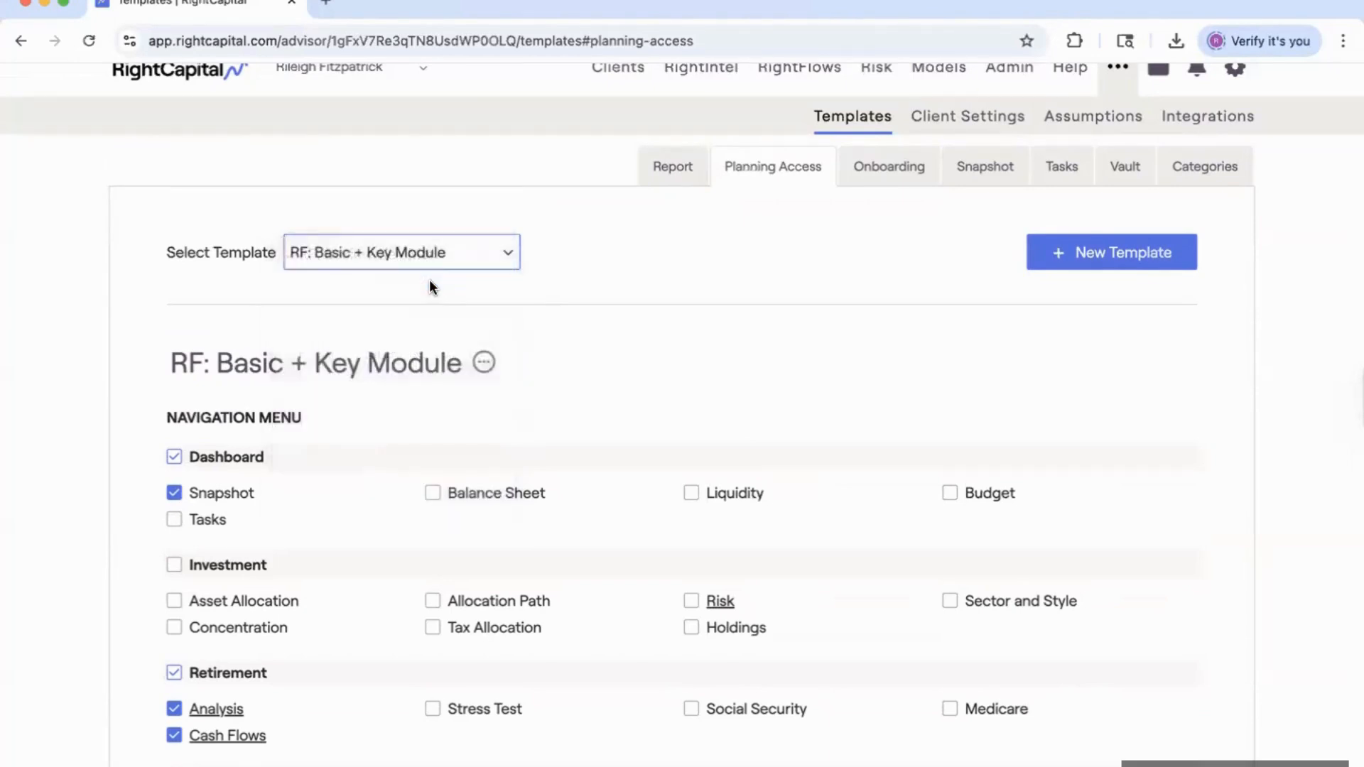
scroll(390, 484, "down", 1)
scroll(389, 484, "down", 5)
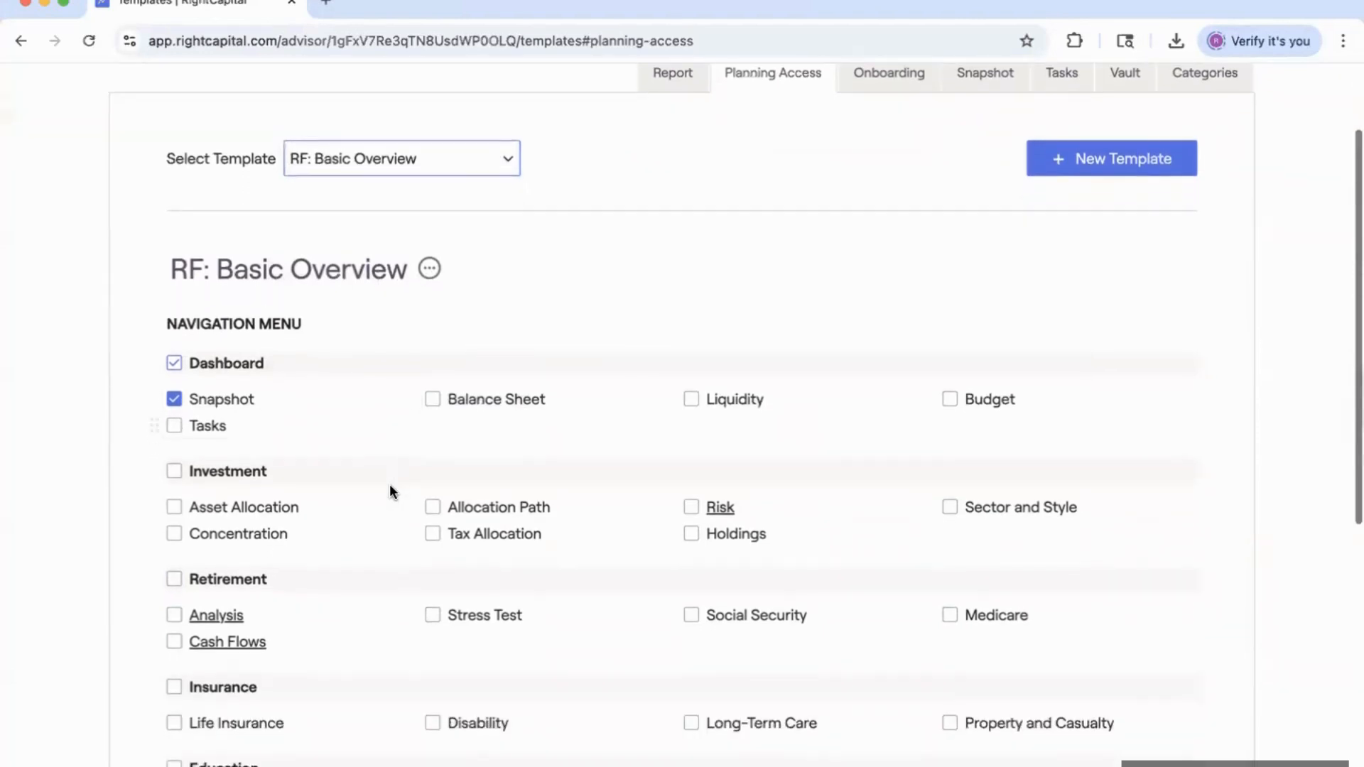
scroll(363, 608, "down", 1)
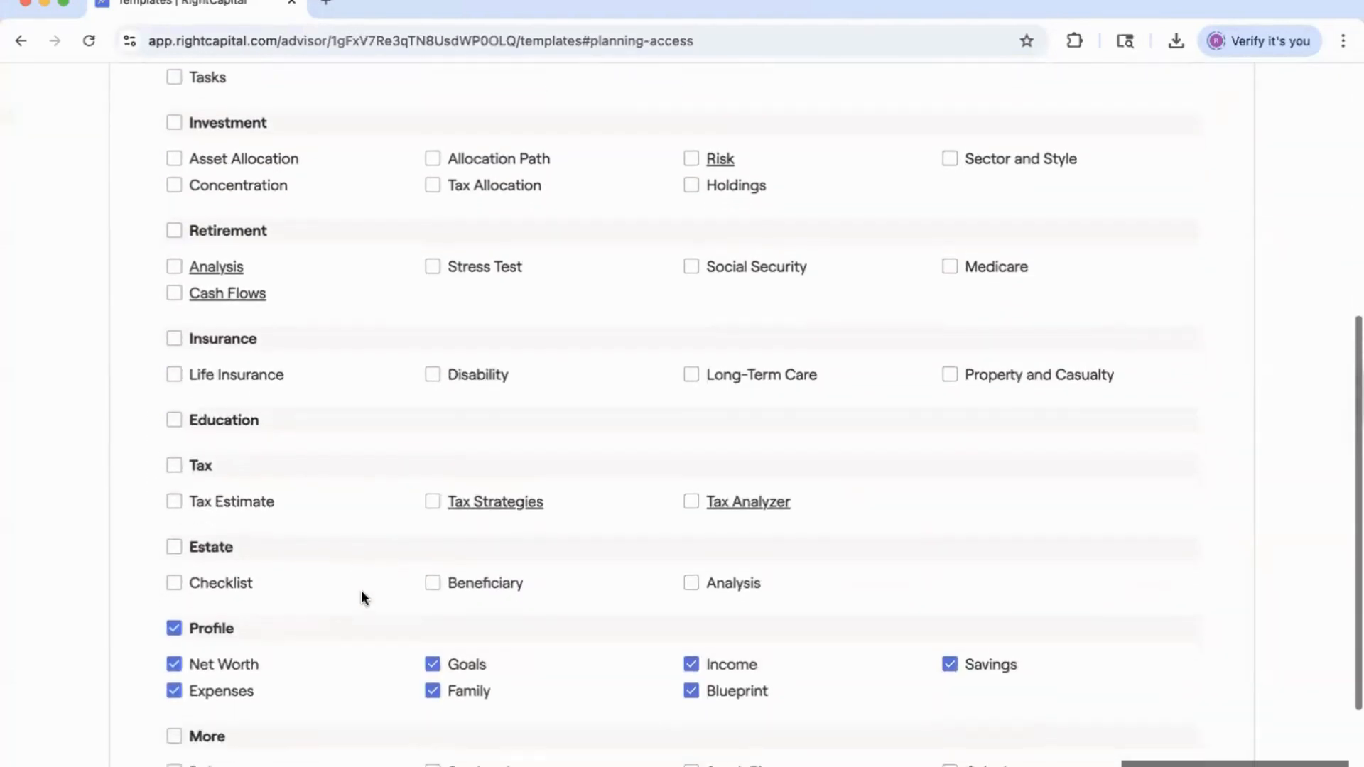
scroll(388, 523, "up", 5)
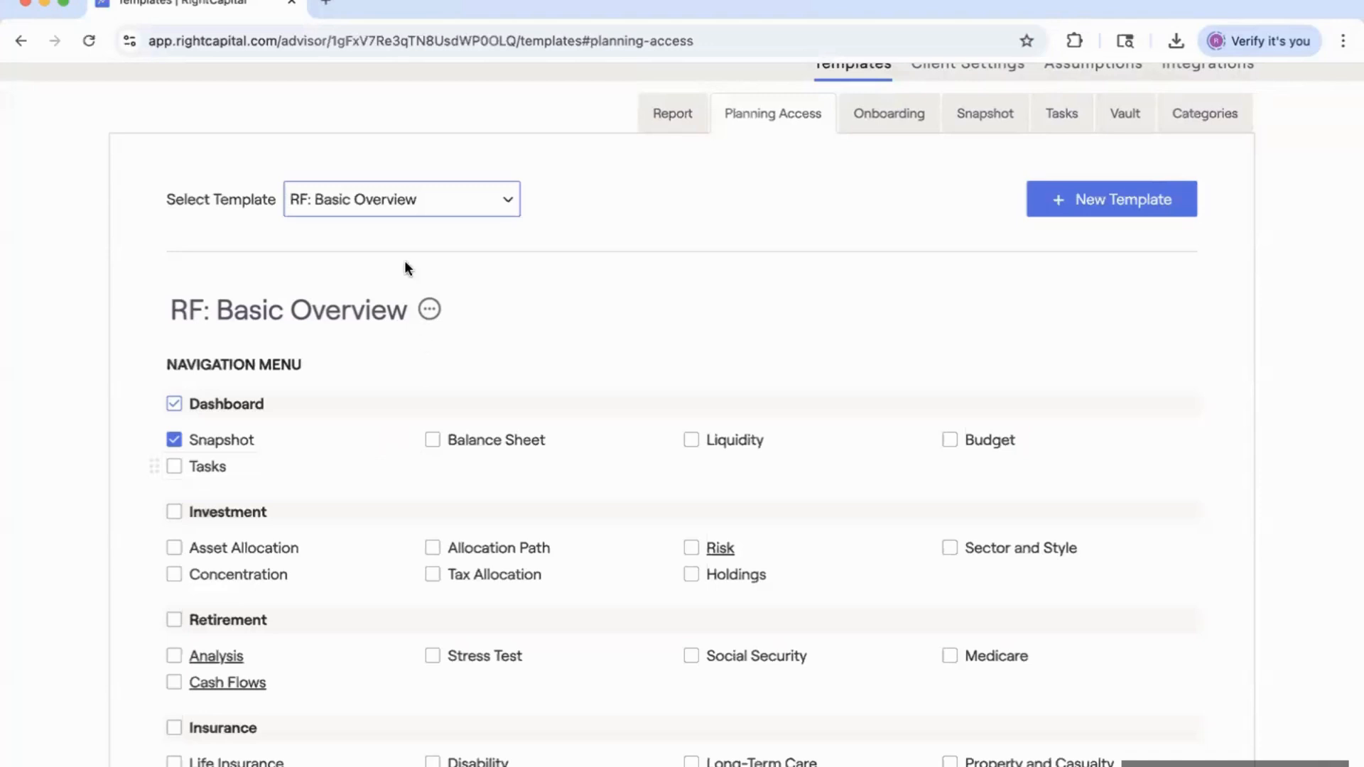
left_click(403, 199)
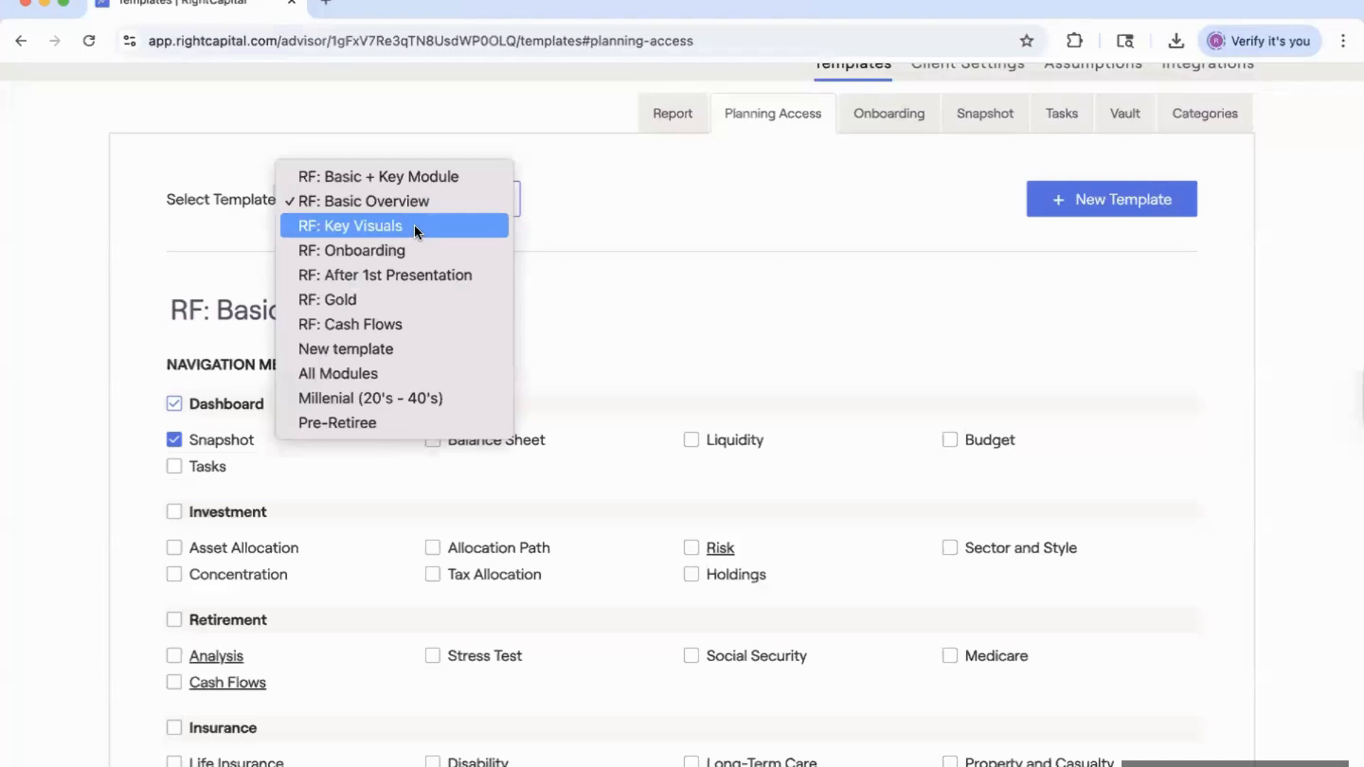
Switch to the RF: Key Visuals template, enabling Snapshot, Cash Flows, Blueprint and Vault.
left_click(415, 225)
scroll(386, 368, "down", 2)
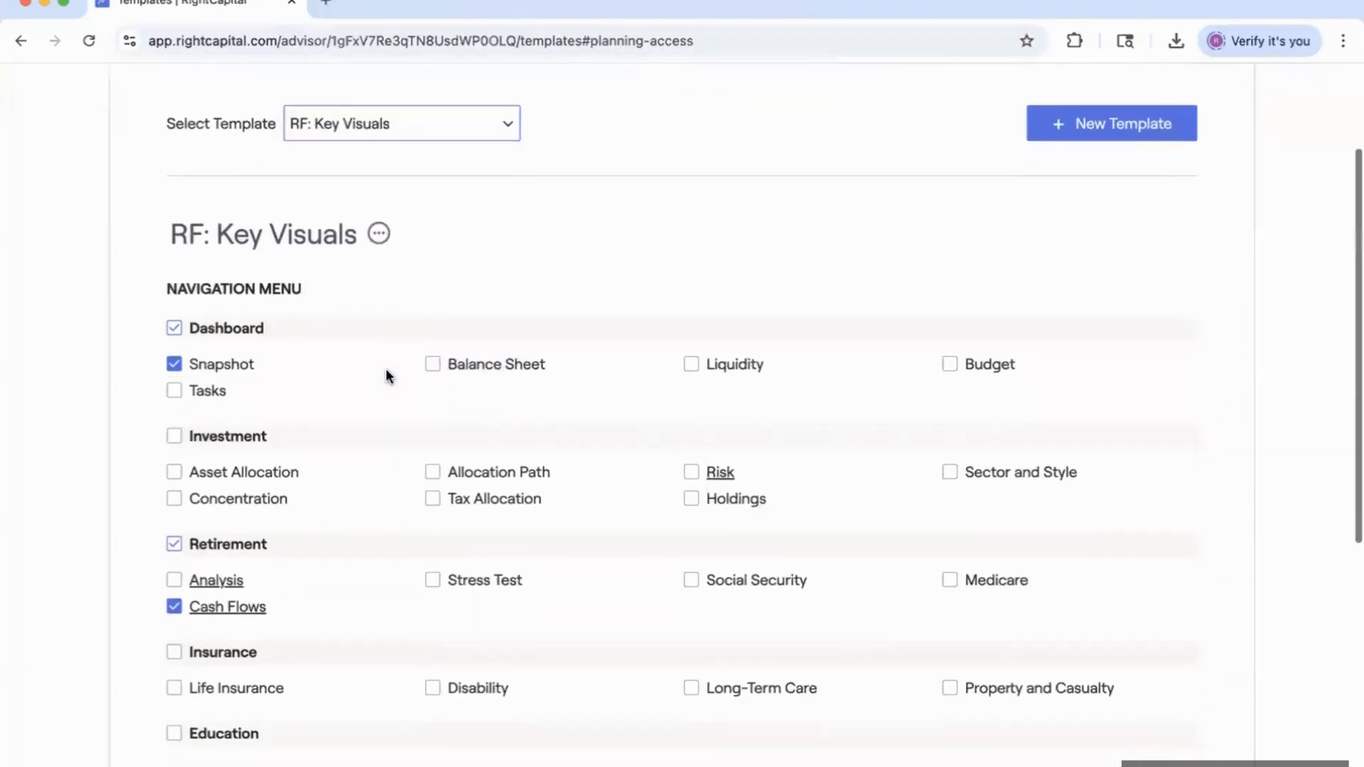
scroll(385, 376, "down", 1)
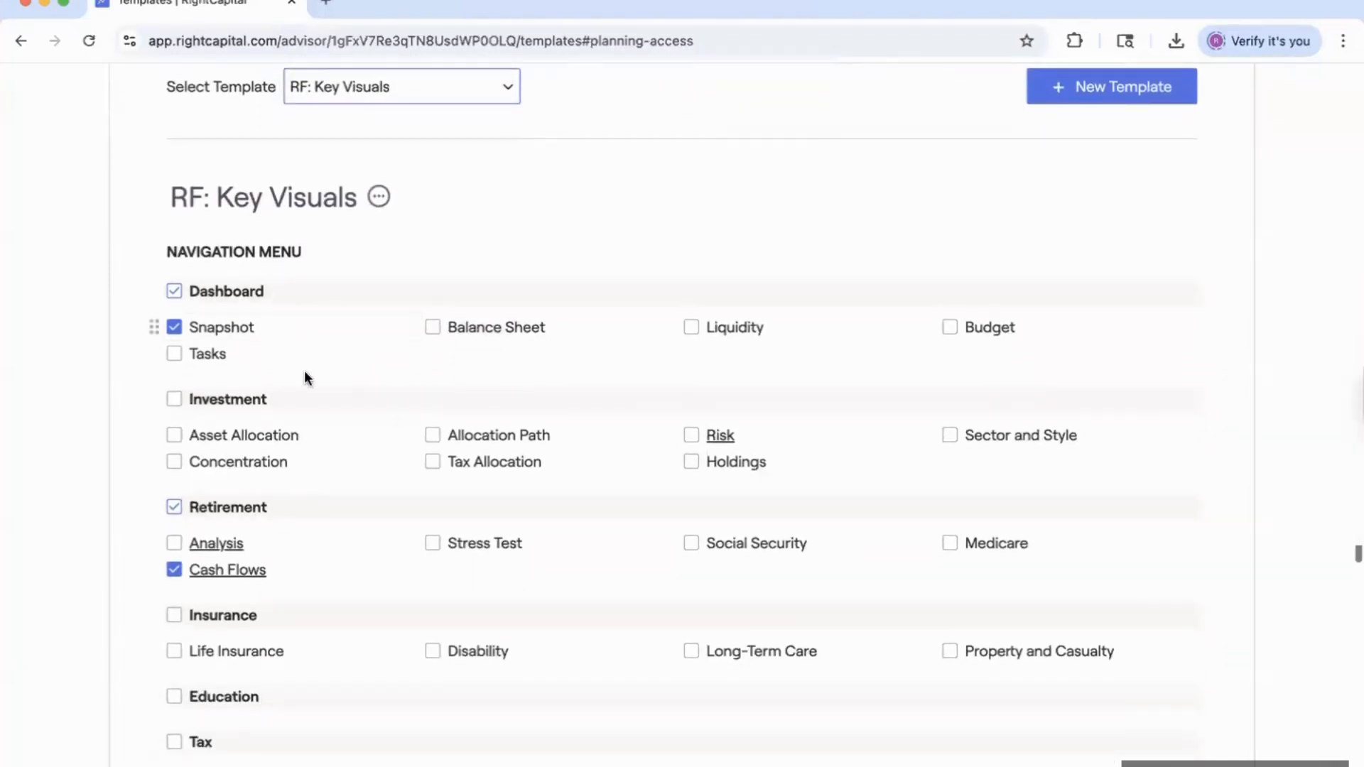
scroll(312, 412, "down", 2)
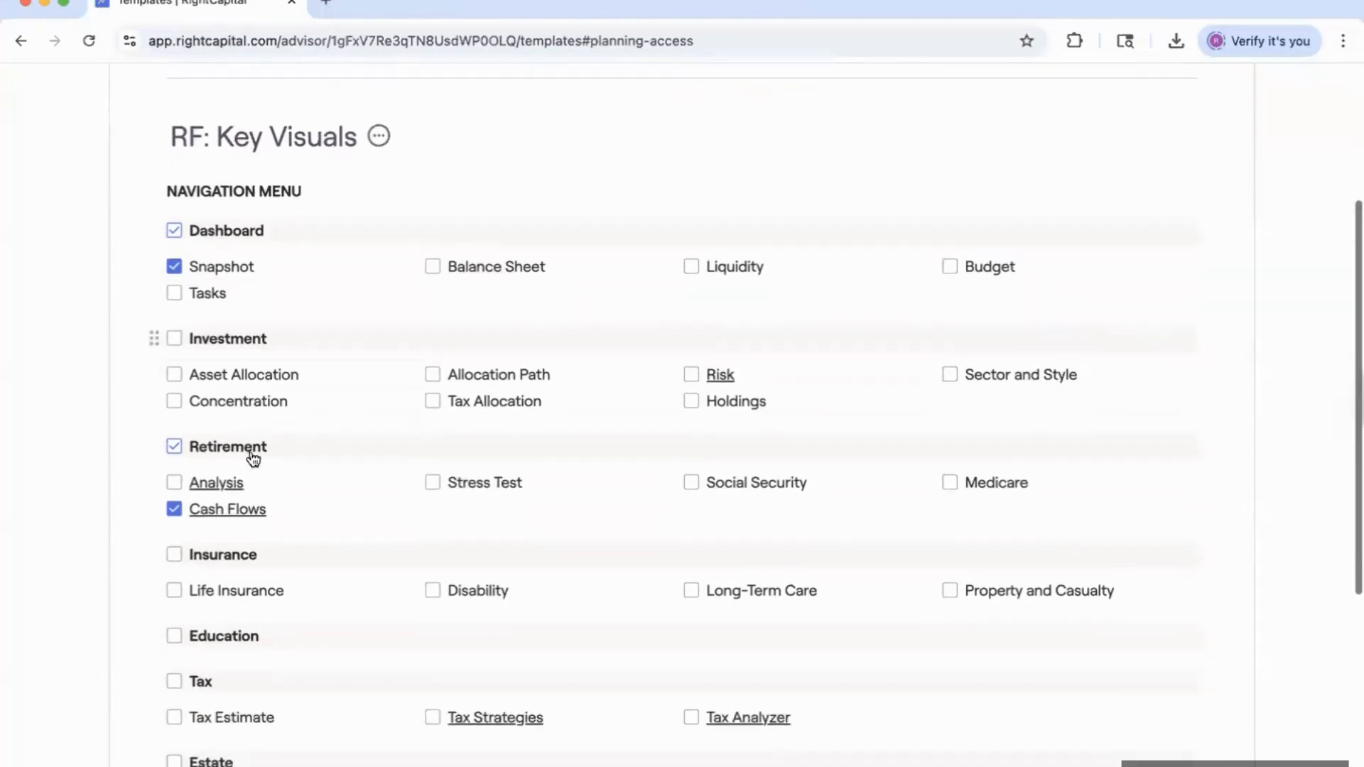
Check which sections the Retirement cash flows module includes, then review the template.
left_click(240, 506)
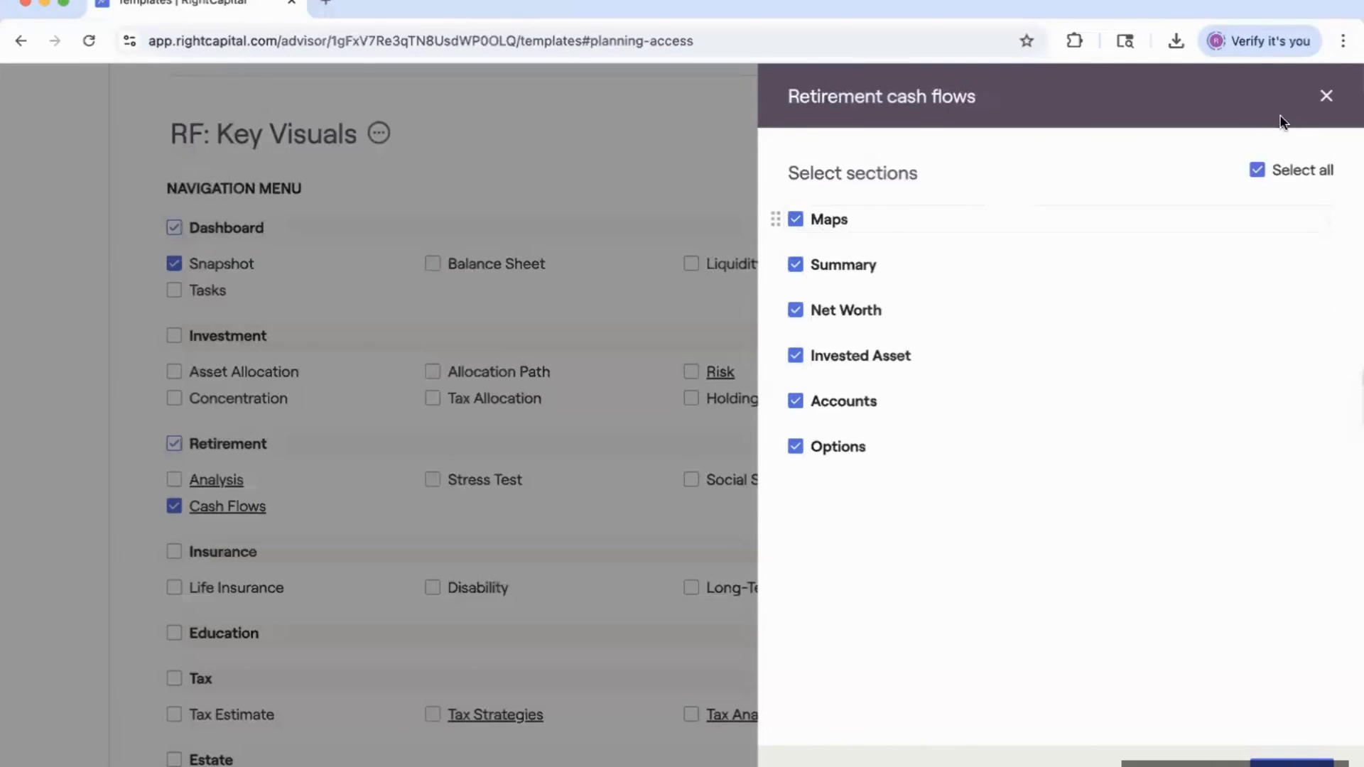
left_click(1325, 96)
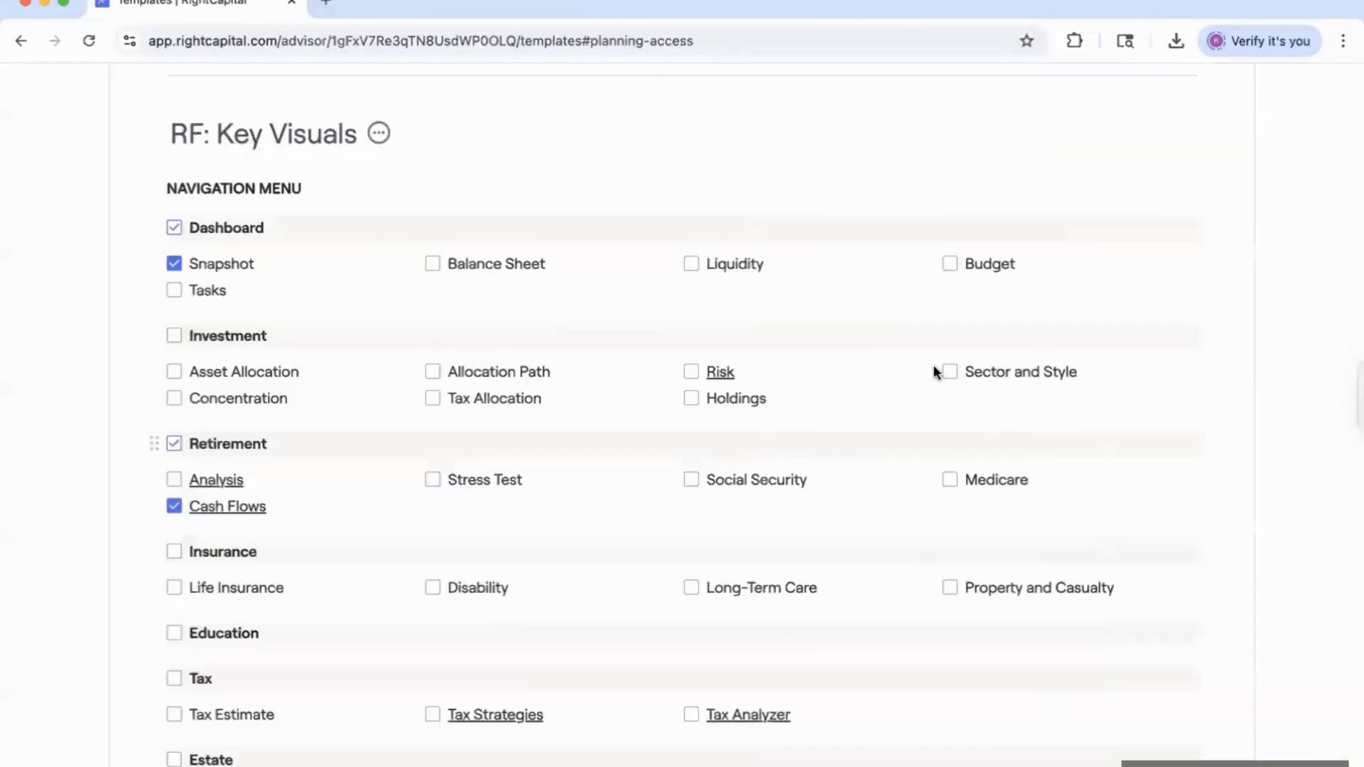
scroll(932, 364, "down", 3)
scroll(824, 487, "down", 2)
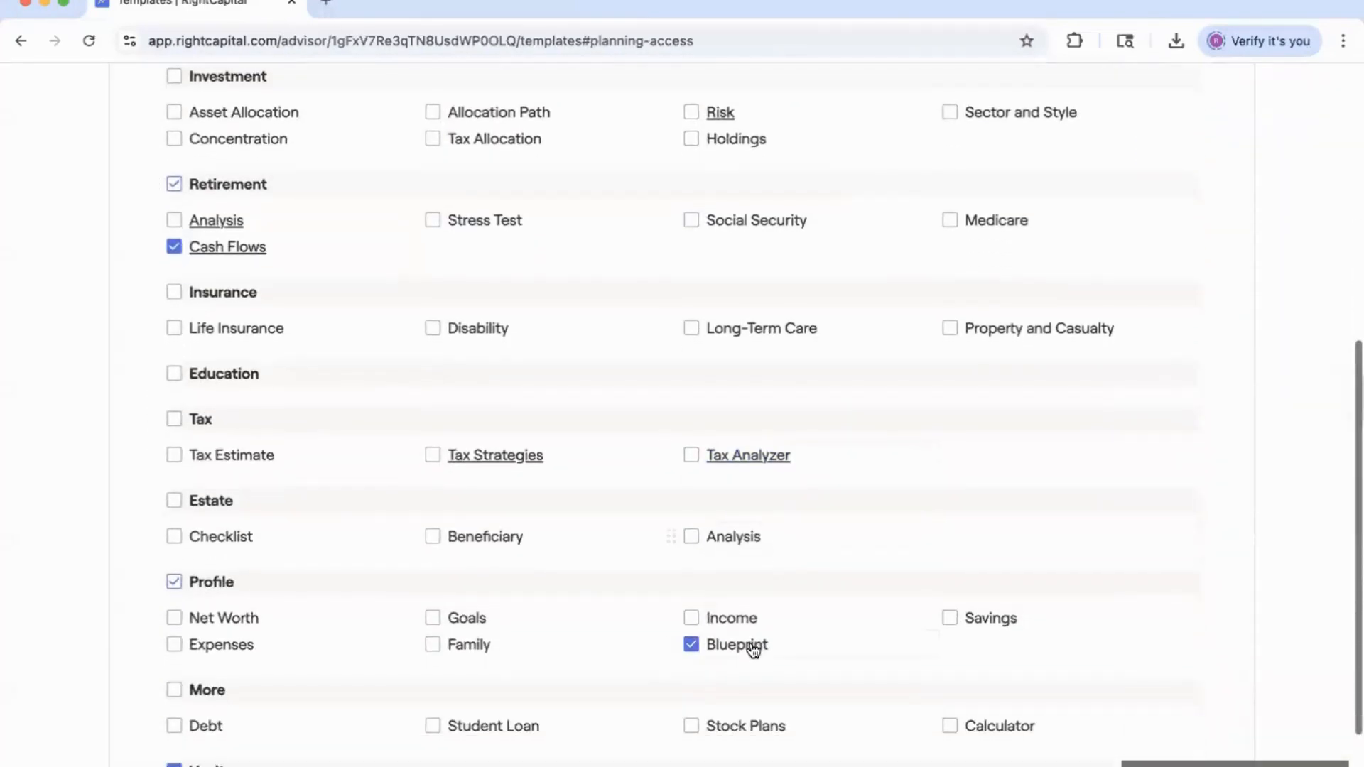
scroll(765, 637, "down", 1)
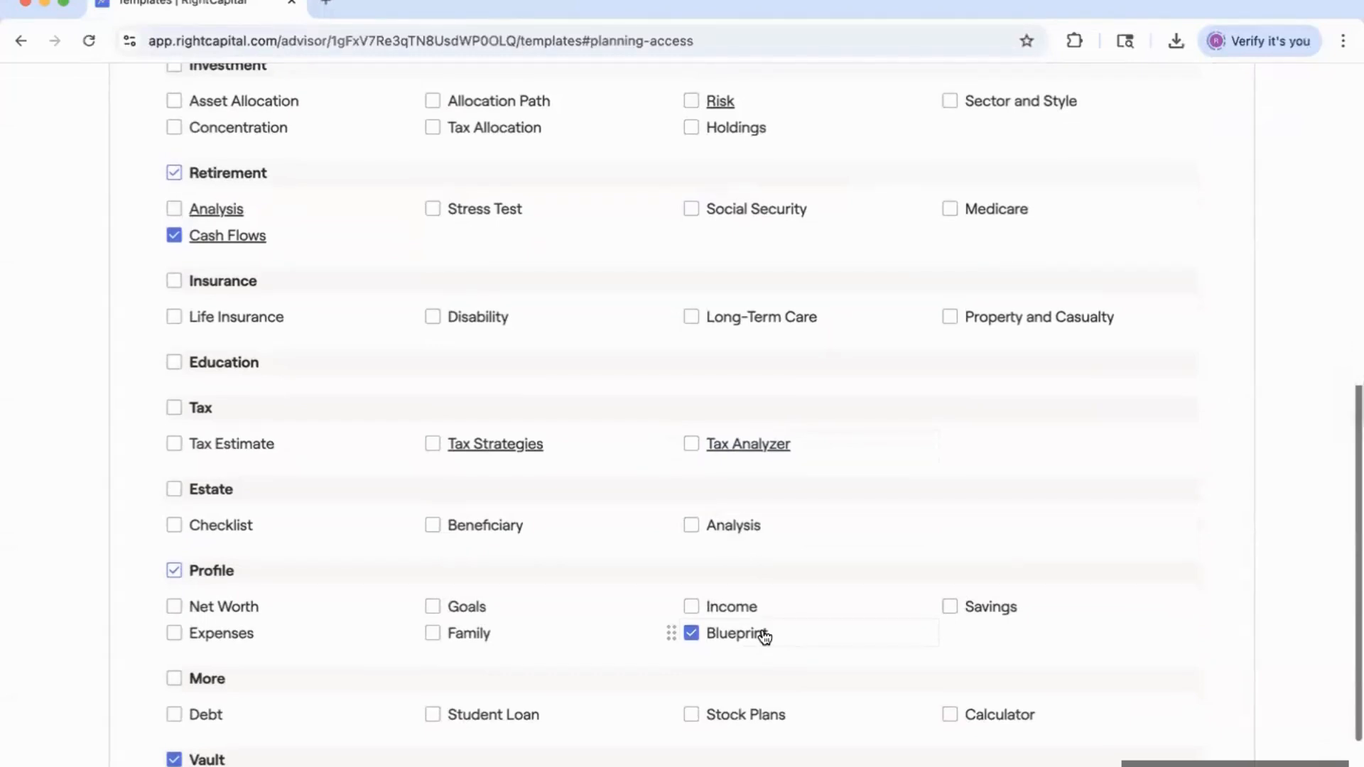
scroll(659, 446, "up", 8)
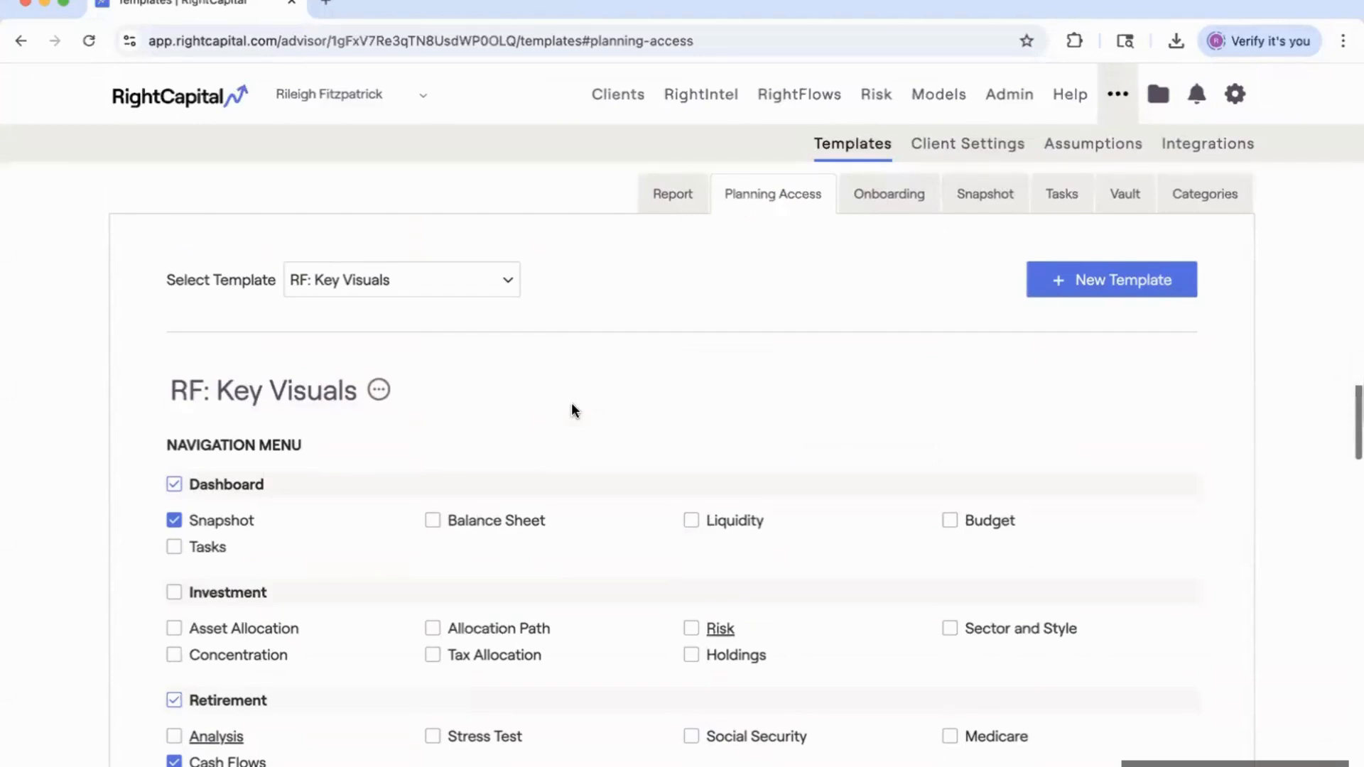
left_click(437, 291)
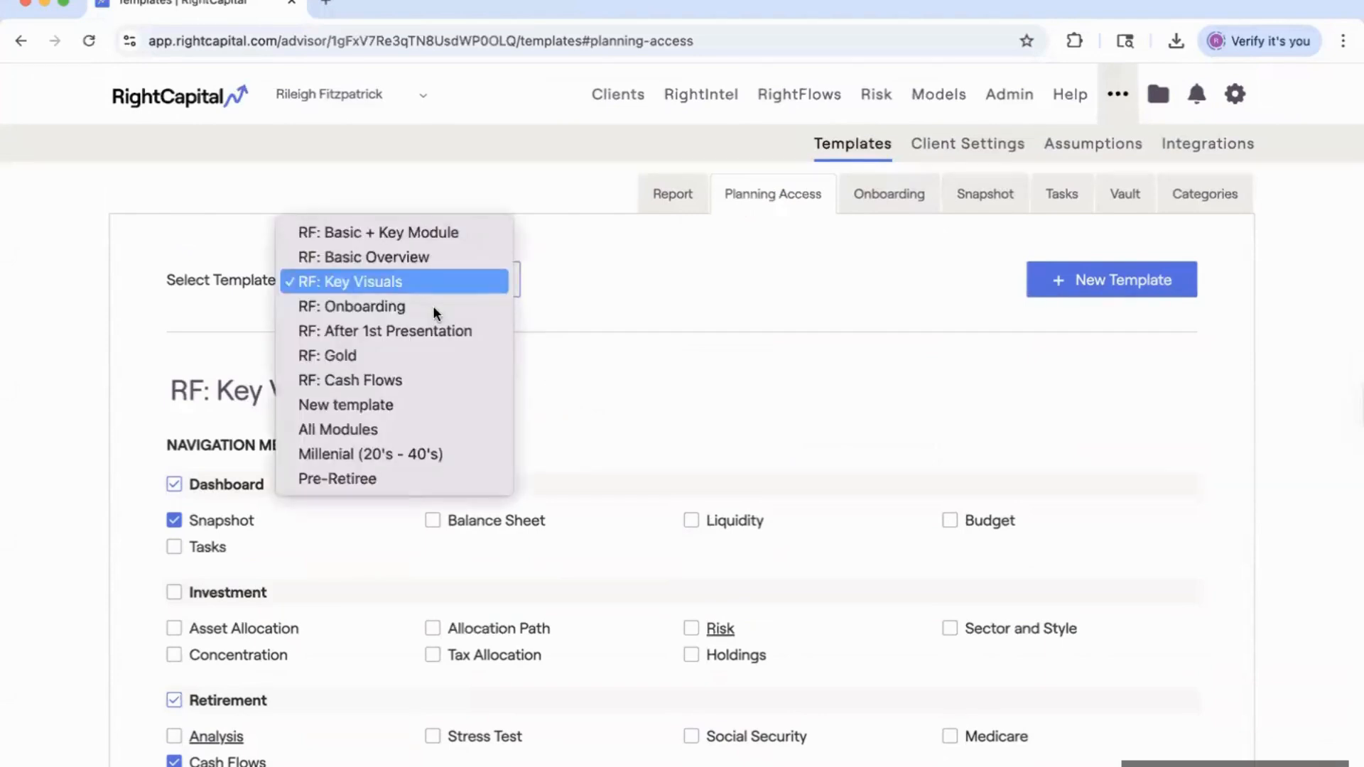
Load RF: After 1st Presentation, enabling Snapshot, Analysis, Stress Test, Social Security, Medicare, Cash Flows.
left_click(435, 308)
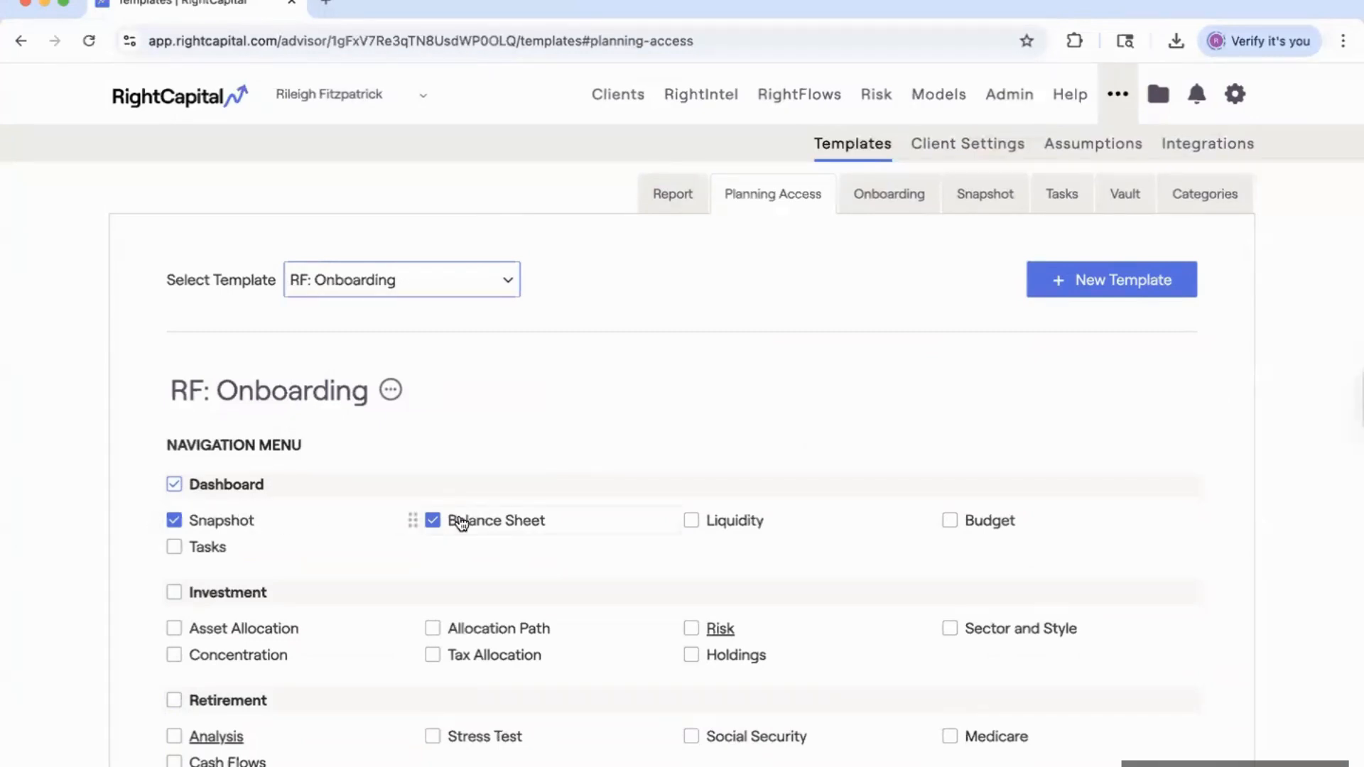
left_click(448, 281)
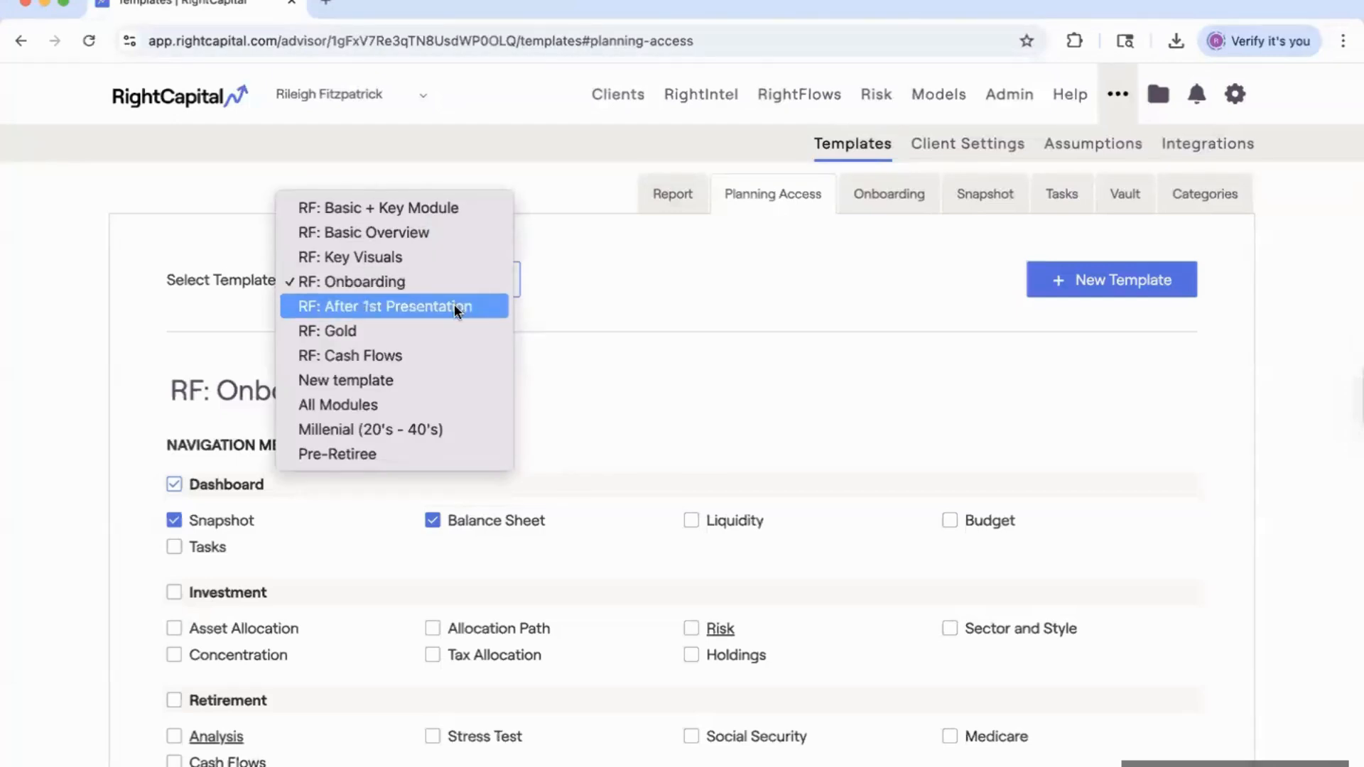
left_click(451, 306)
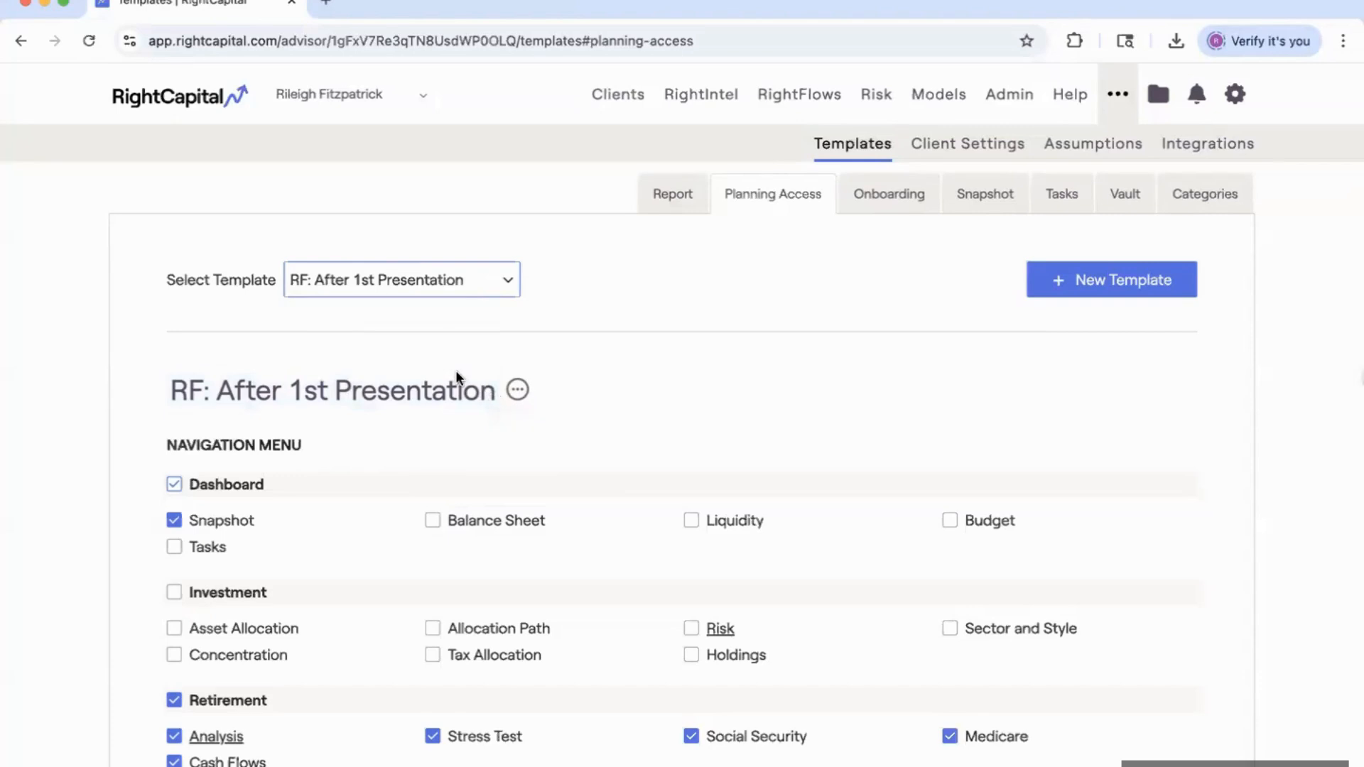
scroll(316, 433, "down", 4)
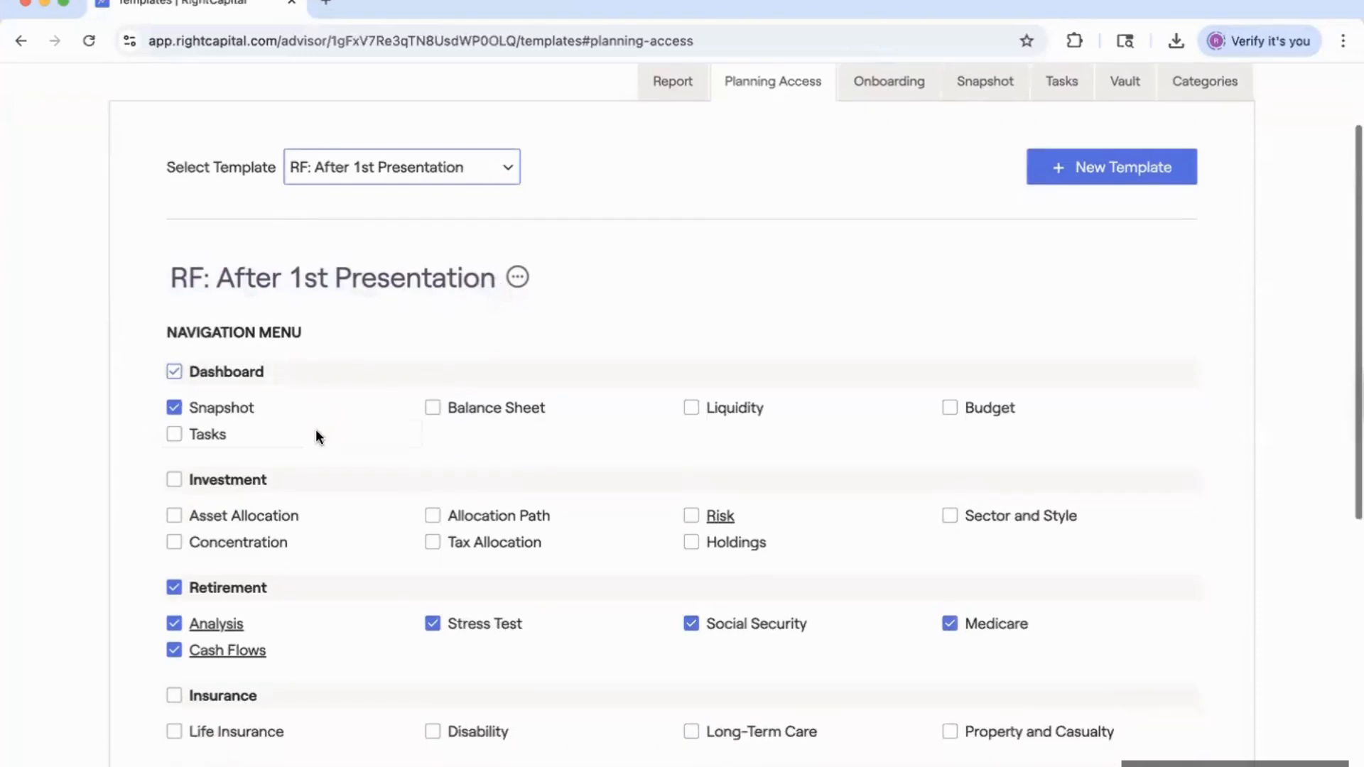
scroll(277, 437, "down", 1)
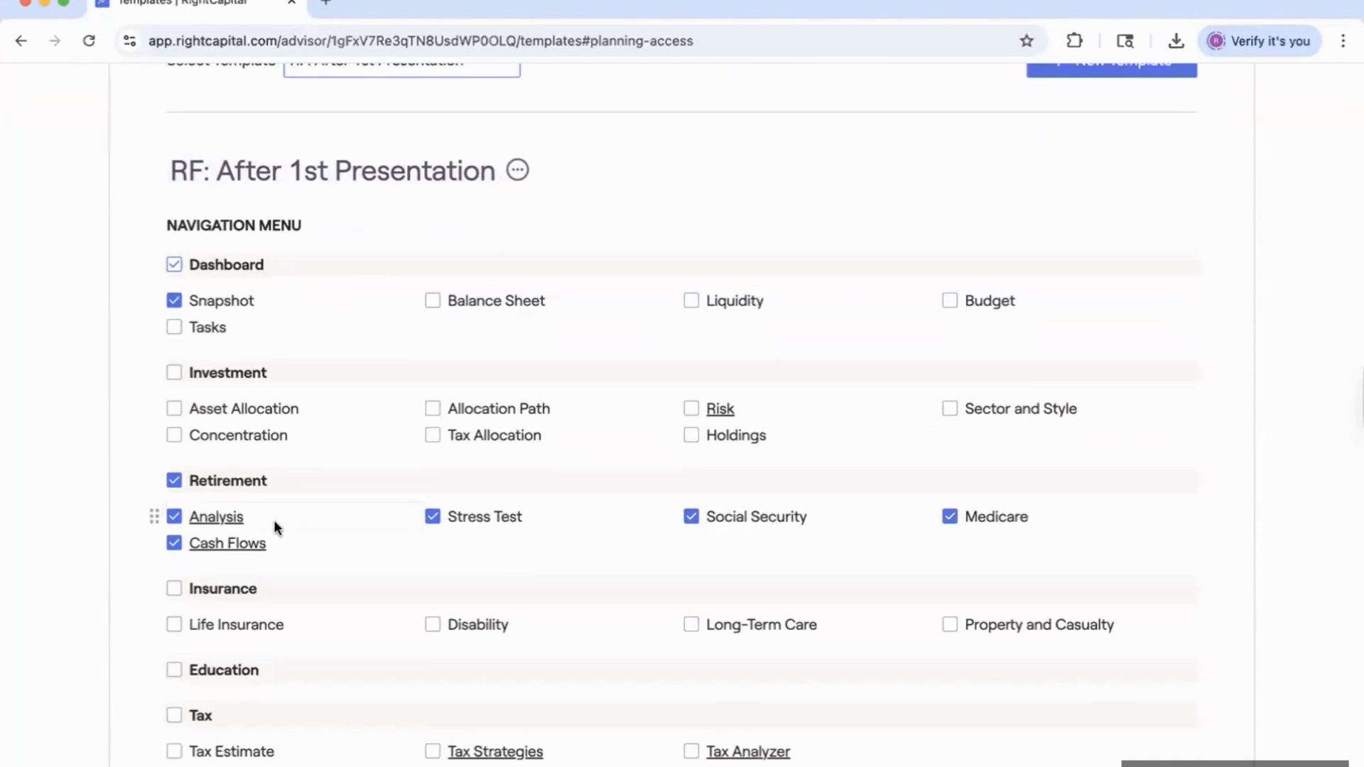
scroll(365, 538, "down", 5)
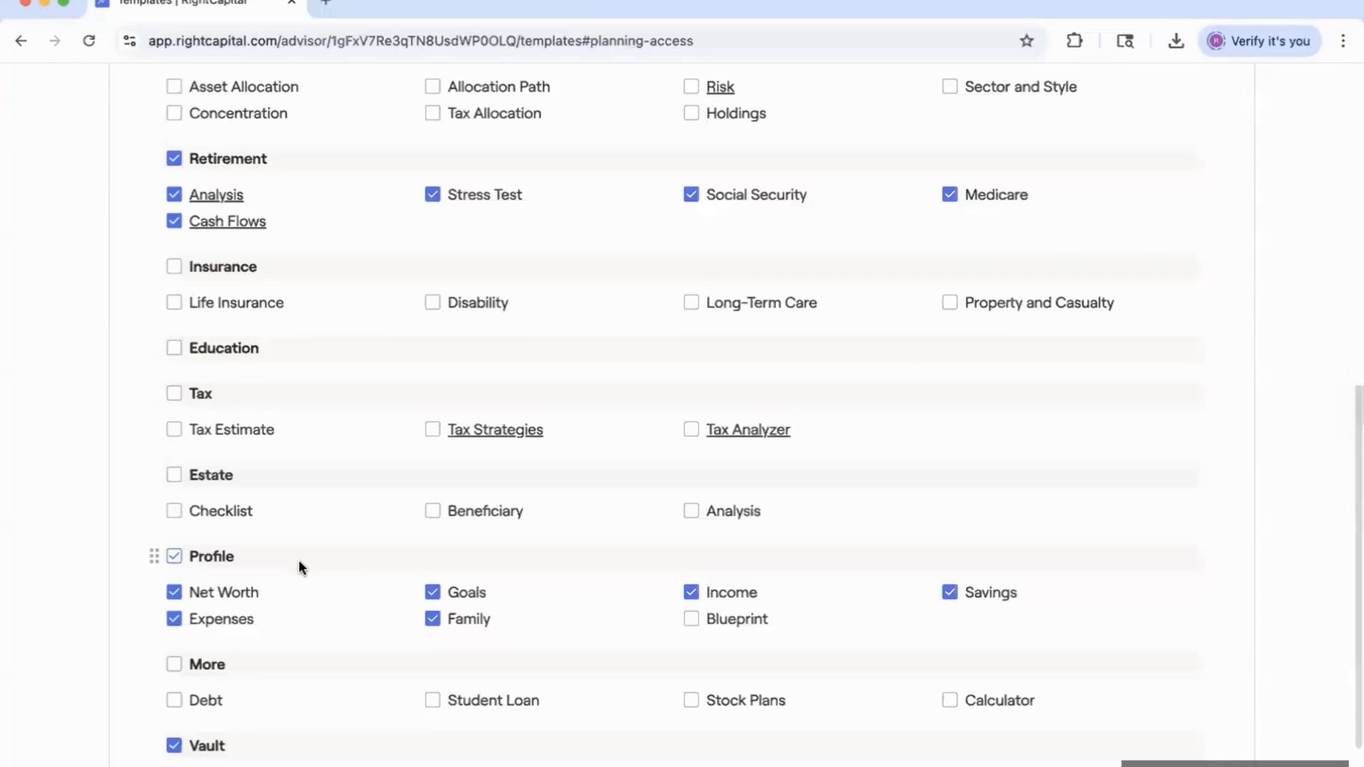
scroll(340, 435, "up", 8)
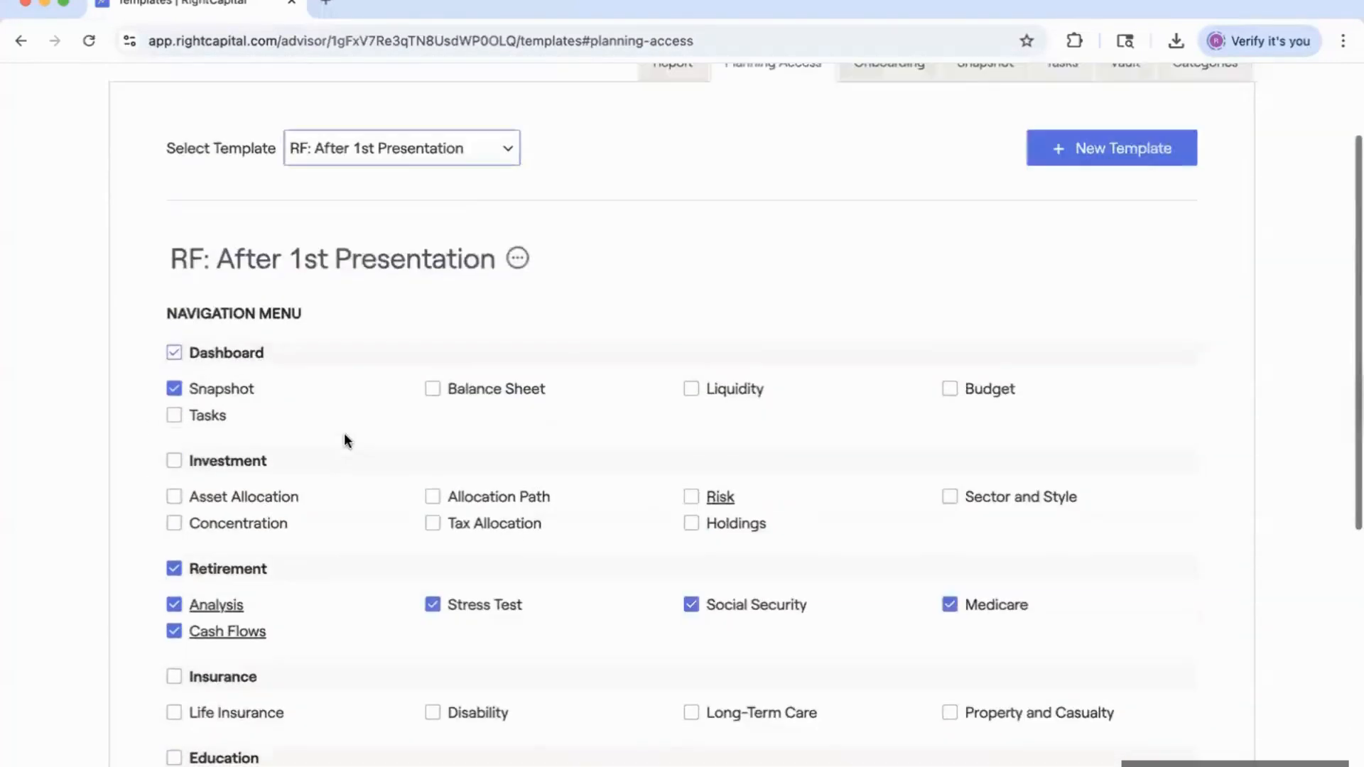
left_click(450, 287)
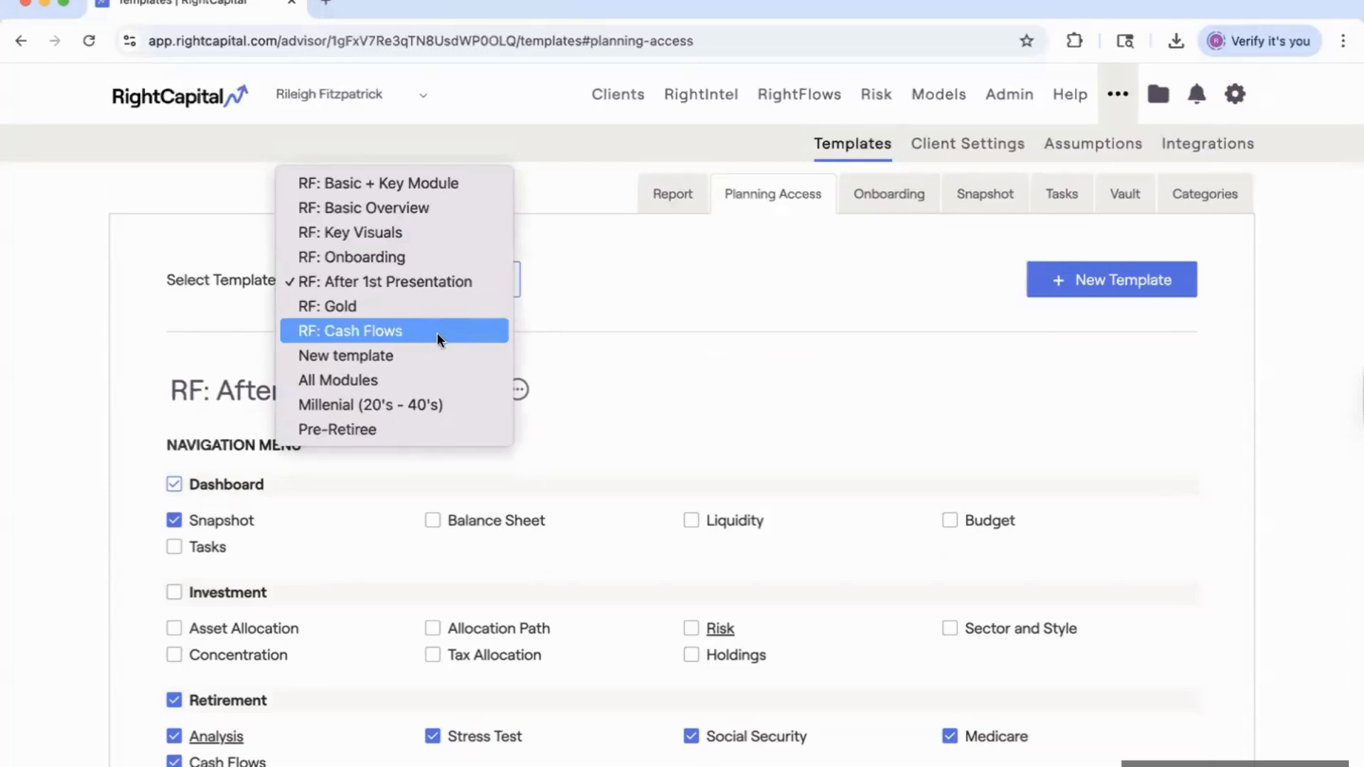
Load the All Modules template with every Dashboard, Investment and Retirement module checked.
left_click(383, 382)
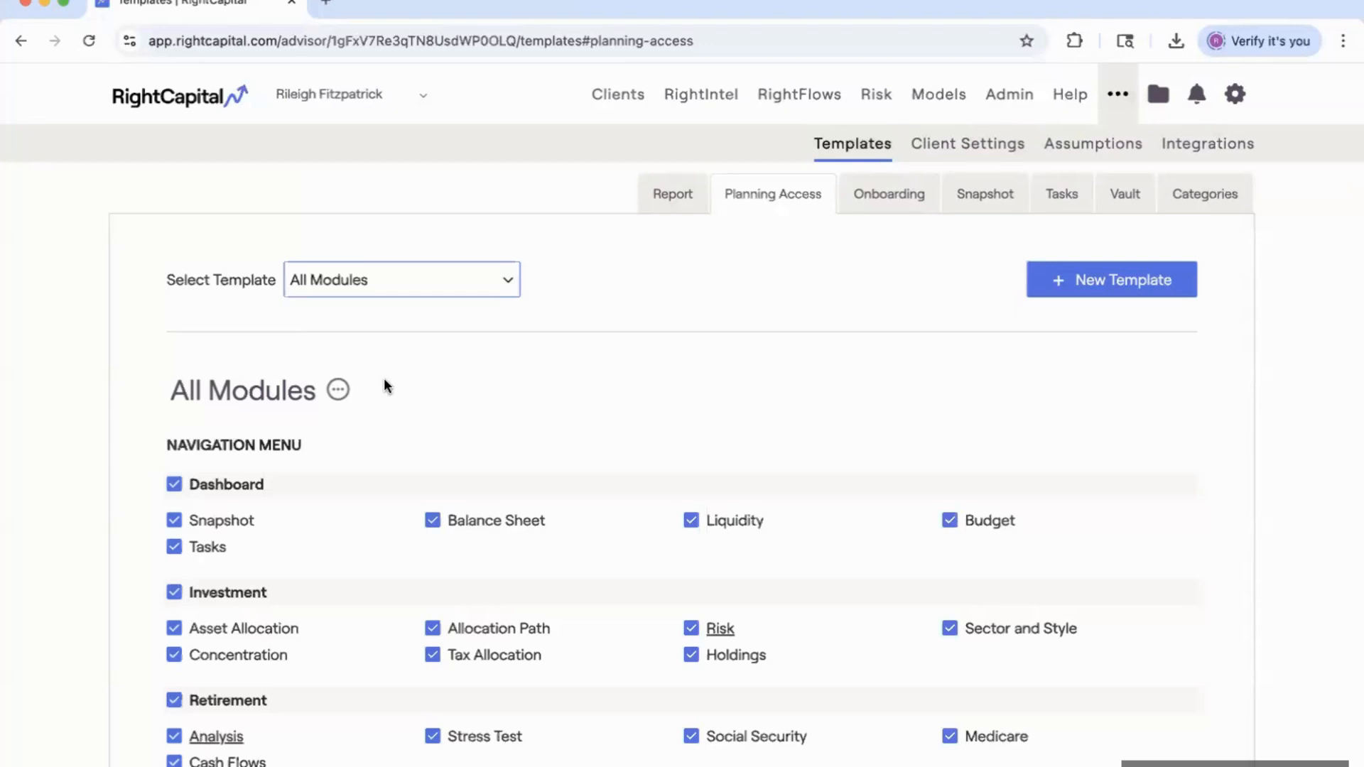
left_click(403, 267)
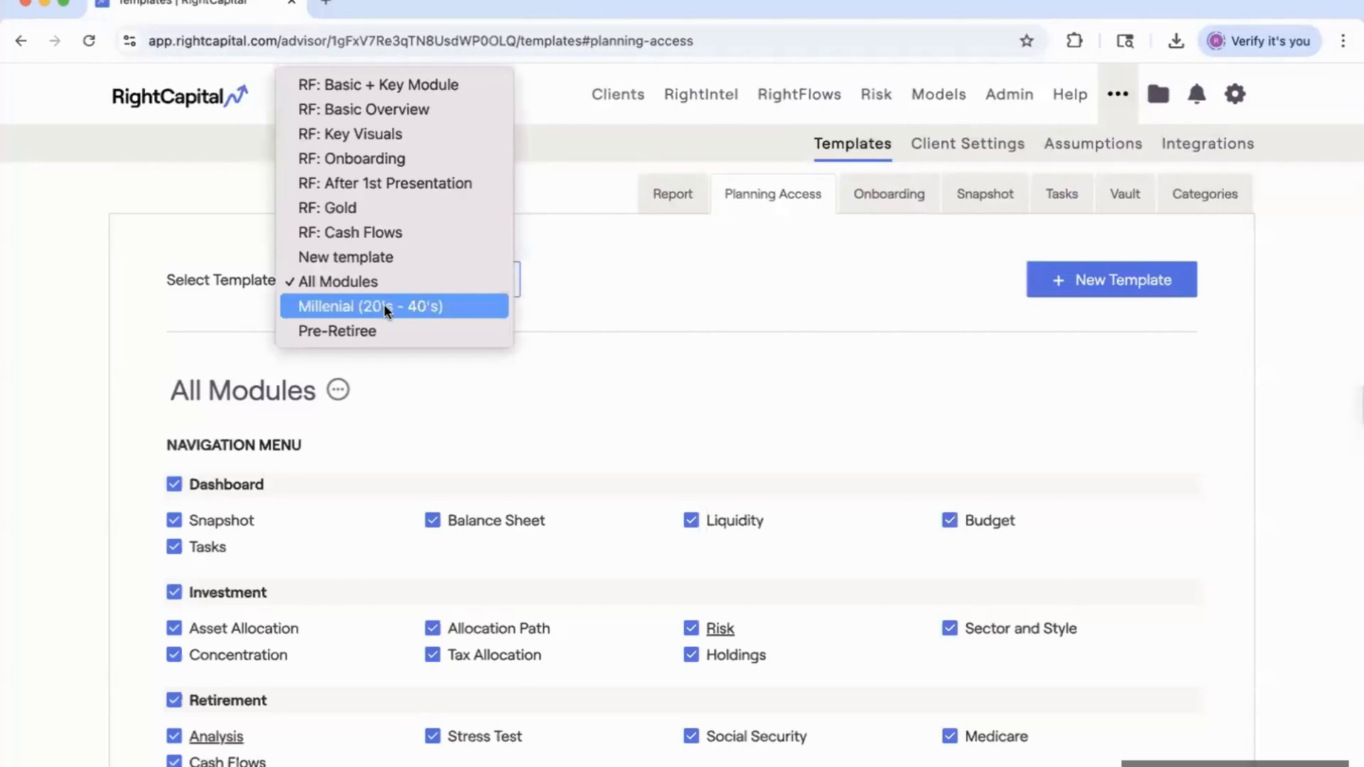
Load Millenial (20's - 40's), enabling Dashboard, Asset Allocation, Analysis, Profile, Debt, Student Loan, Vault.
left_click(410, 307)
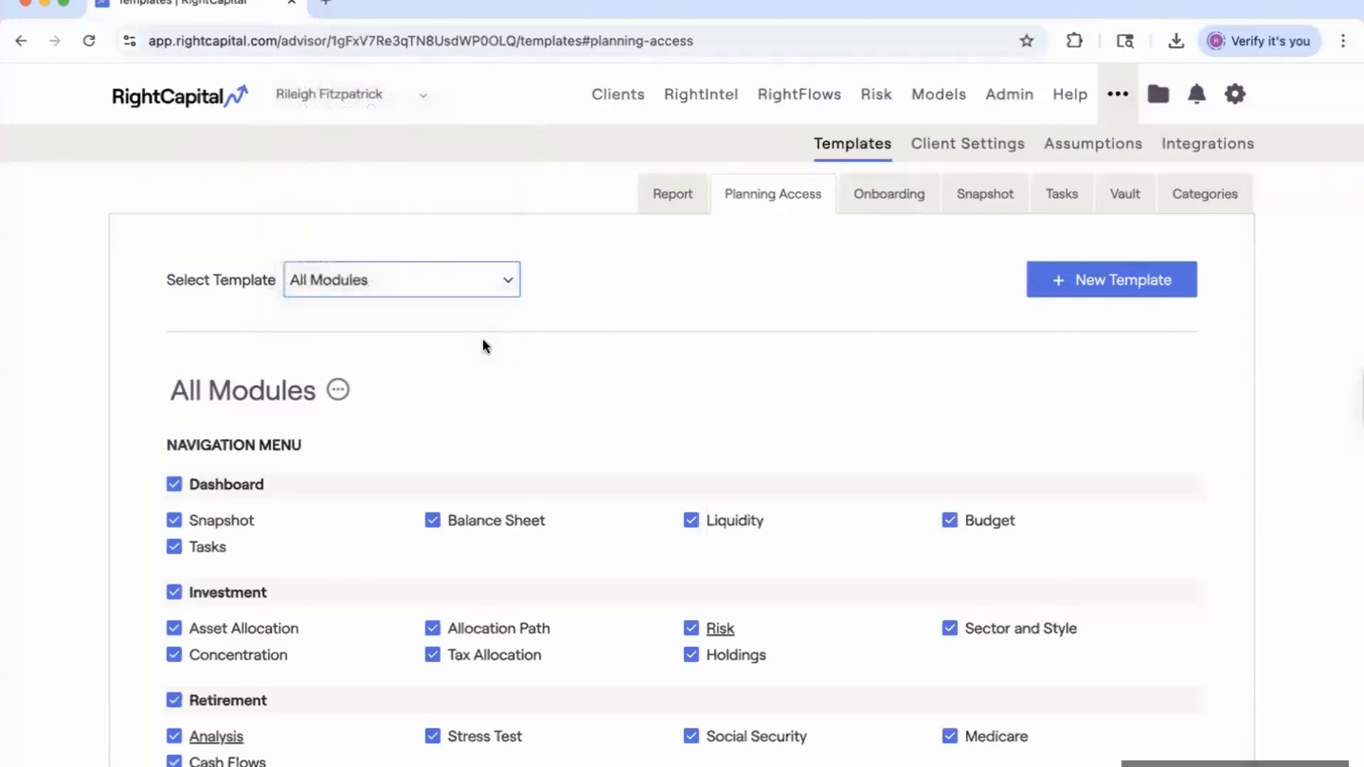
scroll(534, 437, "down", 5)
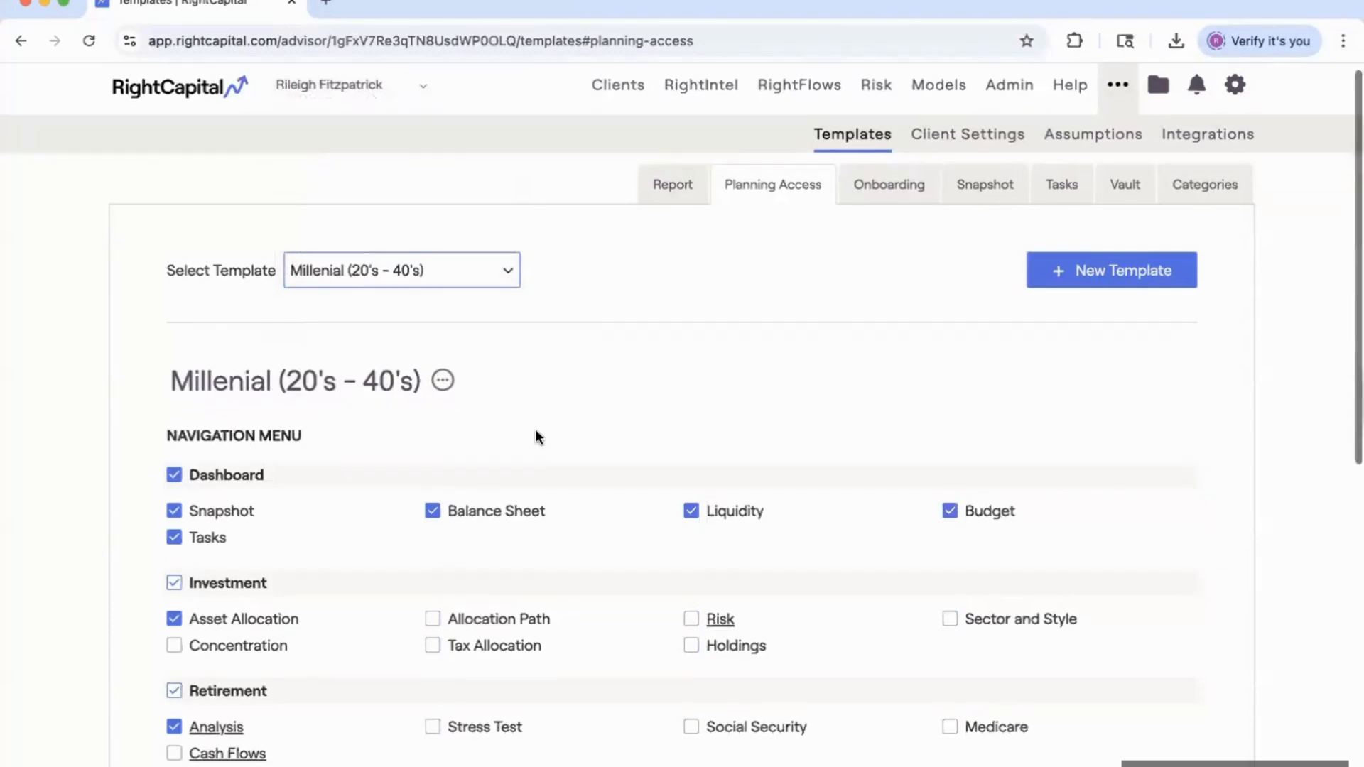
scroll(524, 473, "down", 1)
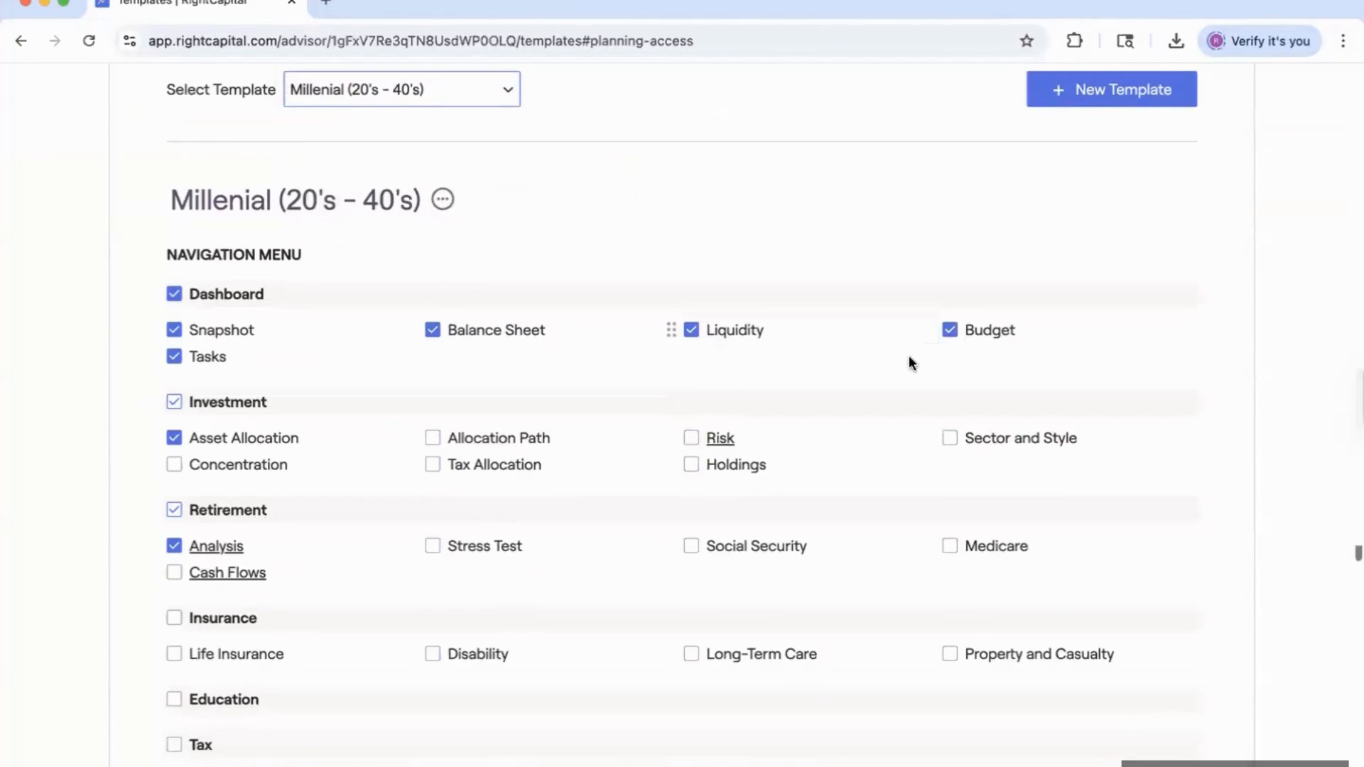
scroll(581, 461, "down", 2)
scroll(581, 466, "down", 2)
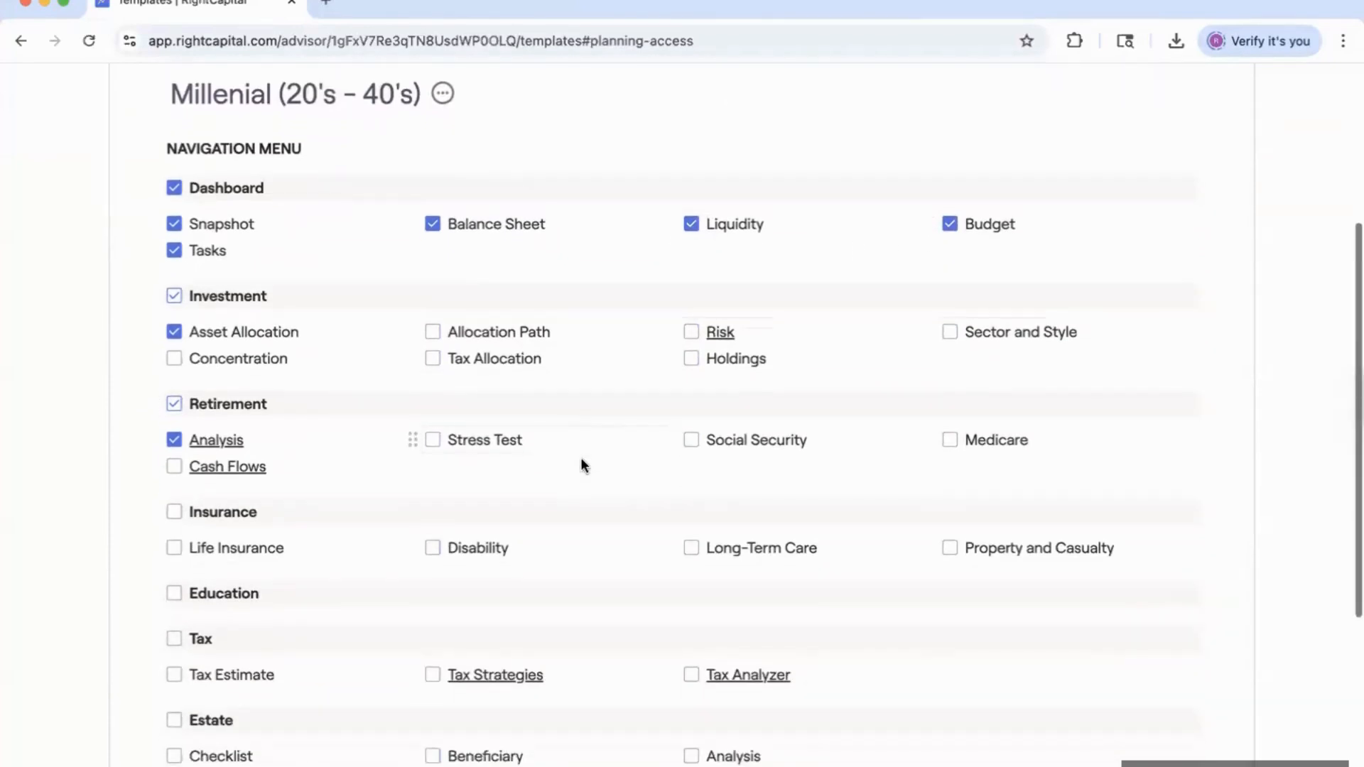
scroll(296, 290, "down", 1)
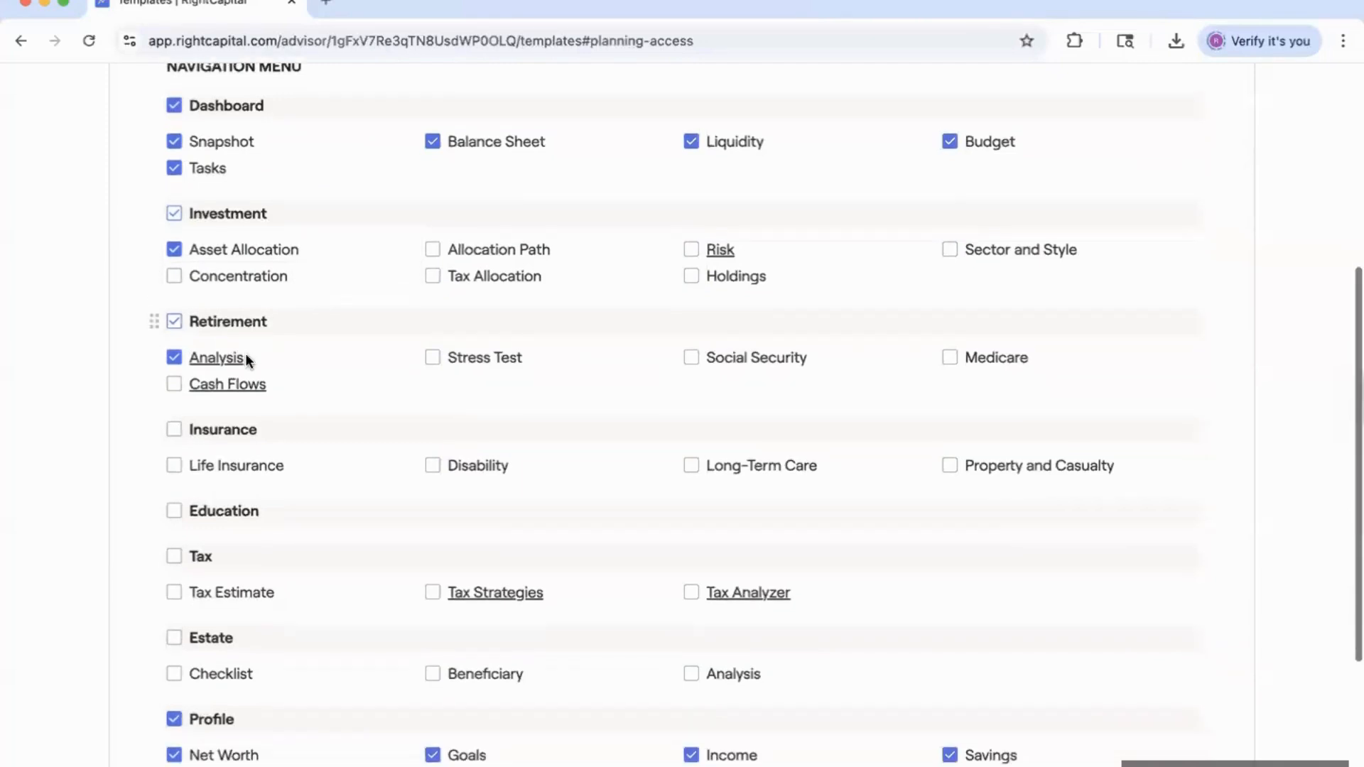
scroll(247, 359, "down", 5)
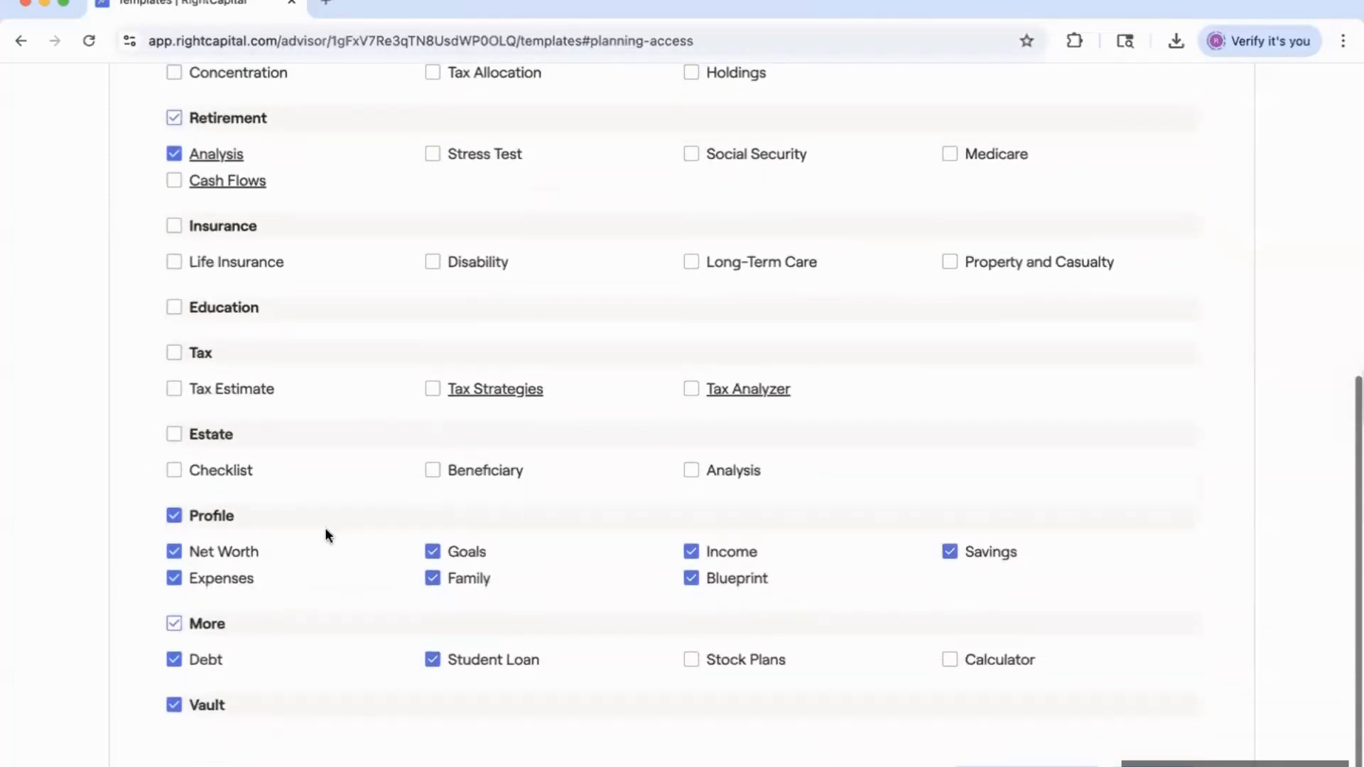
scroll(265, 608, "down", 1)
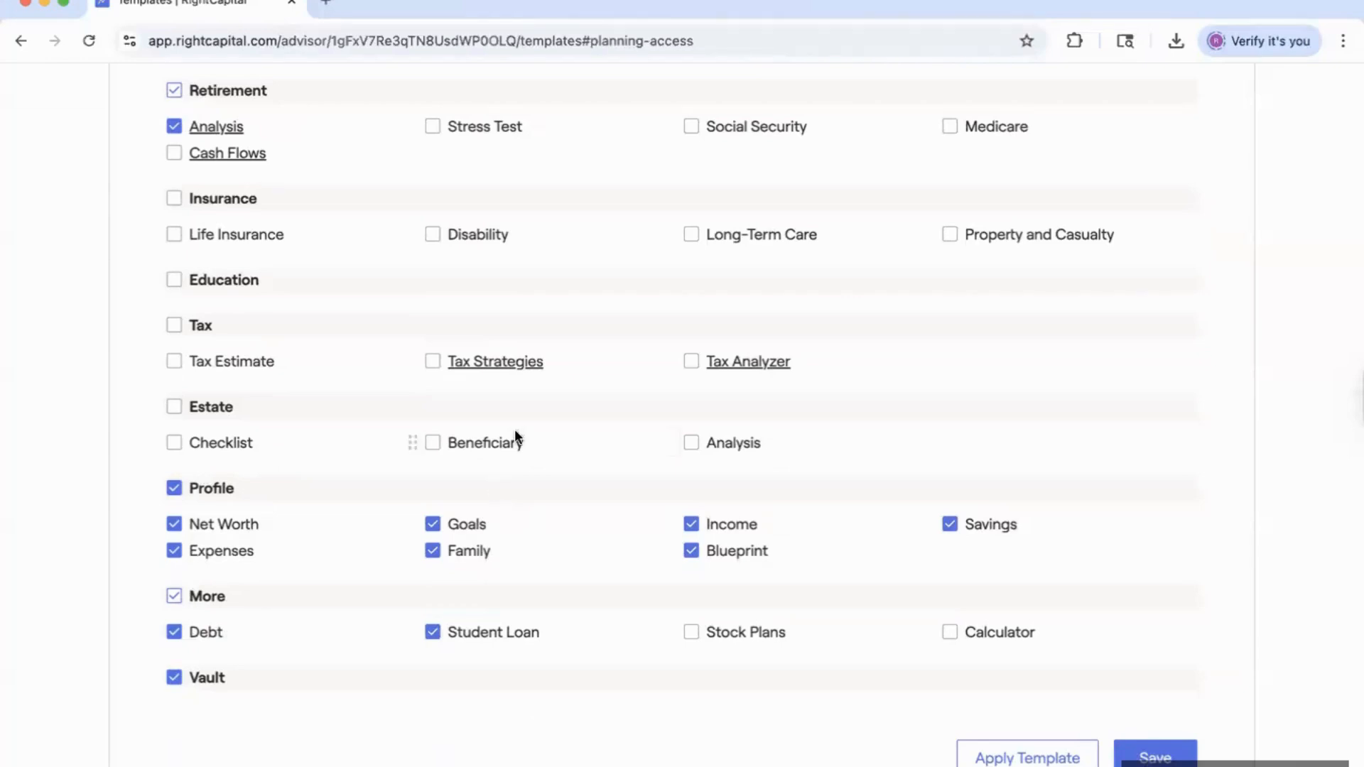
scroll(514, 429, "up", 10)
left_click(419, 284)
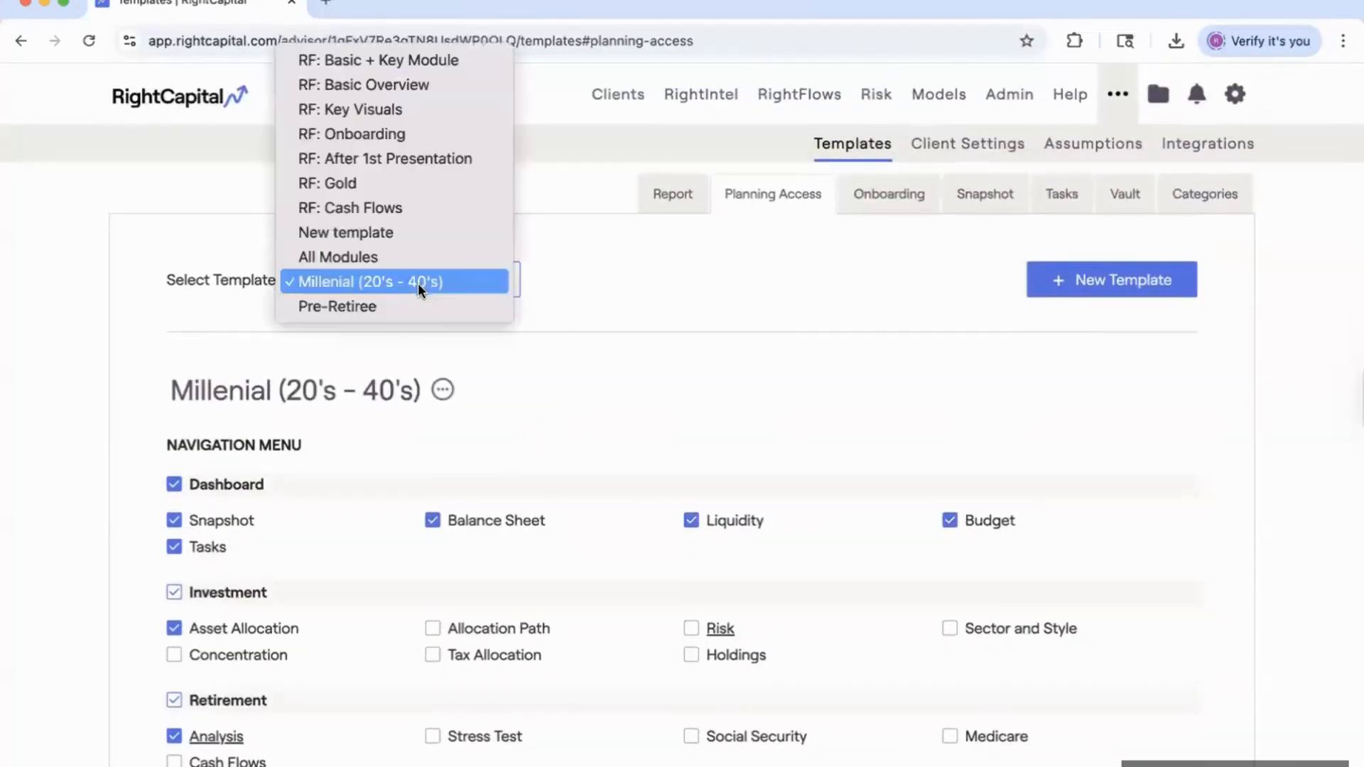
Load the Pre-Retiree template and scroll through its enabled planning modules.
left_click(407, 308)
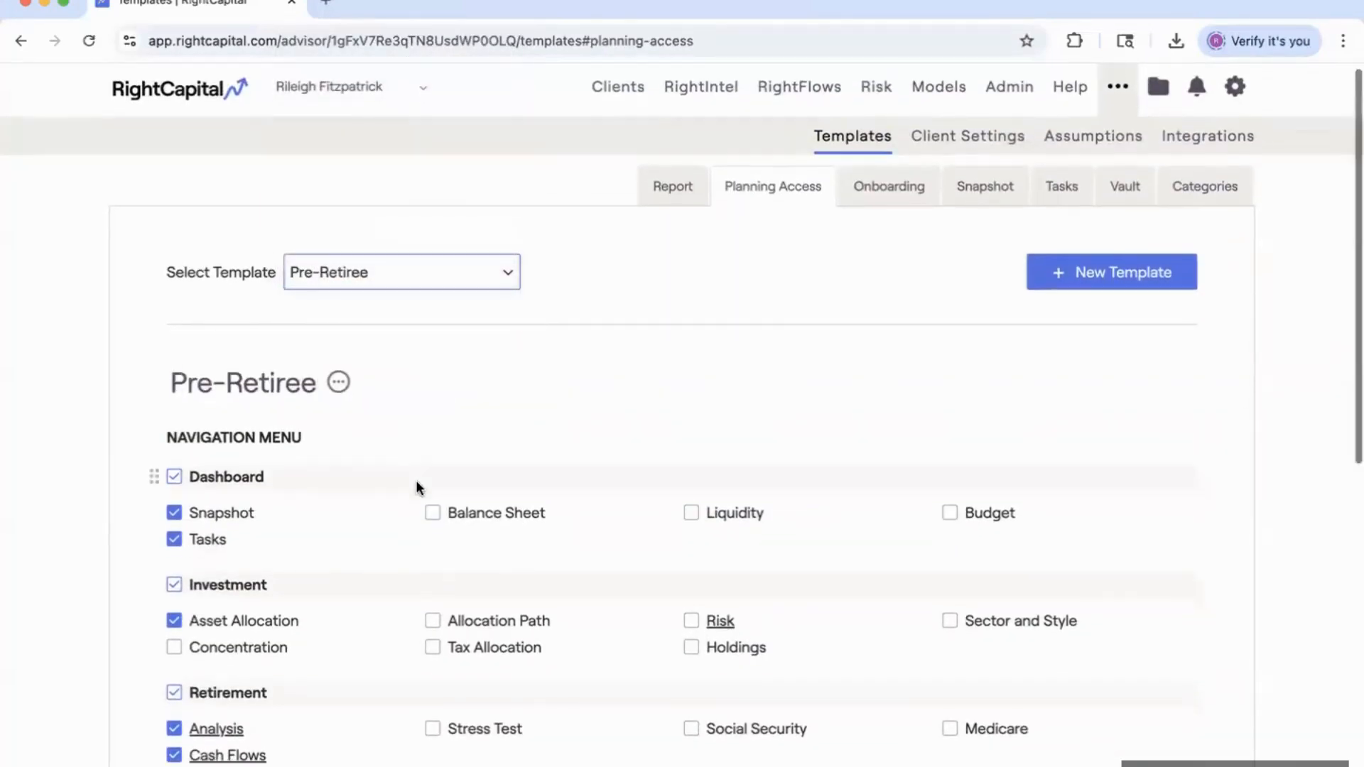
scroll(415, 479, "down", 3)
scroll(417, 482, "down", 3)
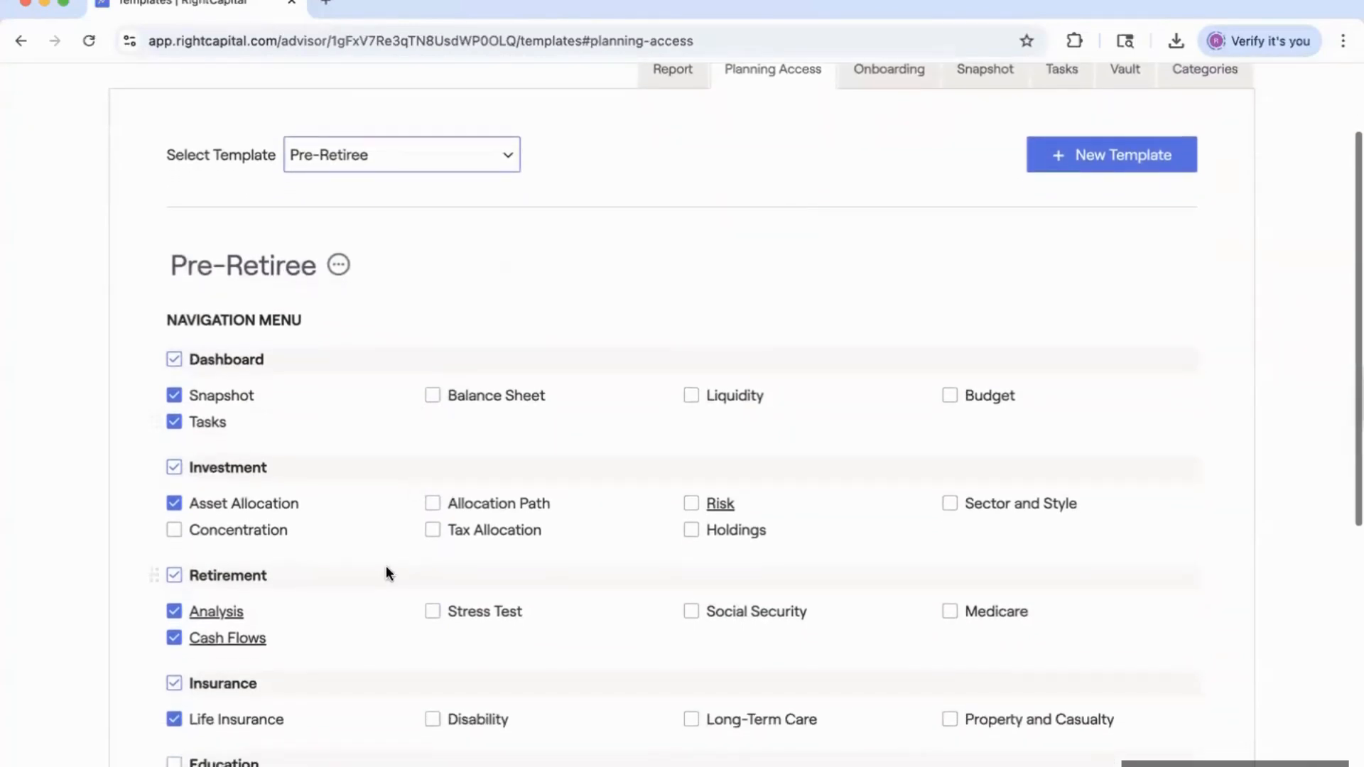
scroll(385, 572, "down", 7)
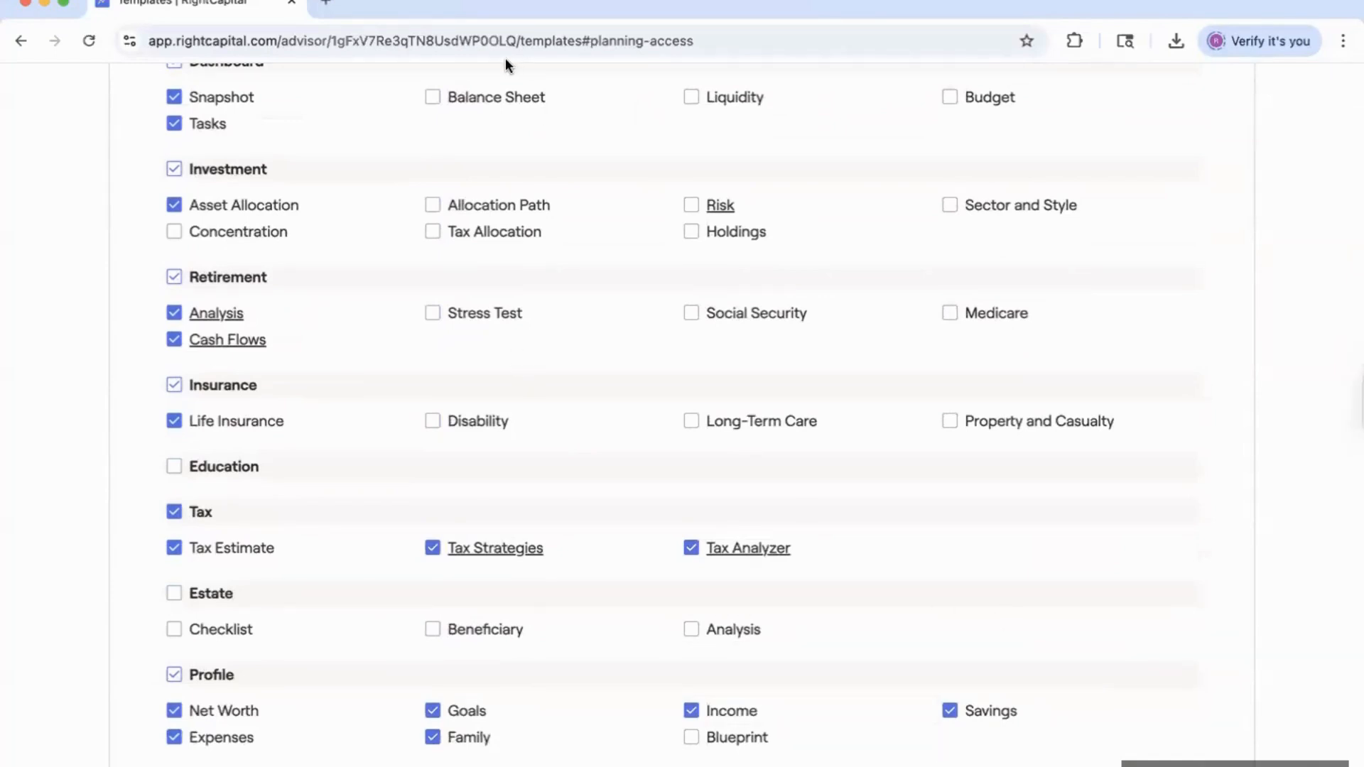
scroll(483, 293, "up", 6)
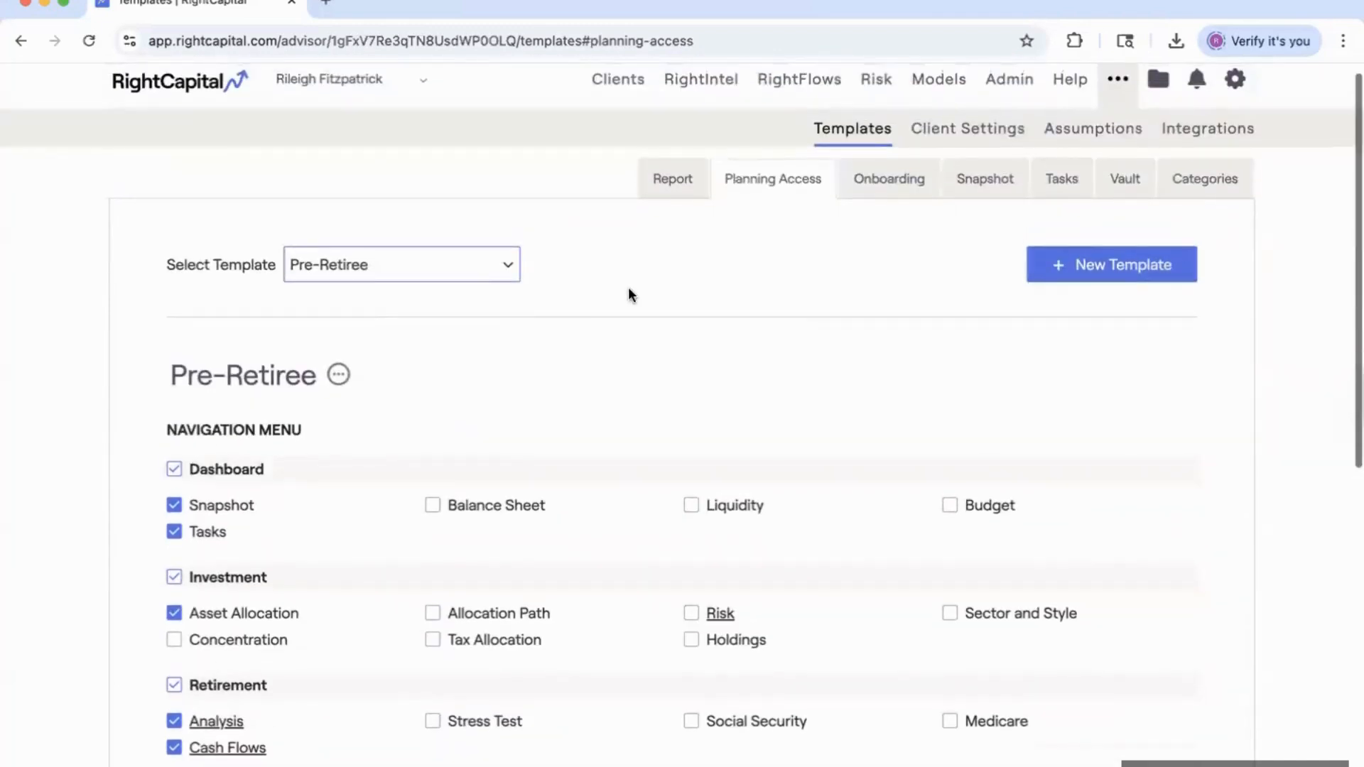
scroll(628, 294, "up", 1)
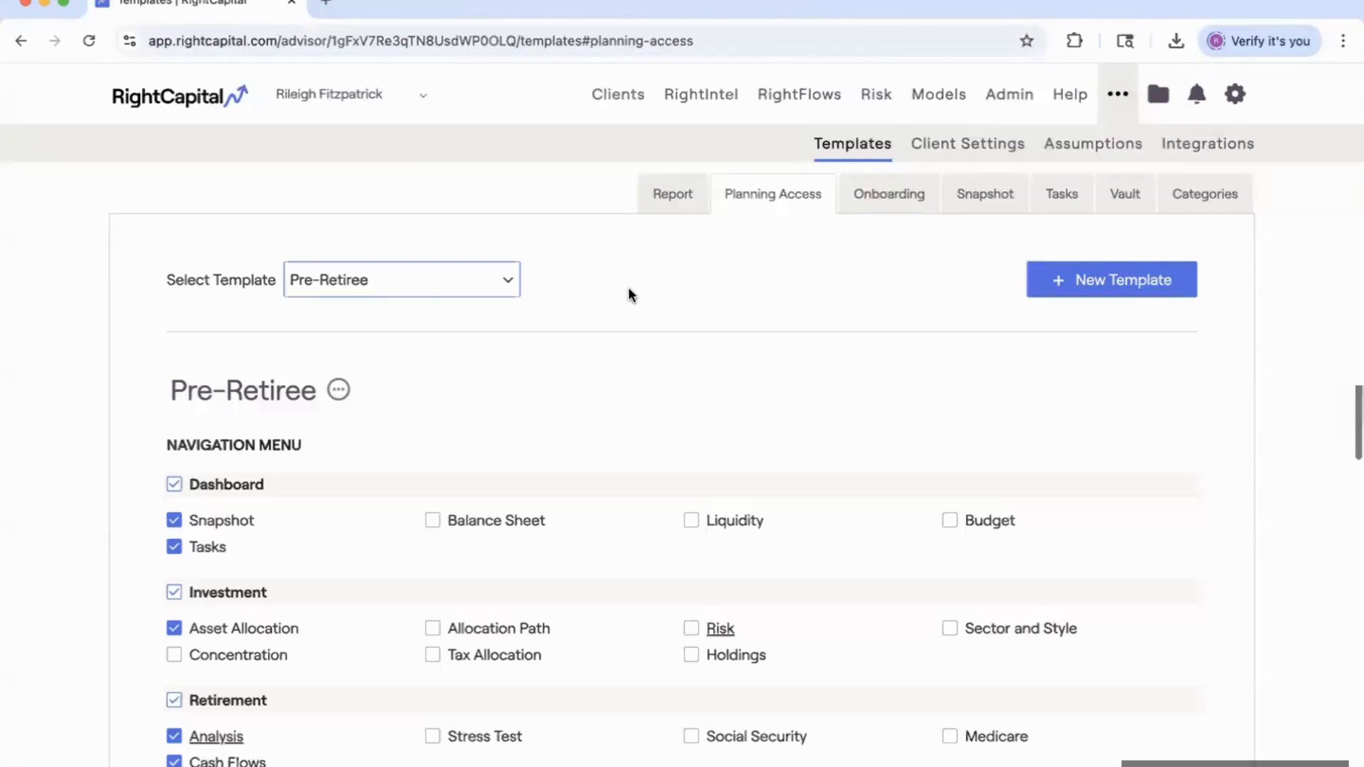
Reopen the template list, keep Pre-Retiree selected, and switch to the Onboarding templates.
left_click(422, 291)
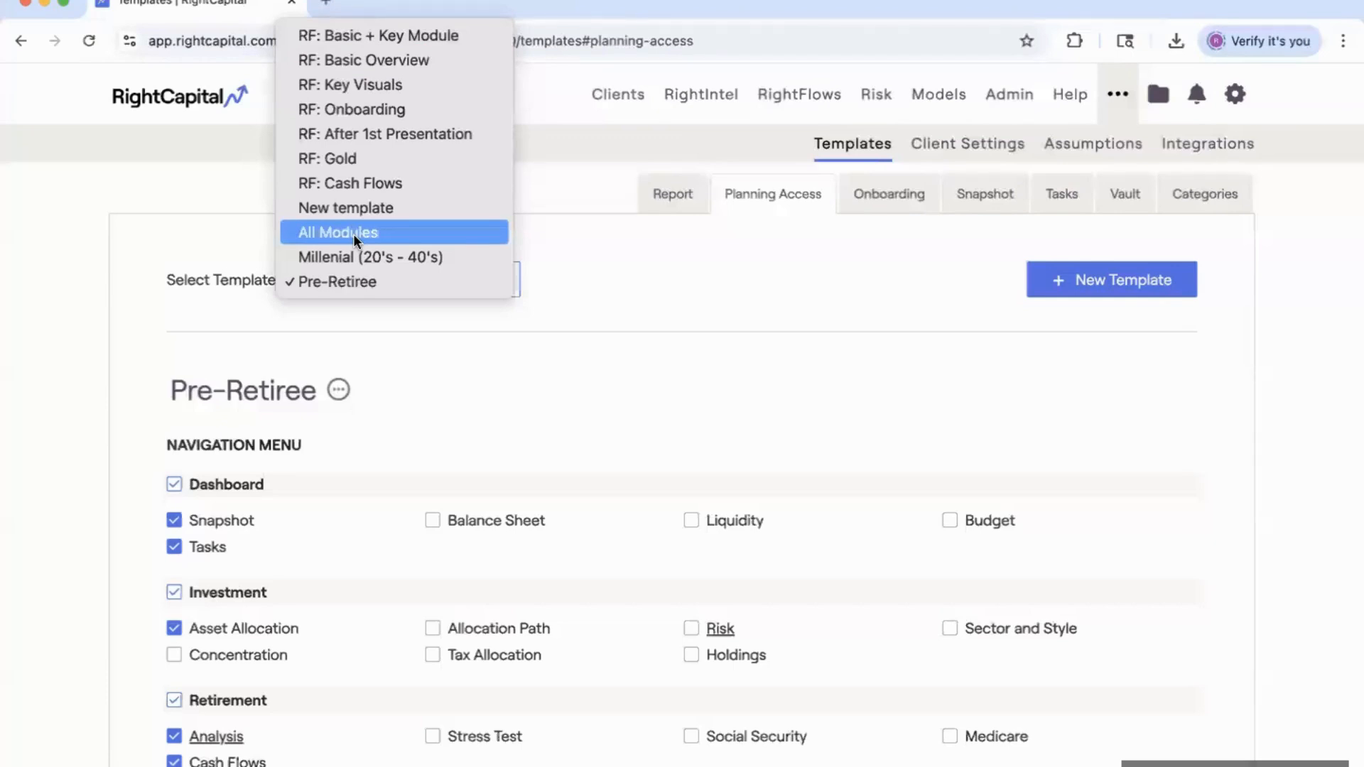
left_click(592, 284)
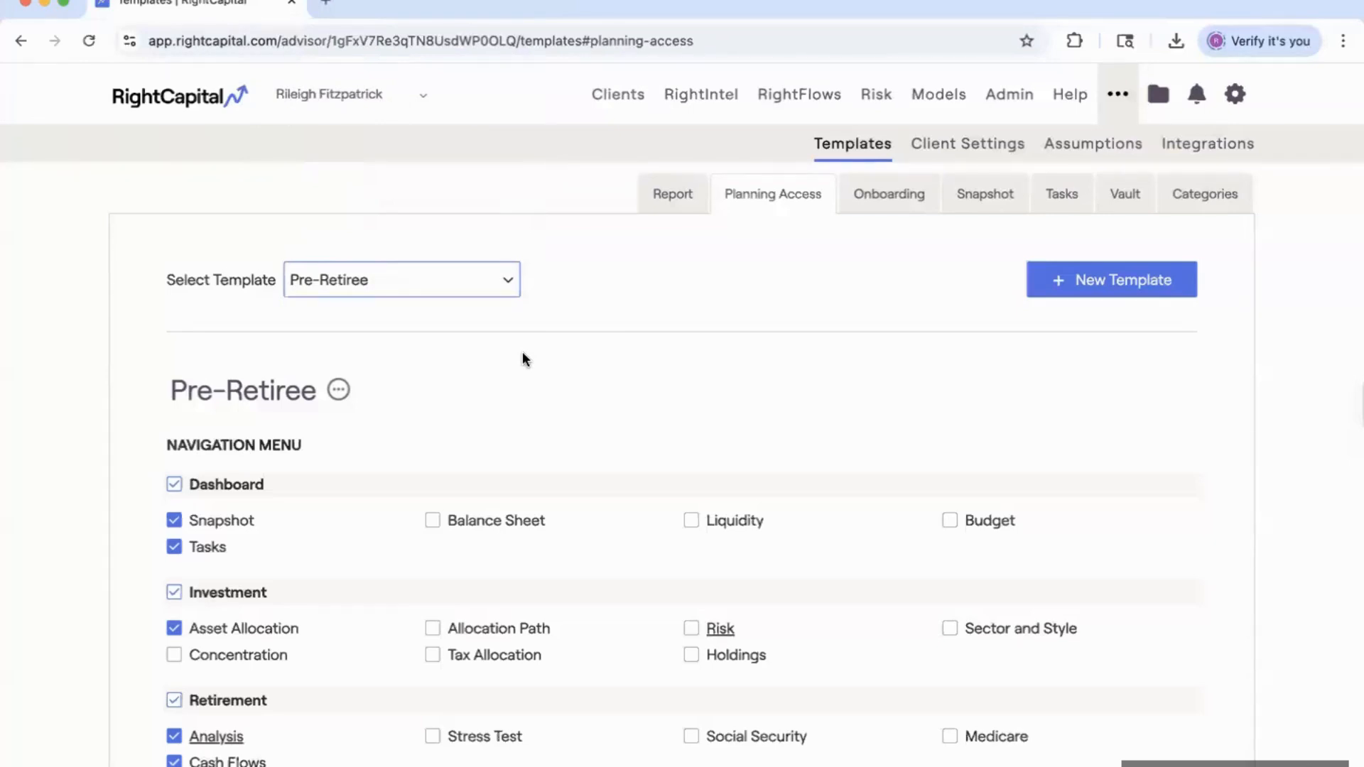
left_click(898, 199)
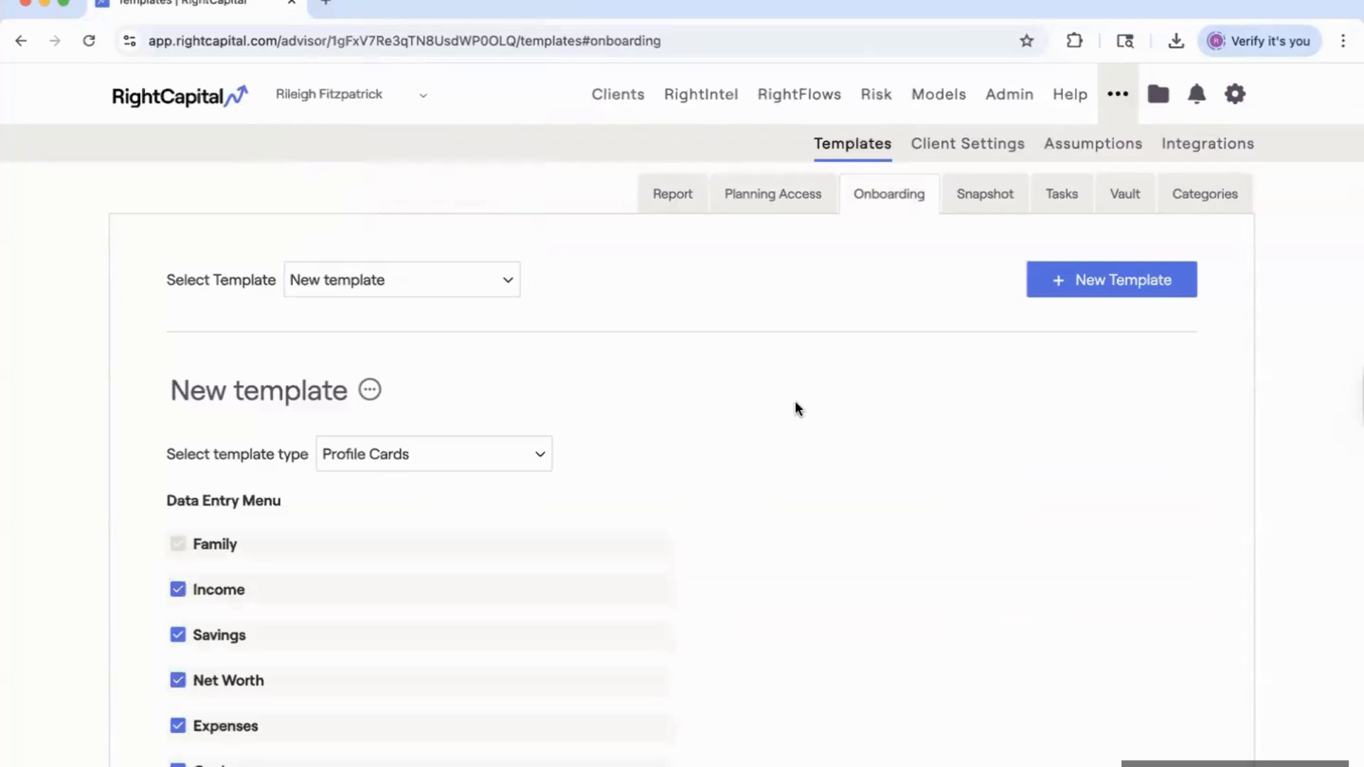
Check the New template's available types and leave it on Profile Cards.
scroll(794, 390, "down", 2)
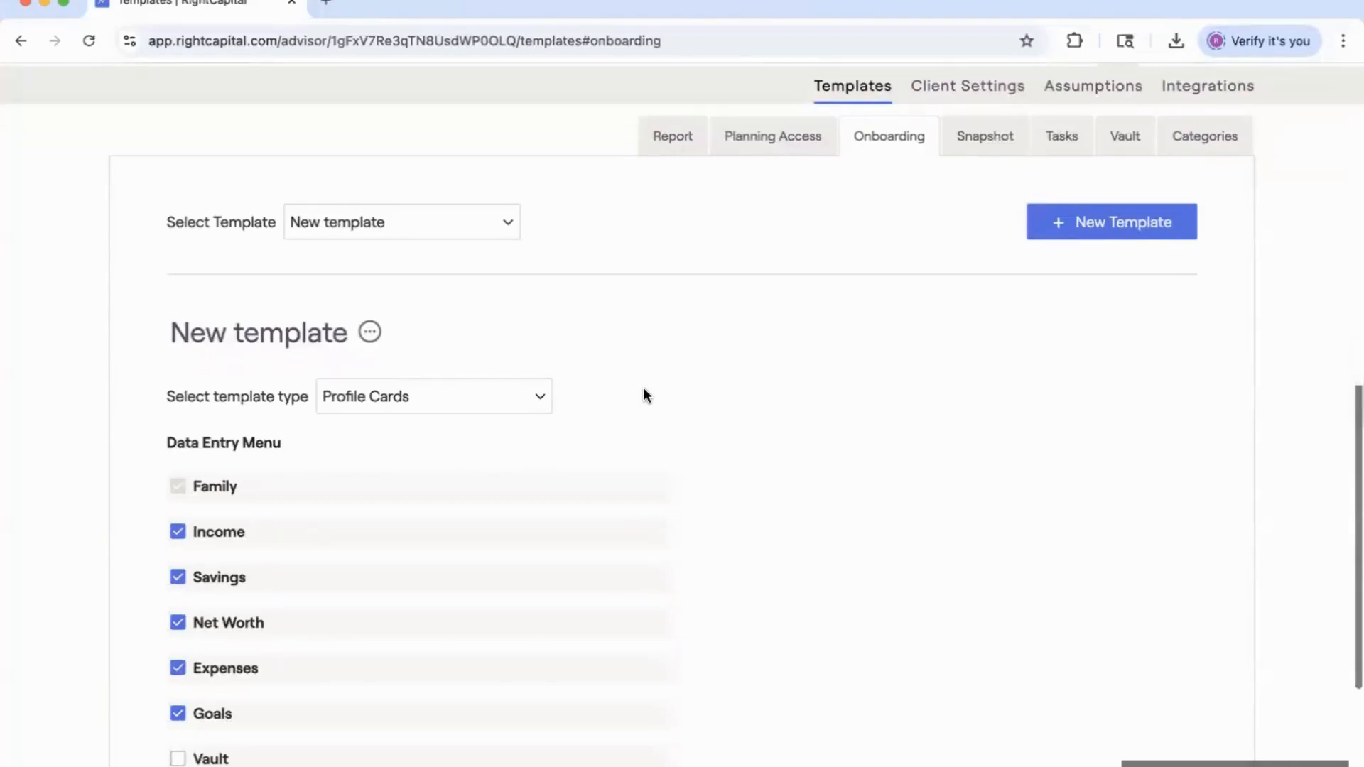
left_click(445, 398)
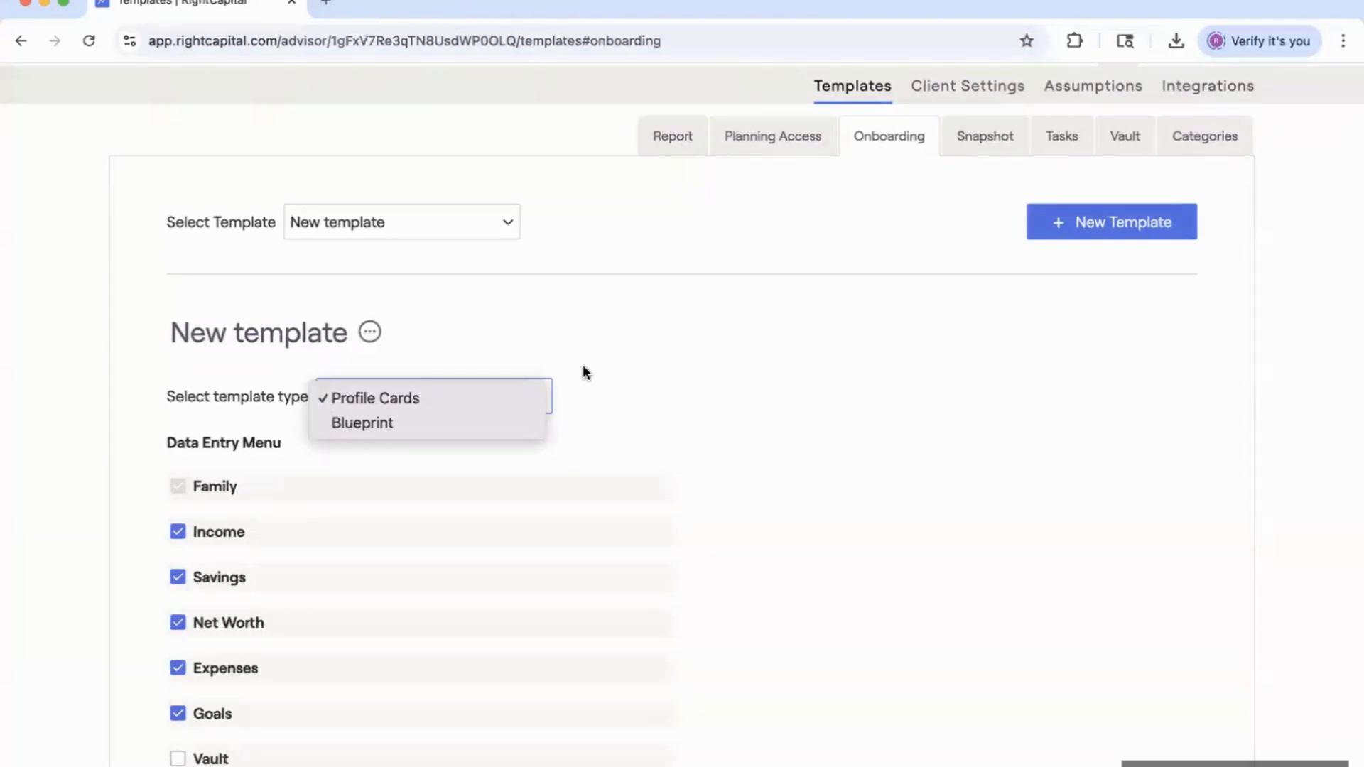
left_click(631, 320)
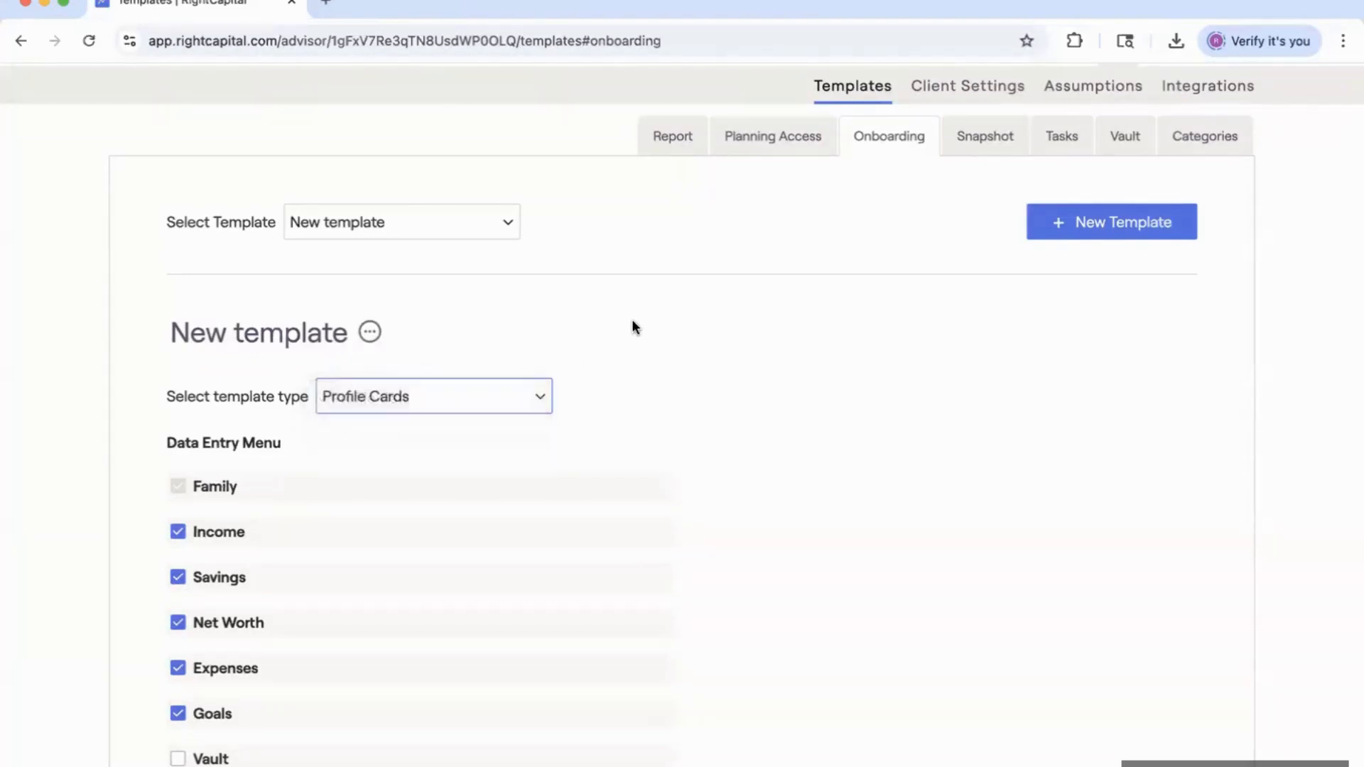
scroll(682, 313, "up", 2)
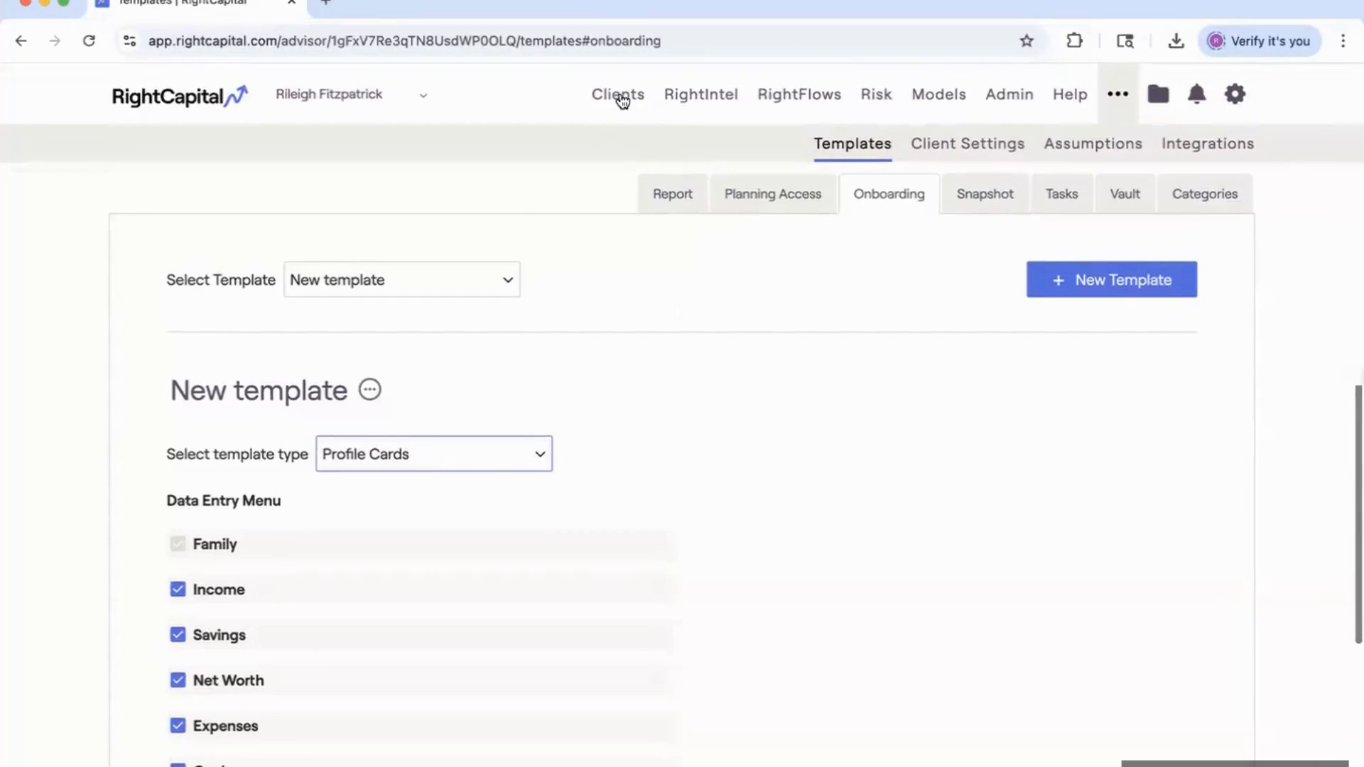
Open the Onboarding Blueprint client's portal and view the Net Worth step's account types to add.
left_click(620, 99)
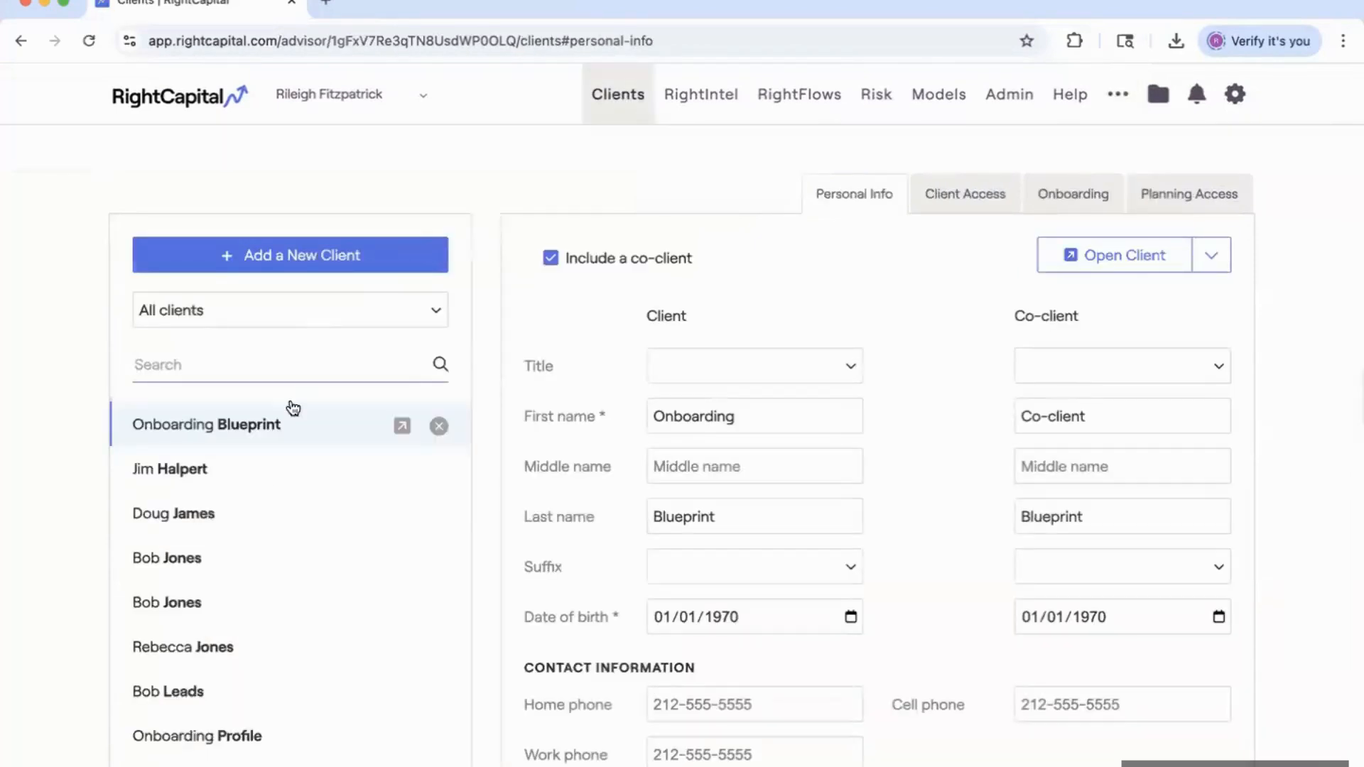
left_click(245, 435)
left_click(1148, 256)
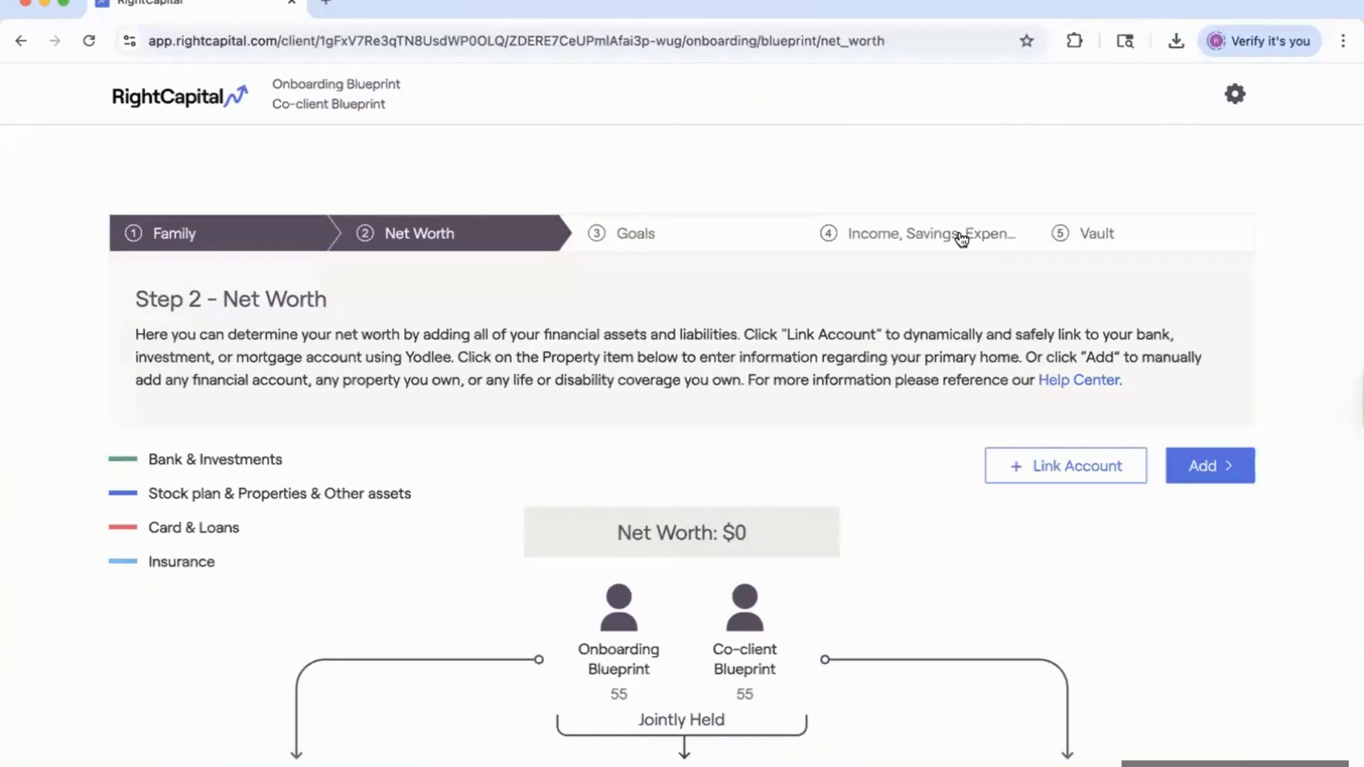
scroll(778, 463, "down", 3)
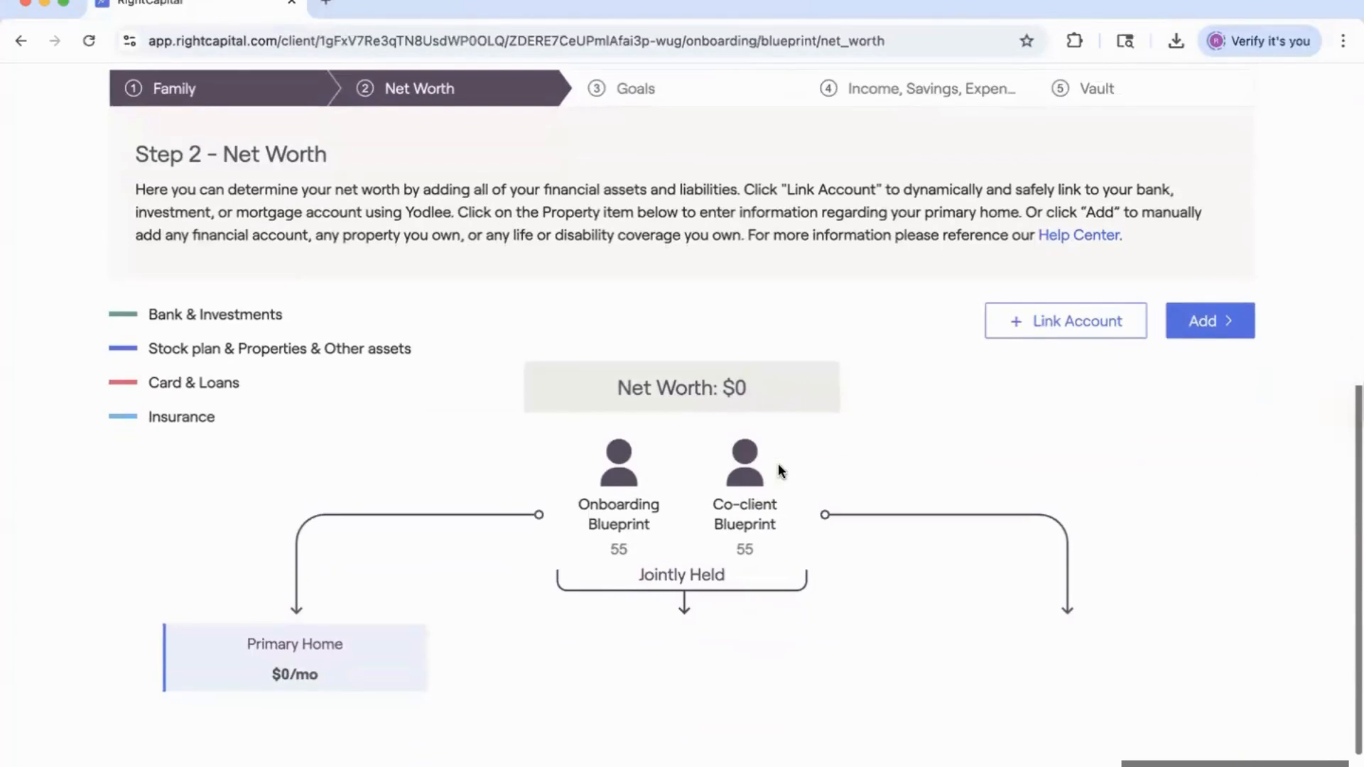
left_click(1204, 324)
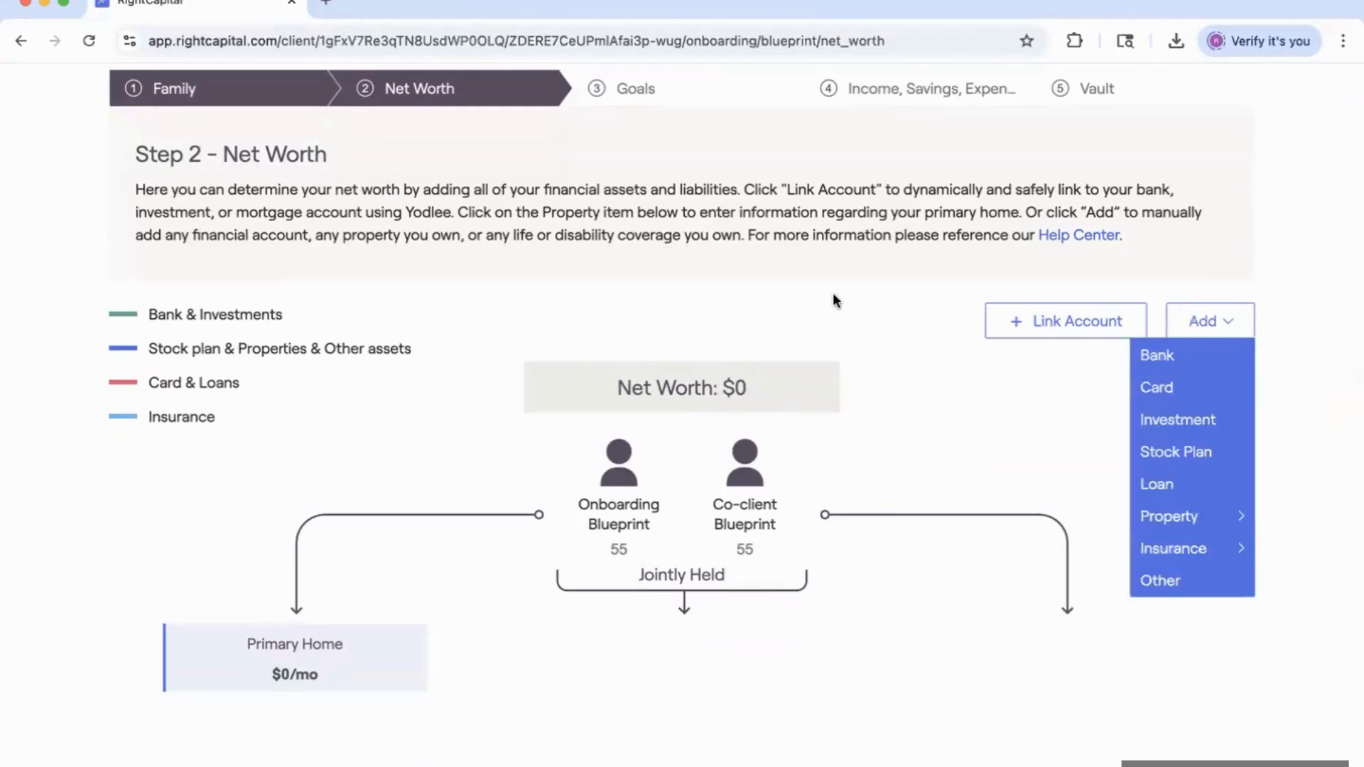
scroll(646, 210, "up", 3)
Review the client's Goals onboarding step, then return to the advisor's client list.
left_click(640, 201)
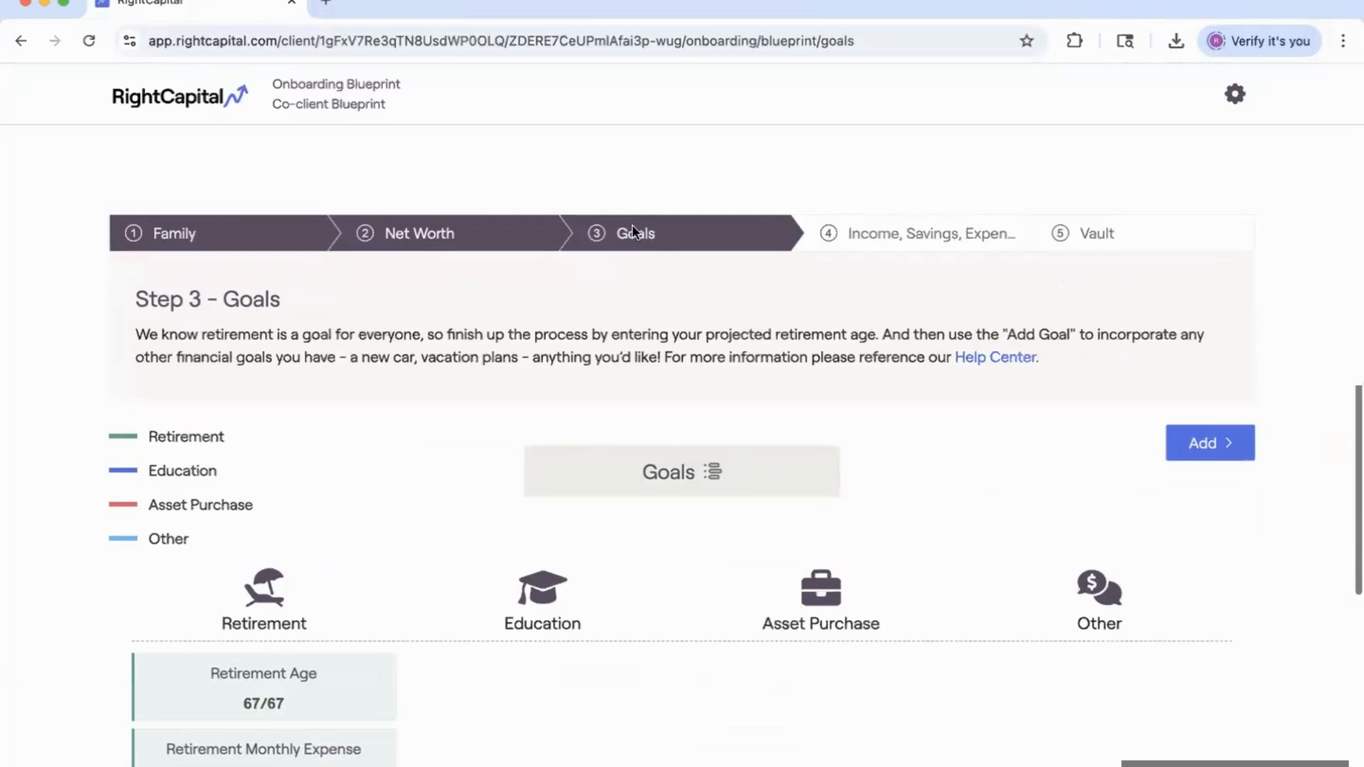
scroll(636, 214, "down", 1)
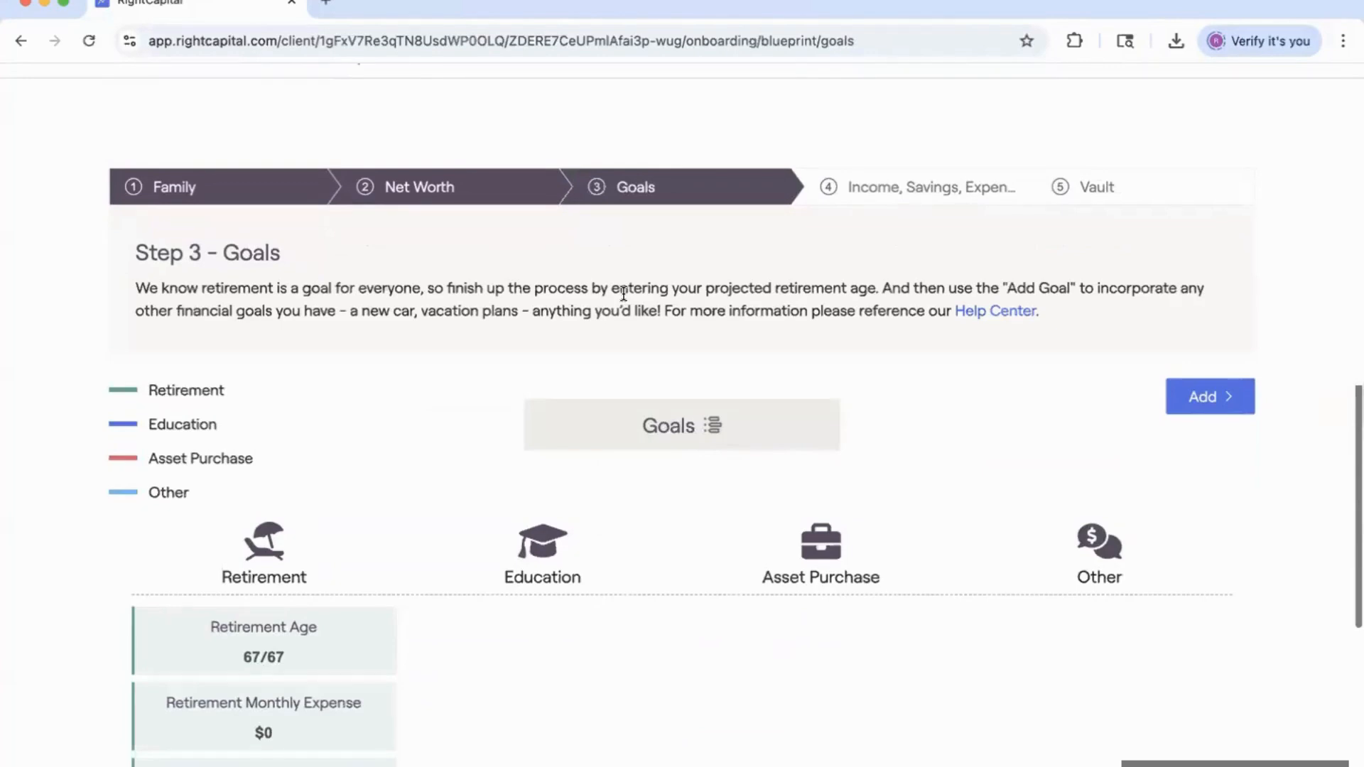
scroll(643, 469, "down", 2)
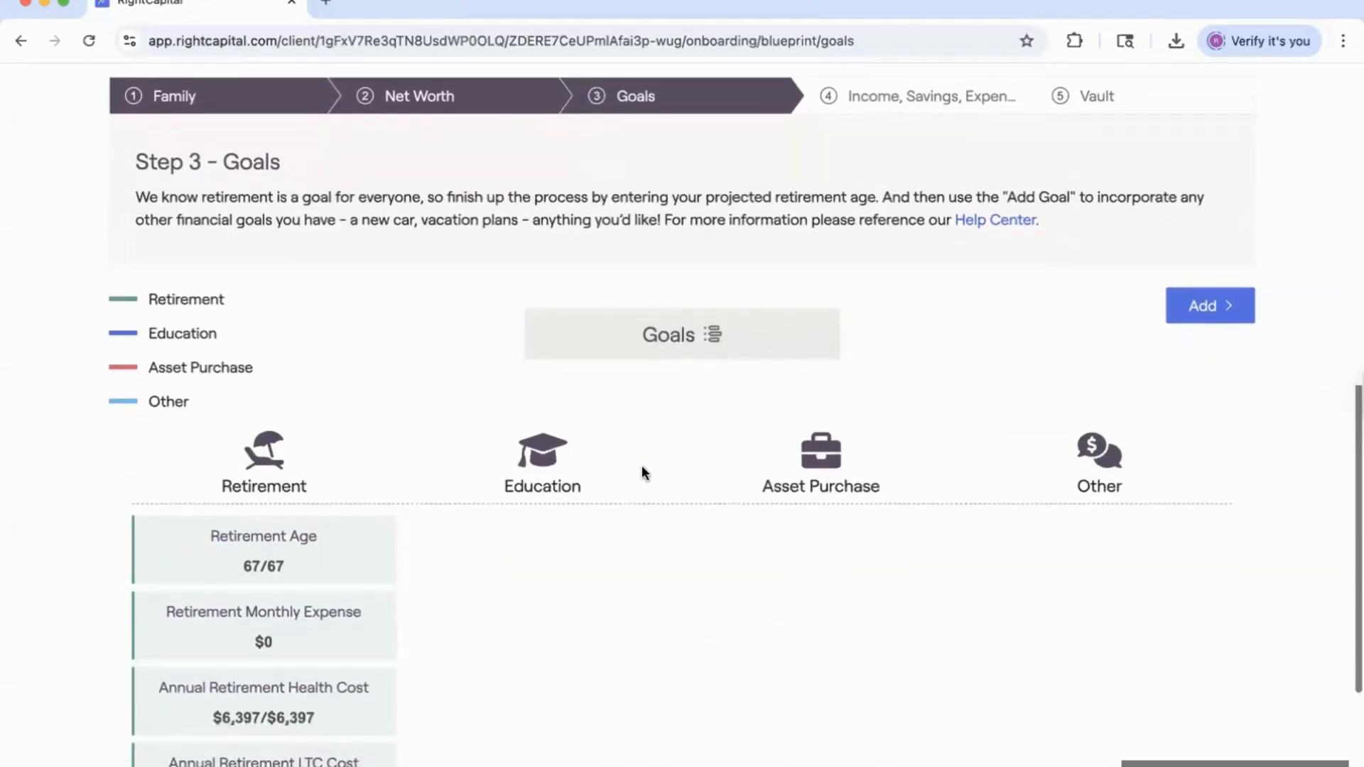
scroll(631, 373, "up", 3)
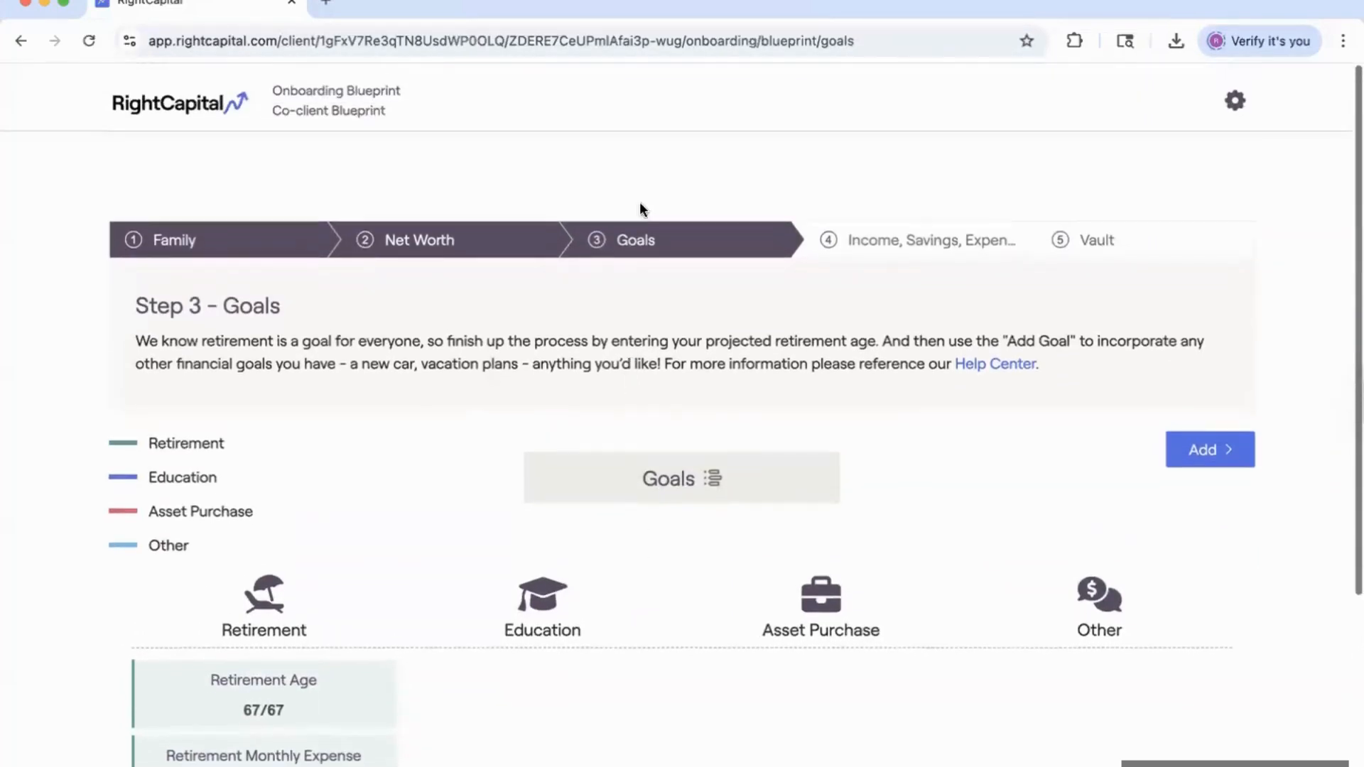
left_click(147, 105)
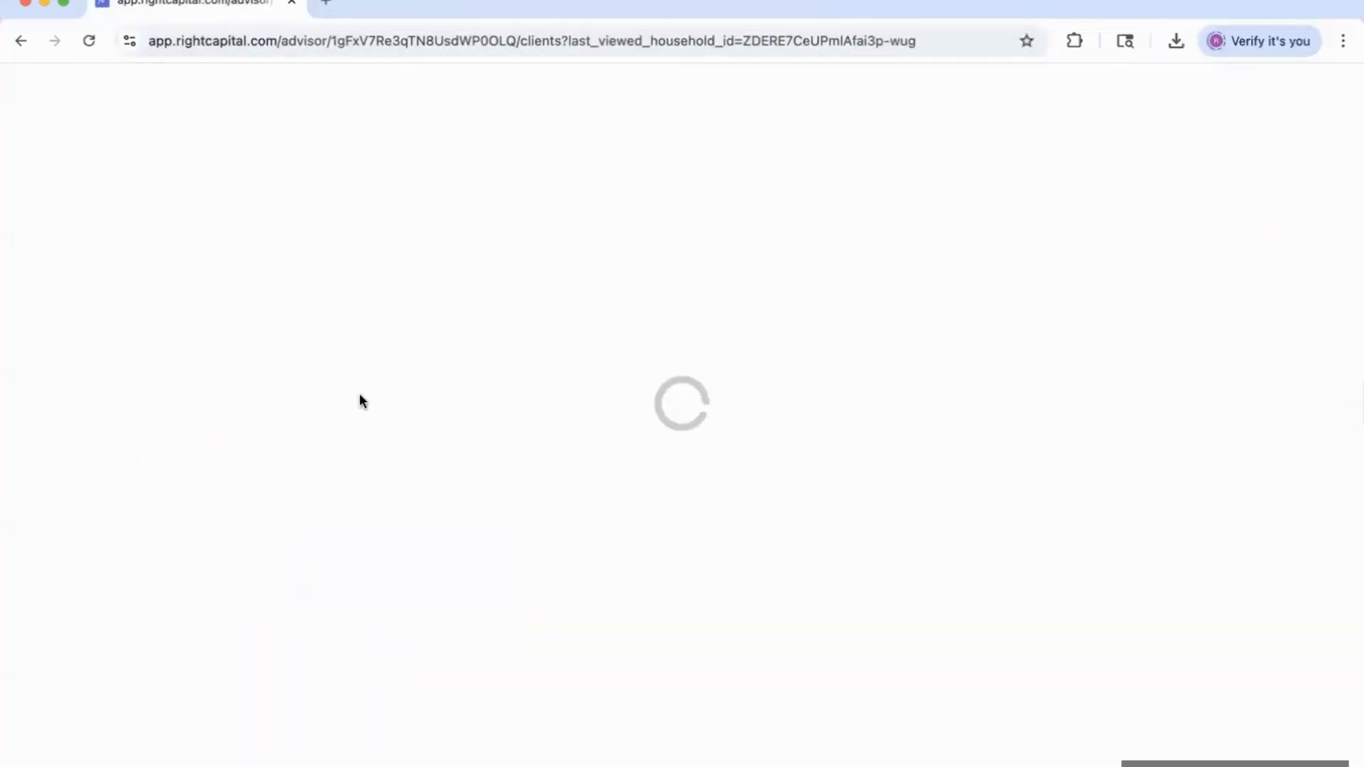
Open the Onboarding Profile client's portal, view its Income and Savings steps, then return to clients.
scroll(280, 661, "down", 1)
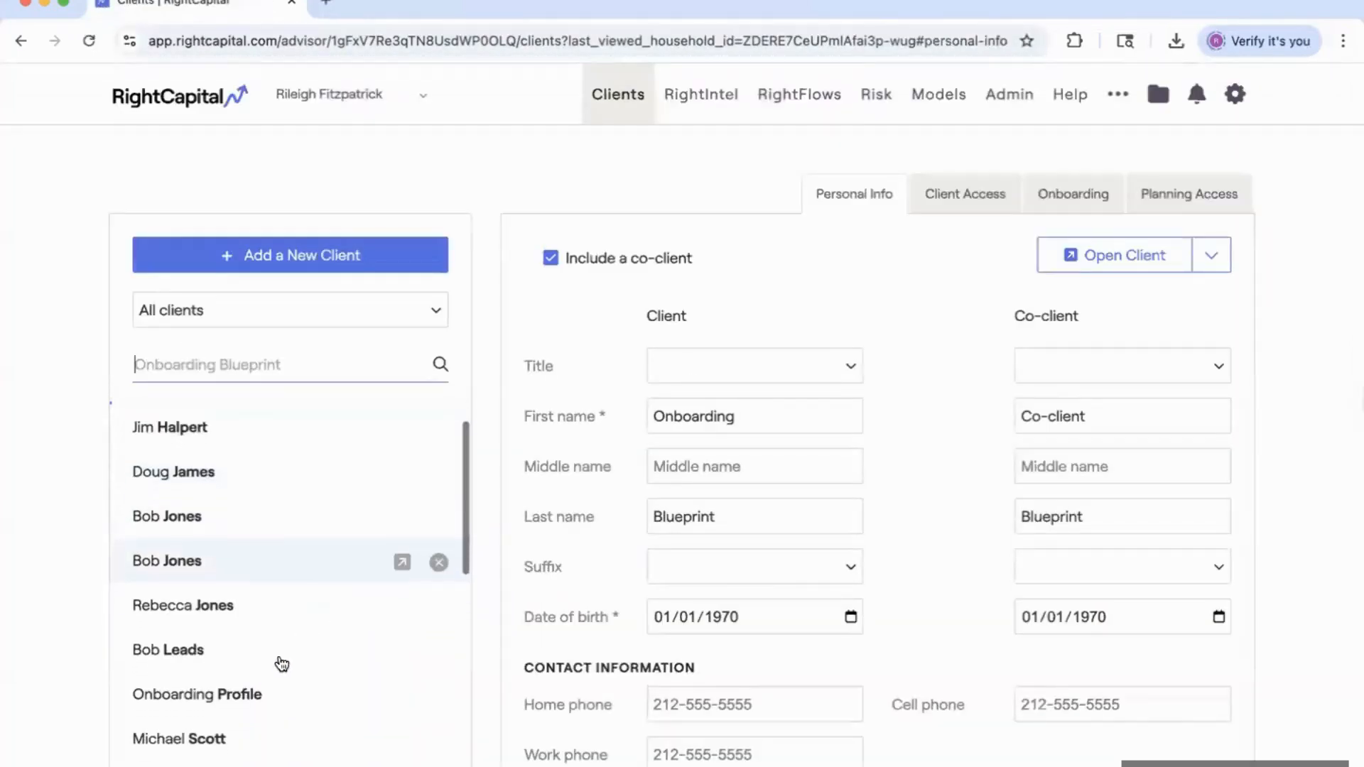
left_click(270, 688)
left_click(1130, 267)
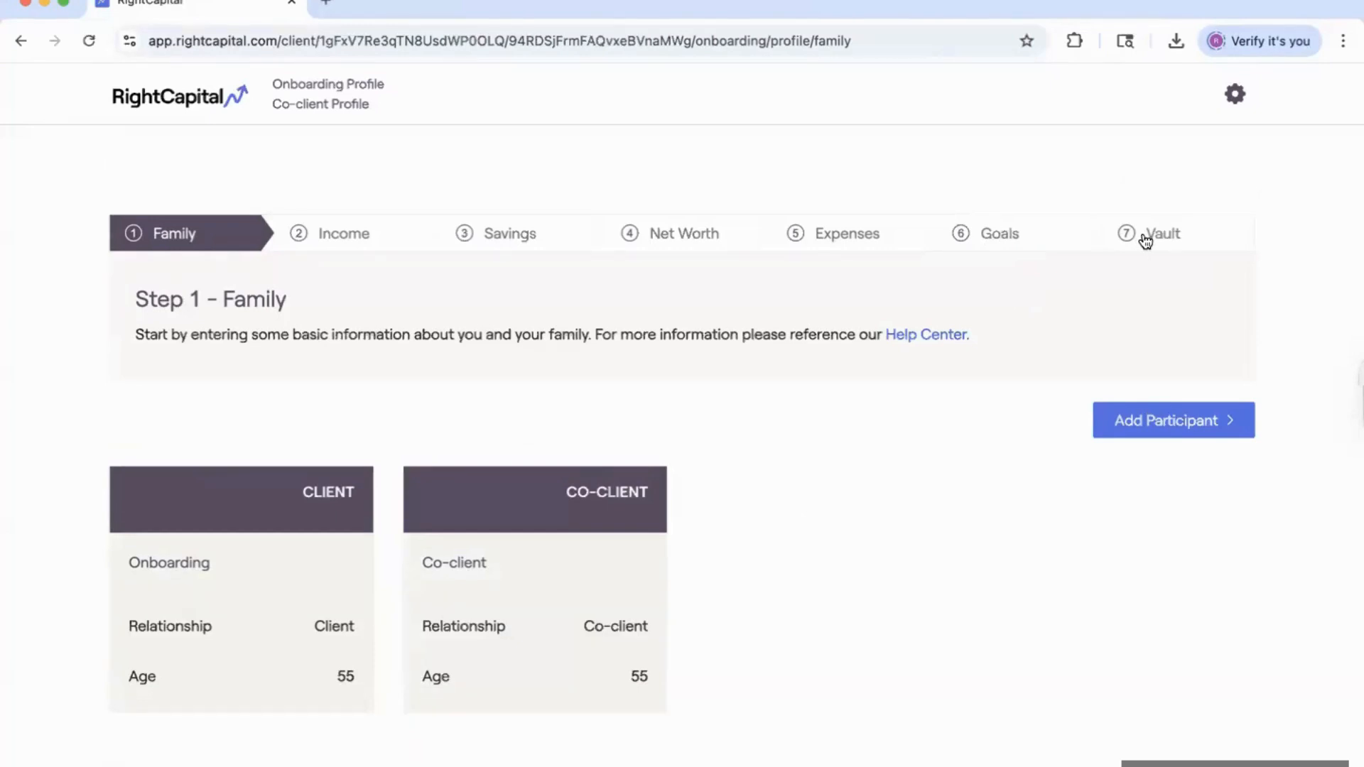
left_click(358, 236)
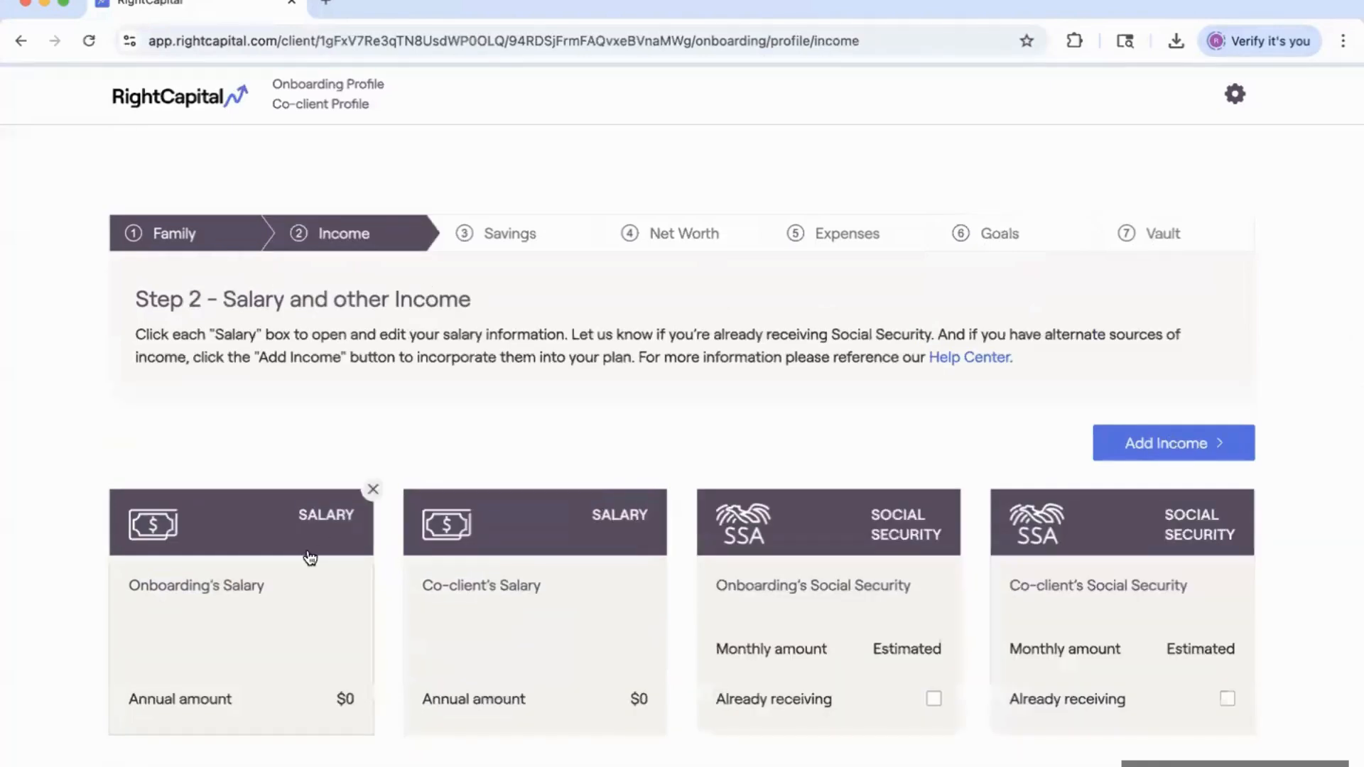
left_click(528, 234)
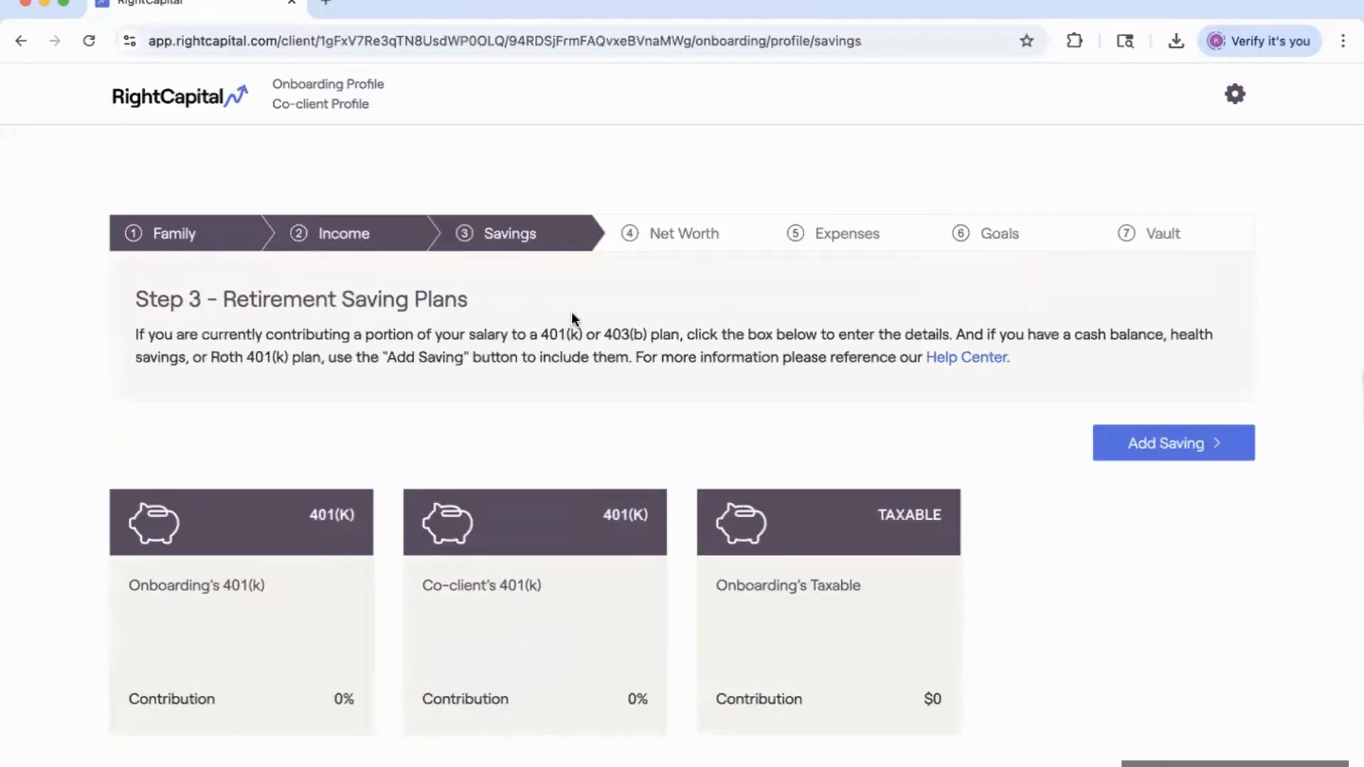
left_click(187, 99)
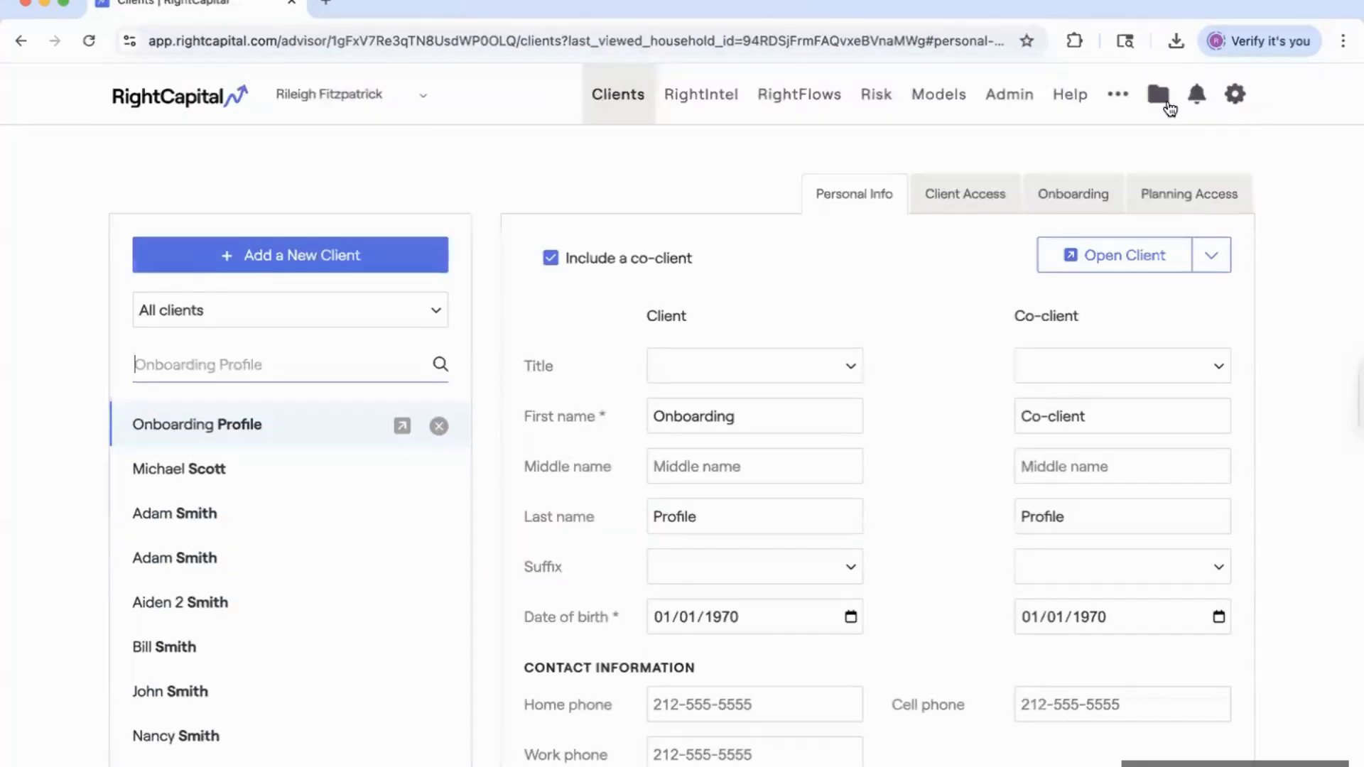
Open Templates > Onboarding and keep the New template's type as Profile Cards.
left_click(1133, 97)
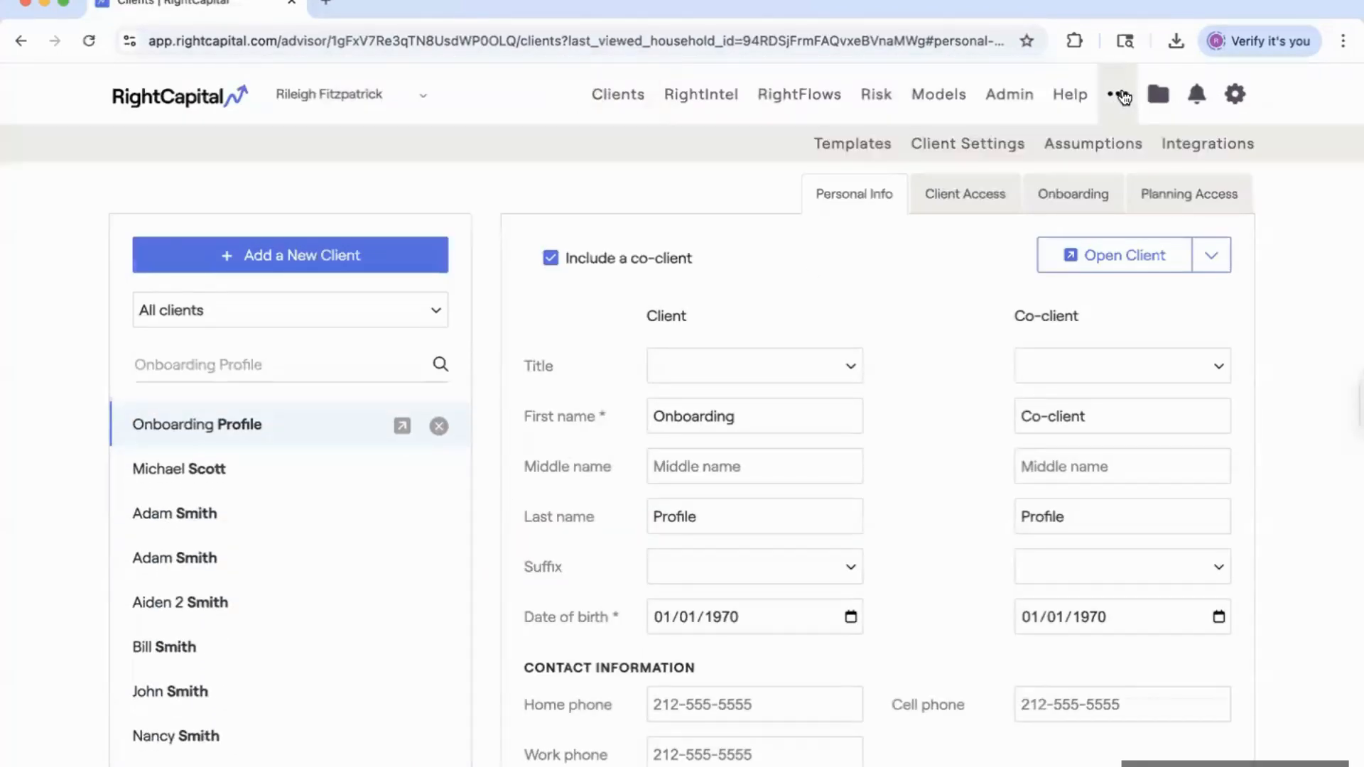
left_click(858, 150)
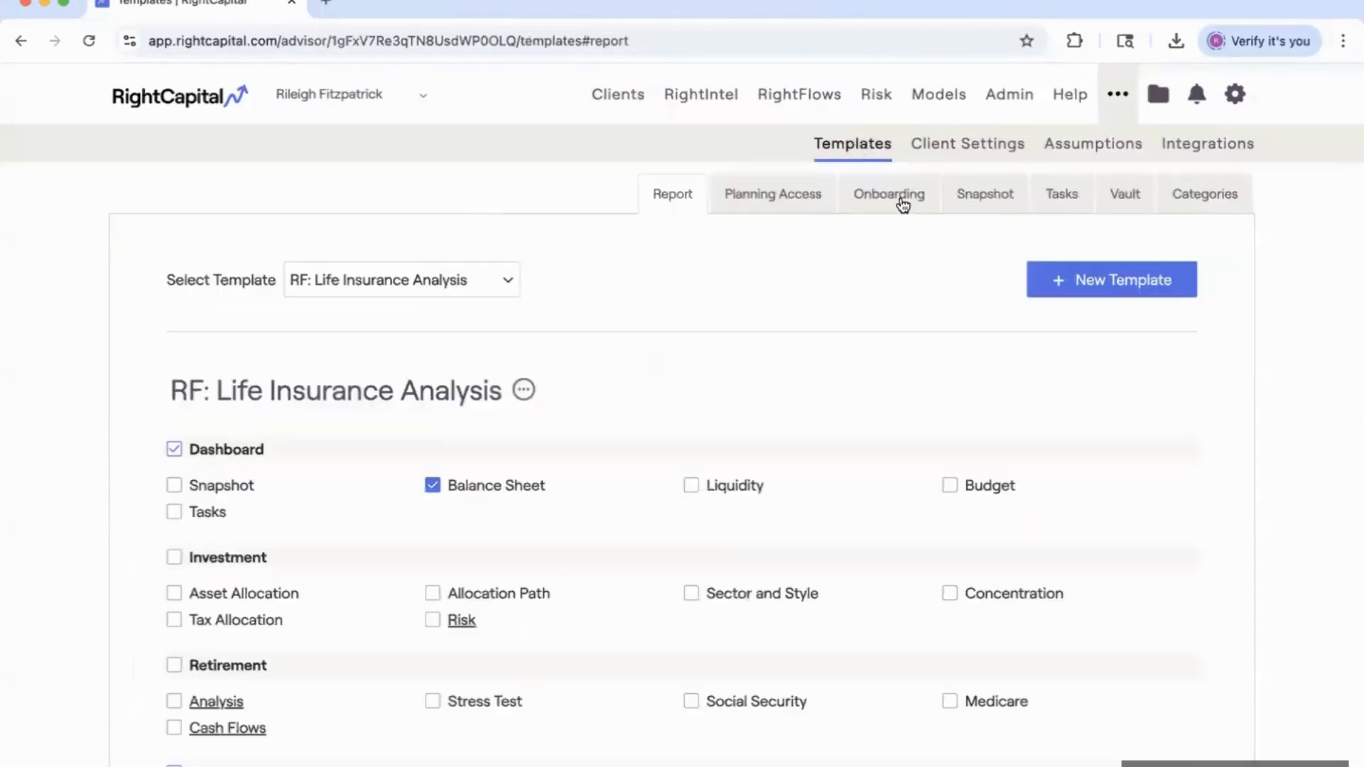
left_click(897, 196)
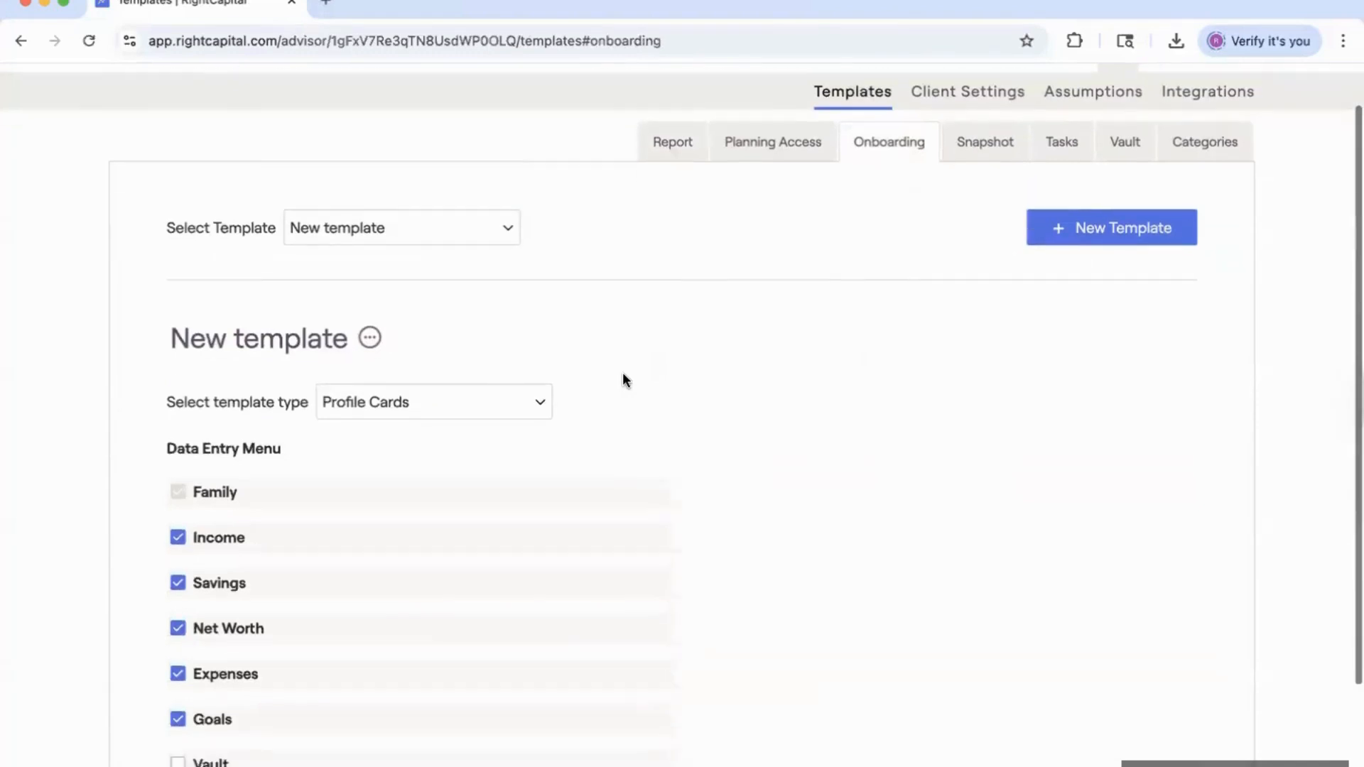
scroll(568, 376, "down", 3)
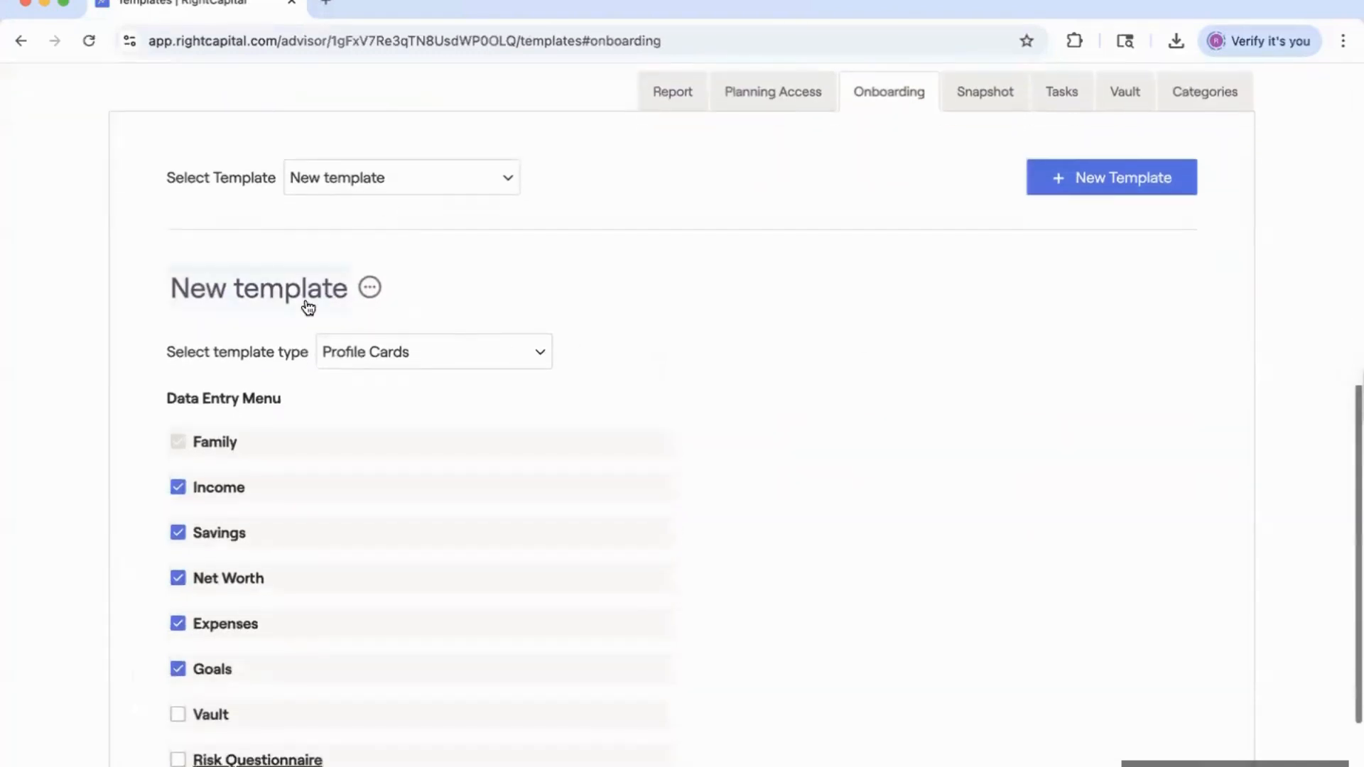
left_click(440, 351)
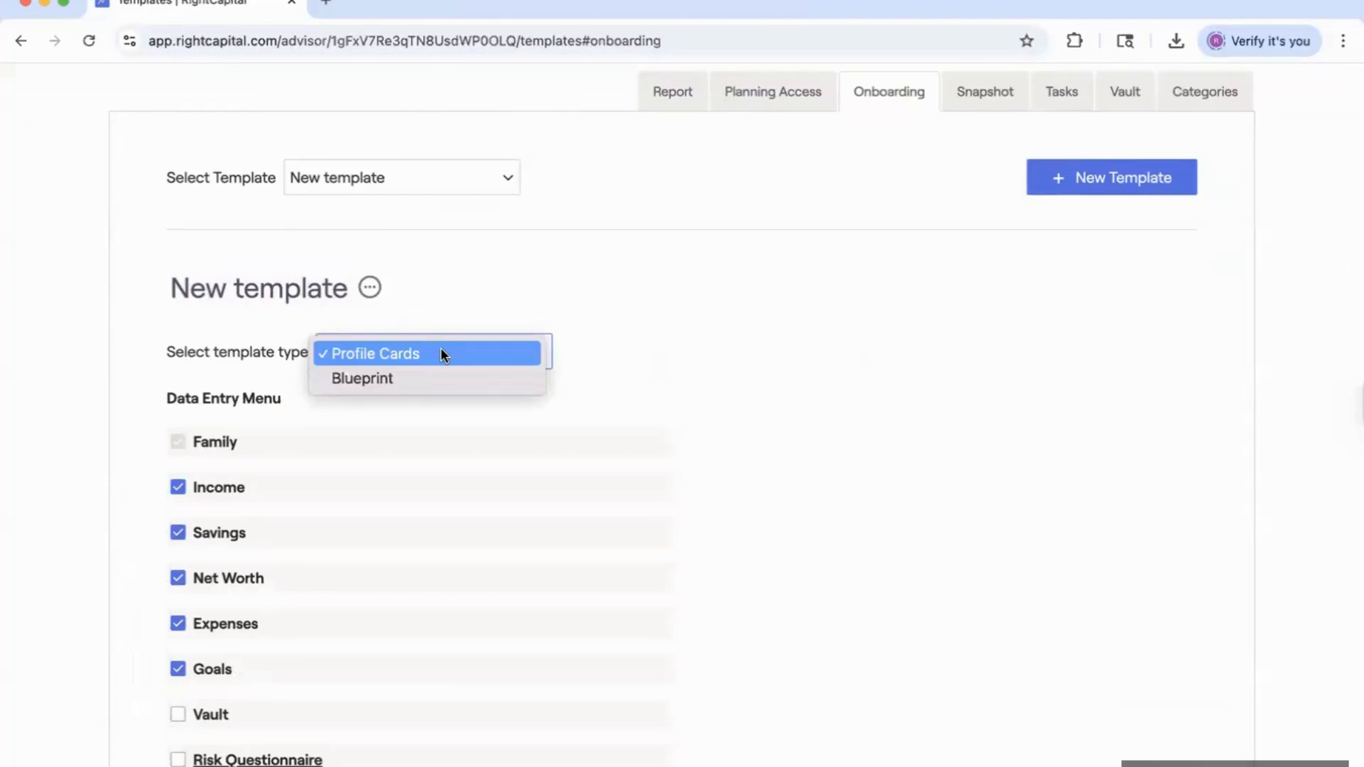
left_click(440, 353)
Toggle the Net Worth step, drag it above Income, then uncheck it.
scroll(428, 430, "down", 1)
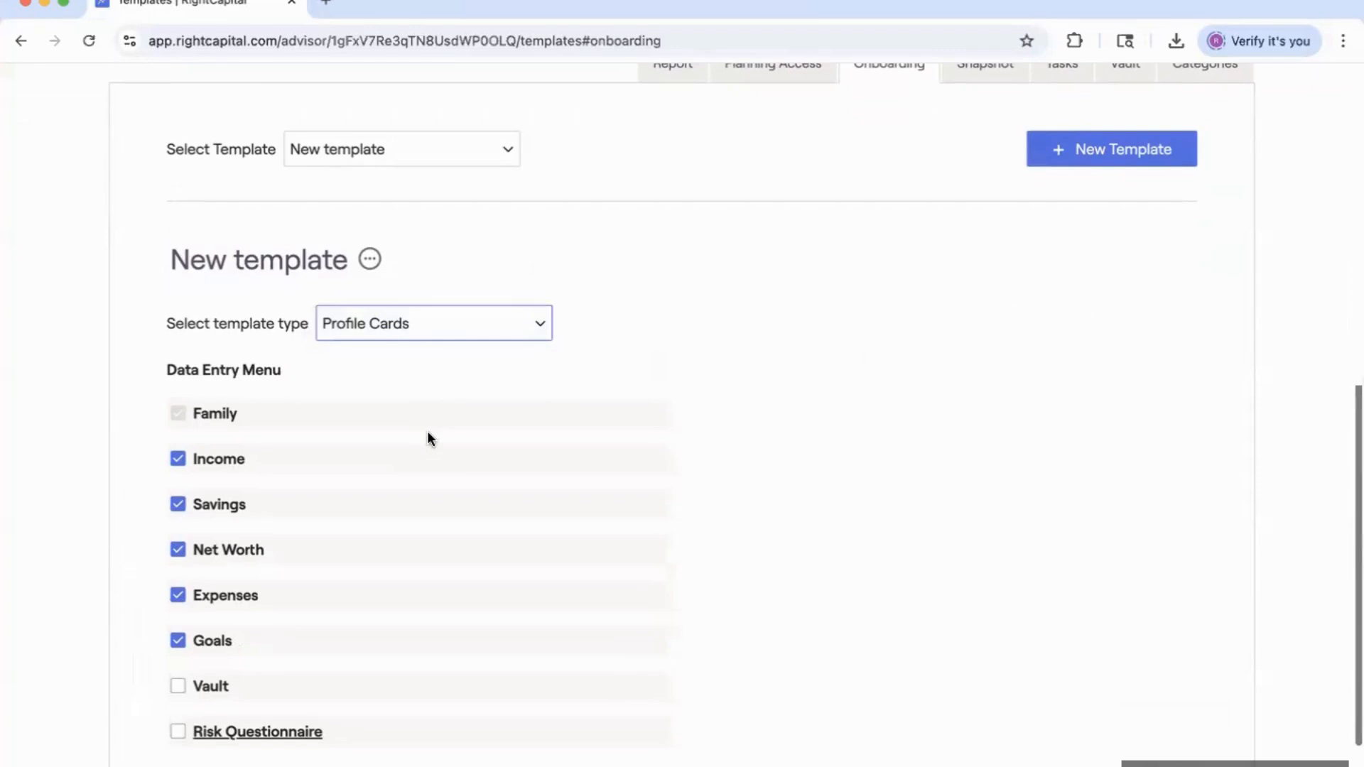
scroll(301, 547, "down", 2)
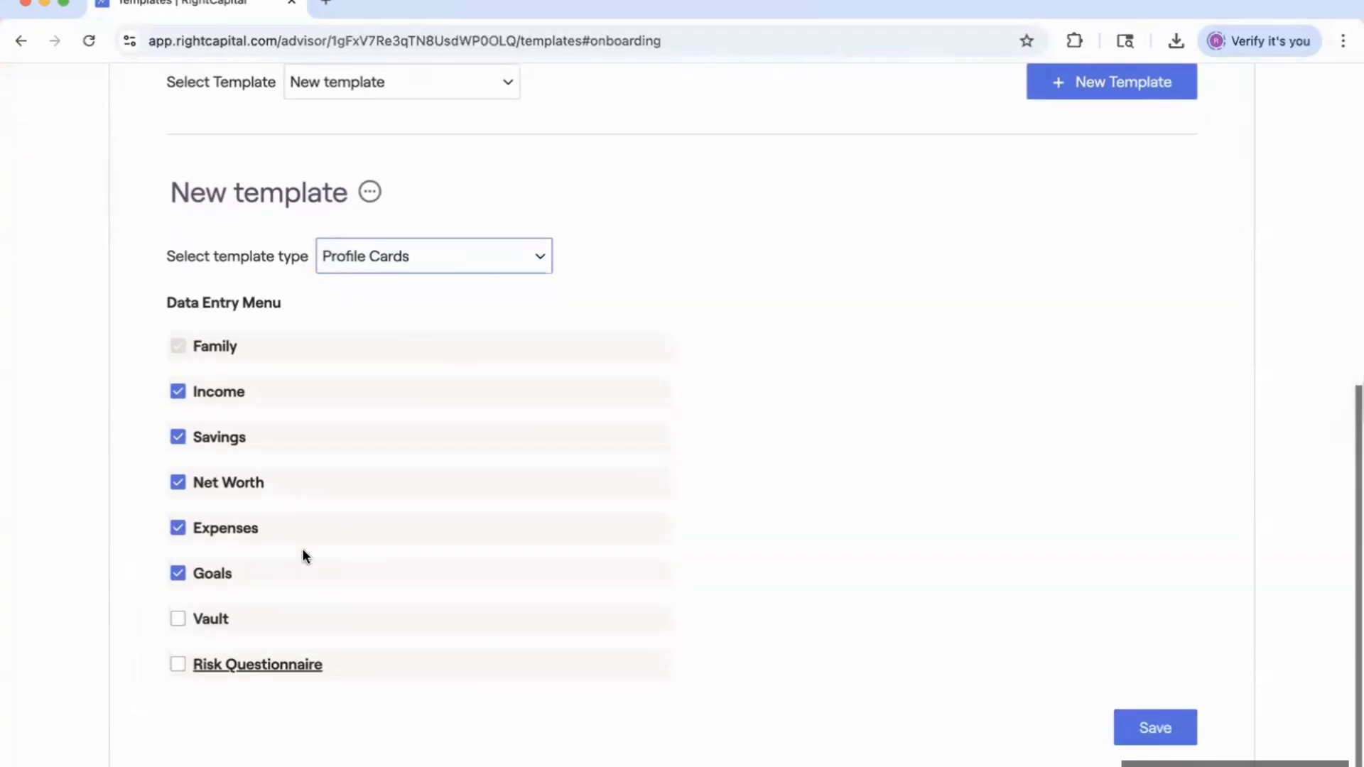
left_click(250, 485)
left_click(249, 487)
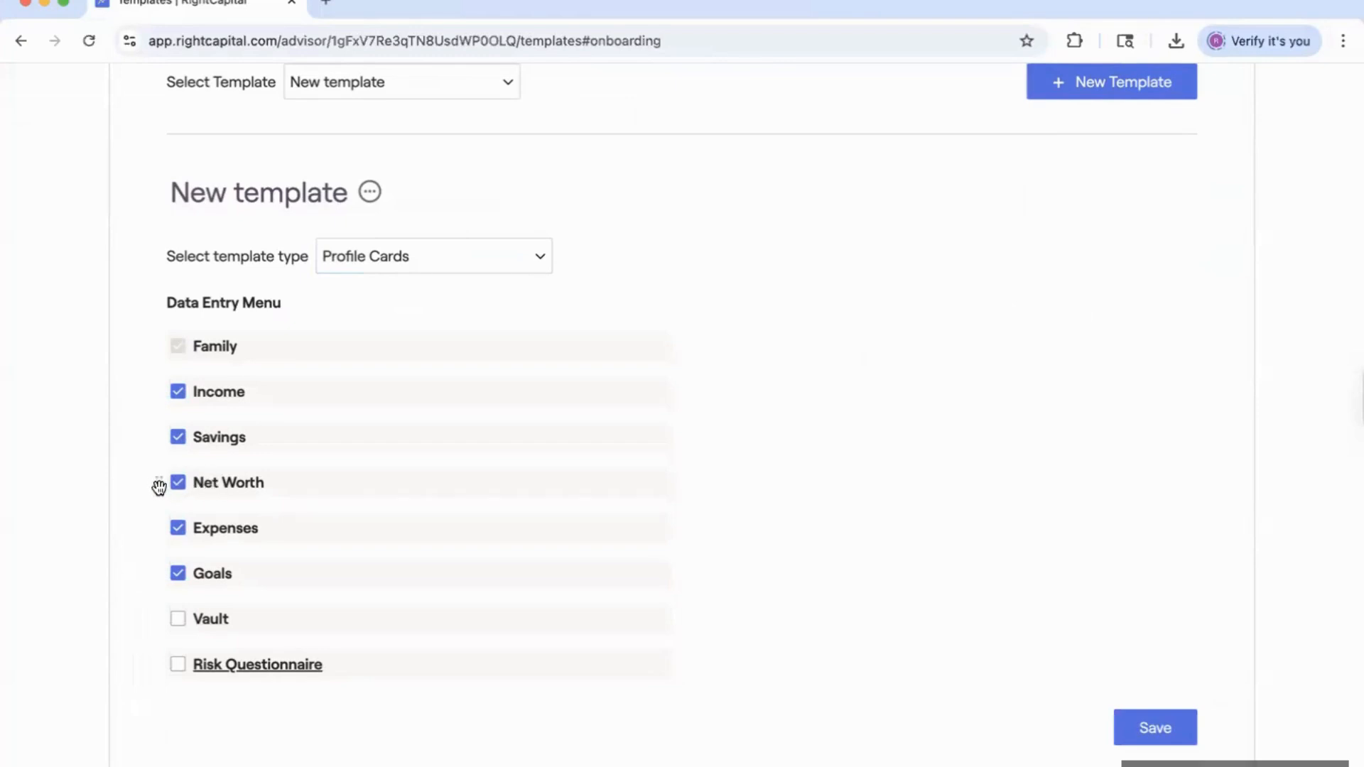
left_click_drag(158, 483, 173, 379)
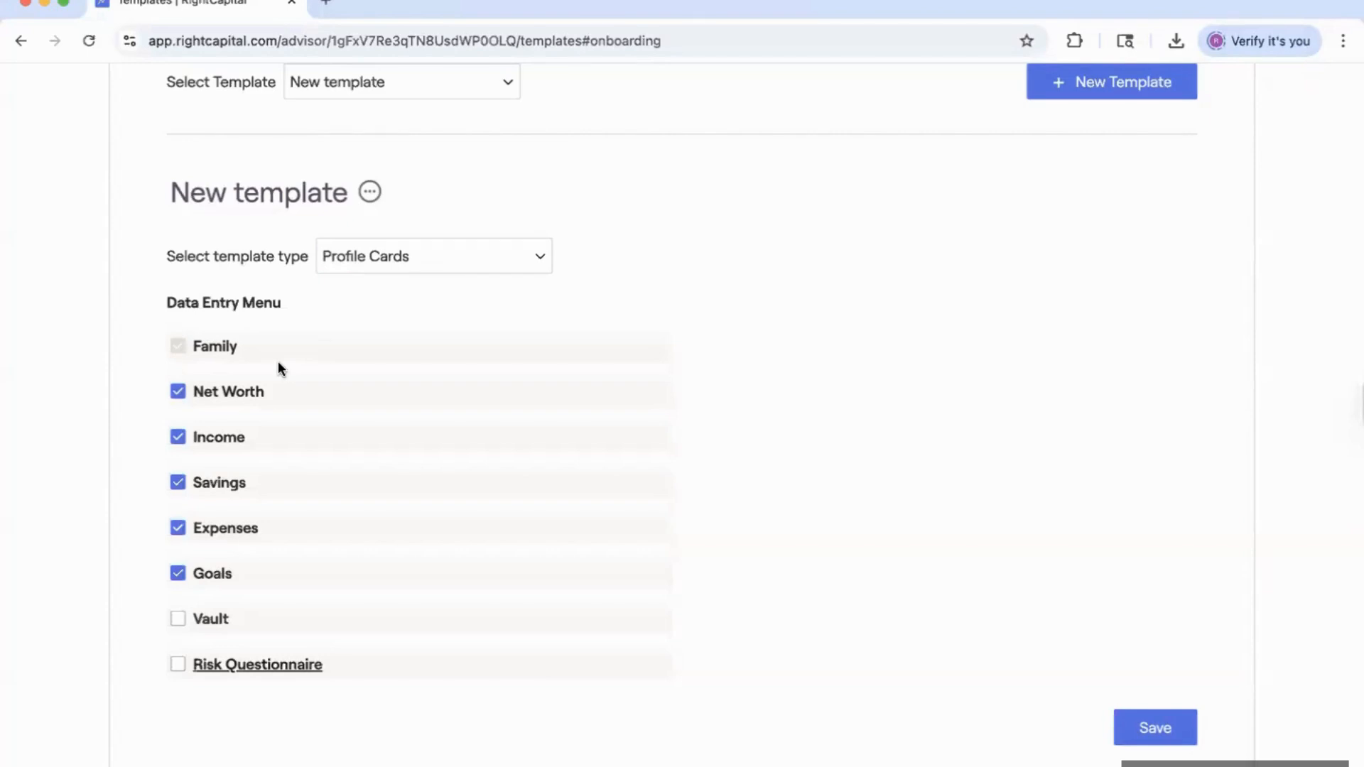
left_click(179, 392)
Try the Blueprint template type, uncheck Goals, then switch back to Profile Cards.
left_click(415, 254)
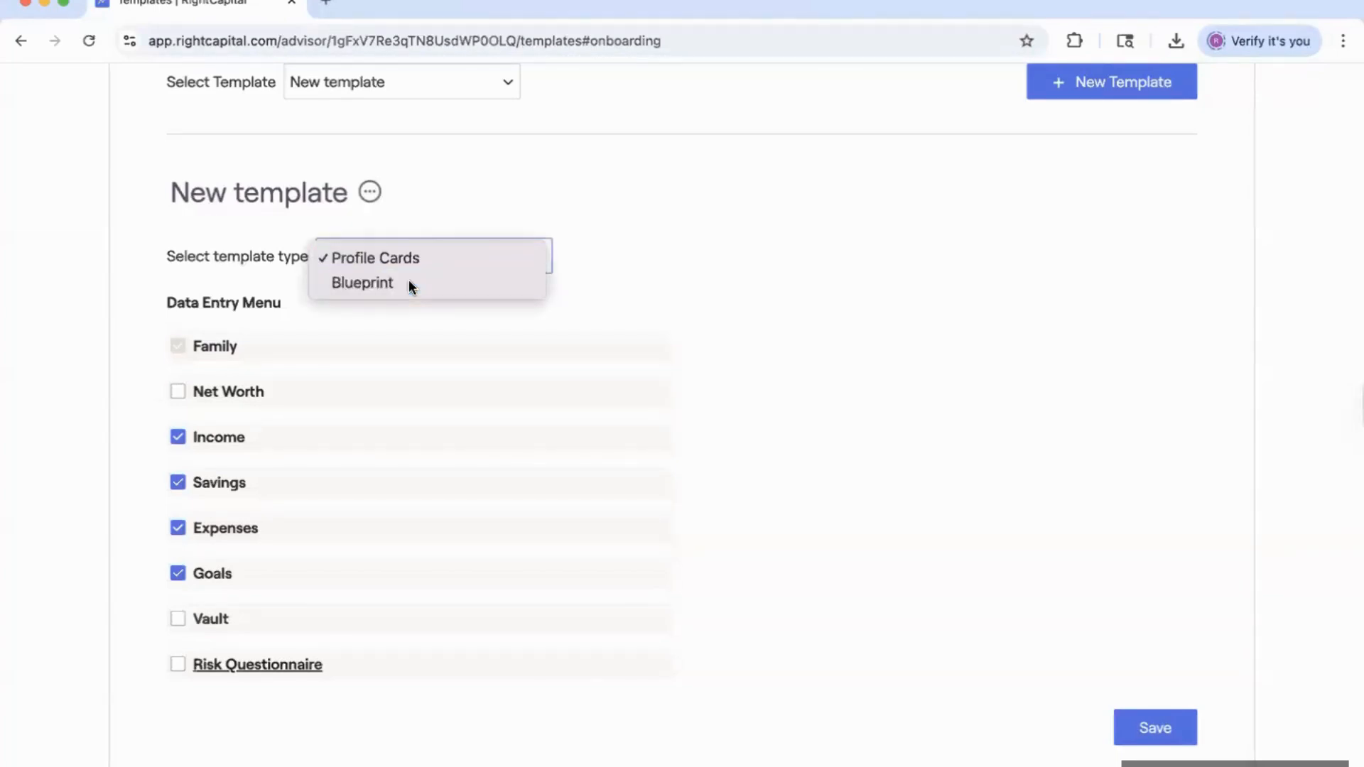
left_click(408, 282)
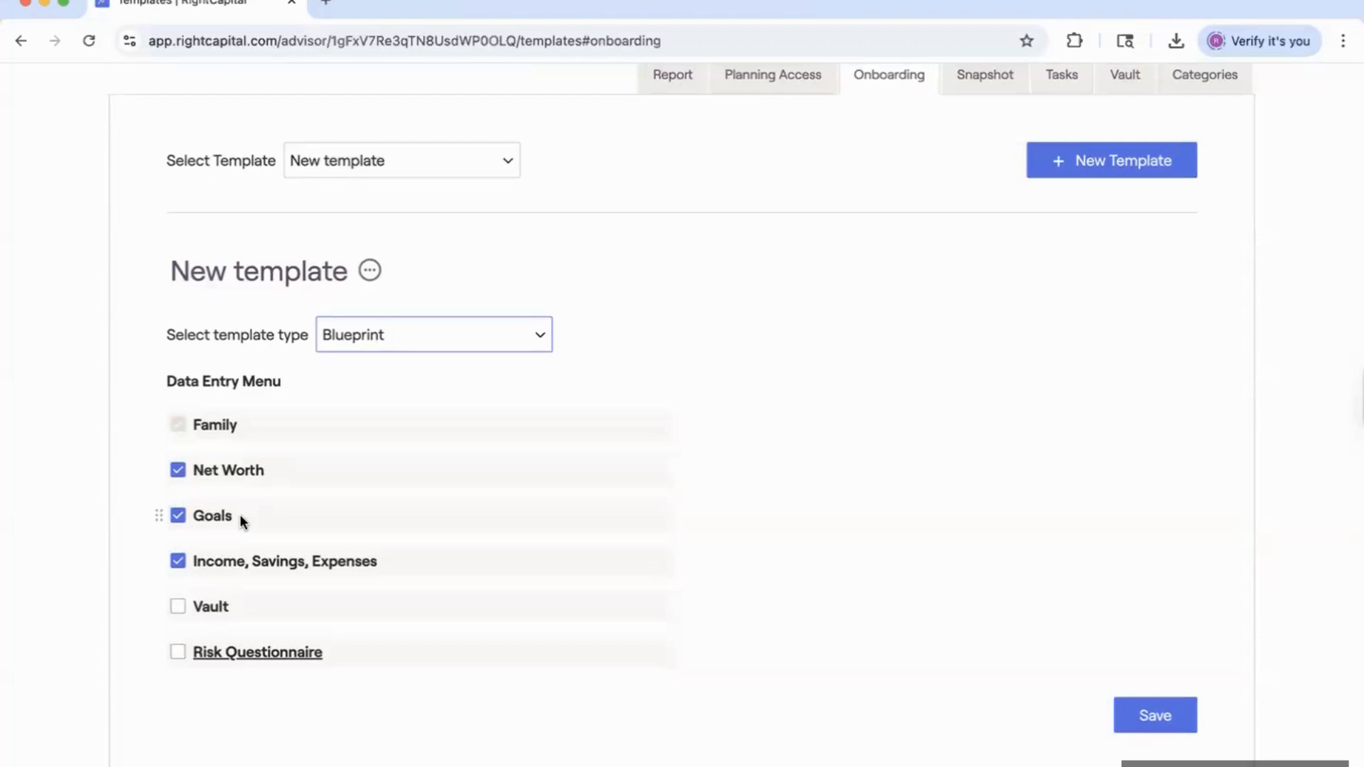
left_click(200, 517)
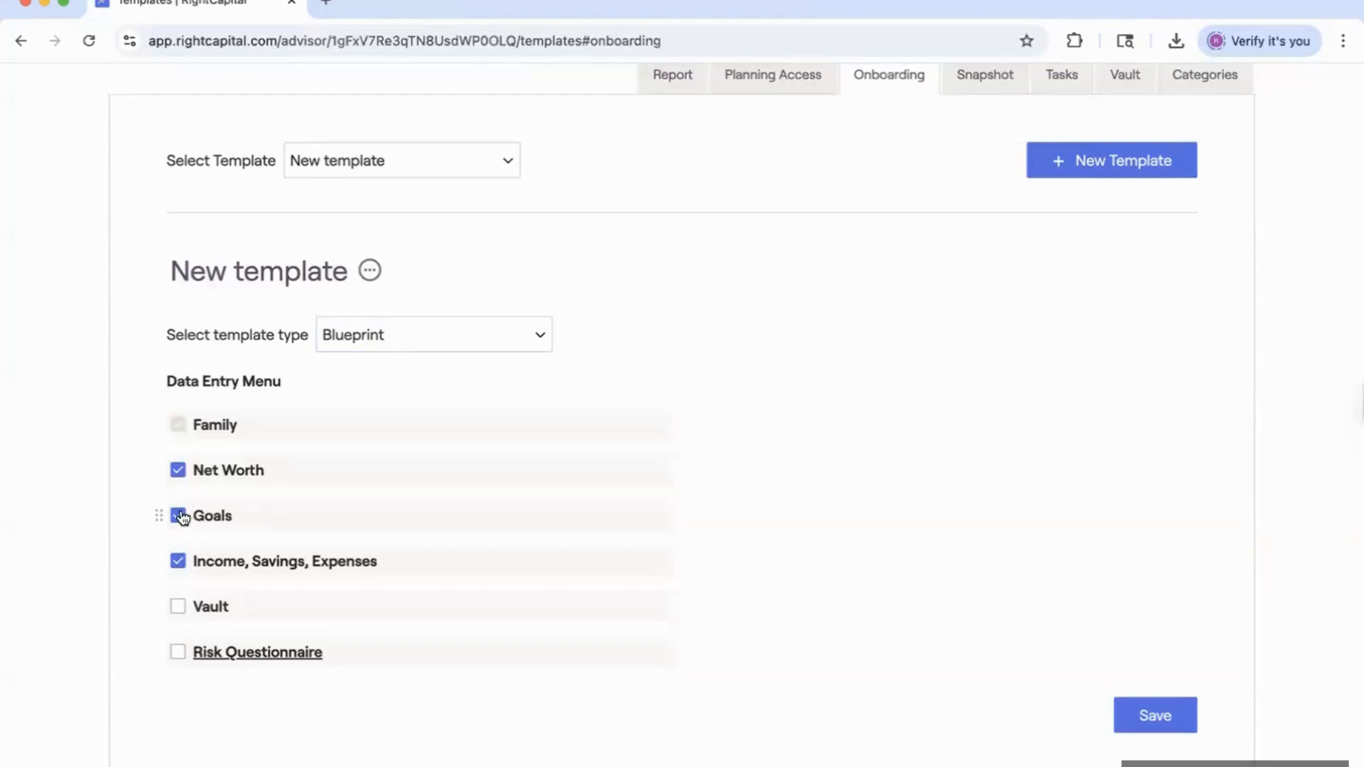
left_click(178, 515)
left_click(378, 321)
left_click(389, 316)
scroll(311, 545, "down", 1)
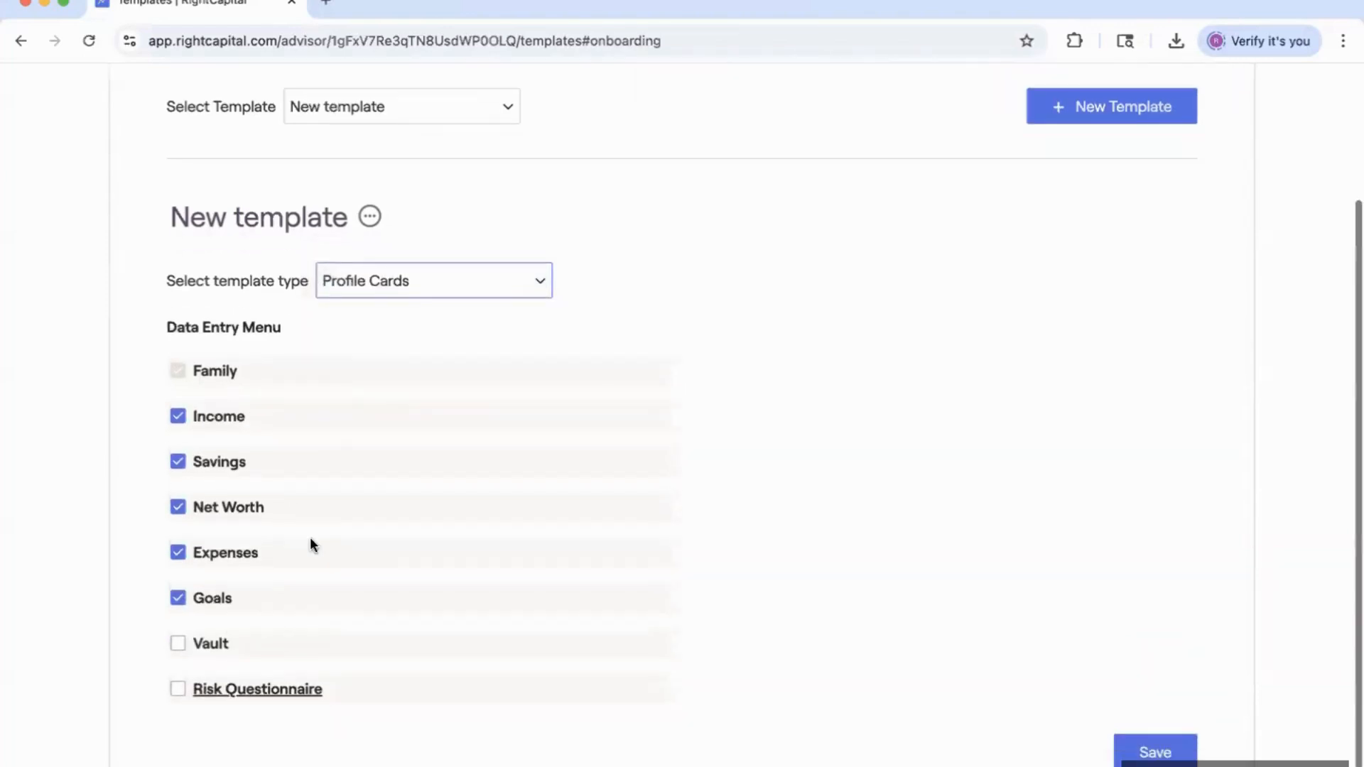
scroll(407, 463, "up", 3)
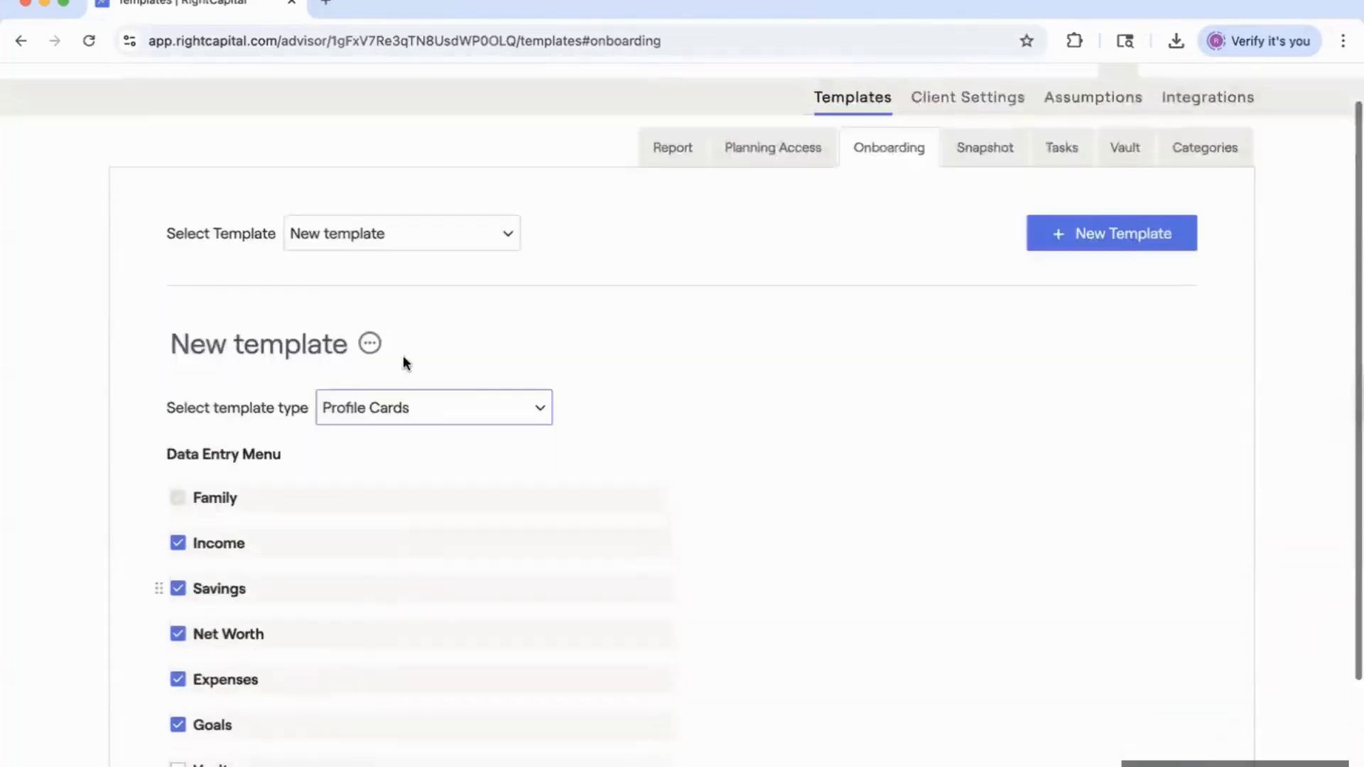
Load the Profile w/ Net Worth first onboarding template and scroll through it.
left_click(423, 281)
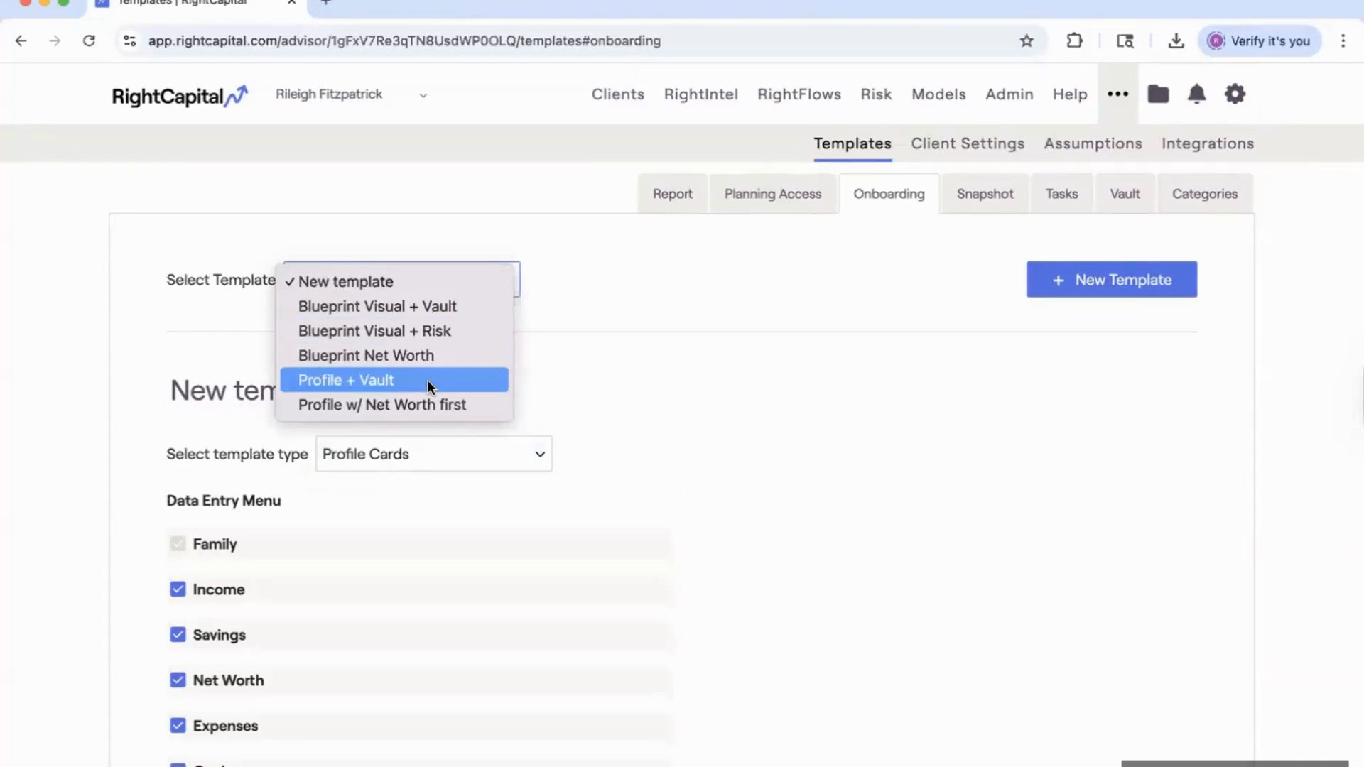
left_click(378, 405)
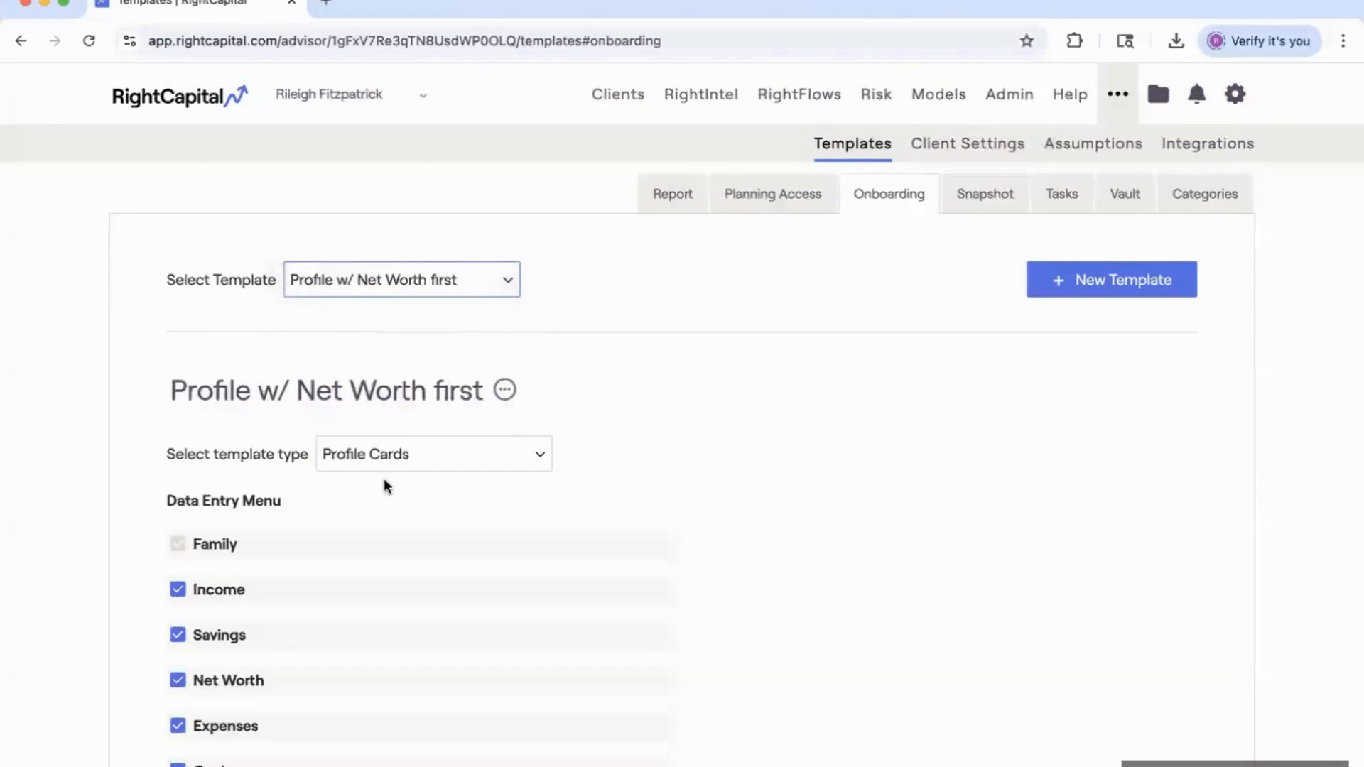
scroll(352, 533, "down", 1)
scroll(423, 228, "down", 1)
scroll(420, 238, "up", 1)
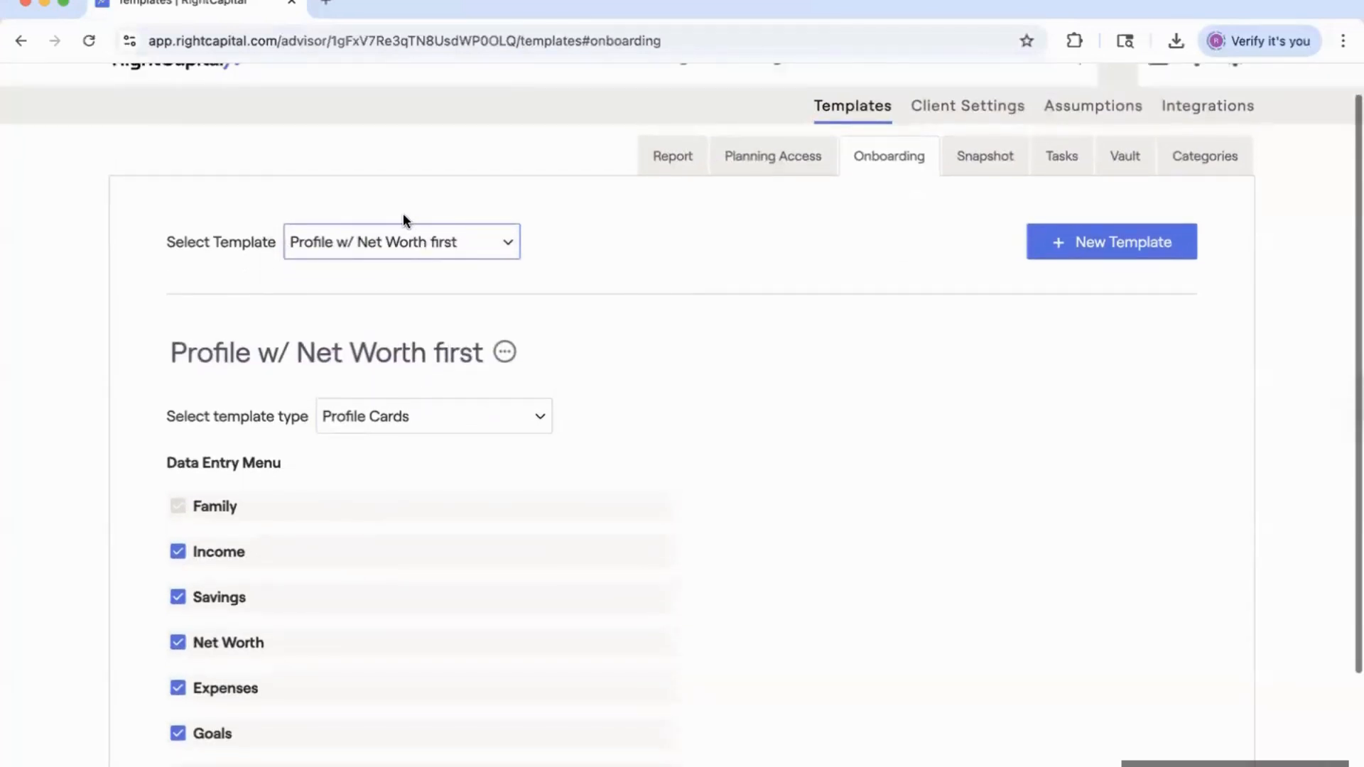
Switch to the Profile + Vault template and review its data entry menu.
left_click(405, 240)
key("Return")
scroll(249, 667, "down", 2)
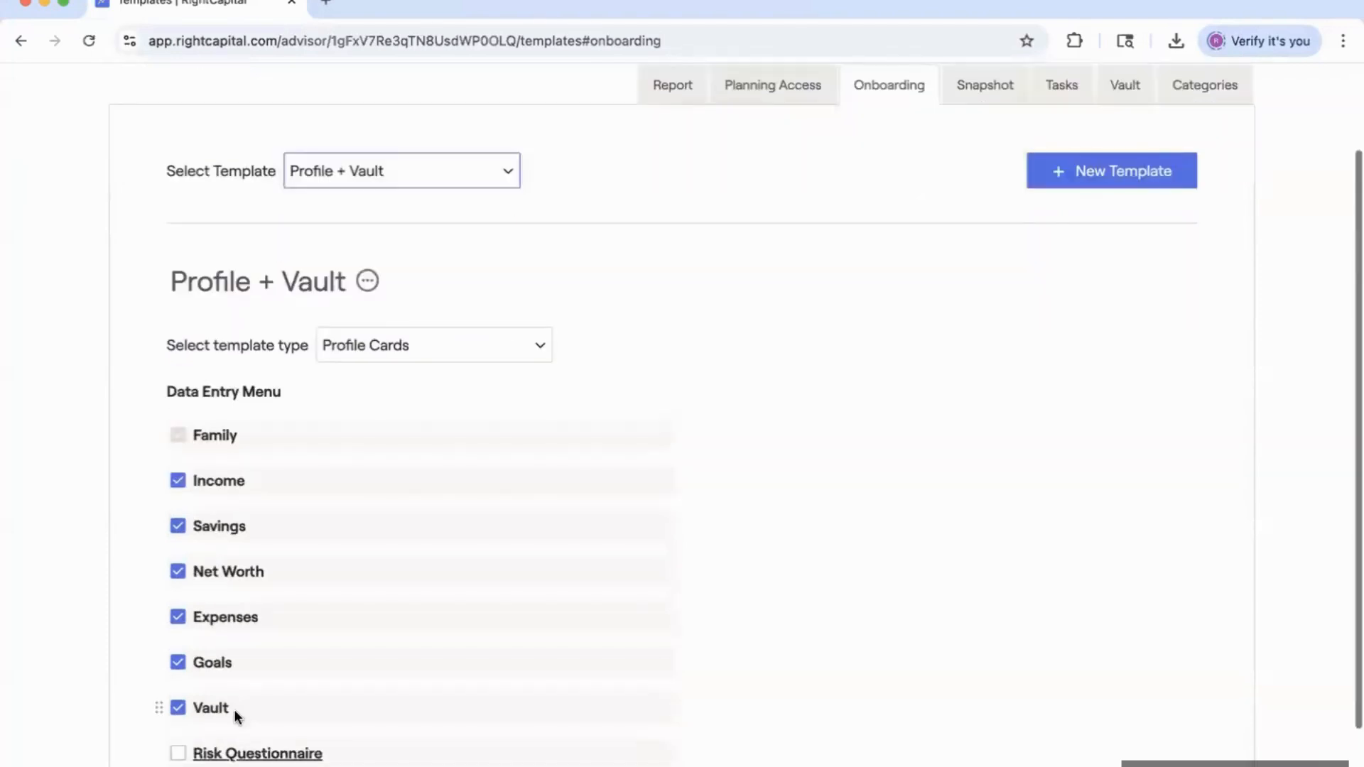
scroll(462, 533, "up", 2)
scroll(572, 458, "up", 1)
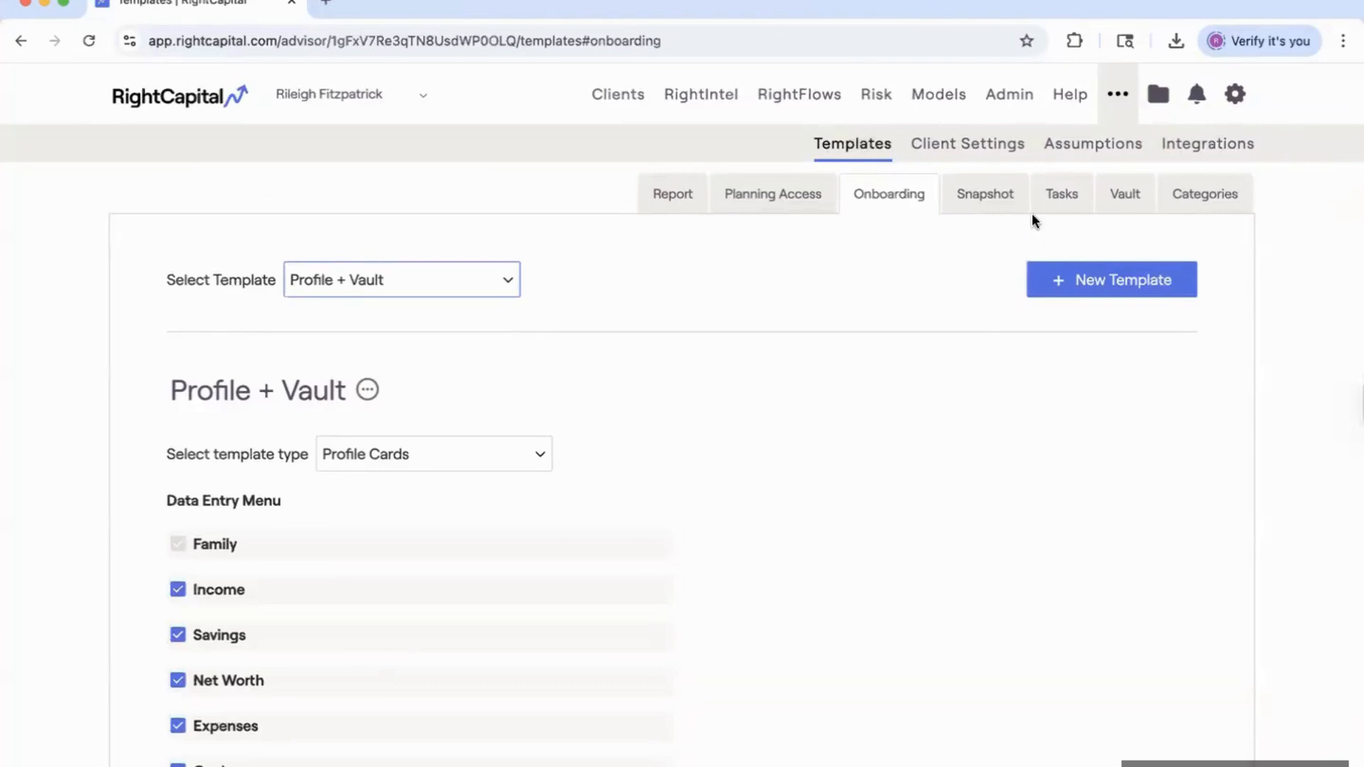
Show the Tasks templates and browse the list, starting from RF: Upload Statement to Vault.
left_click(1061, 203)
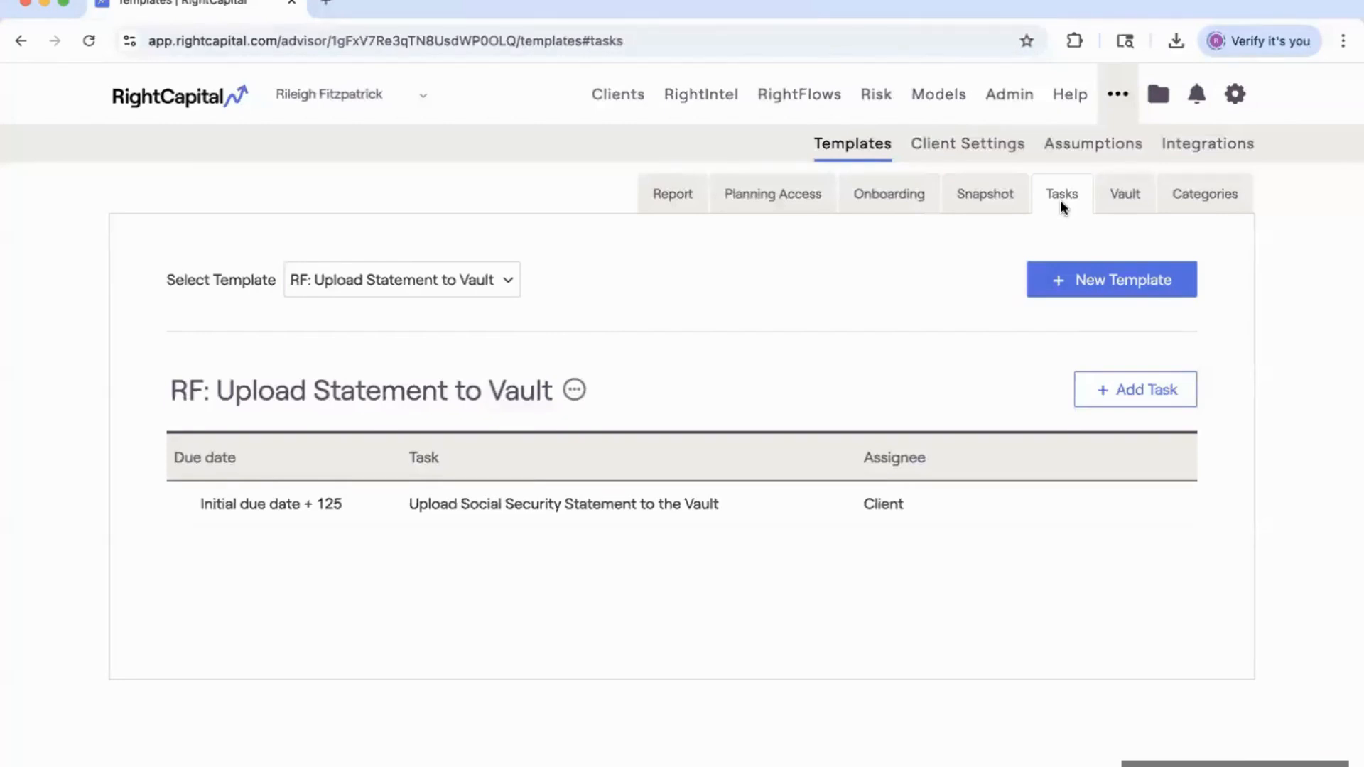
left_click(452, 277)
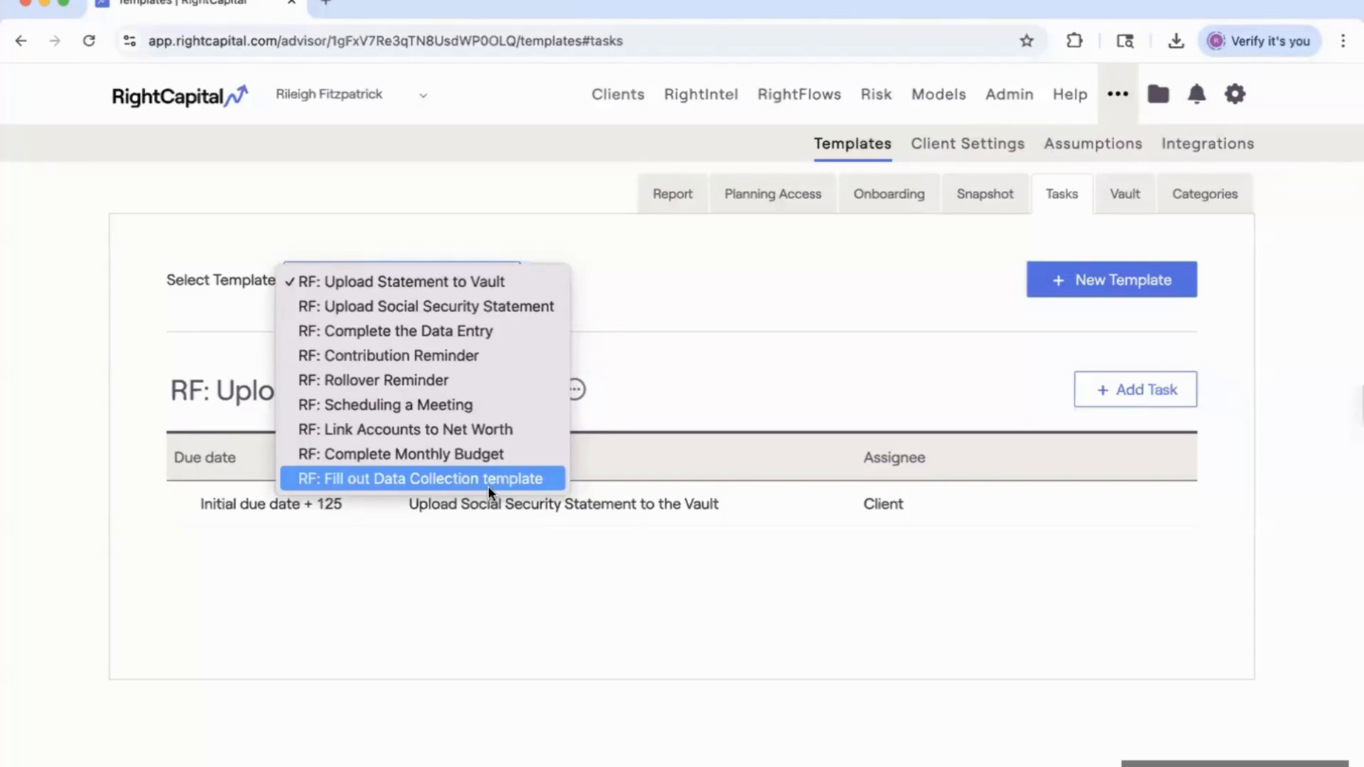
Create a blank task template and confirm its name as New template.
left_click(646, 384)
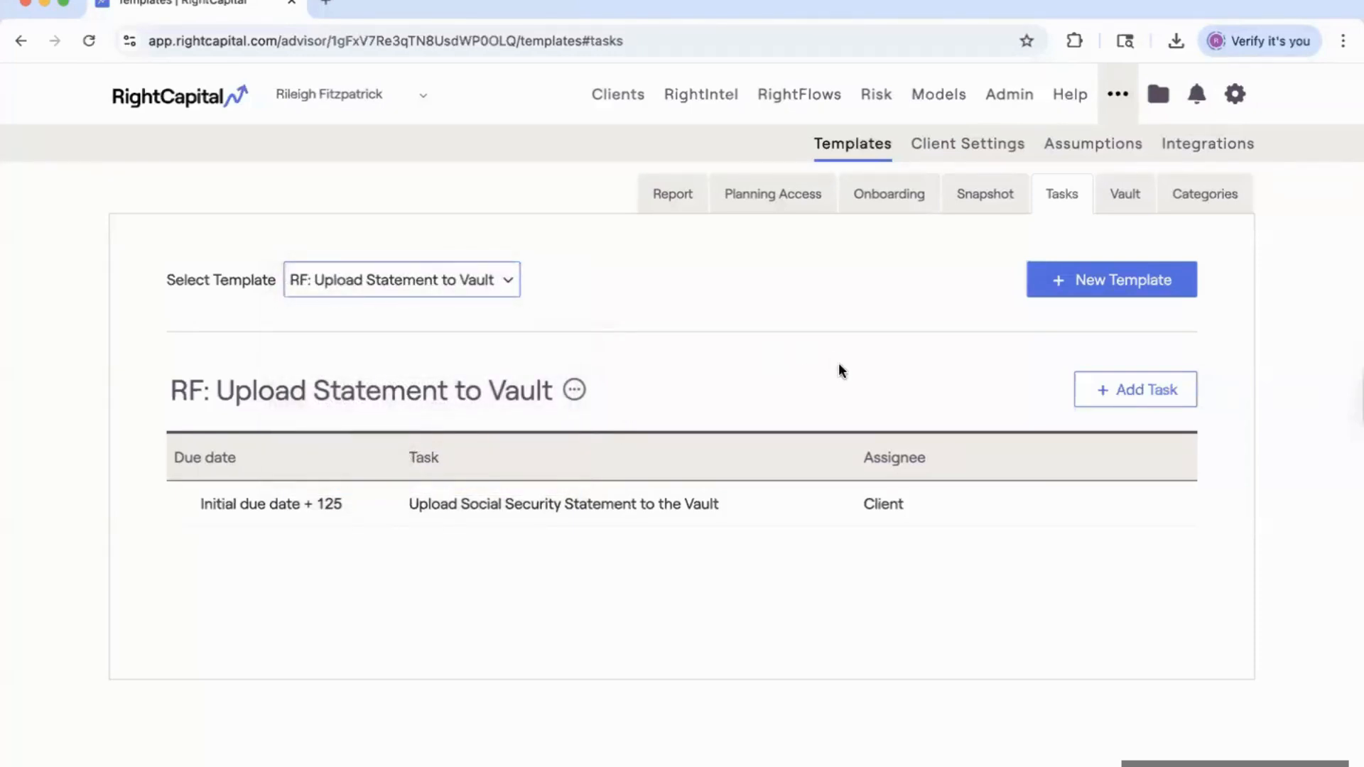
left_click(1130, 284)
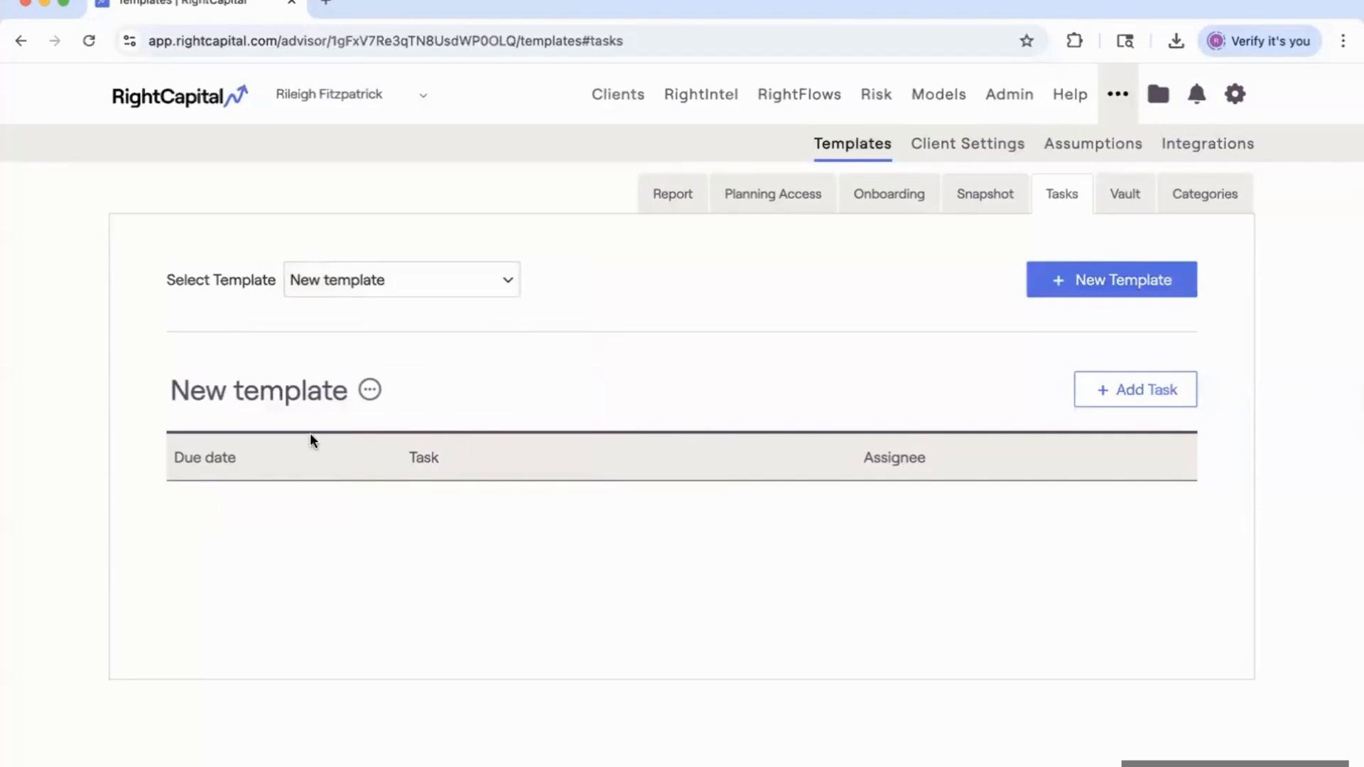
left_click(289, 390)
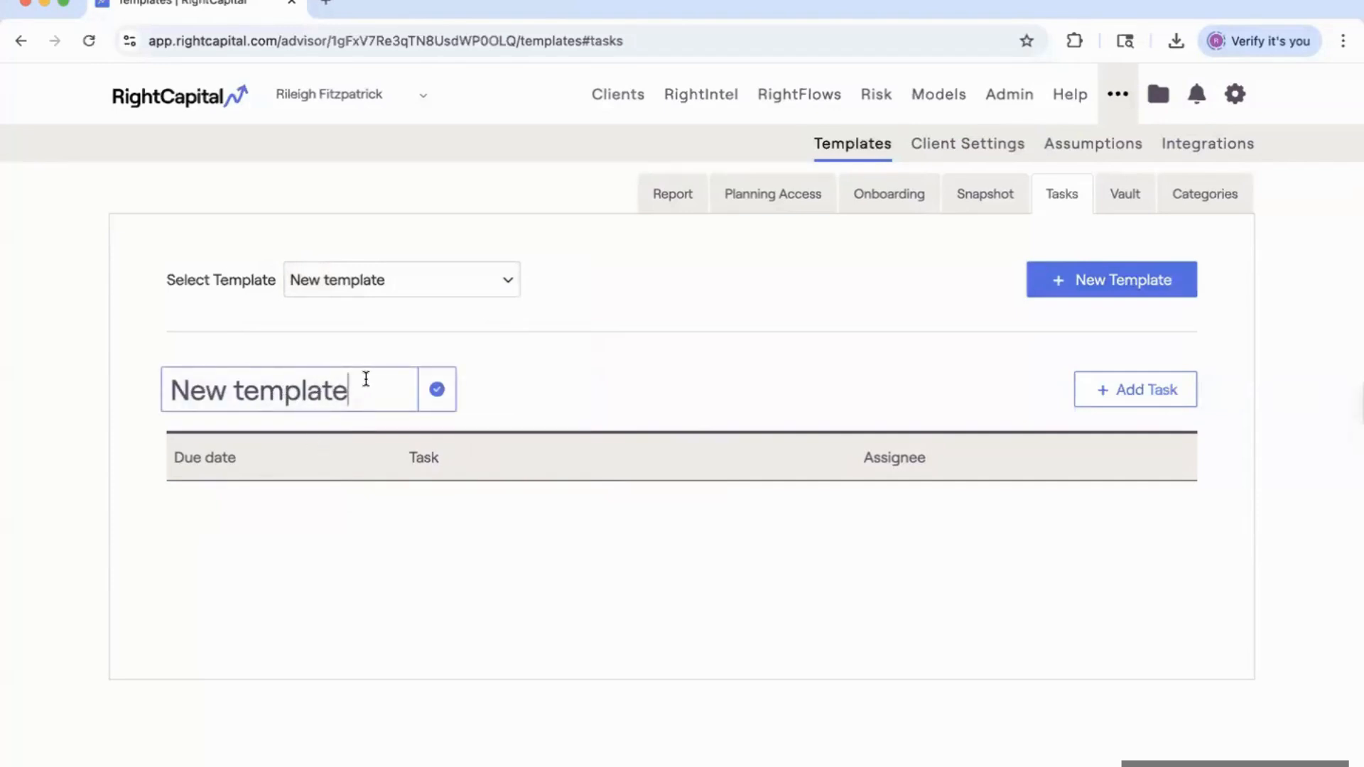
left_click(438, 395)
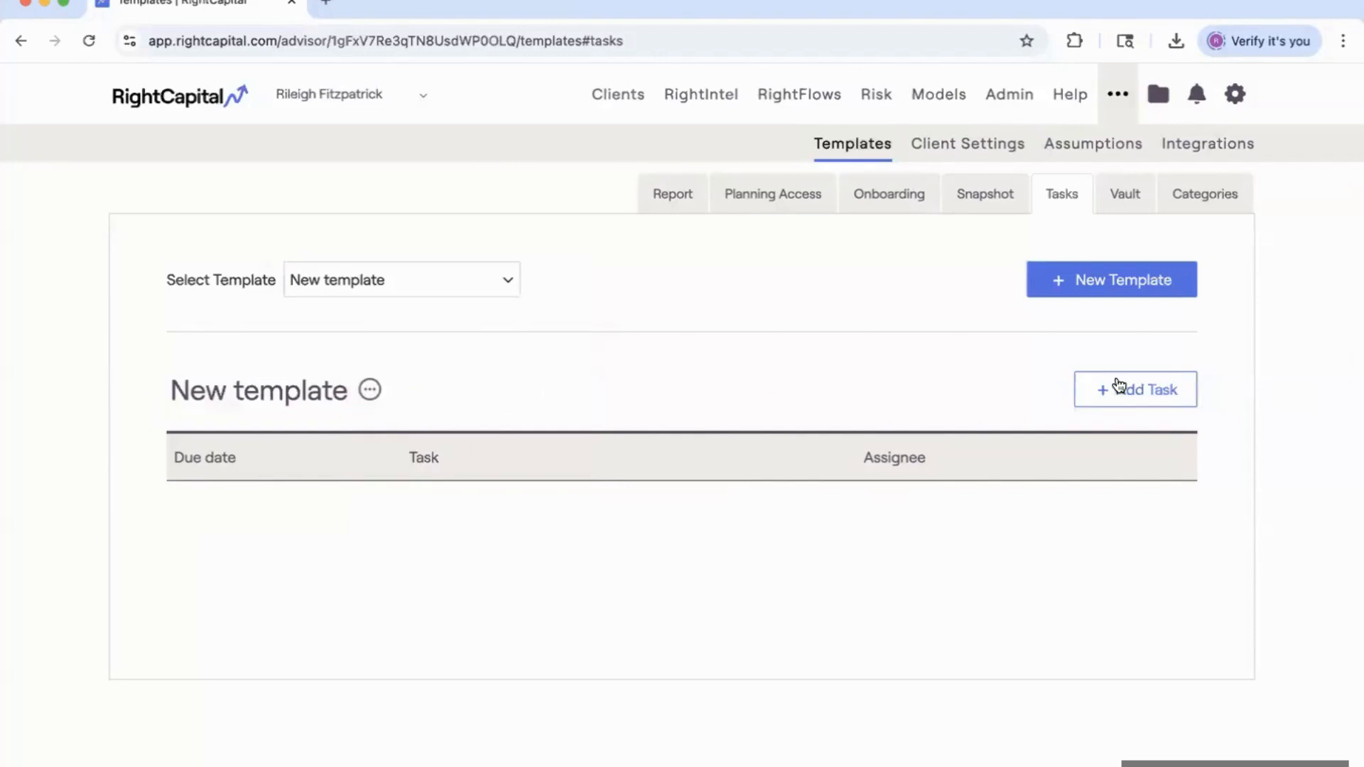
Start a new task, check the Assign to and Priority options, then close the form unchanged.
left_click(1139, 395)
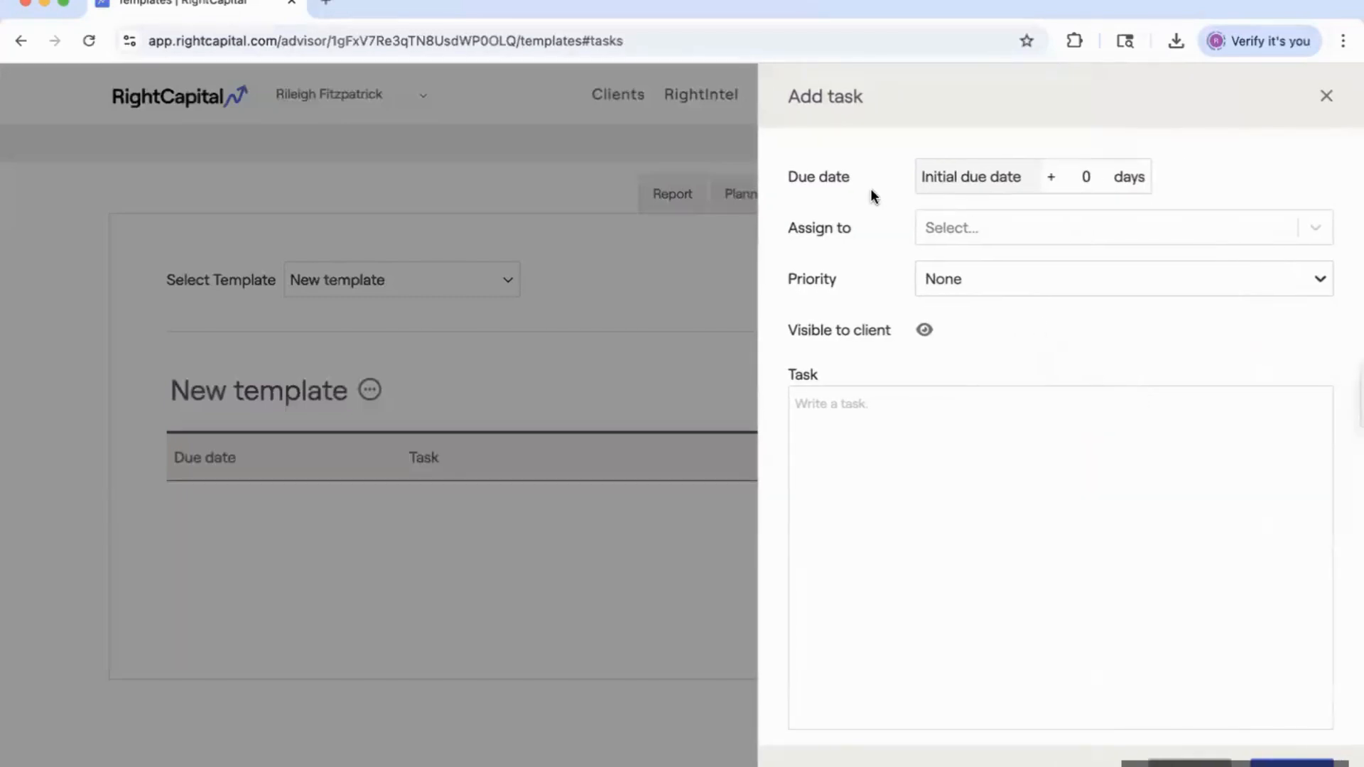
left_click(989, 226)
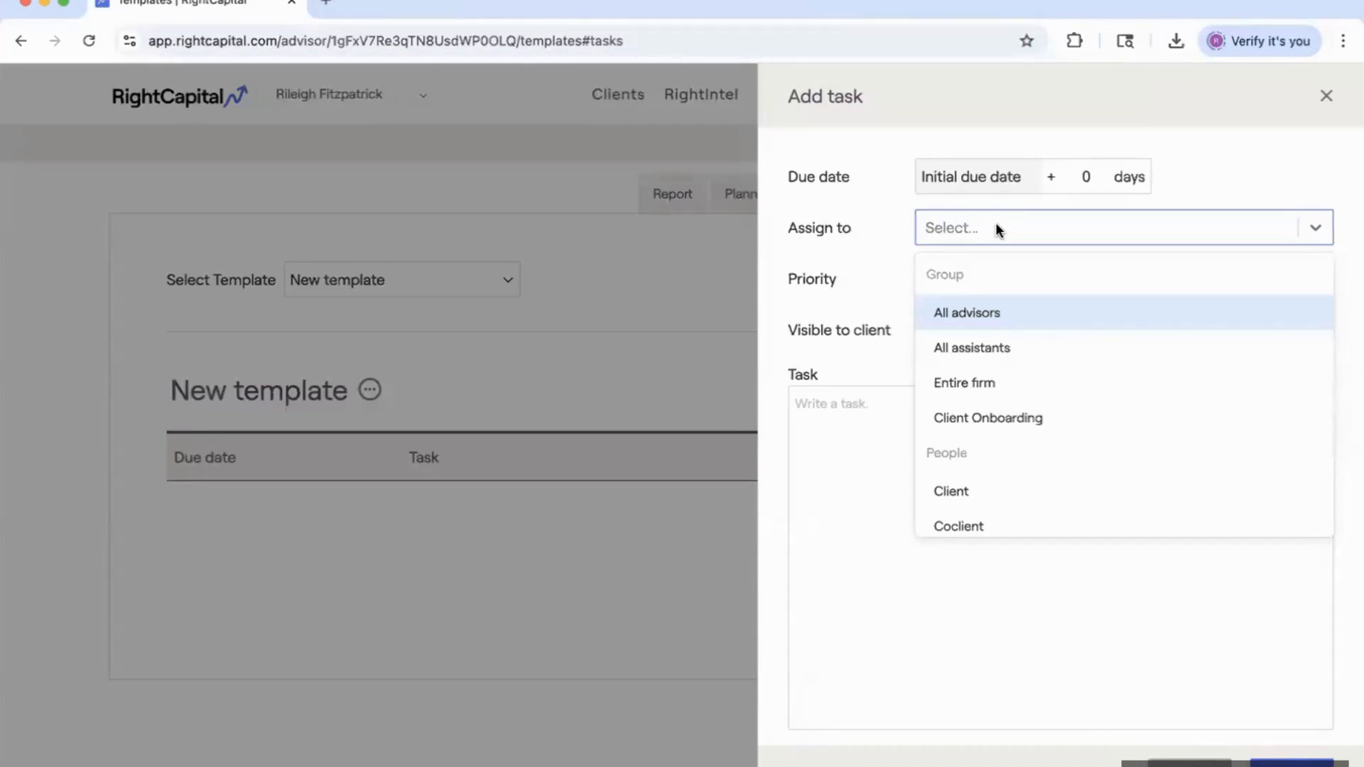
scroll(1030, 331, "down", 3)
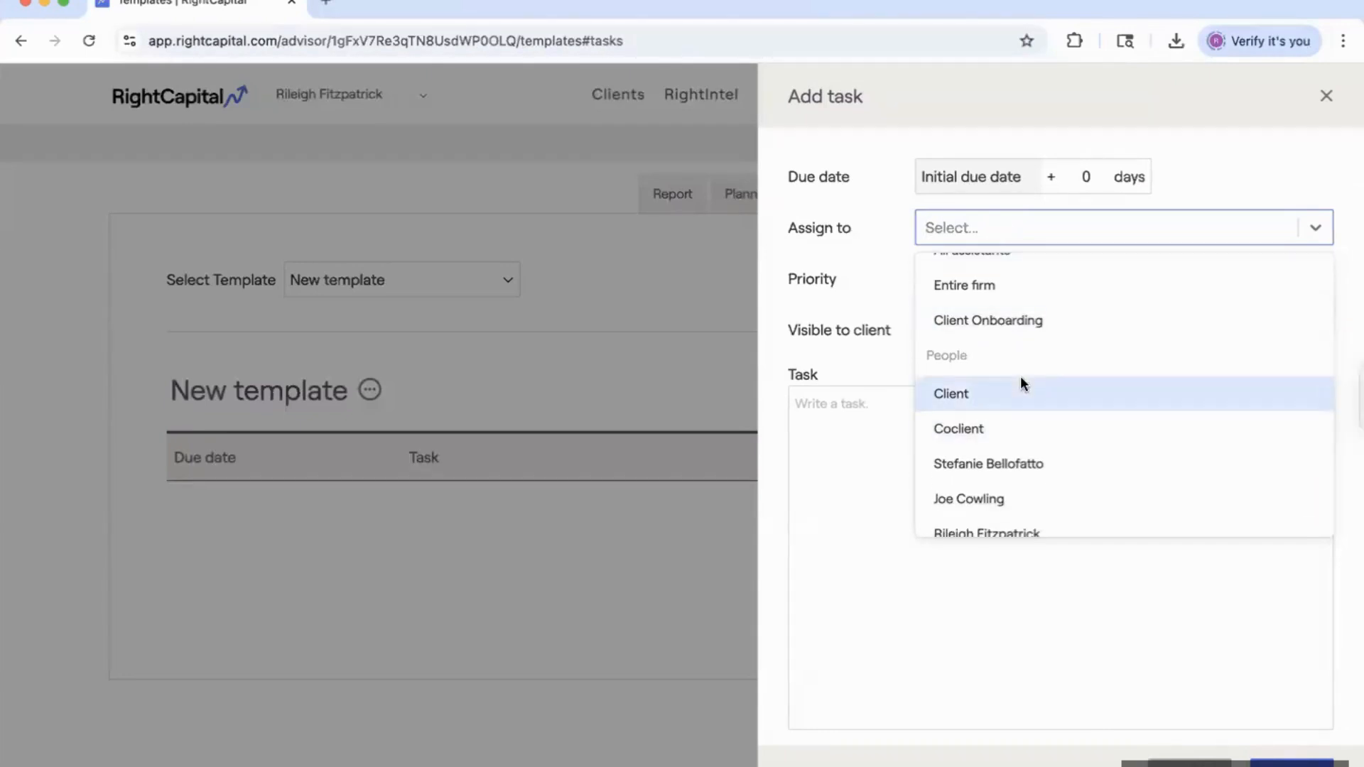
left_click(861, 267)
left_click(979, 280)
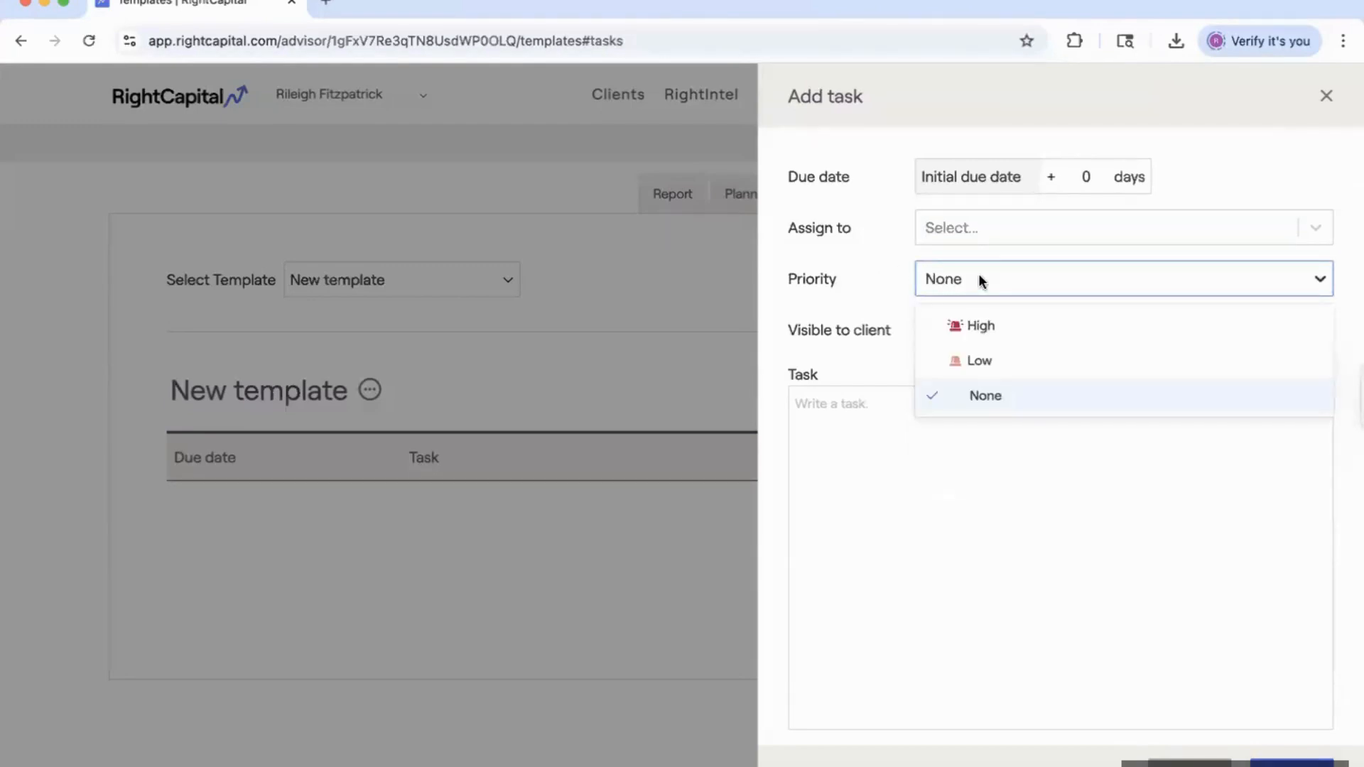
left_click(844, 277)
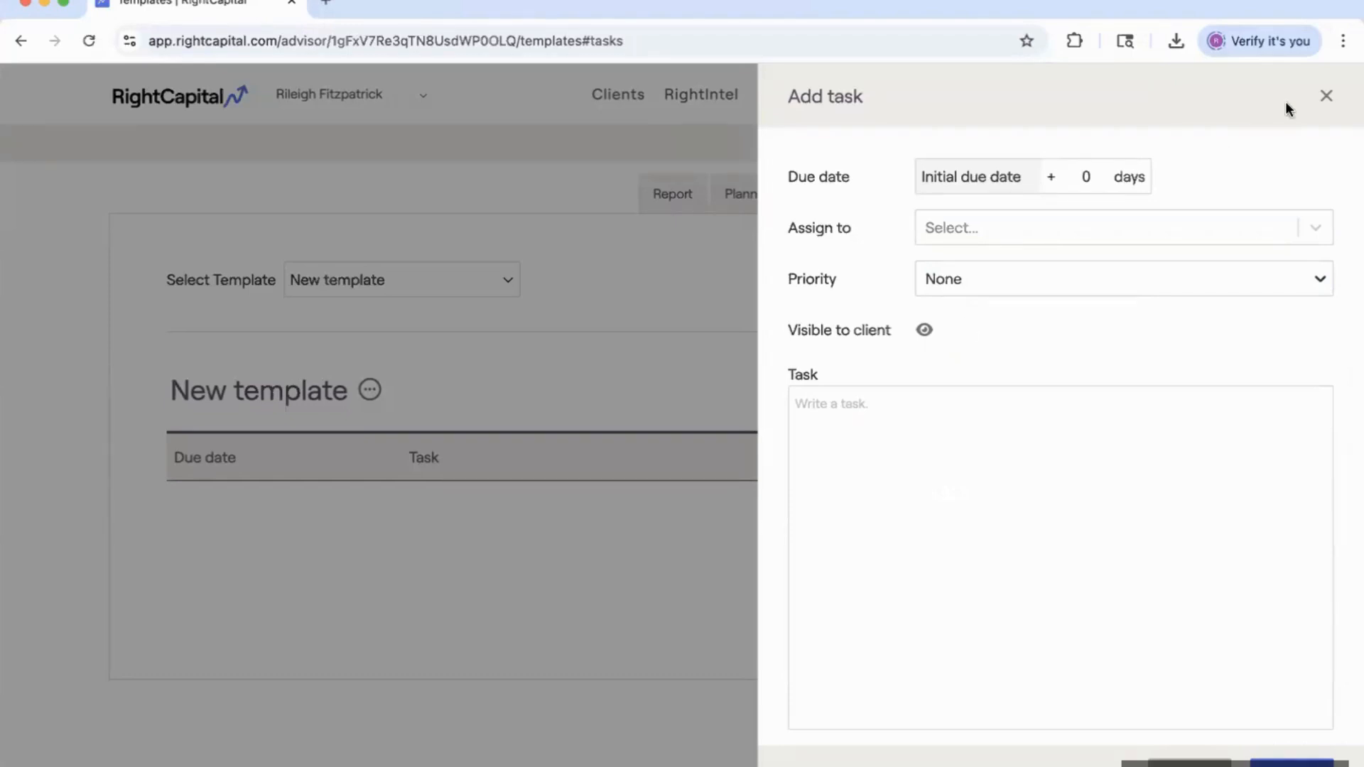
left_click(1326, 96)
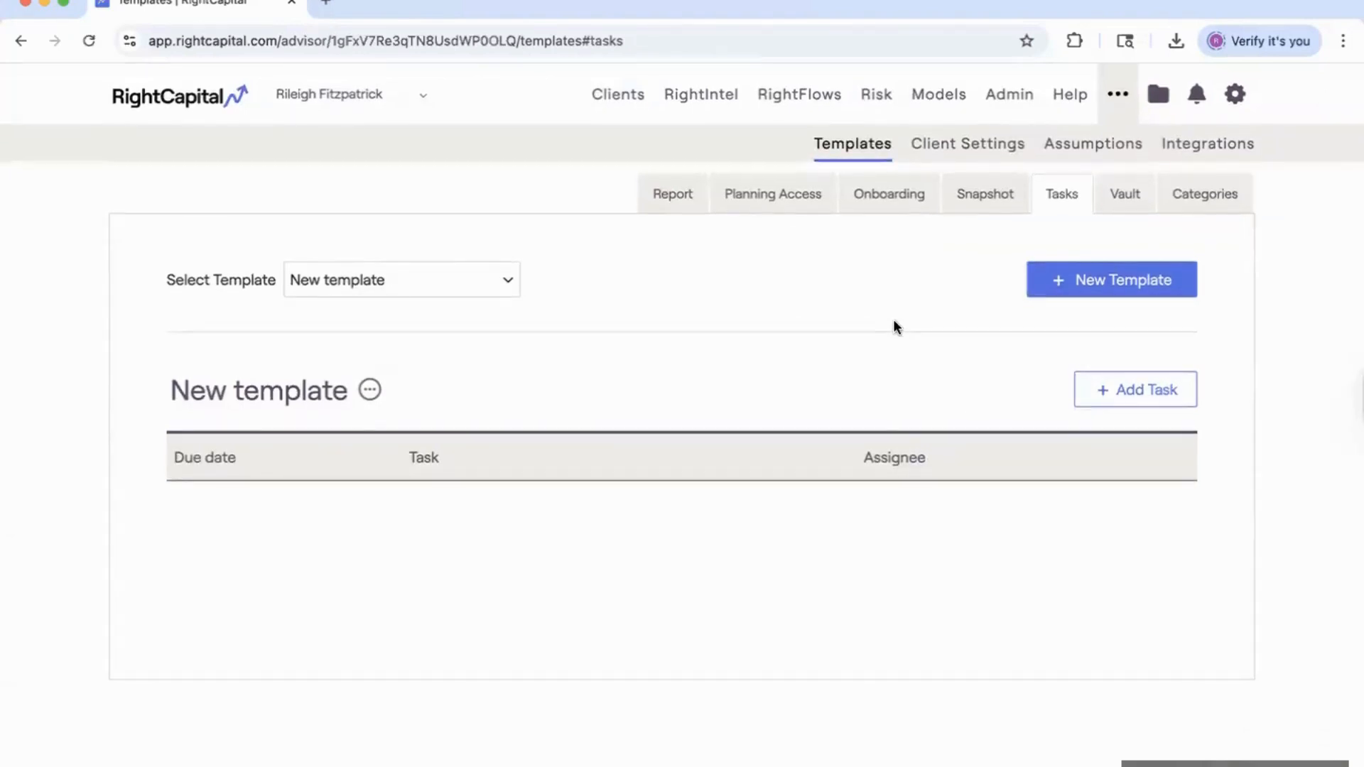
Browse the task template list without changing it, then switch to the Vault templates.
left_click(479, 278)
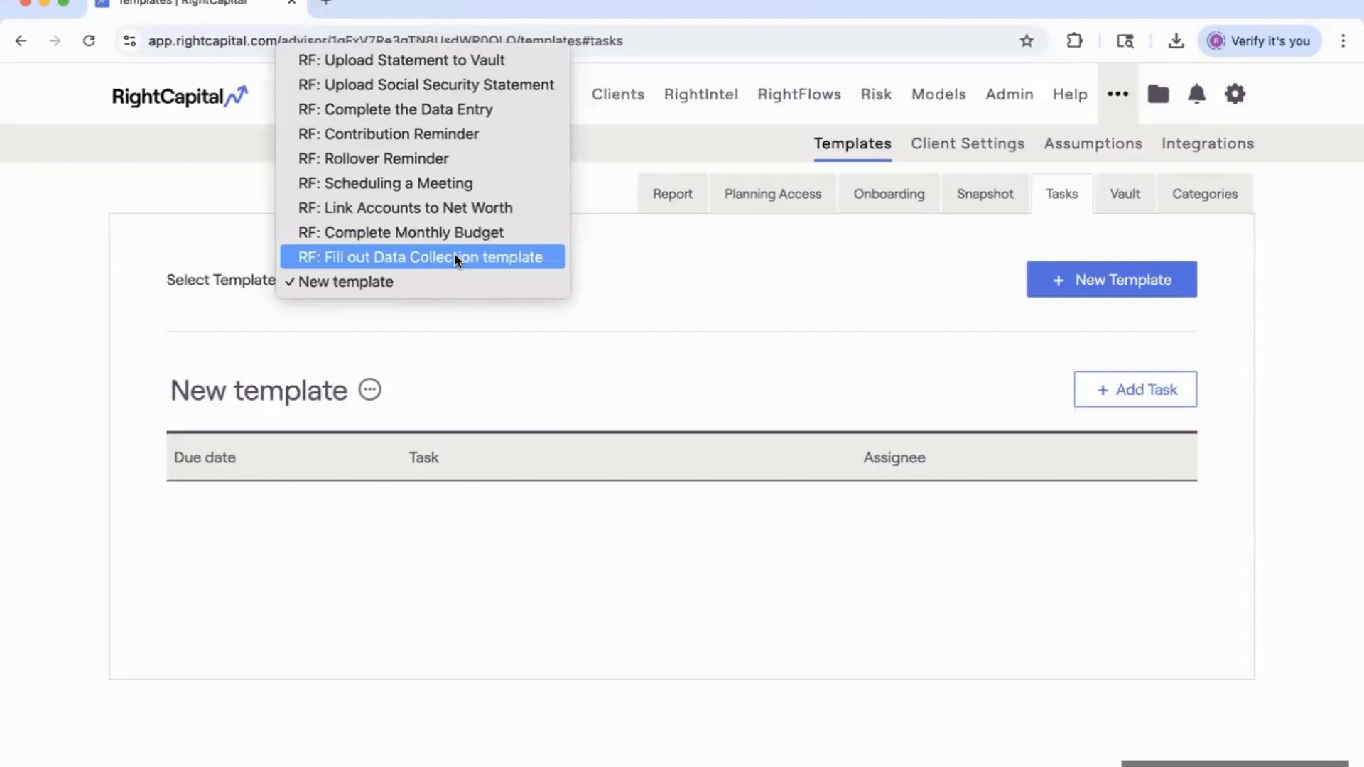
left_click(688, 286)
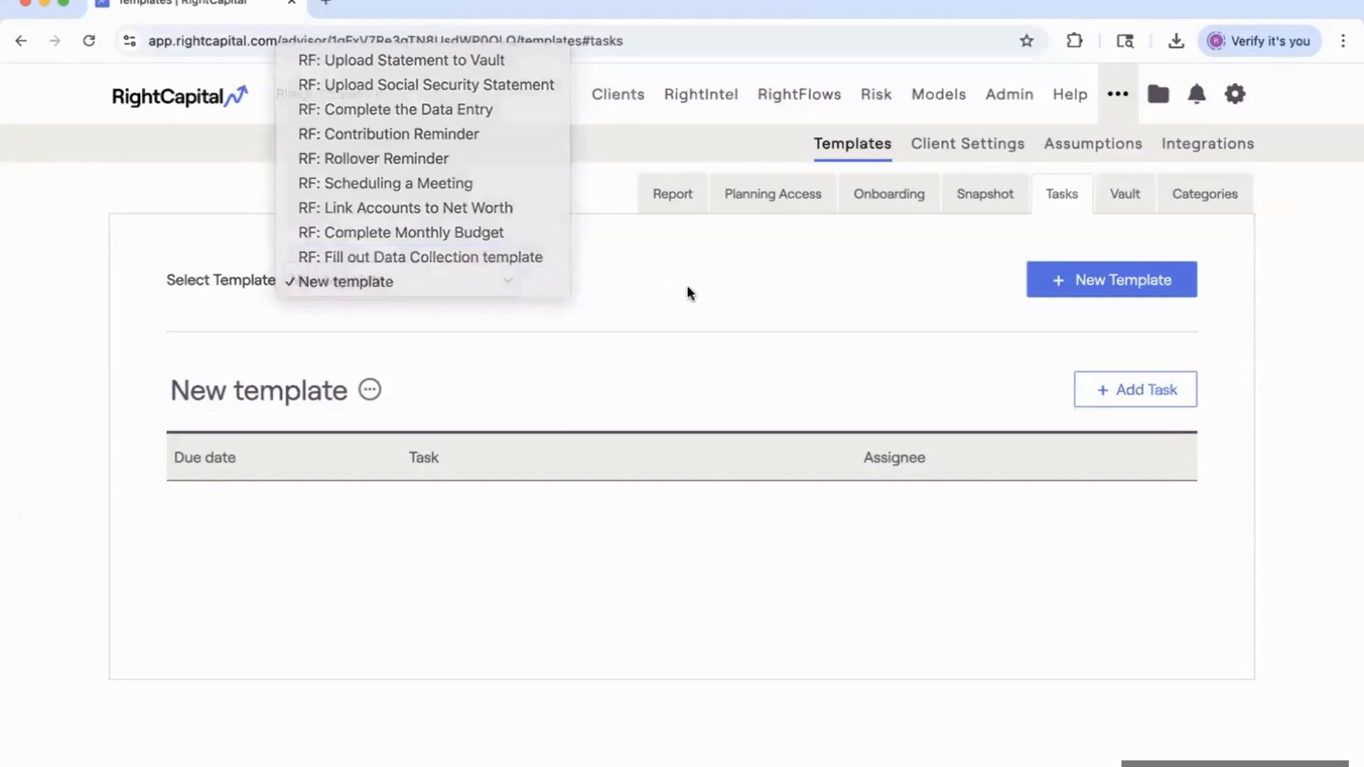
left_click(1123, 203)
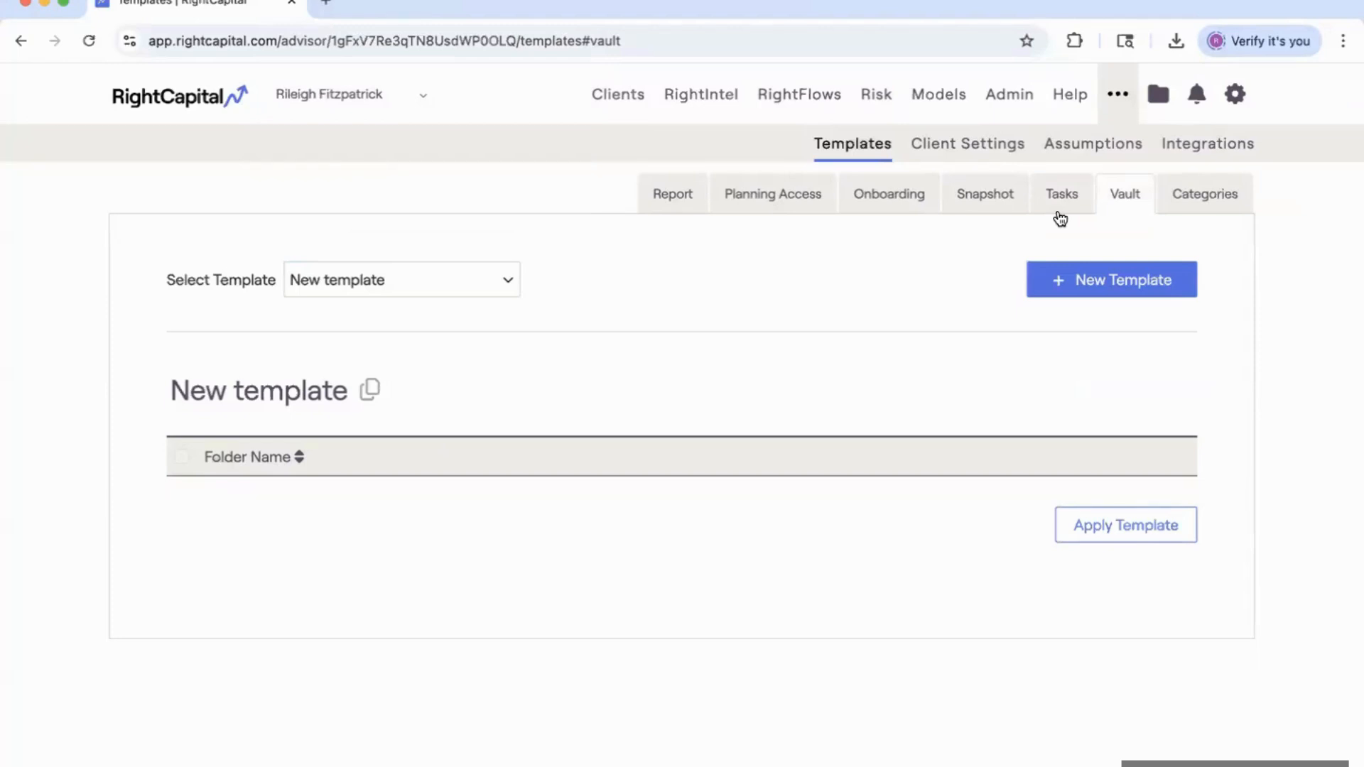
Select the Insurance & Annuity Contracts vault template and start applying it to clients.
left_click(417, 280)
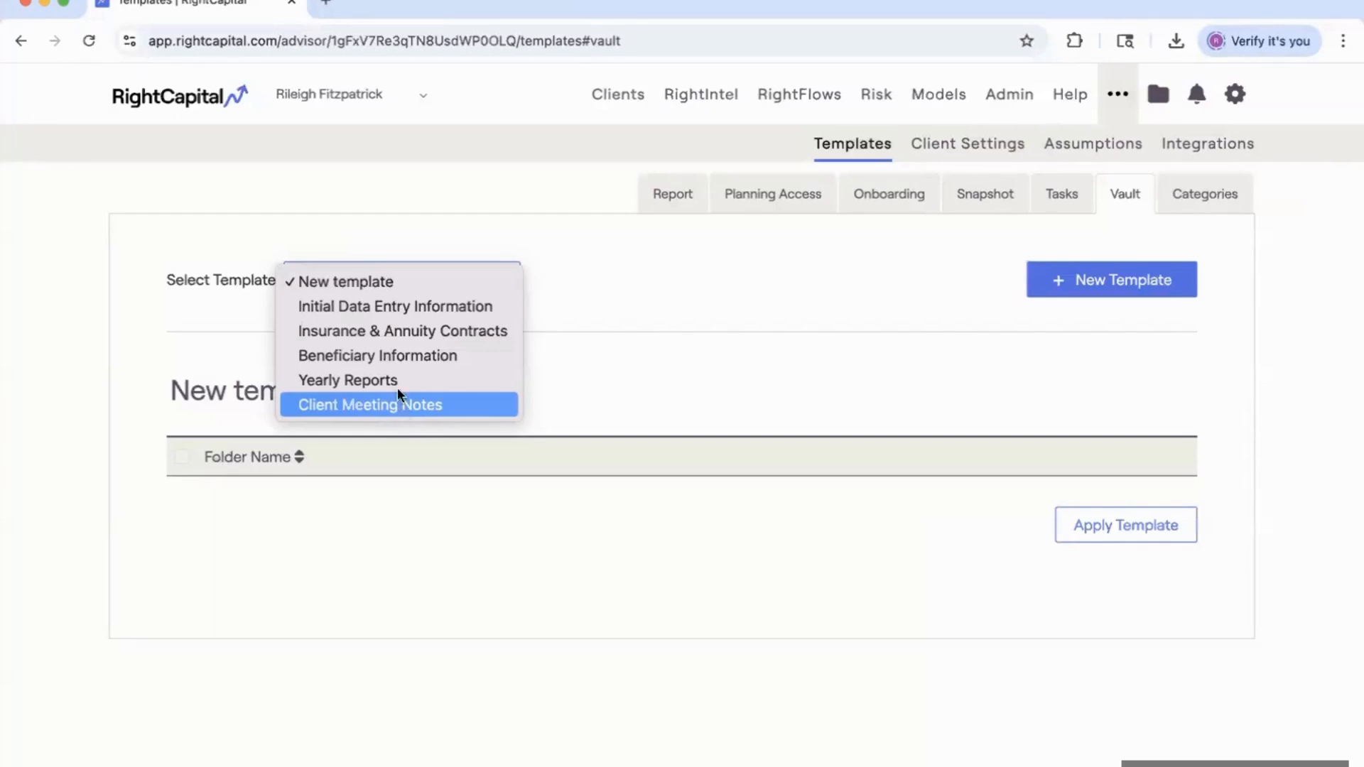
left_click(383, 332)
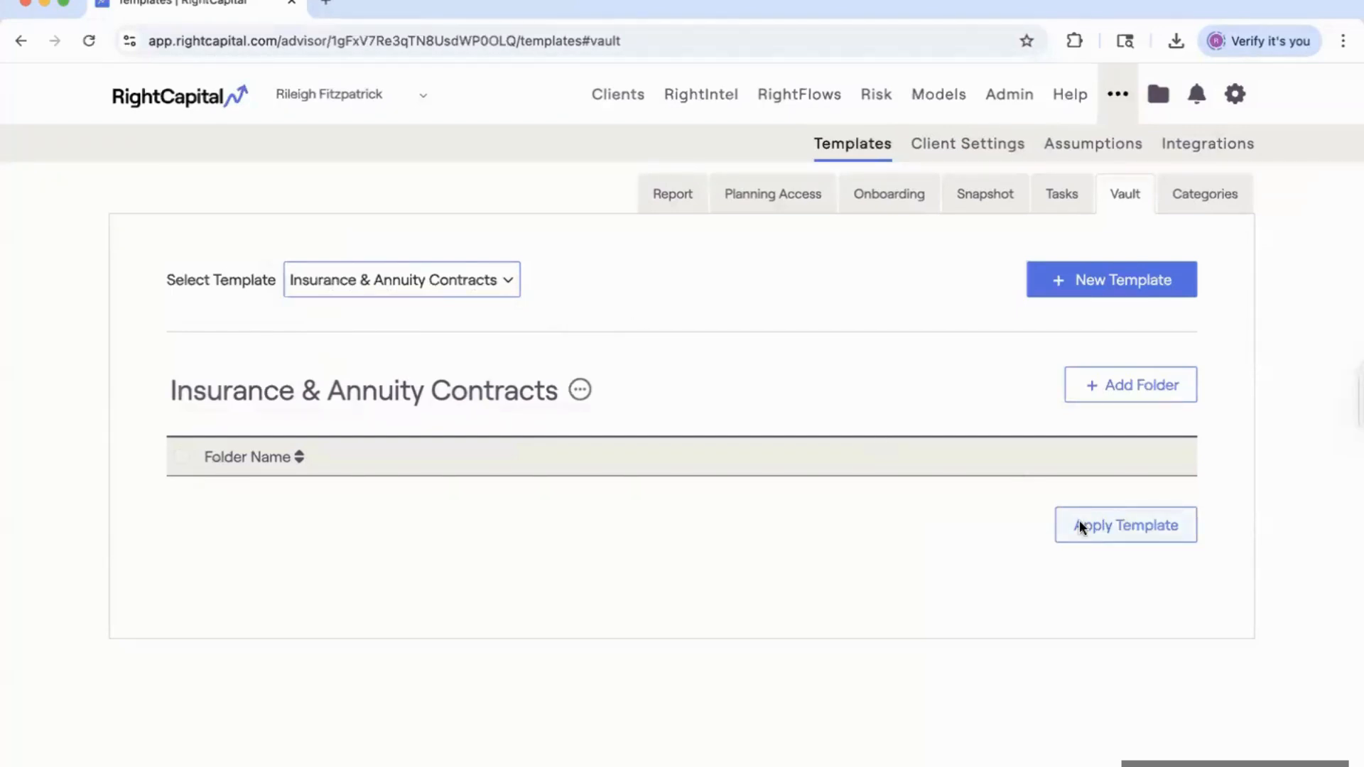
left_click(1062, 532)
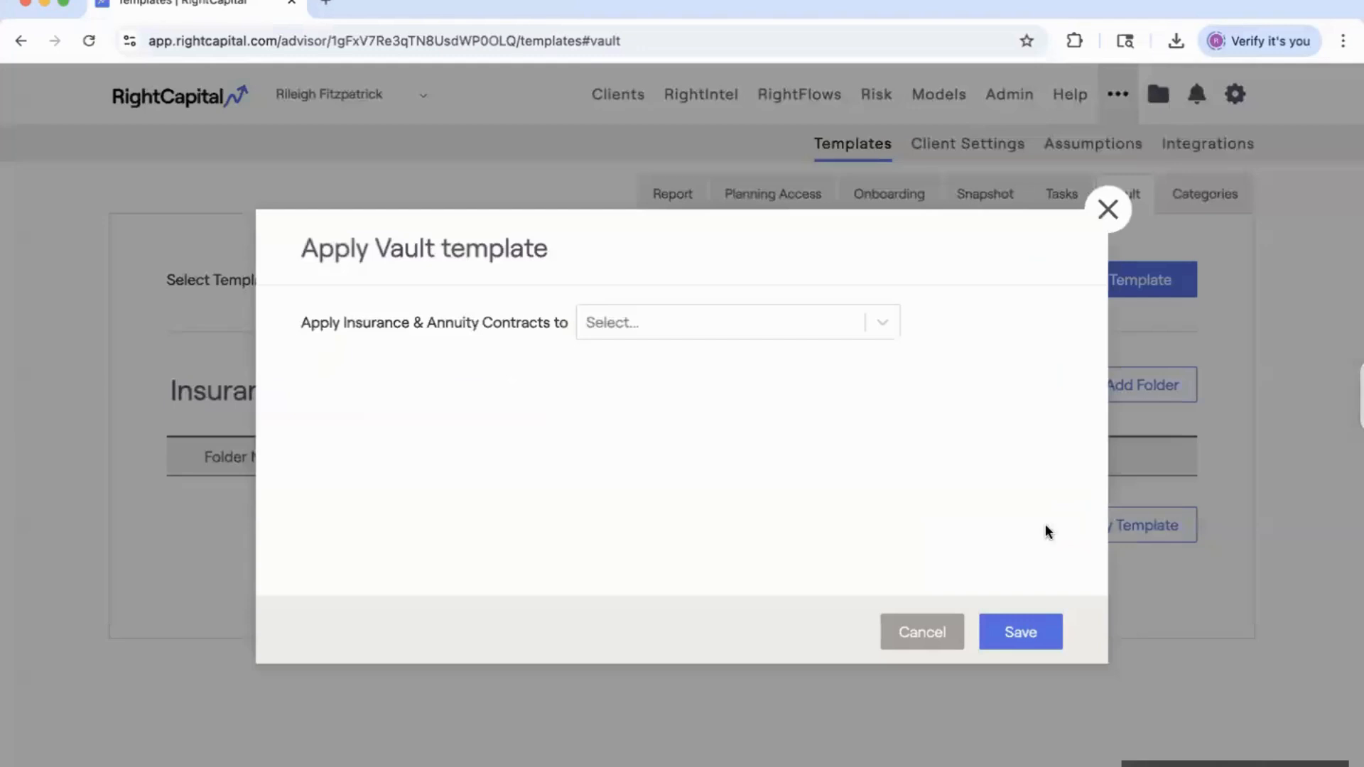
left_click(671, 325)
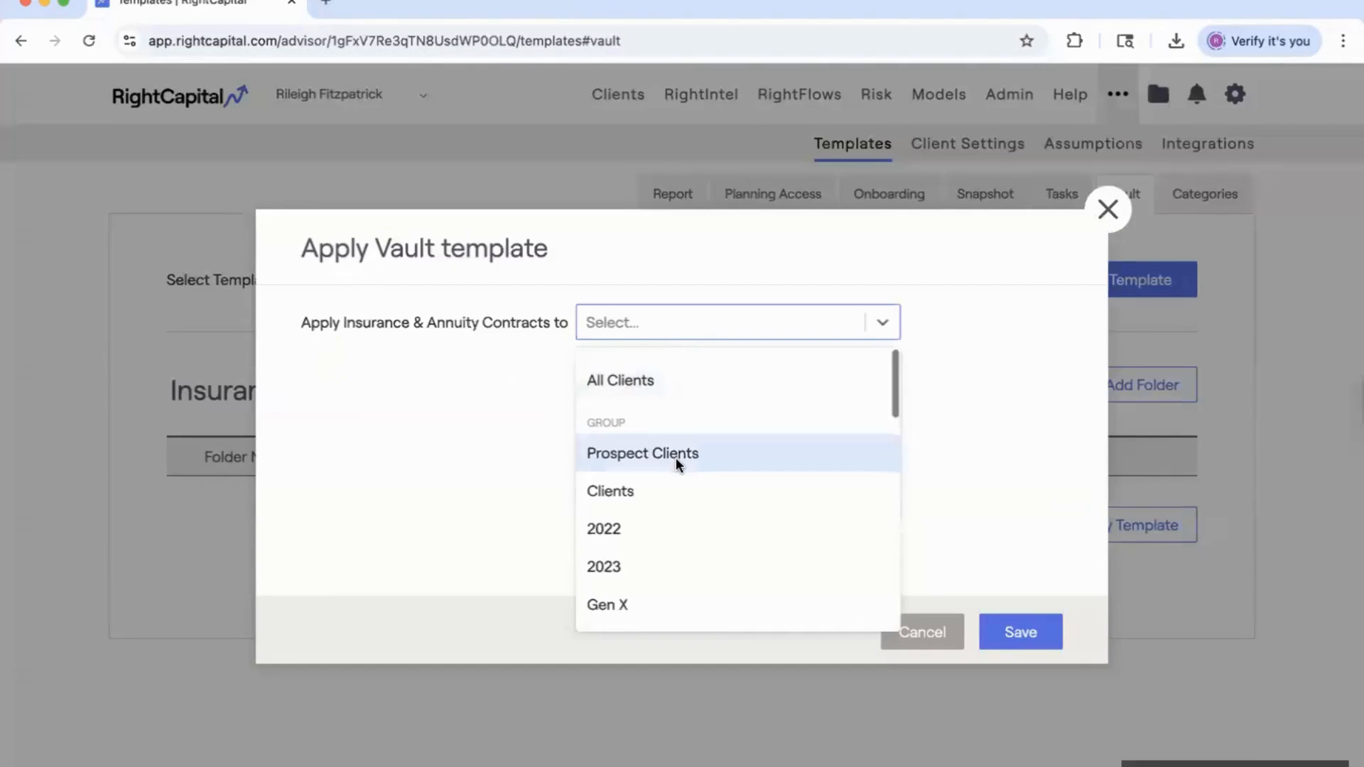
scroll(676, 457, "down", 1)
scroll(731, 495, "down", 5)
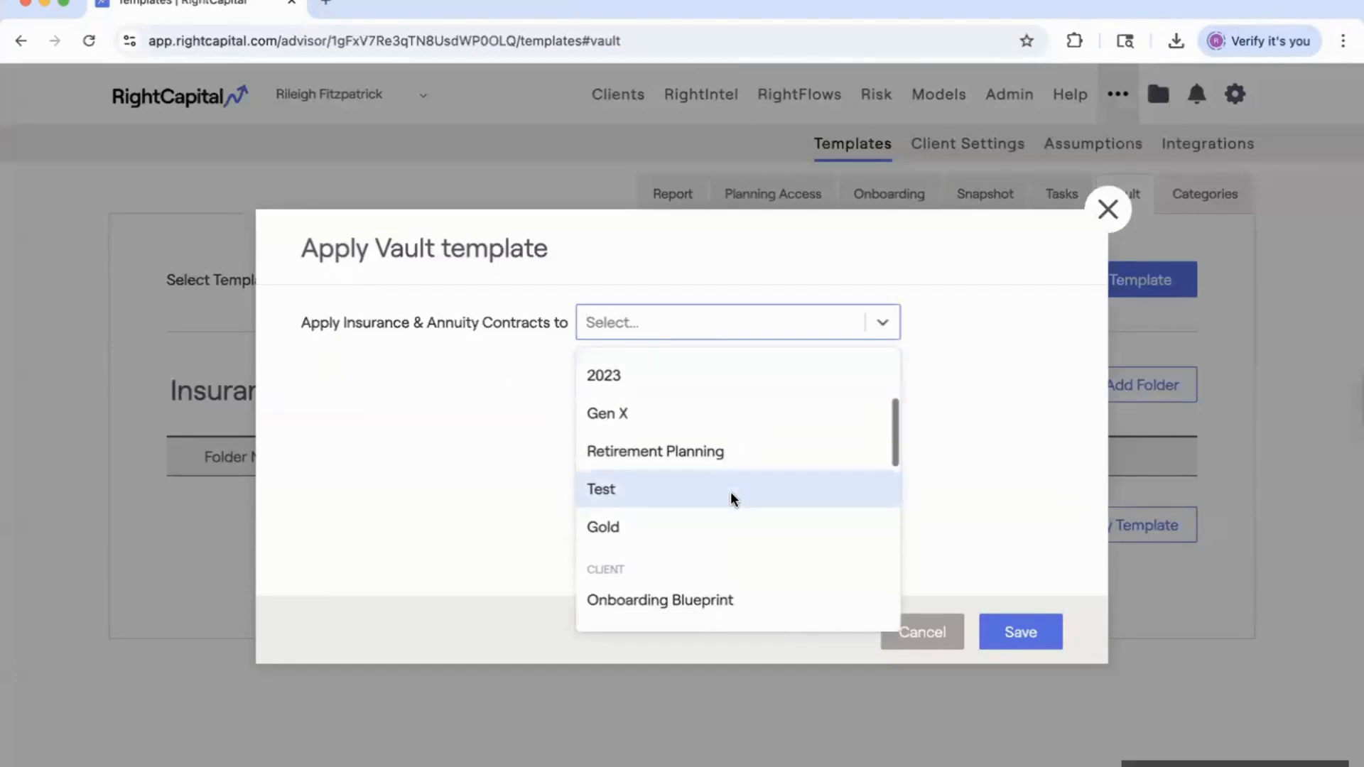
scroll(732, 495, "down", 2)
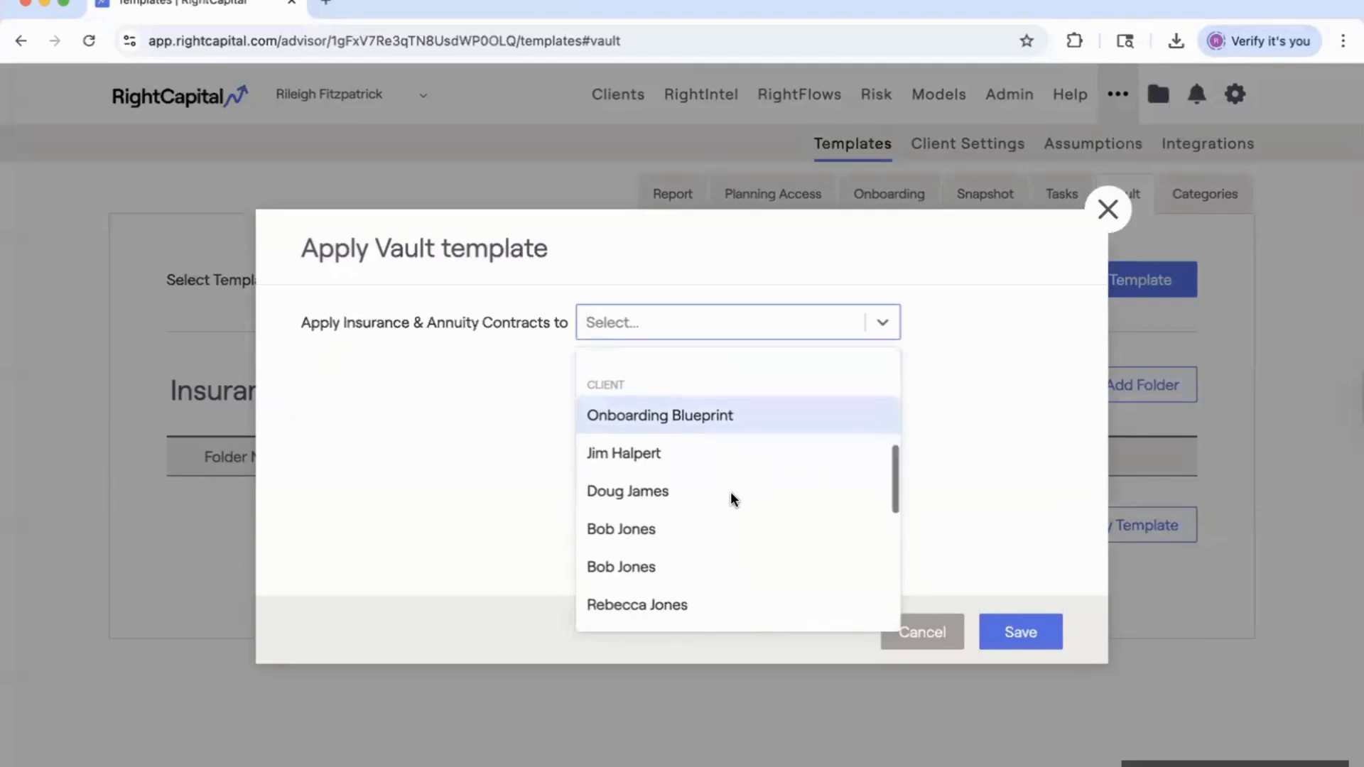
scroll(731, 493, "up", 1)
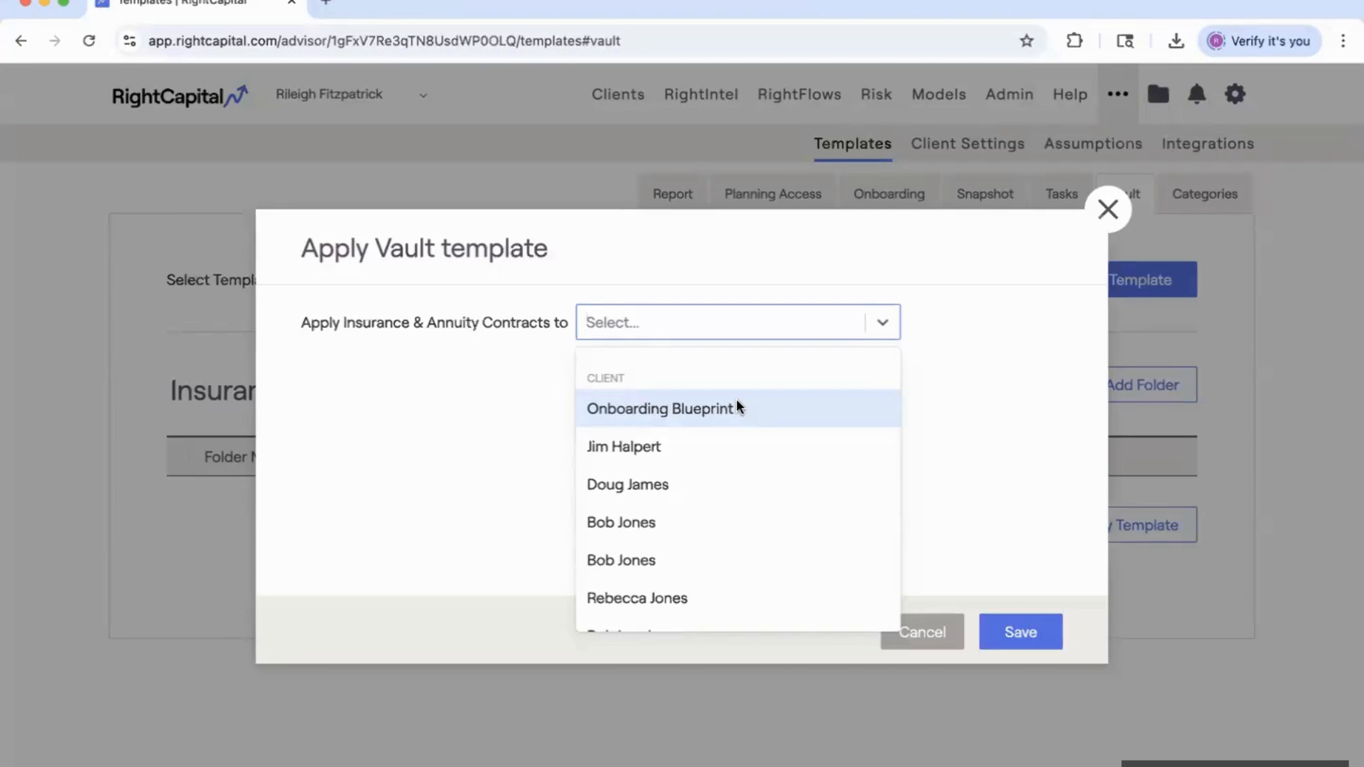
left_click(1108, 209)
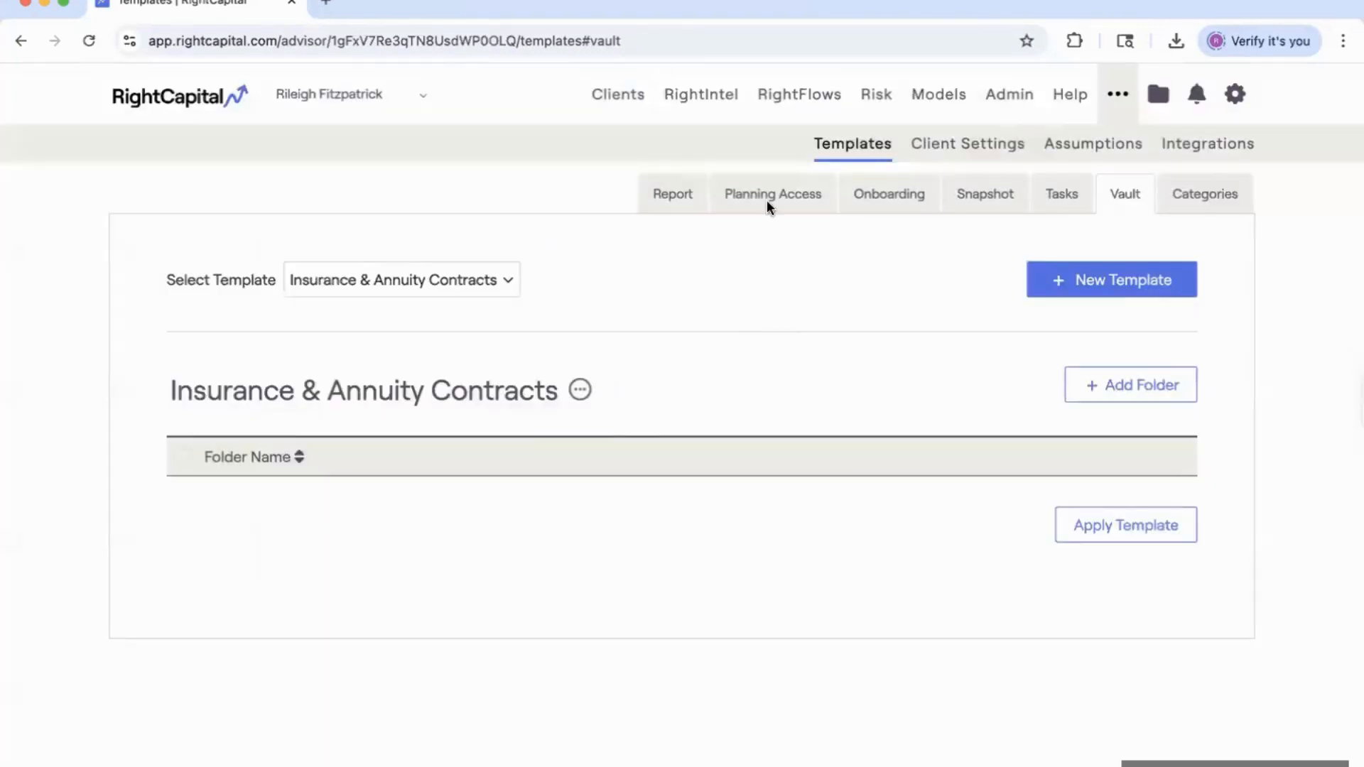
Browse the planning access and onboarding templates without changing anything.
left_click(767, 203)
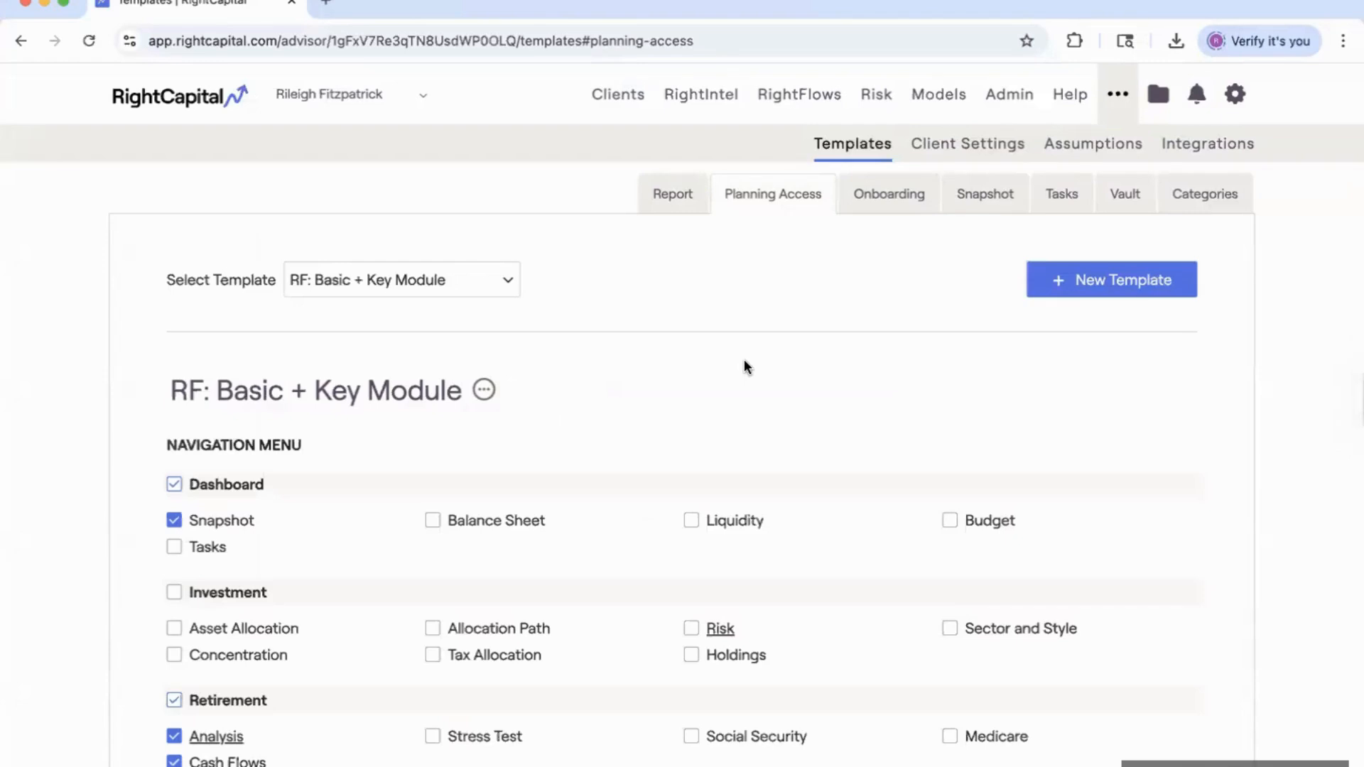
left_click(439, 277)
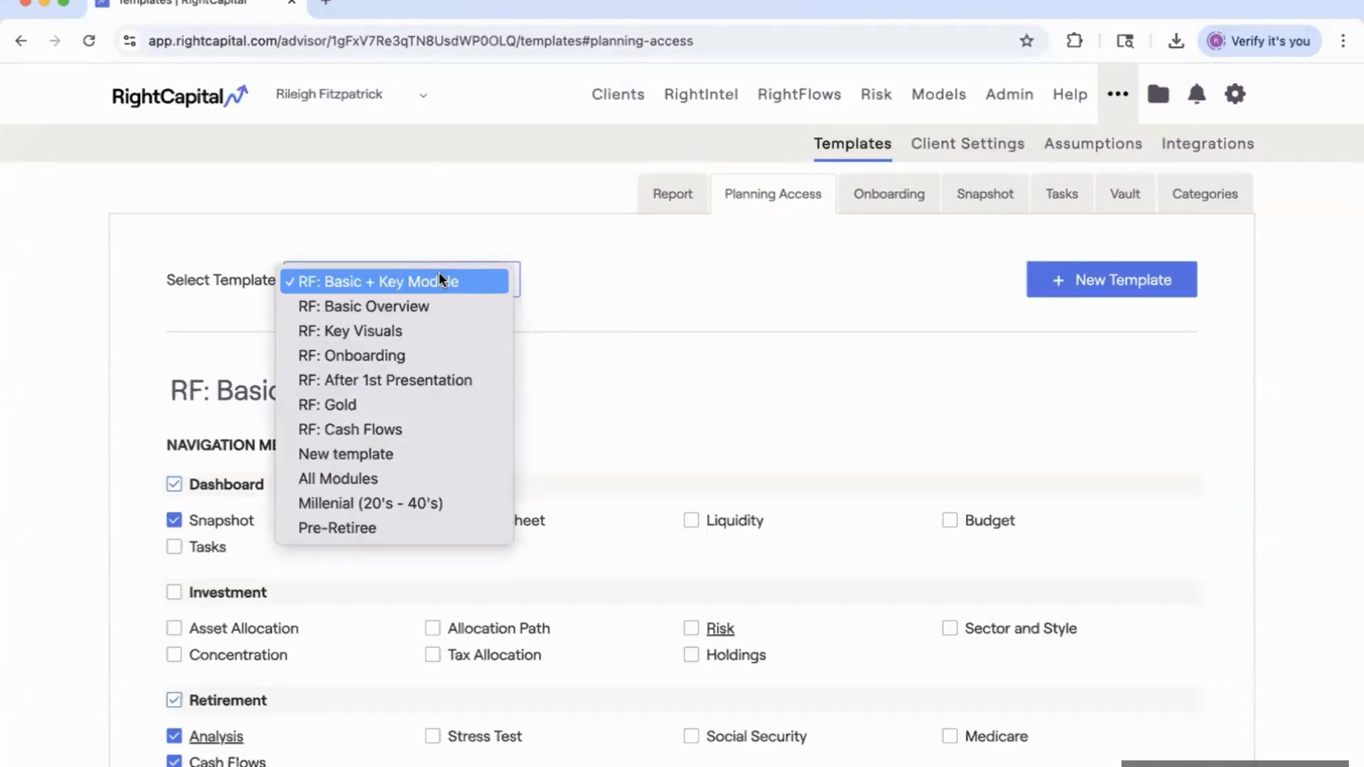
left_click(893, 204)
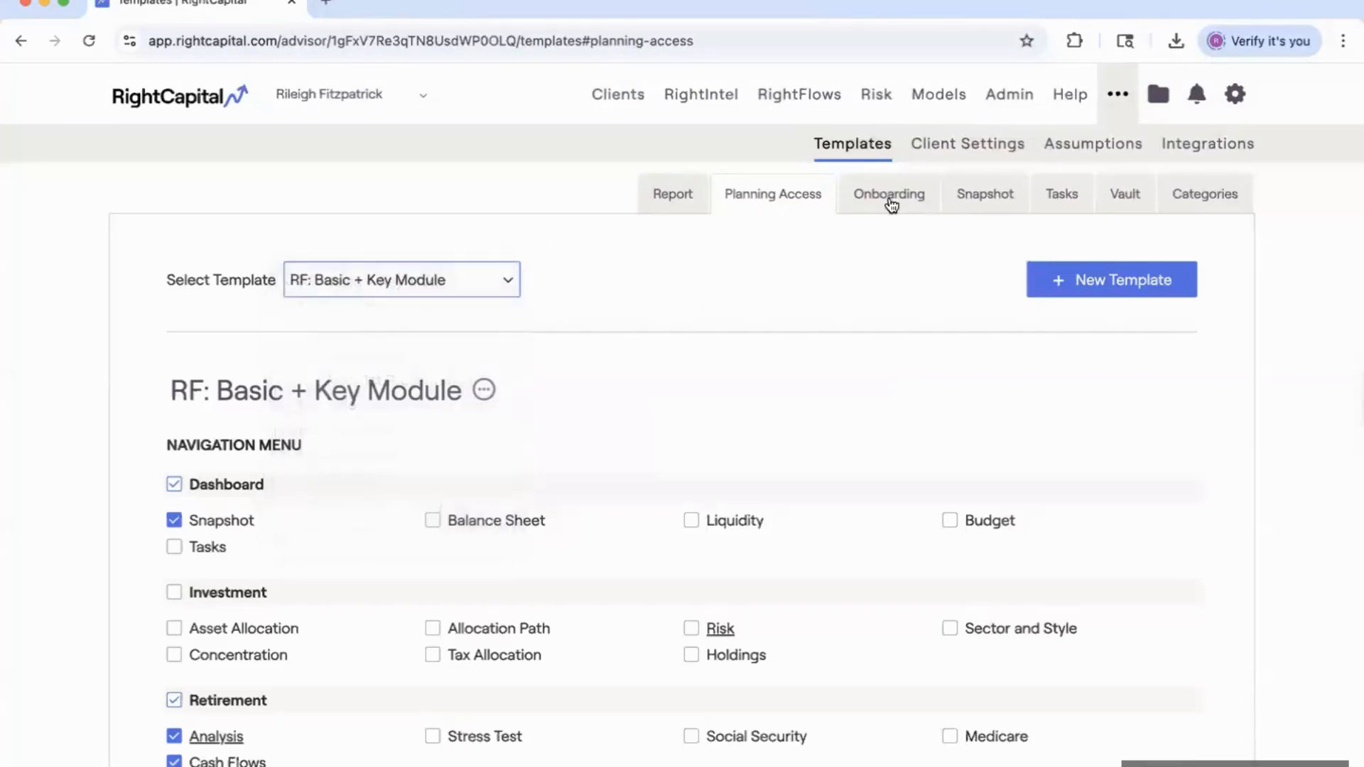
left_click(901, 193)
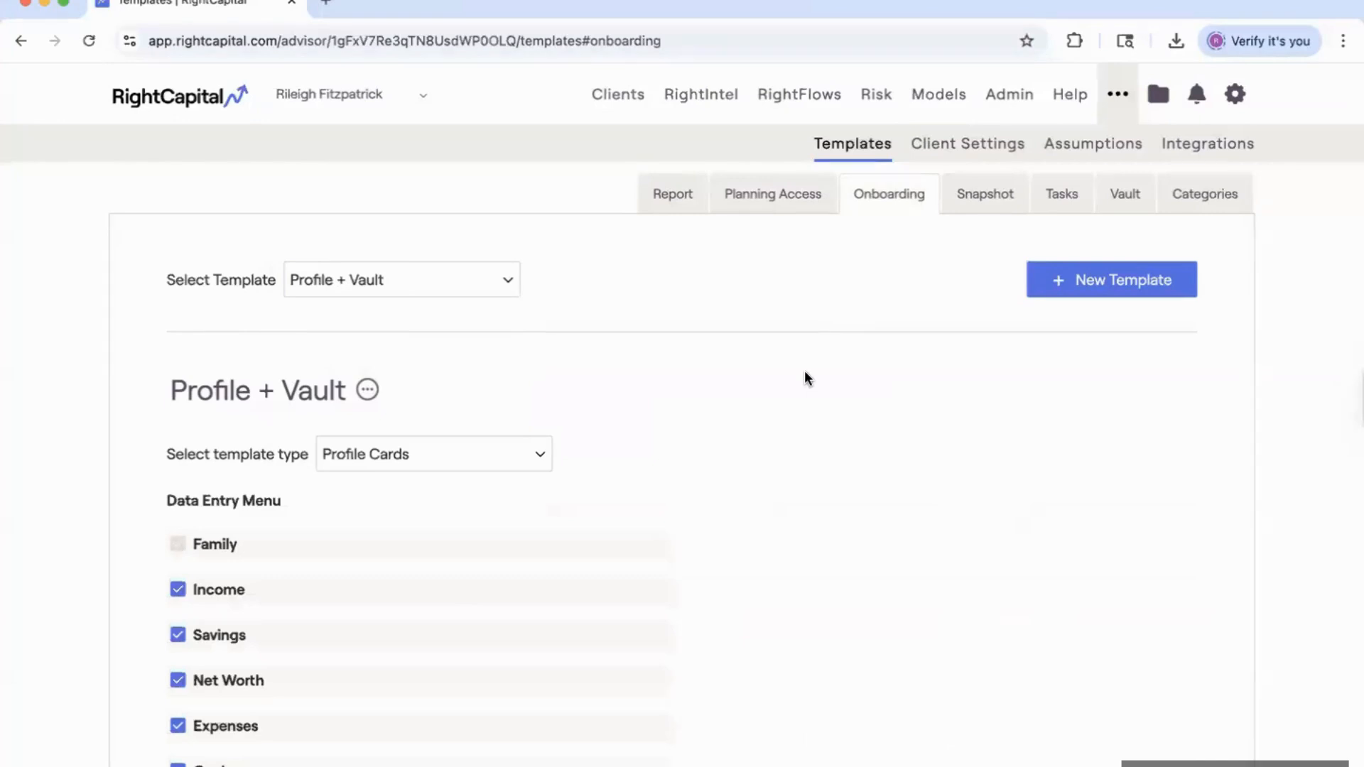
Review the Tasks and Vault templates, then go to the Clients page.
left_click(1061, 199)
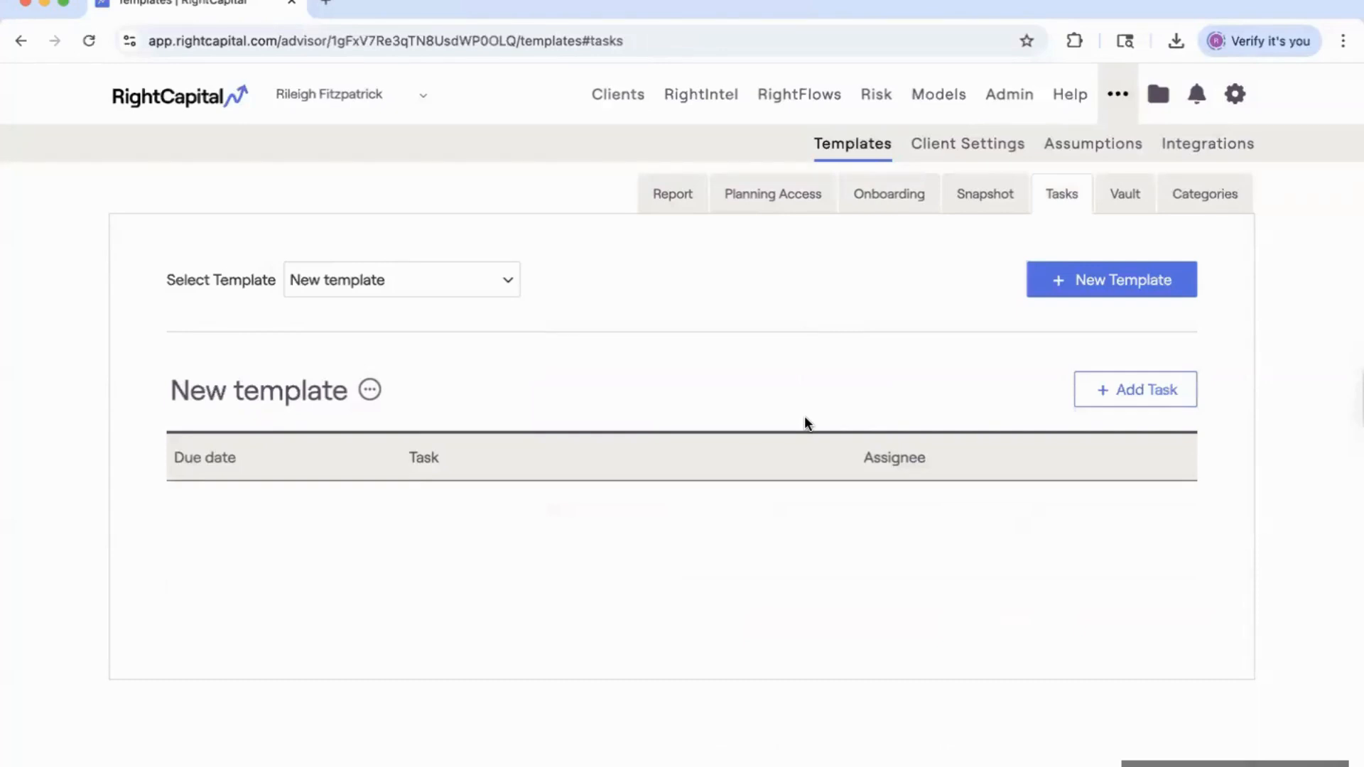
left_click(1131, 196)
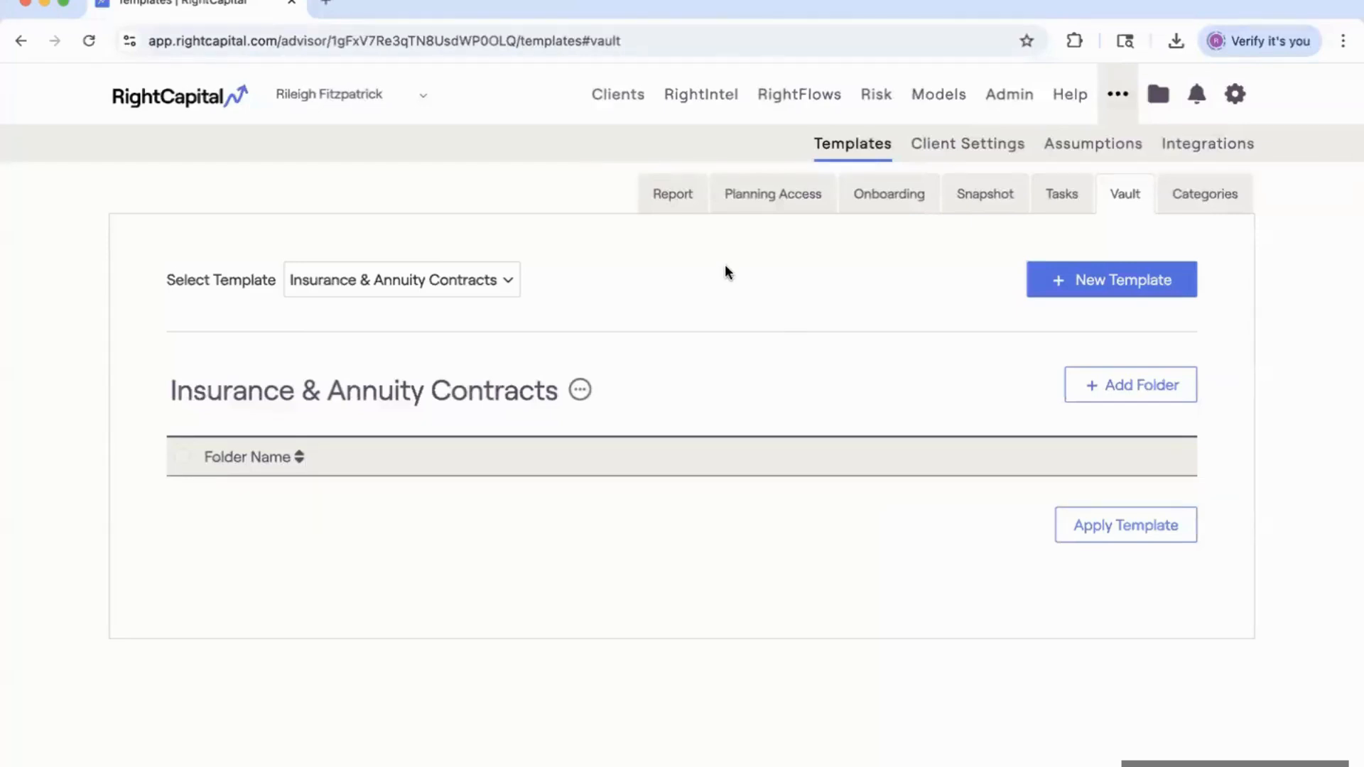
left_click(617, 105)
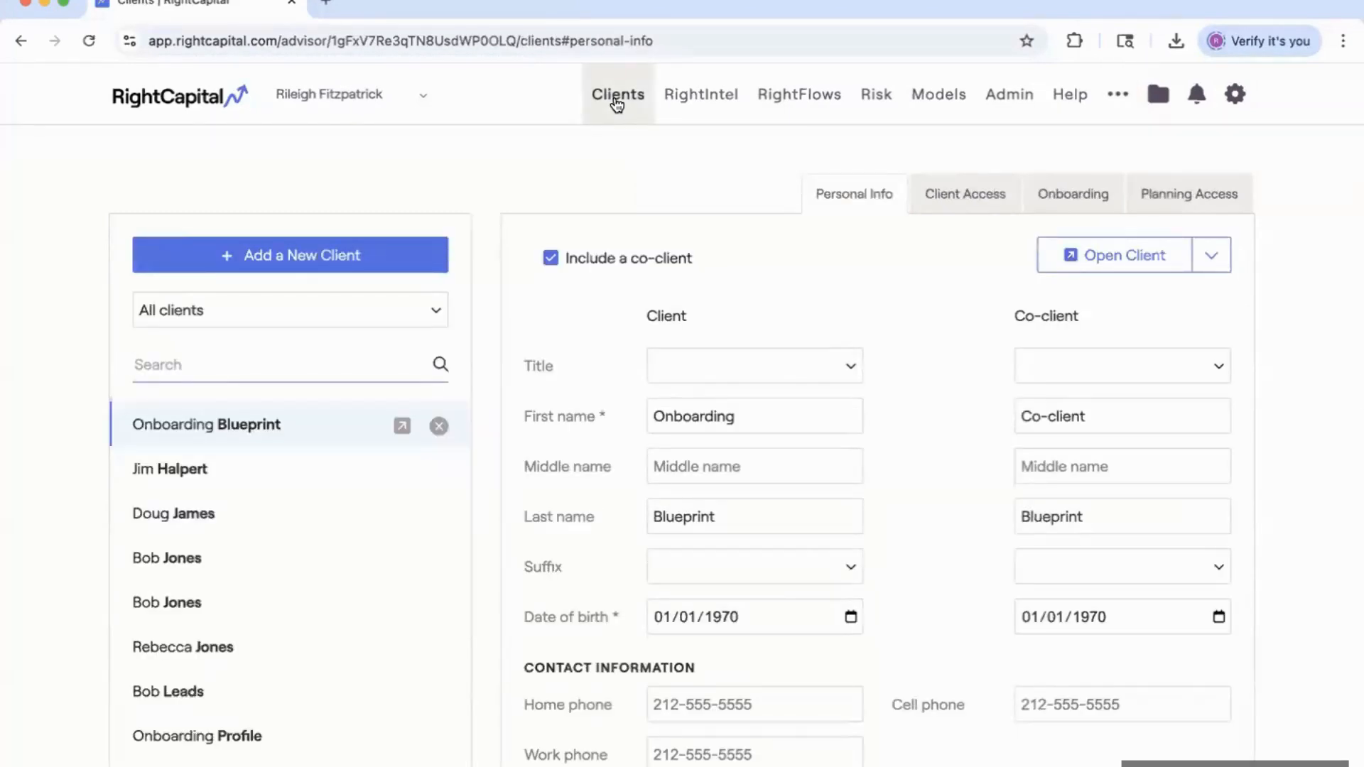
Add a new client with their first and last name and input their information now.
left_click(318, 263)
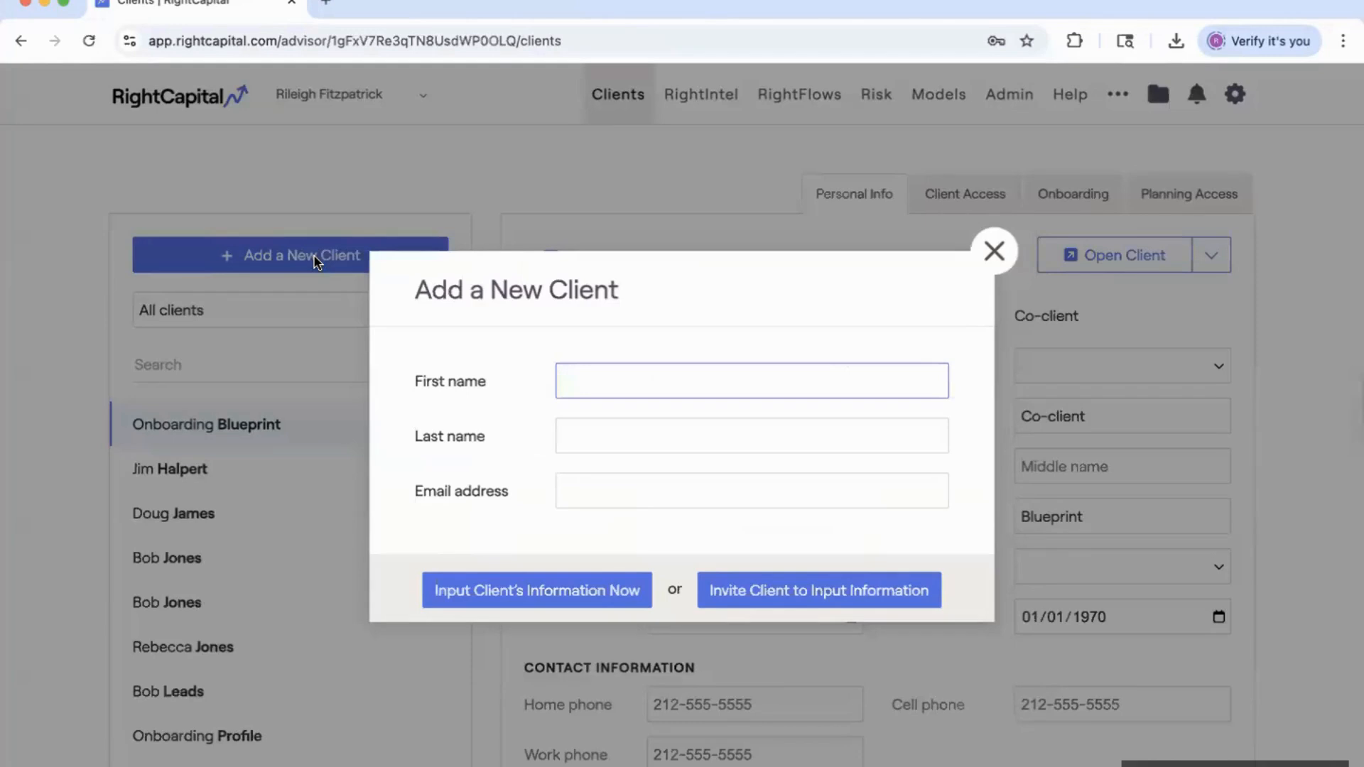
type("Adam")
key("Tab")
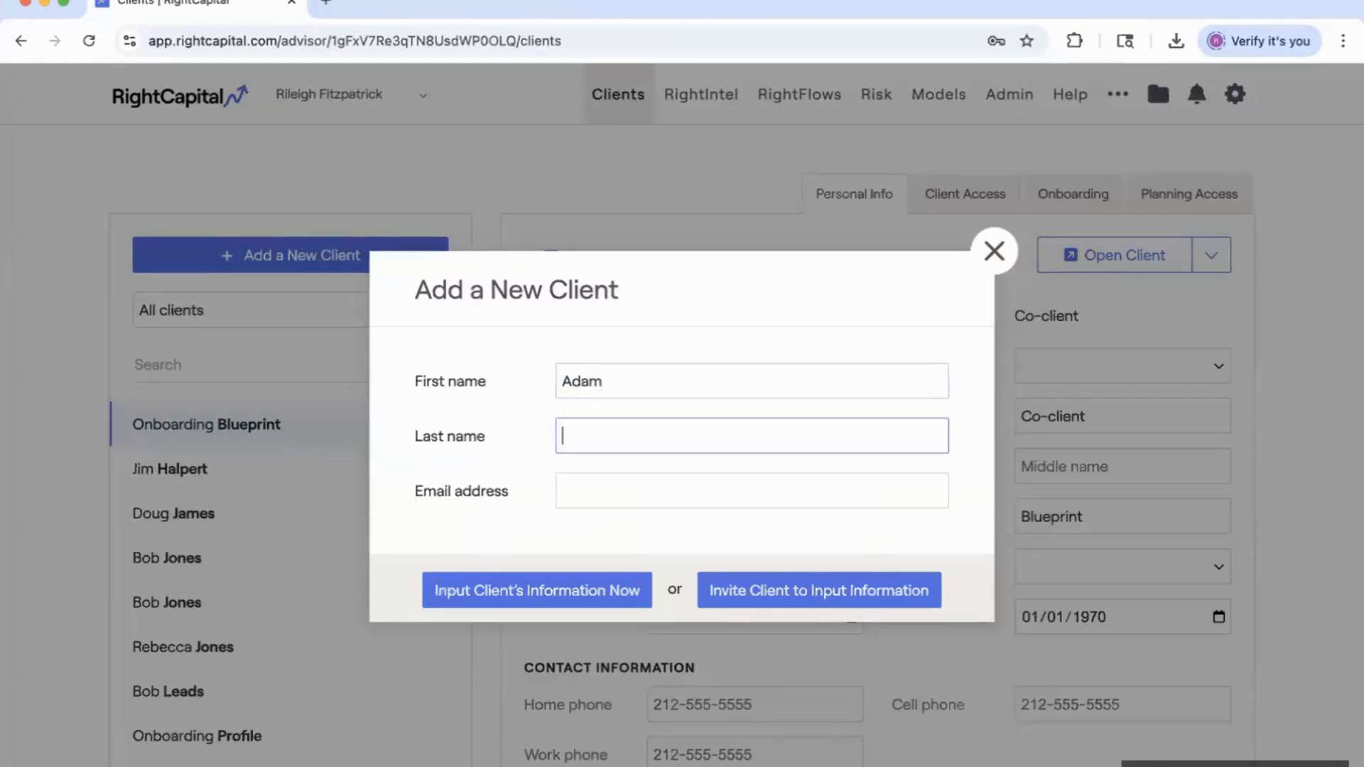
type("Sandler")
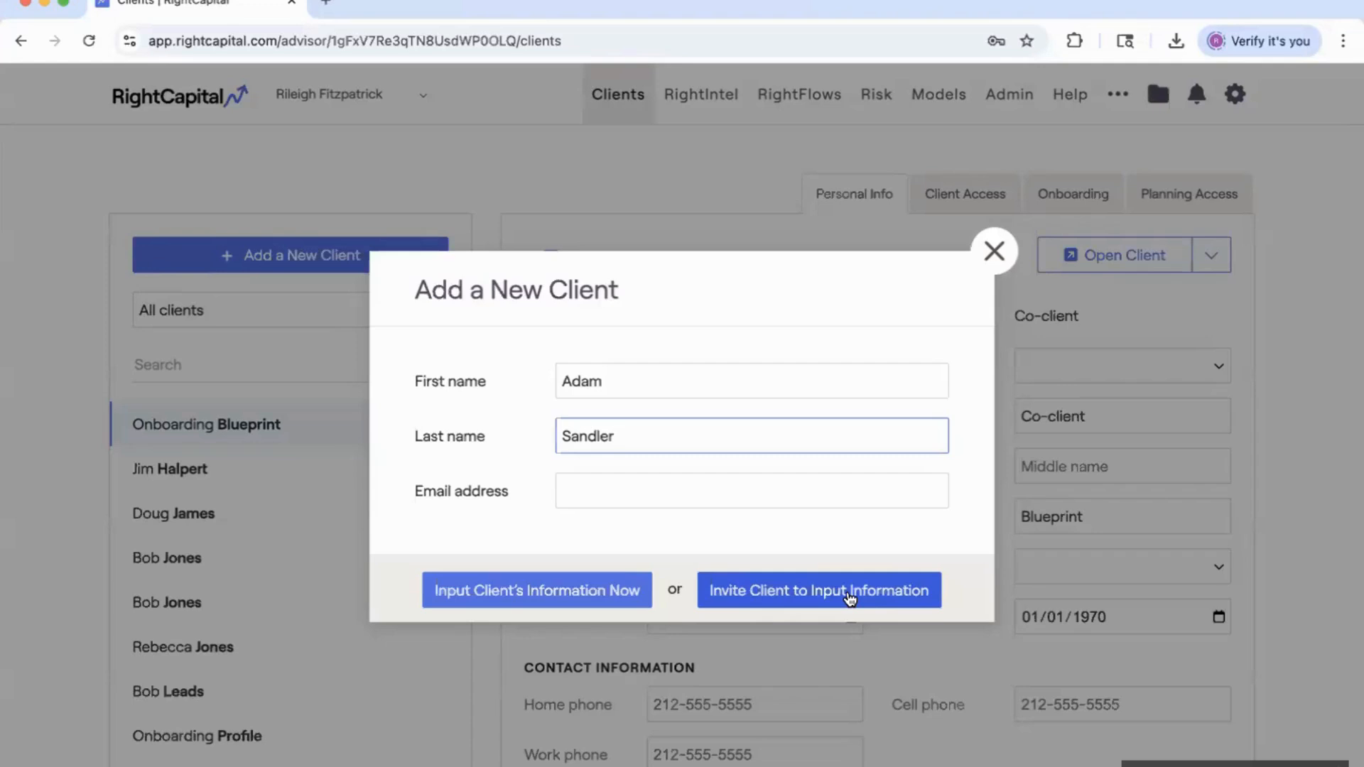
left_click(518, 594)
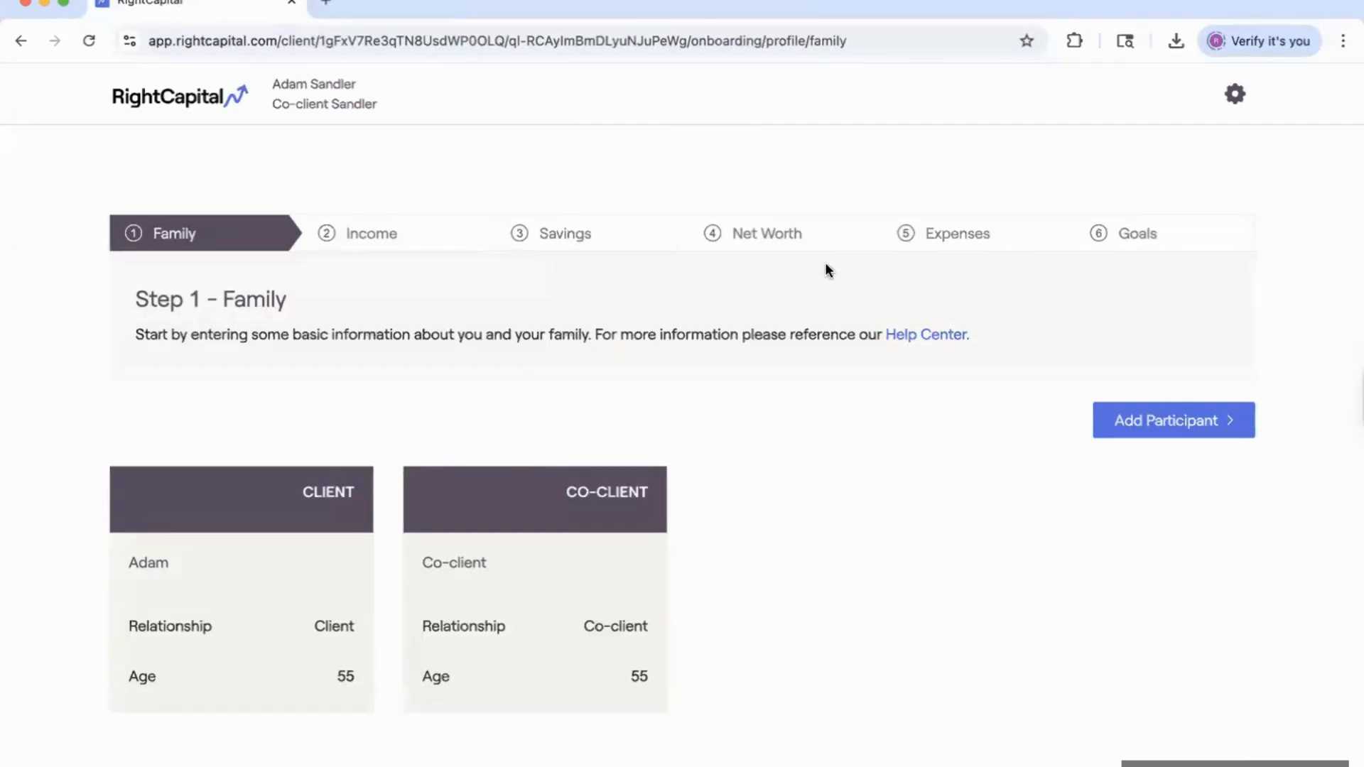
Switch from the client's onboarding view back to the Advisor Portal.
left_click(1236, 94)
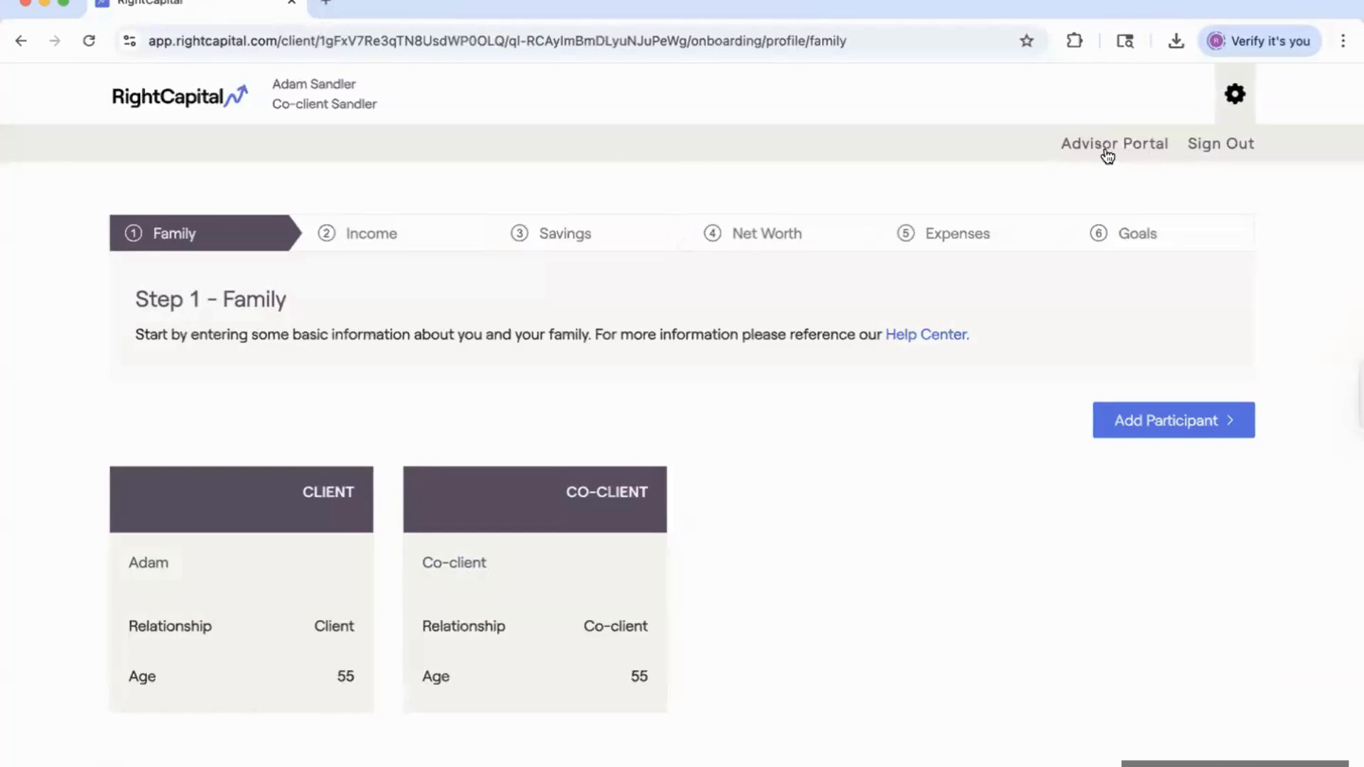
left_click(1107, 150)
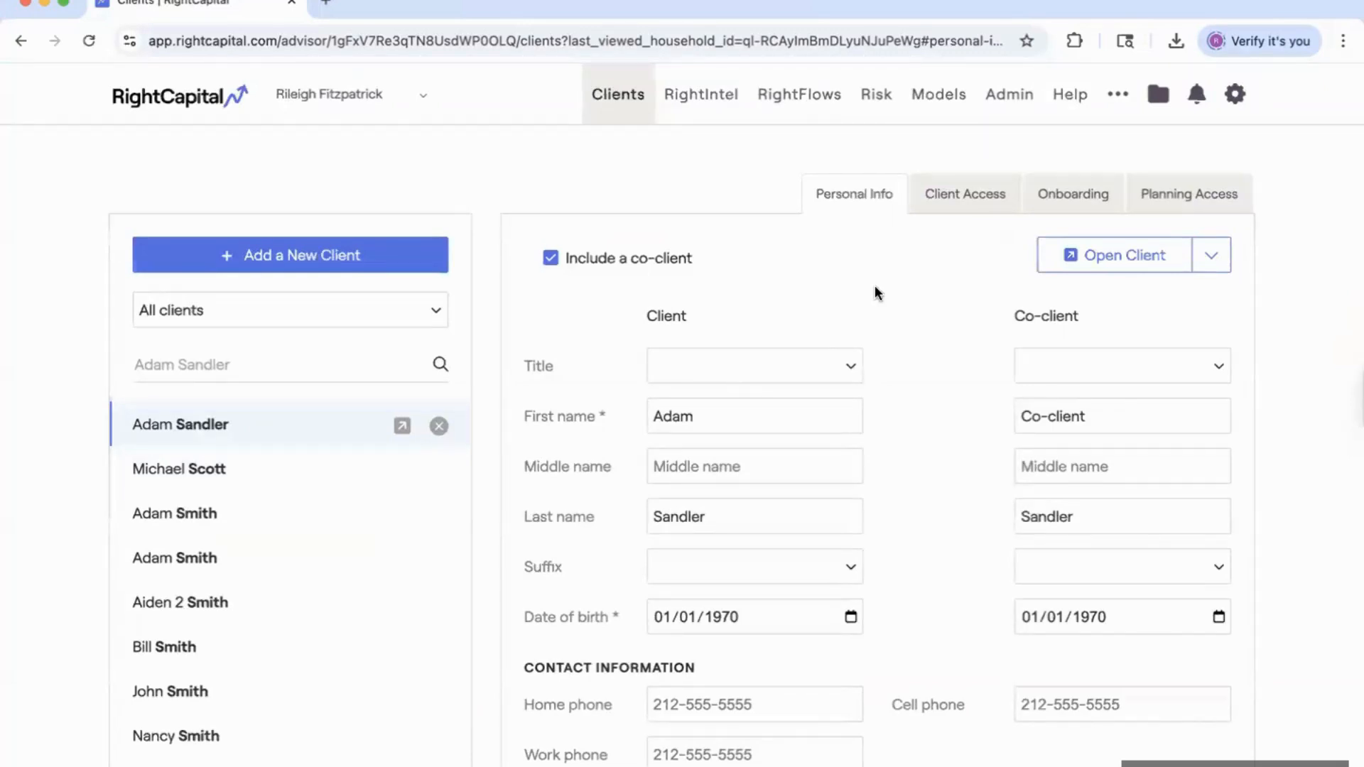
Select Profile + Vault as the new client's onboarding template and save it.
left_click(1082, 197)
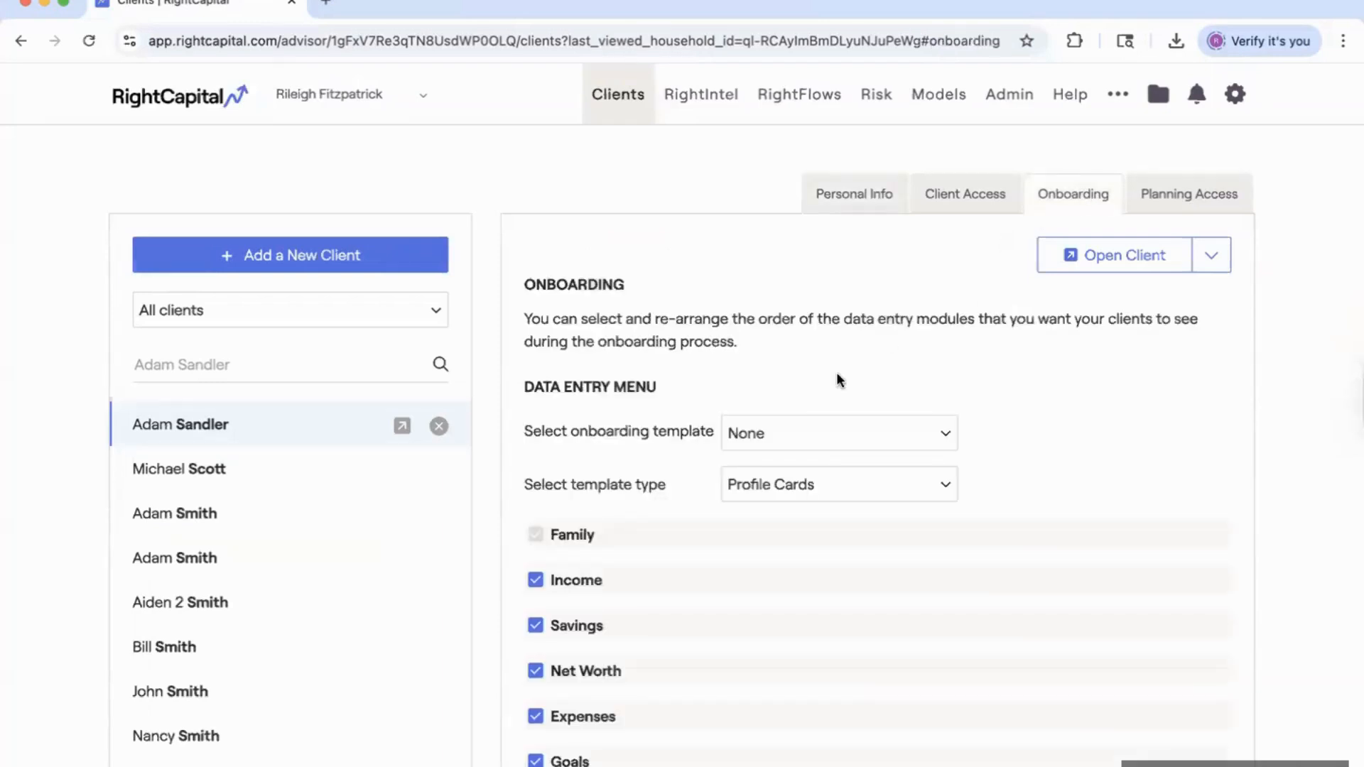
scroll(817, 391, "down", 1)
left_click(802, 406)
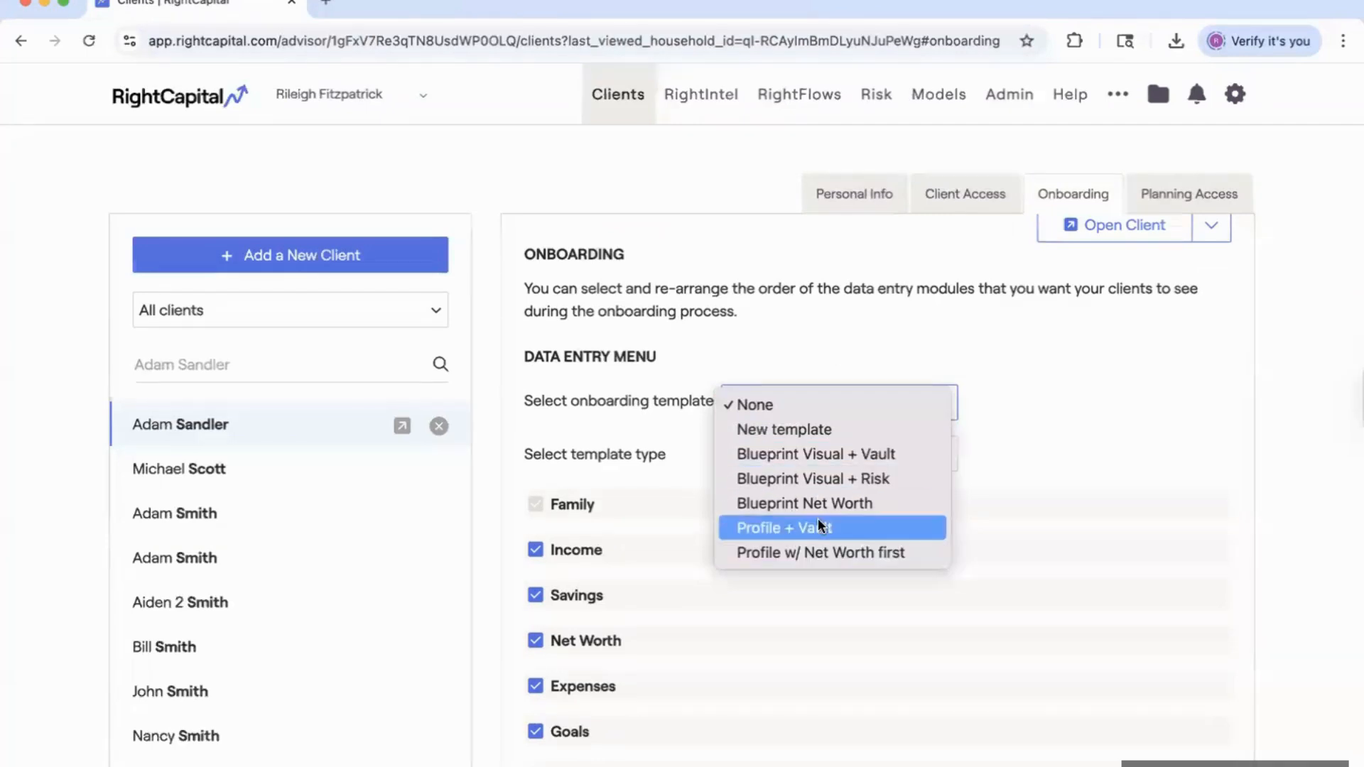
left_click(855, 527)
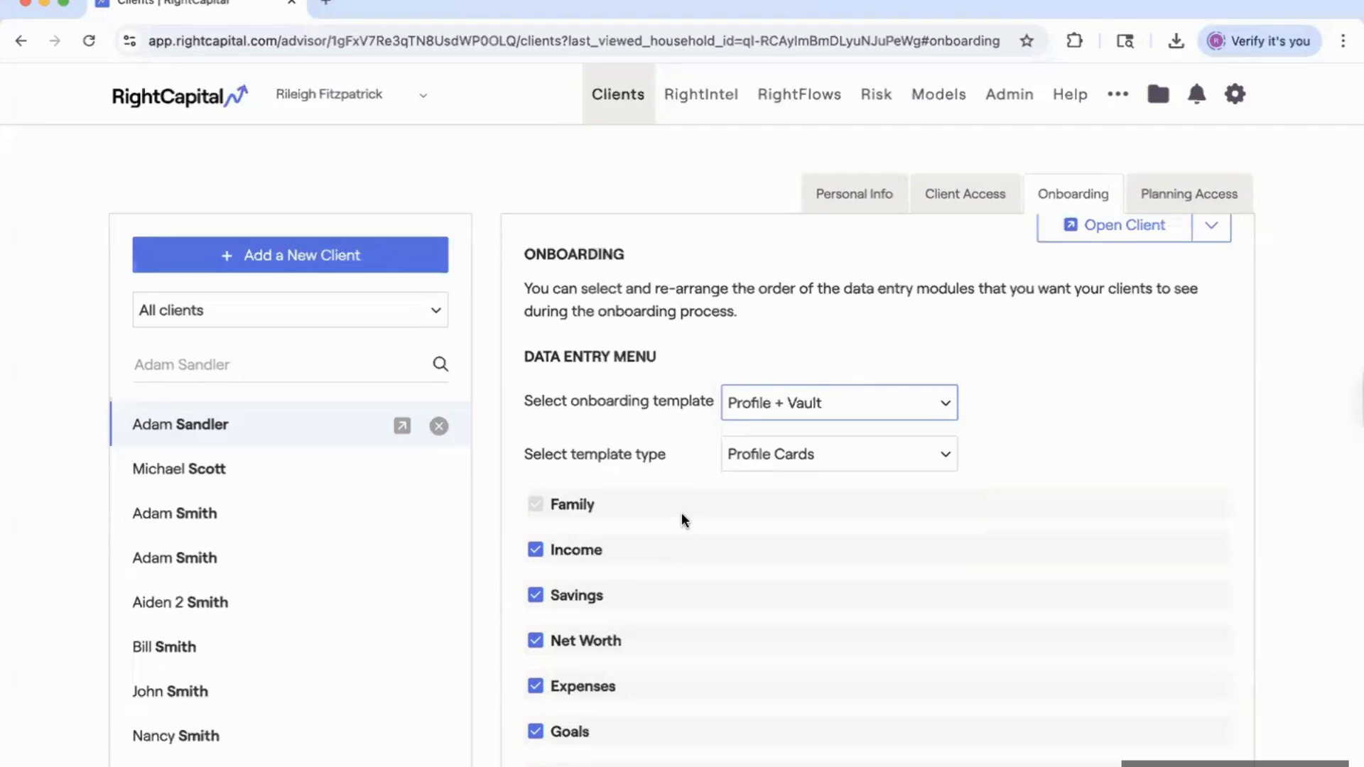
scroll(983, 581, "down", 2)
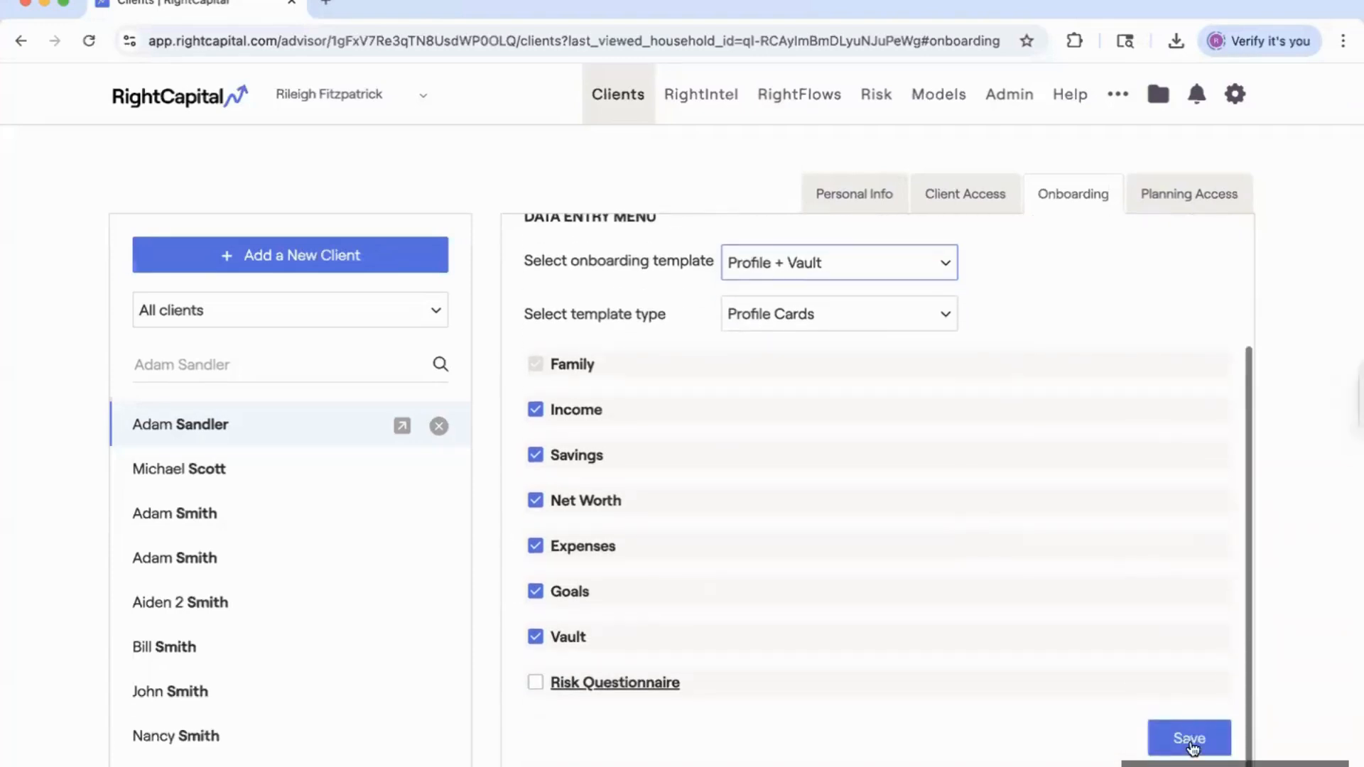
left_click(1191, 742)
scroll(922, 582, "up", 1)
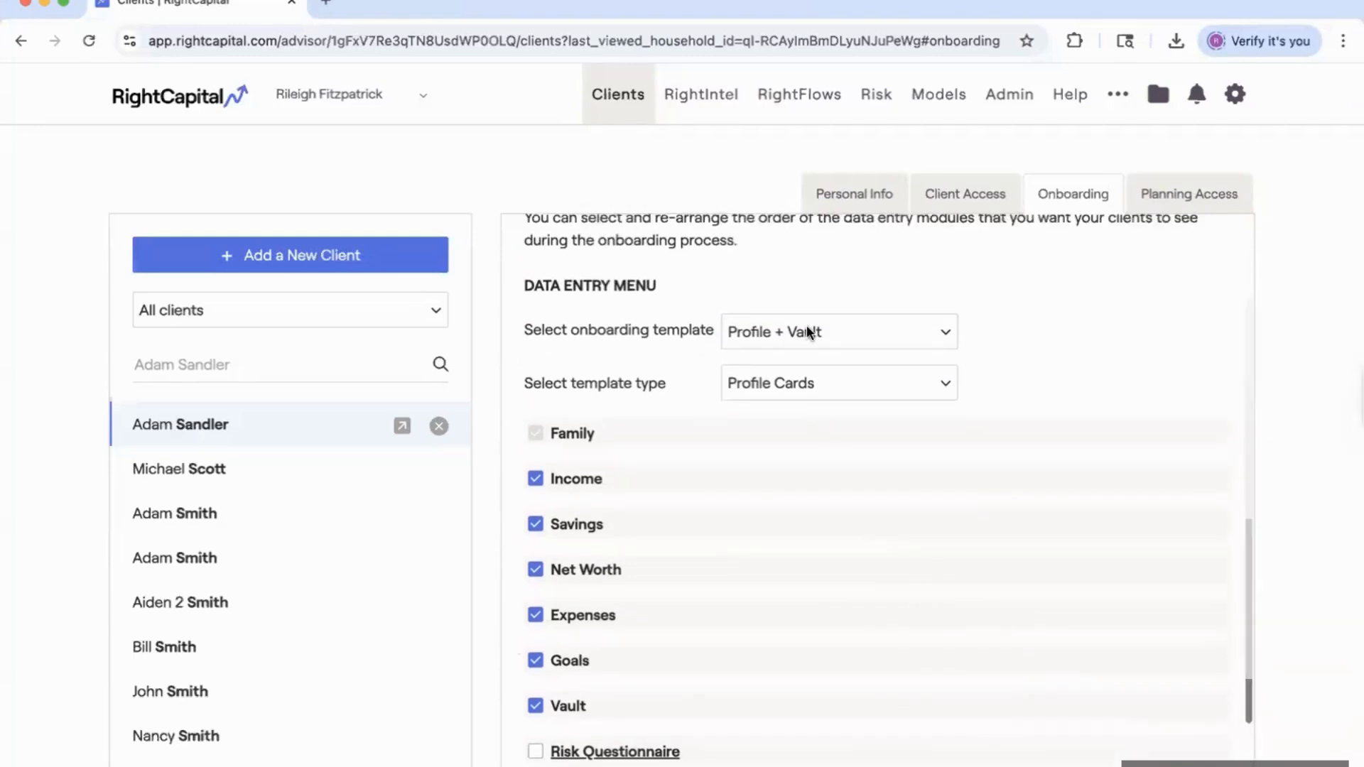
scroll(845, 384, "up", 2)
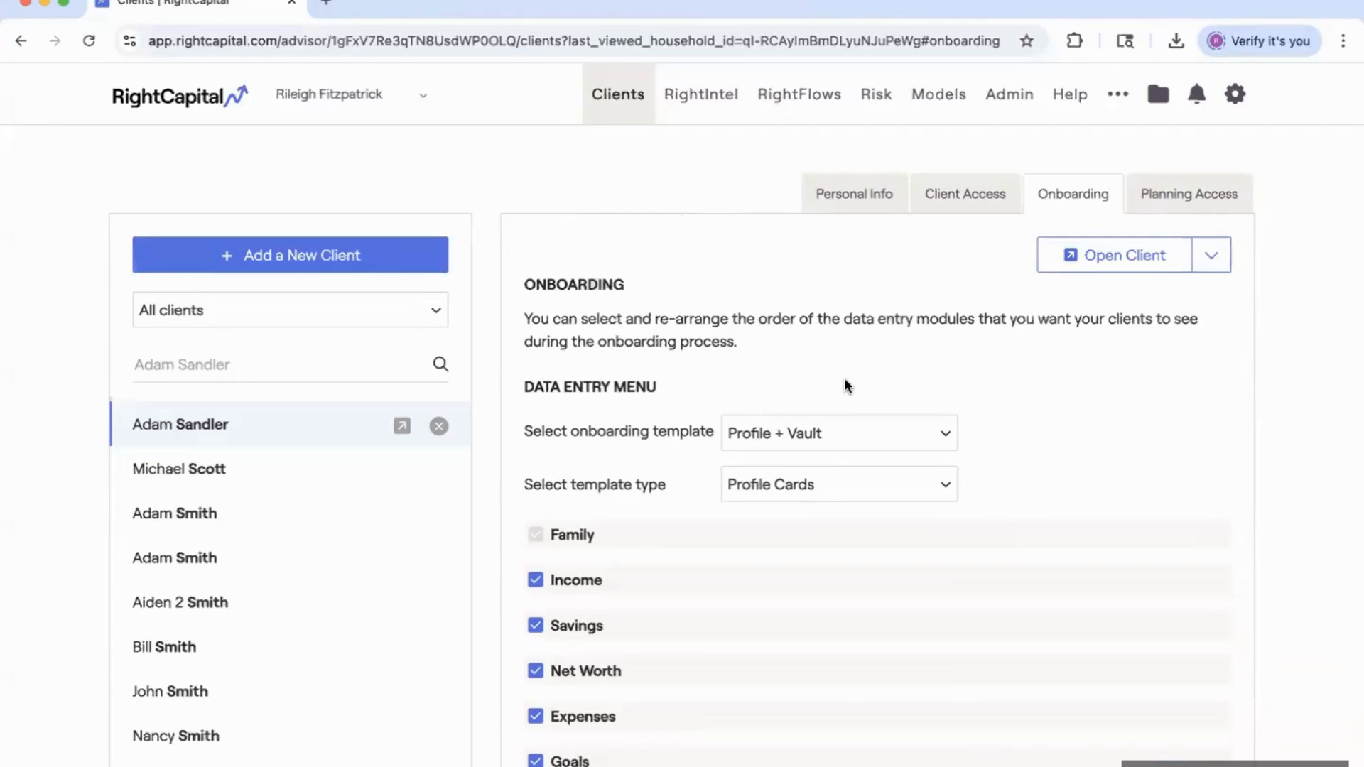
Open the new client's Client Access tab and its e-mail field.
left_click(949, 197)
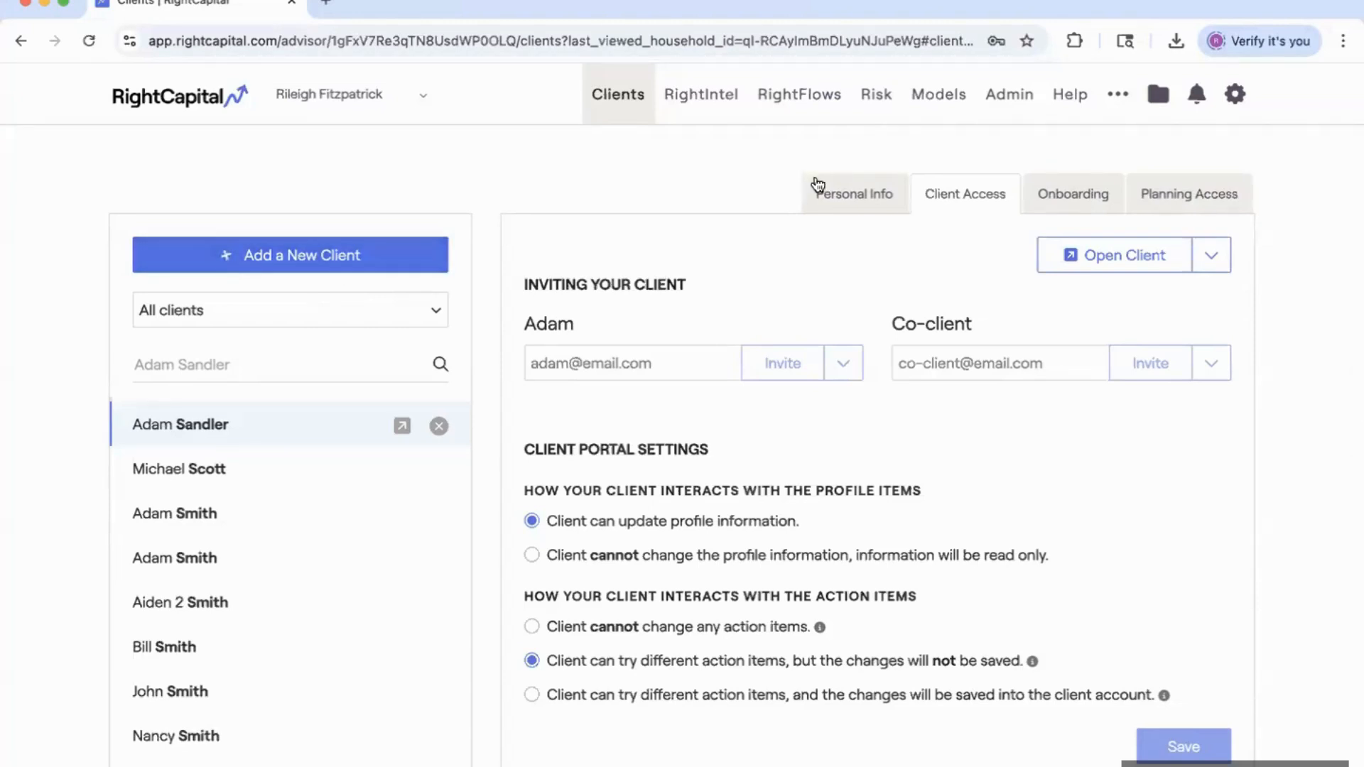
left_click(565, 375)
scroll(270, 622, "down", 3)
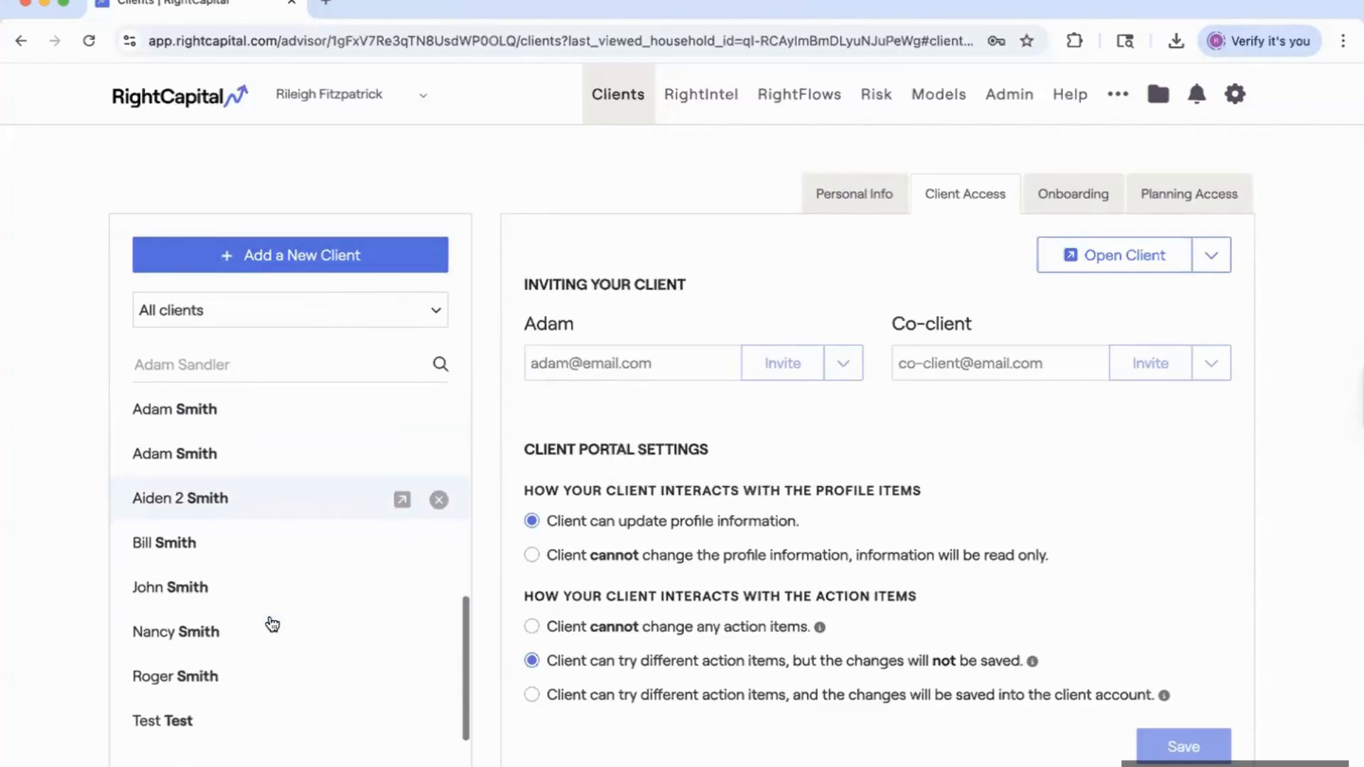
scroll(272, 624, "up", 5)
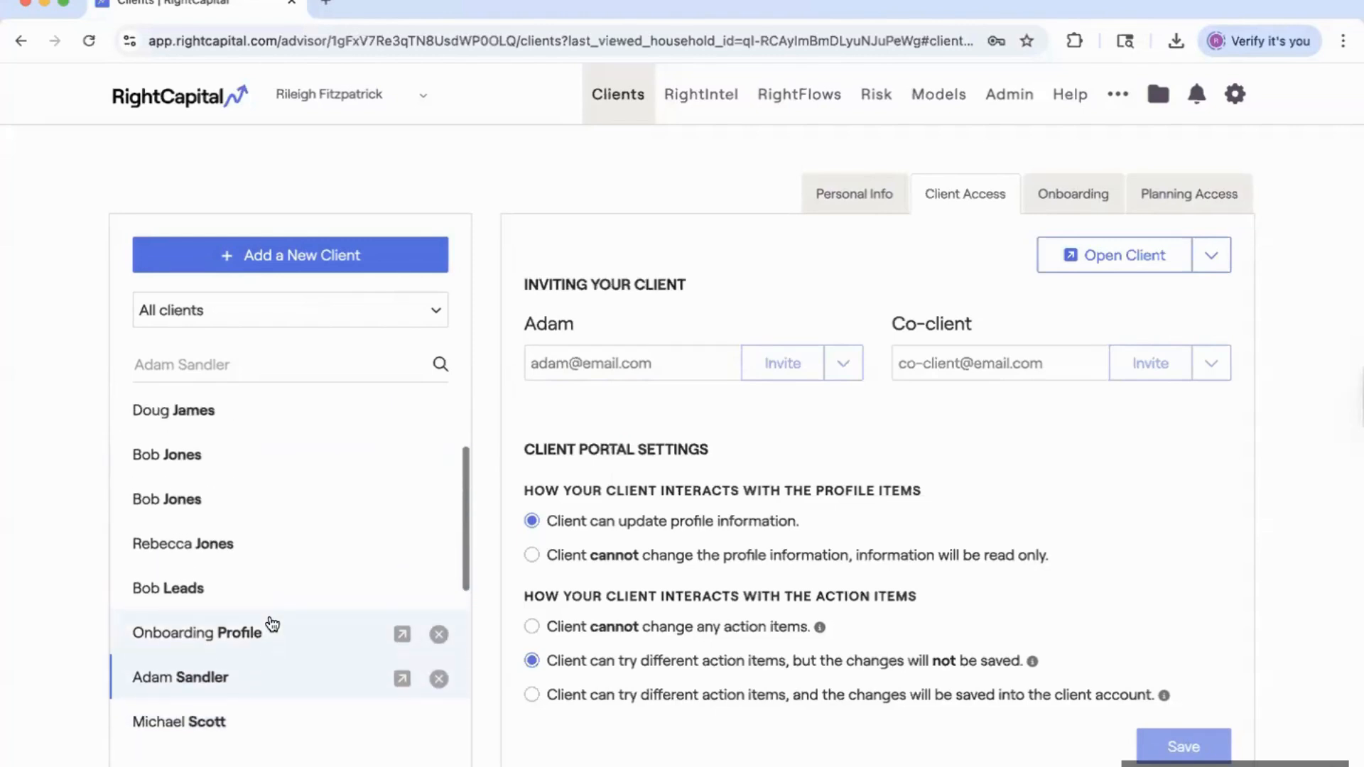
Compare another client's invitation status and access options, then reselect the new client.
left_click(210, 412)
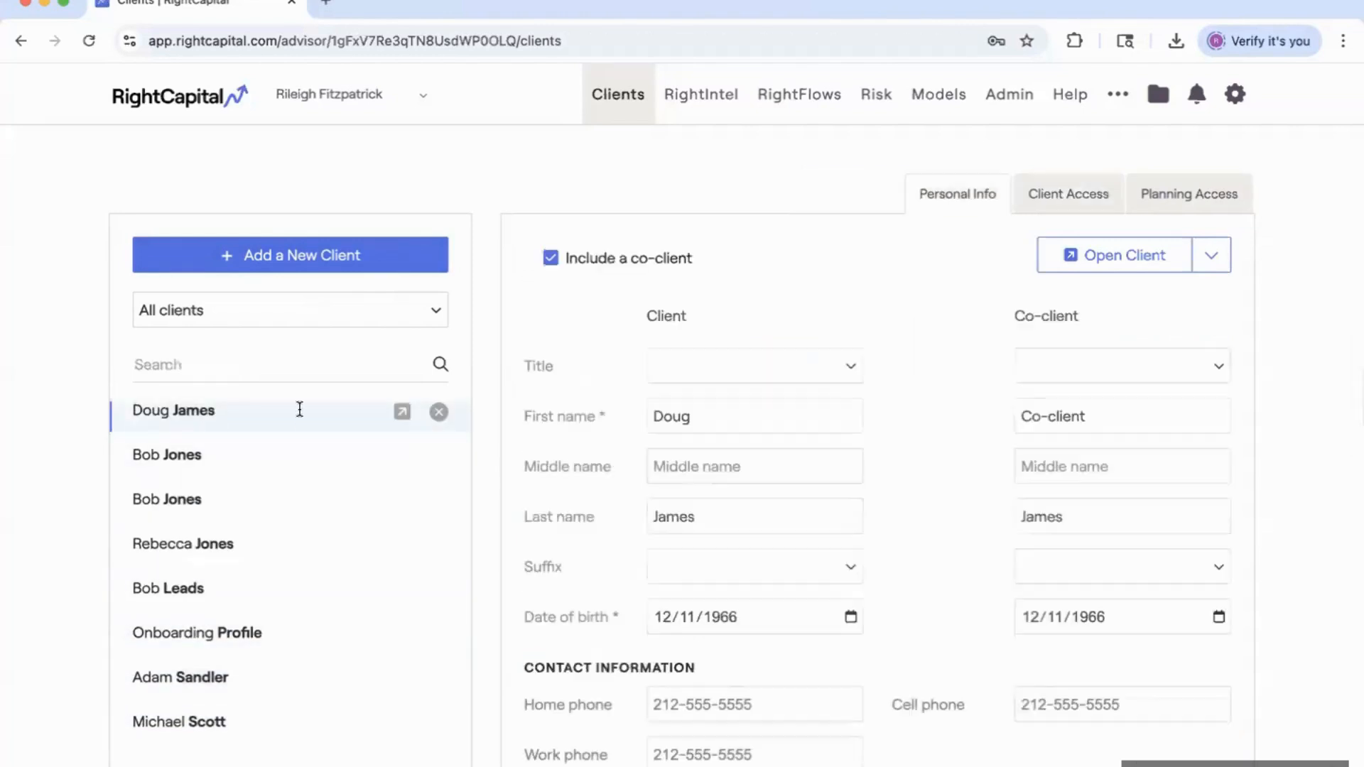
left_click(1059, 205)
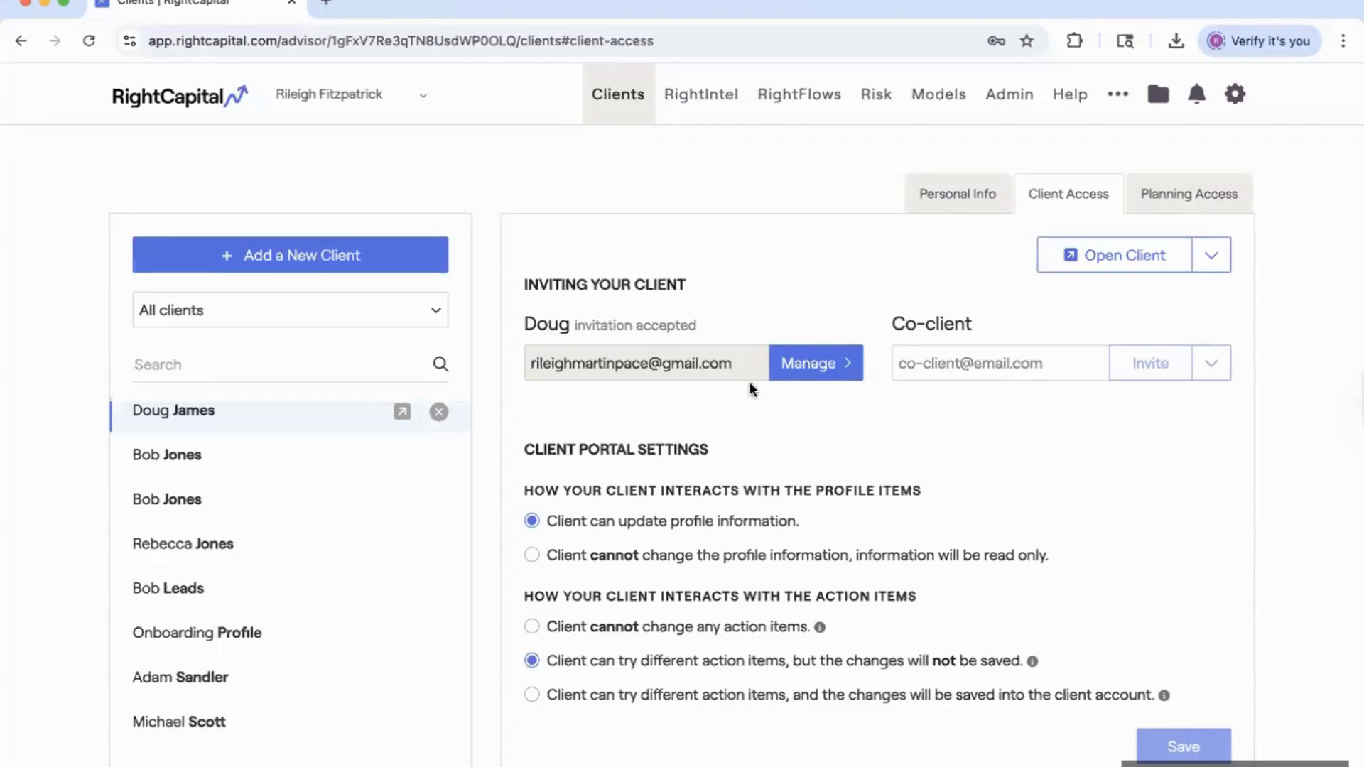
left_click(843, 366)
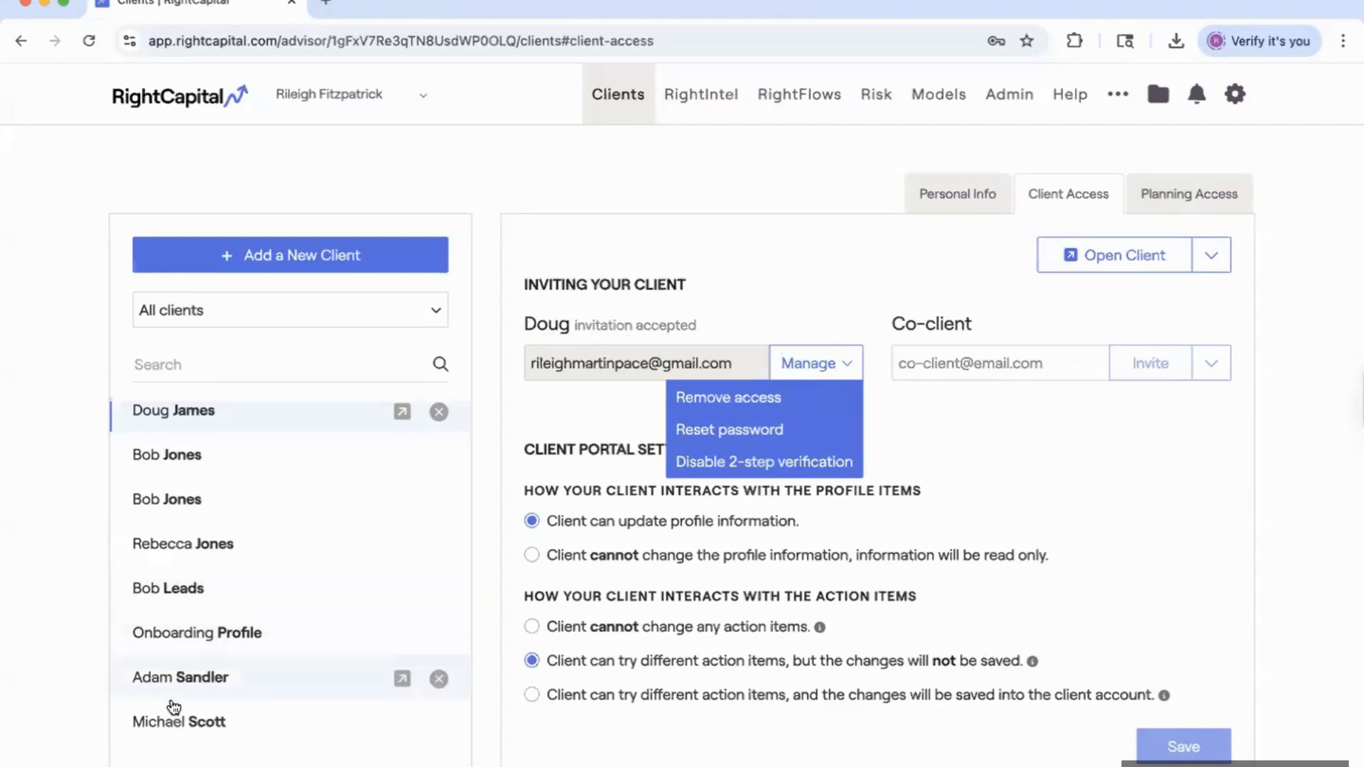
left_click(213, 677)
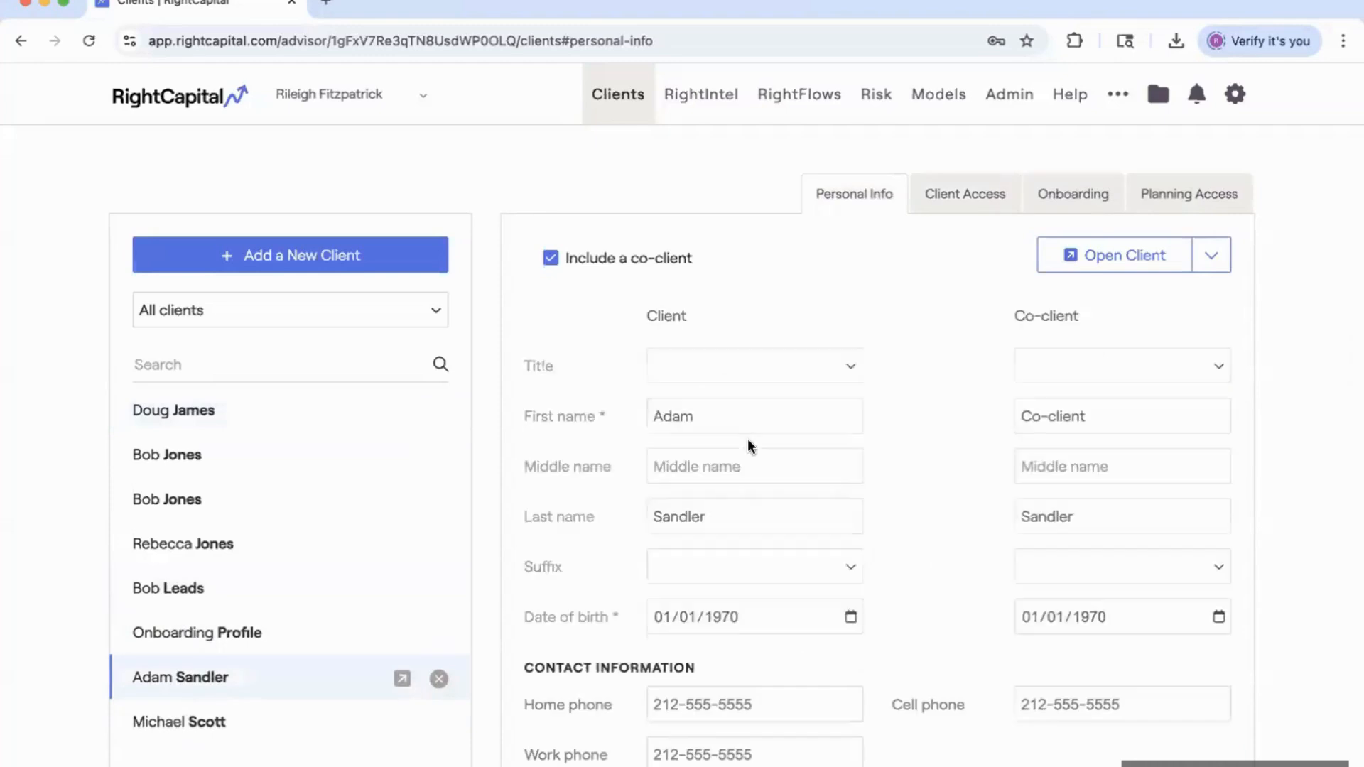
Enter the new client's e-mail address on the Client Access tab.
left_click(963, 192)
left_click(590, 355)
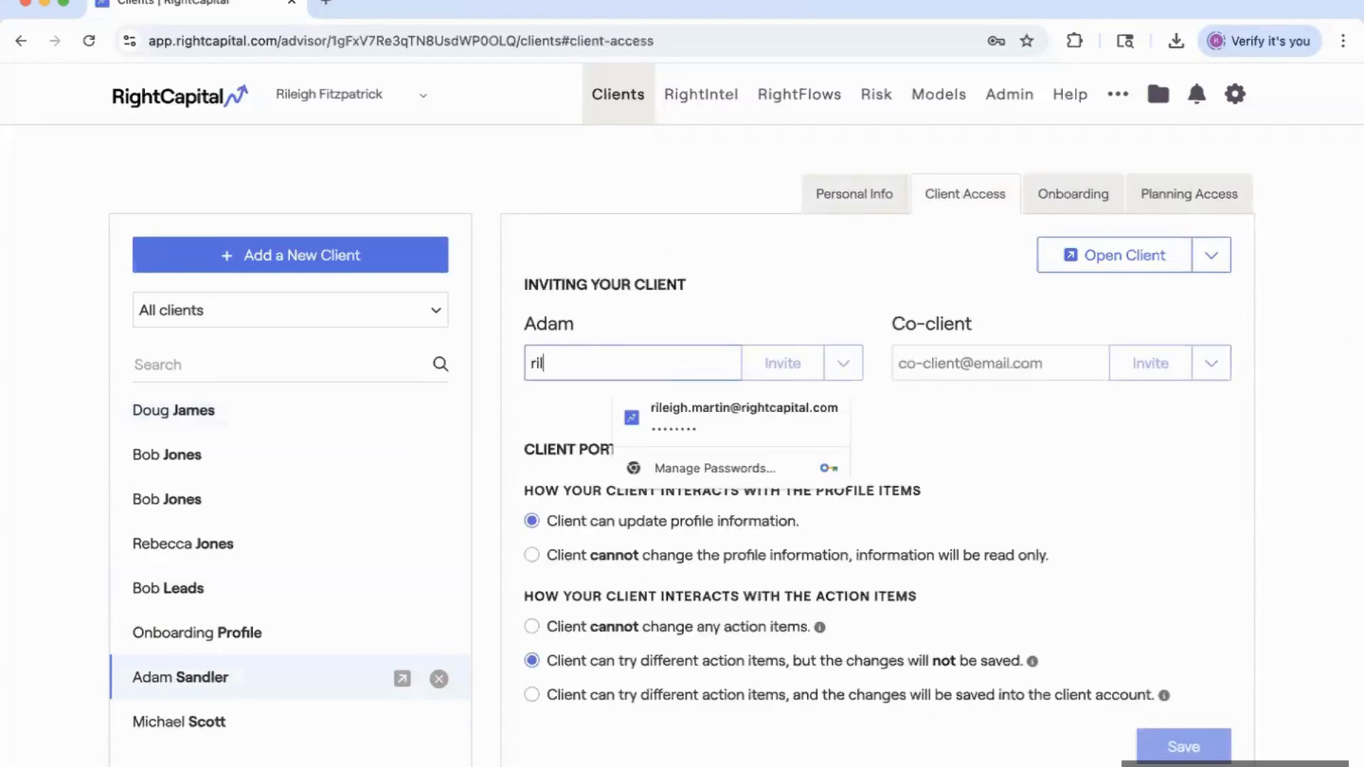
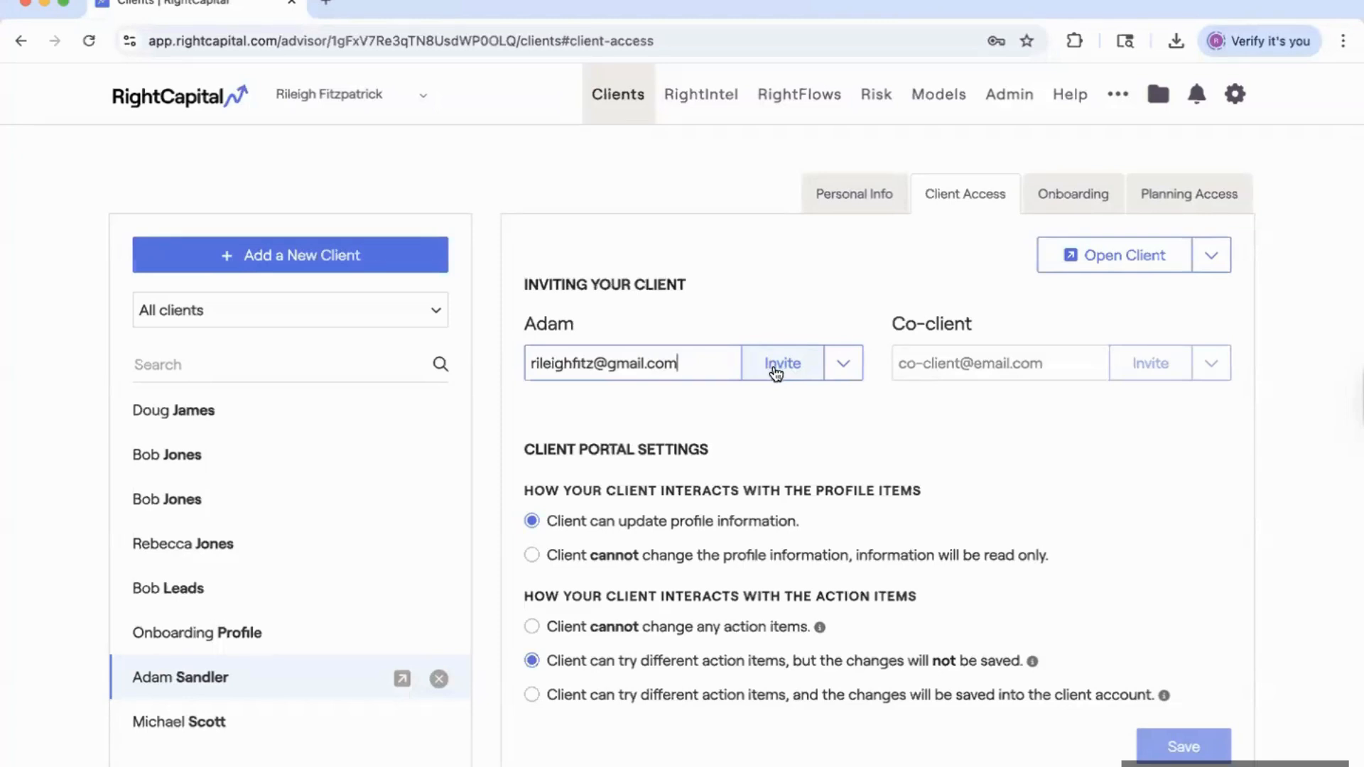
Generate a direct signup link for the client from the Invite options.
left_click(842, 370)
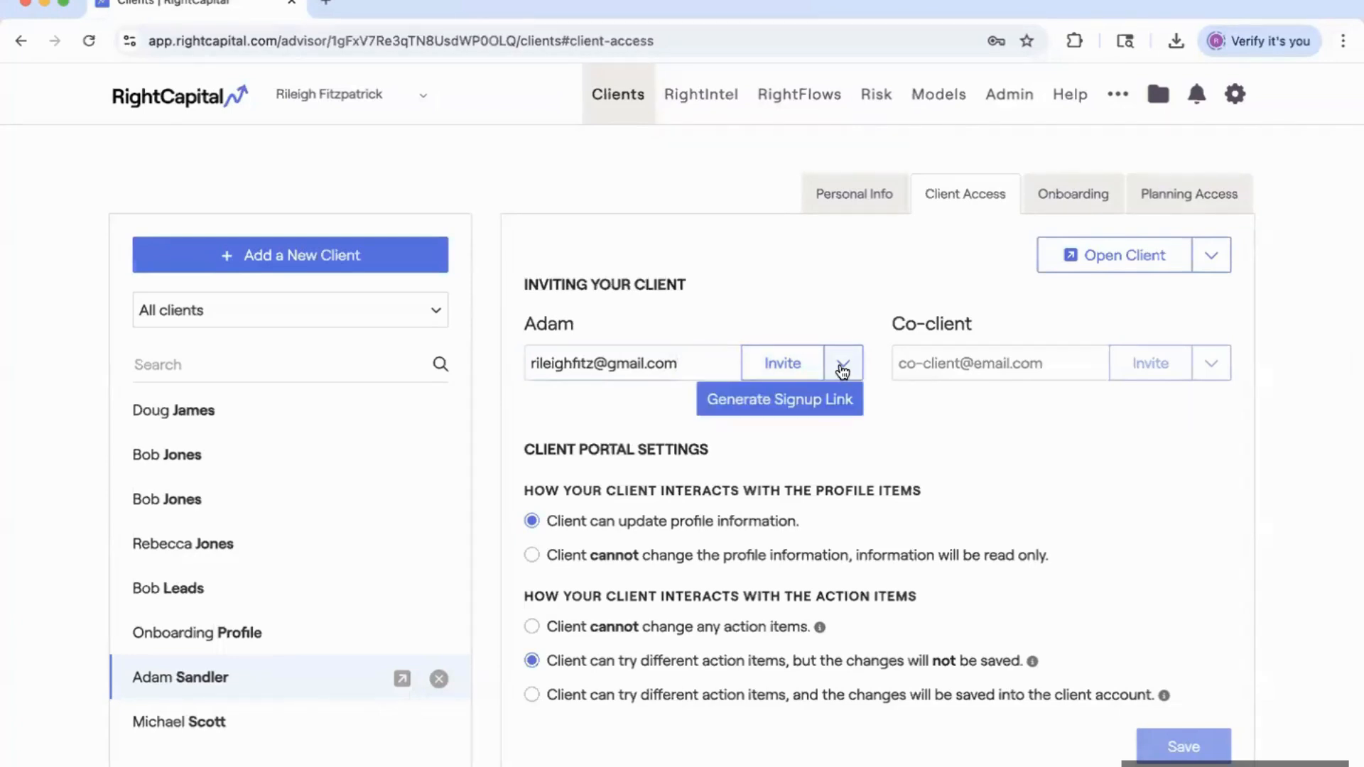
left_click(795, 399)
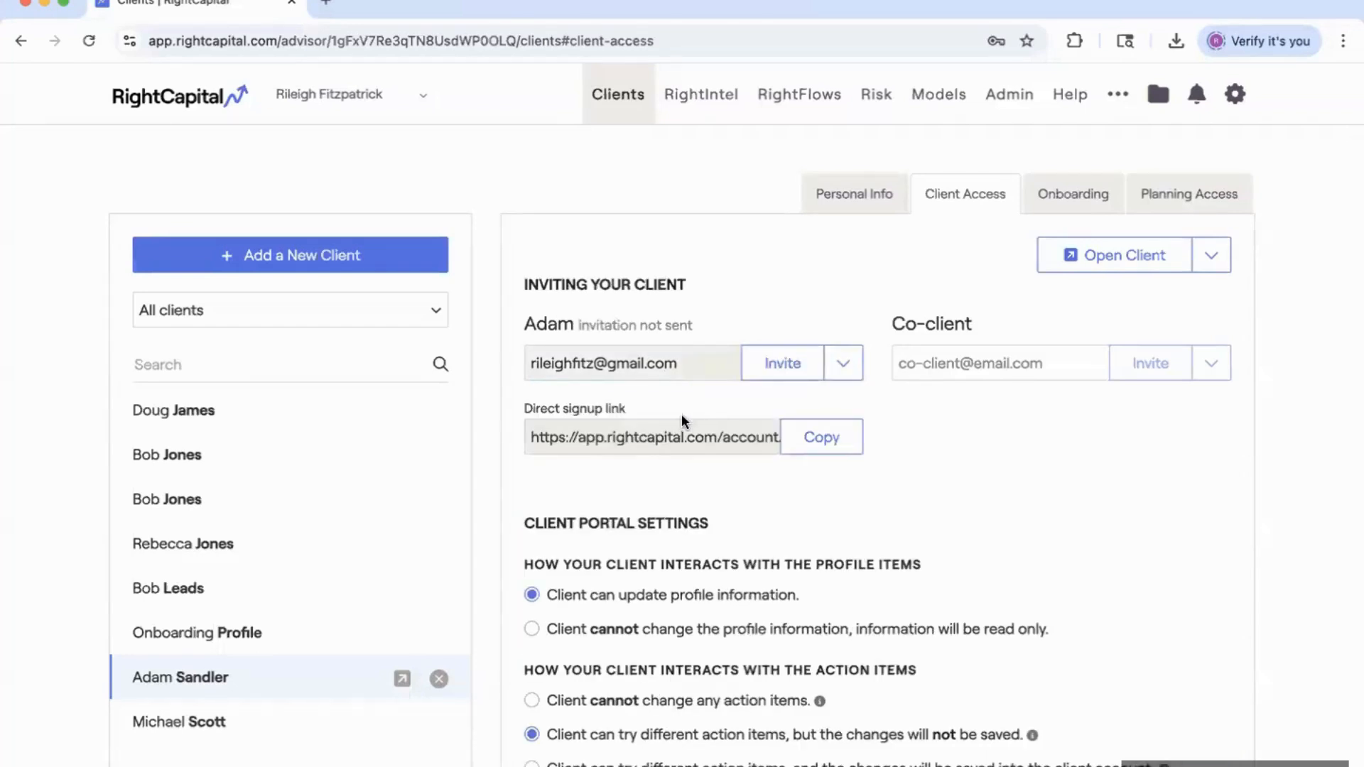
left_click(629, 441)
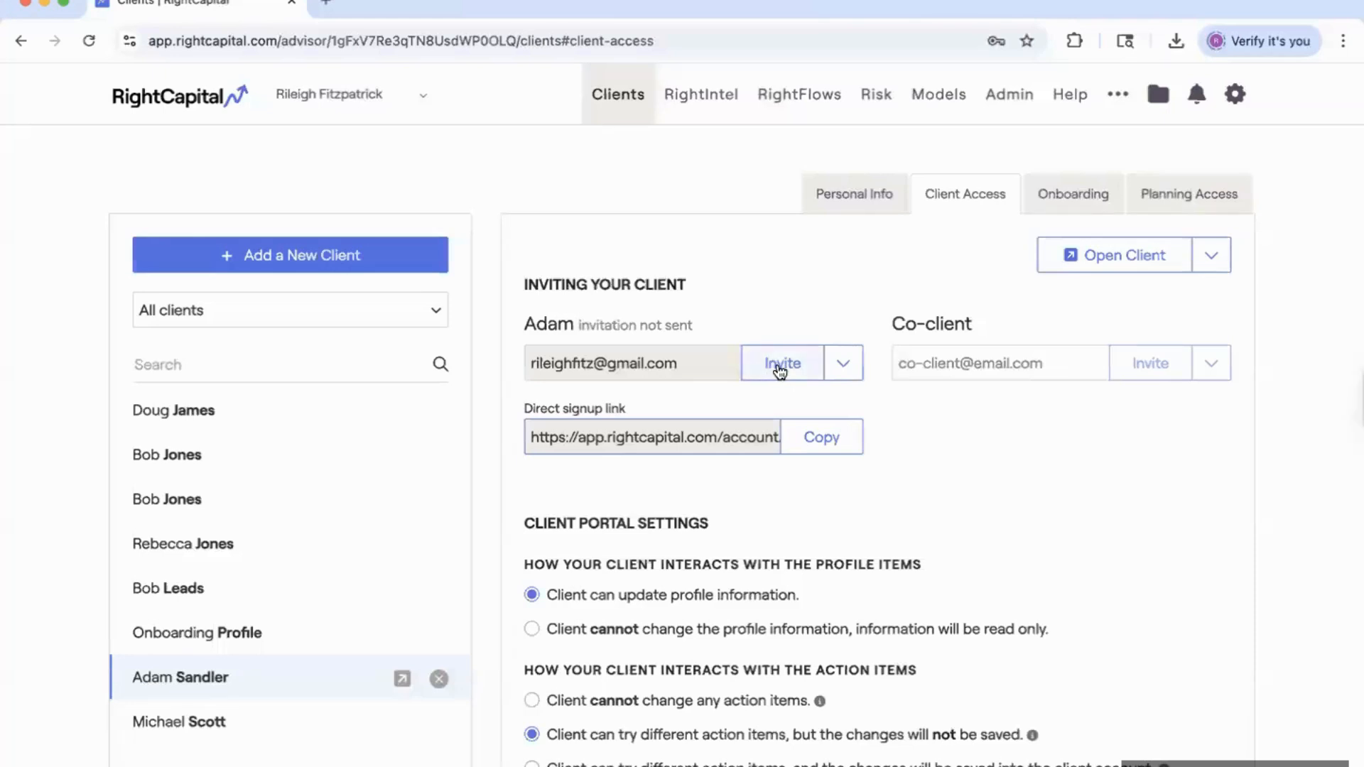
left_click(841, 368)
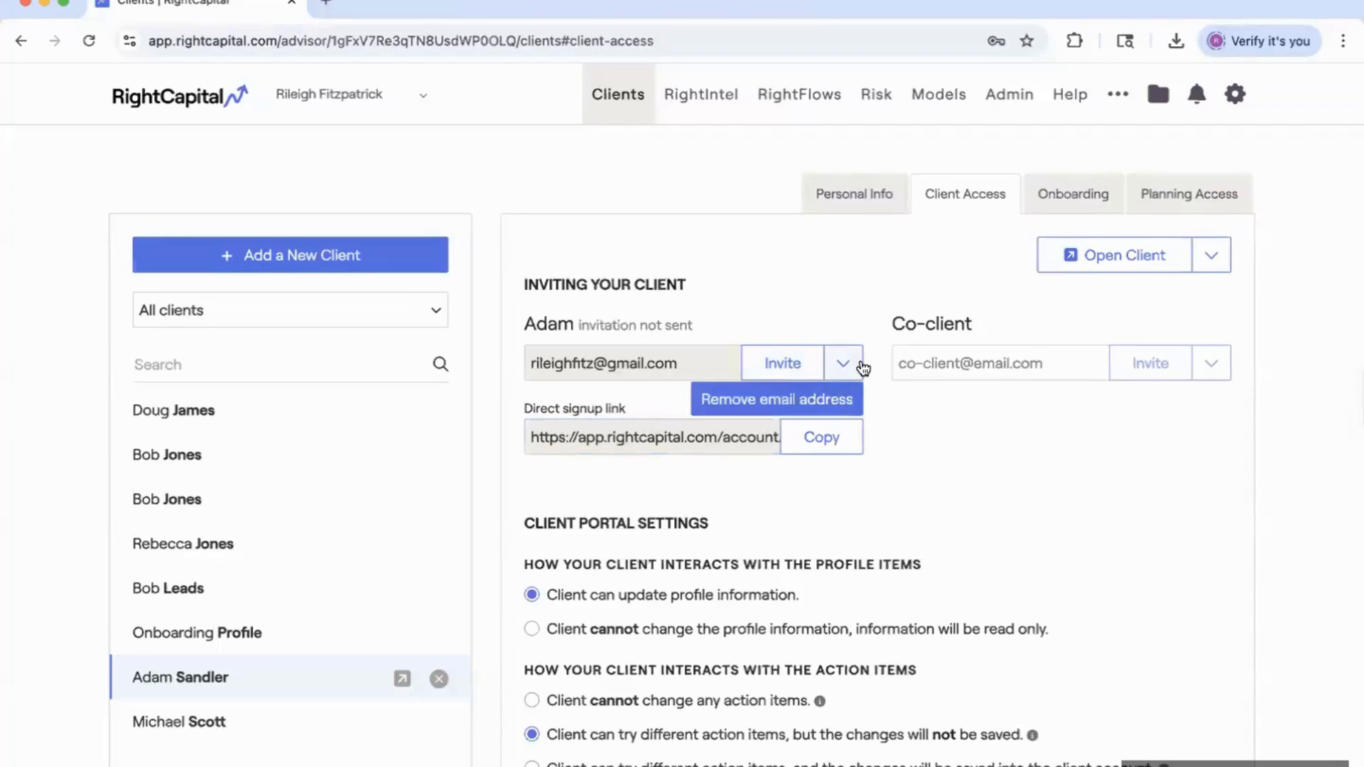
left_click(851, 310)
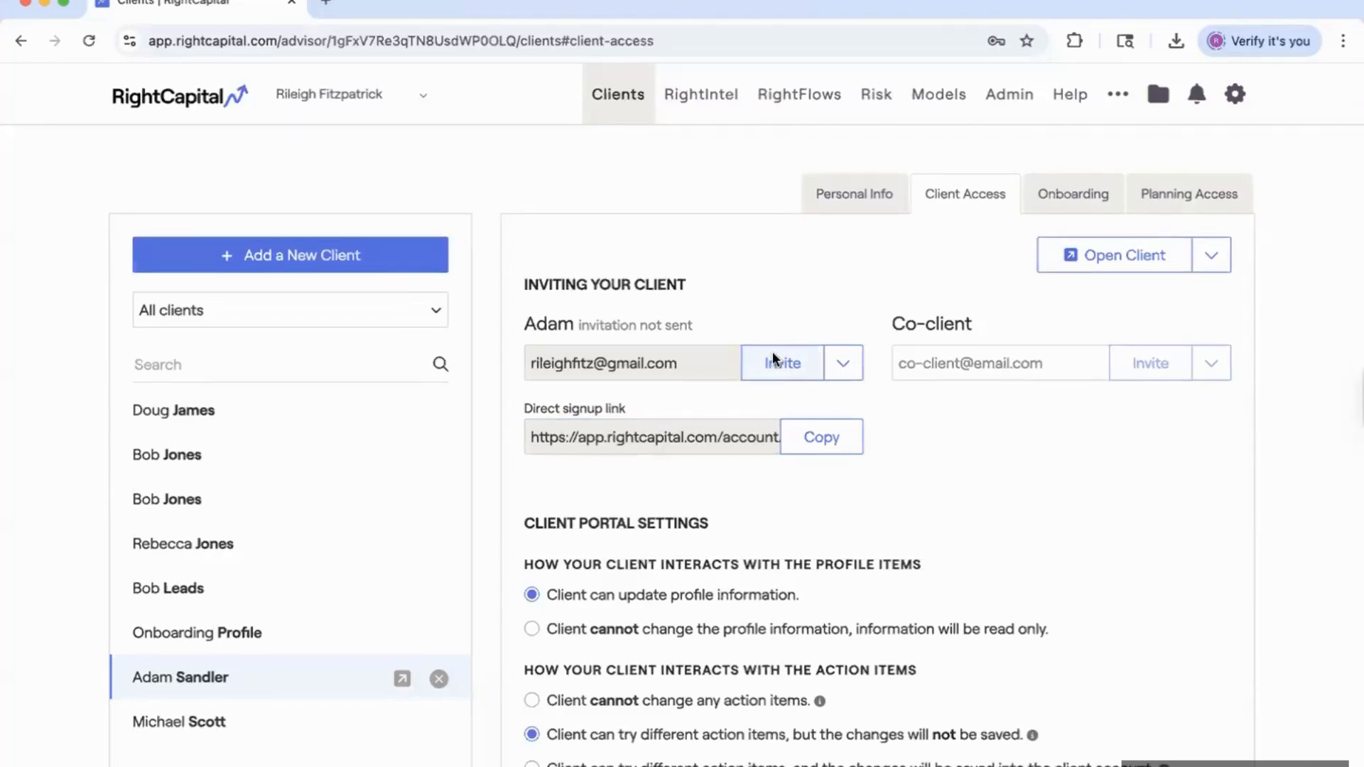
left_click(1238, 103)
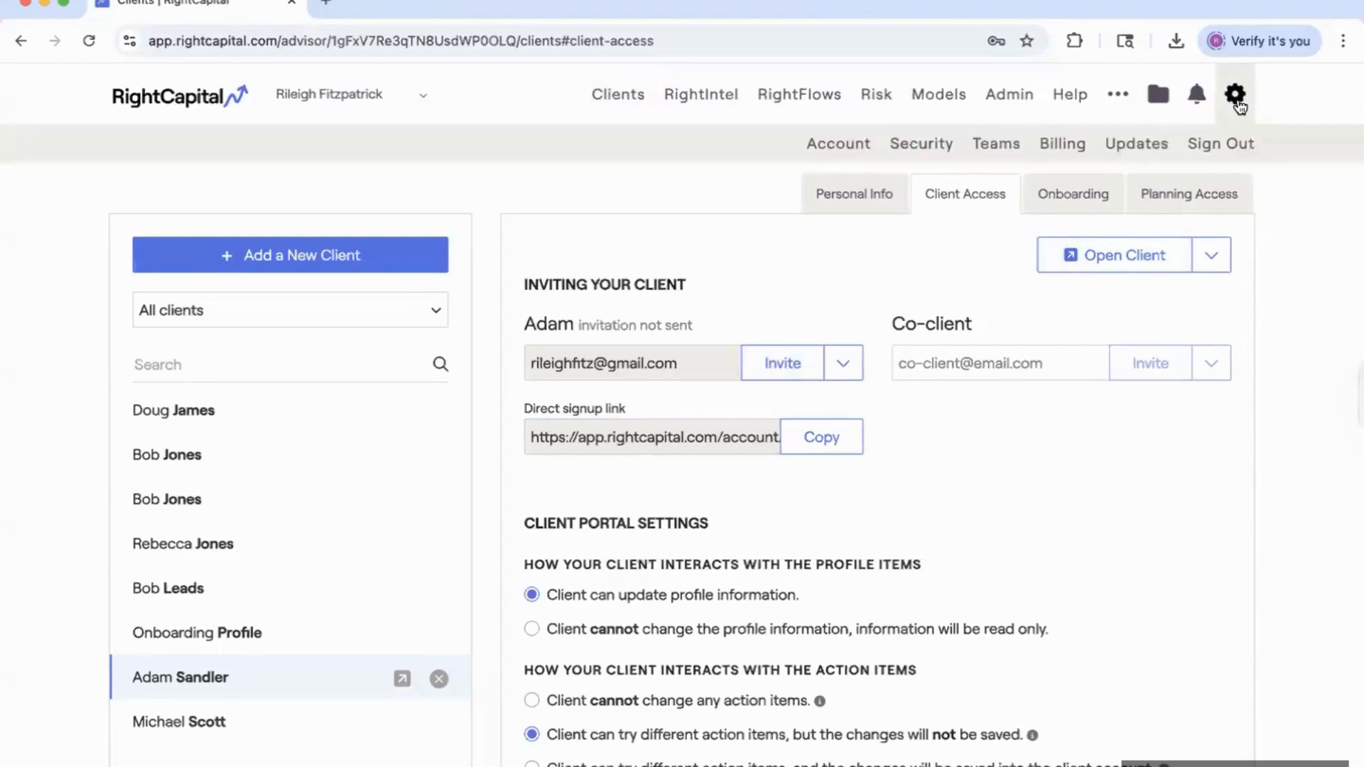
Review the client invitation email templates under Account > Customization.
left_click(839, 146)
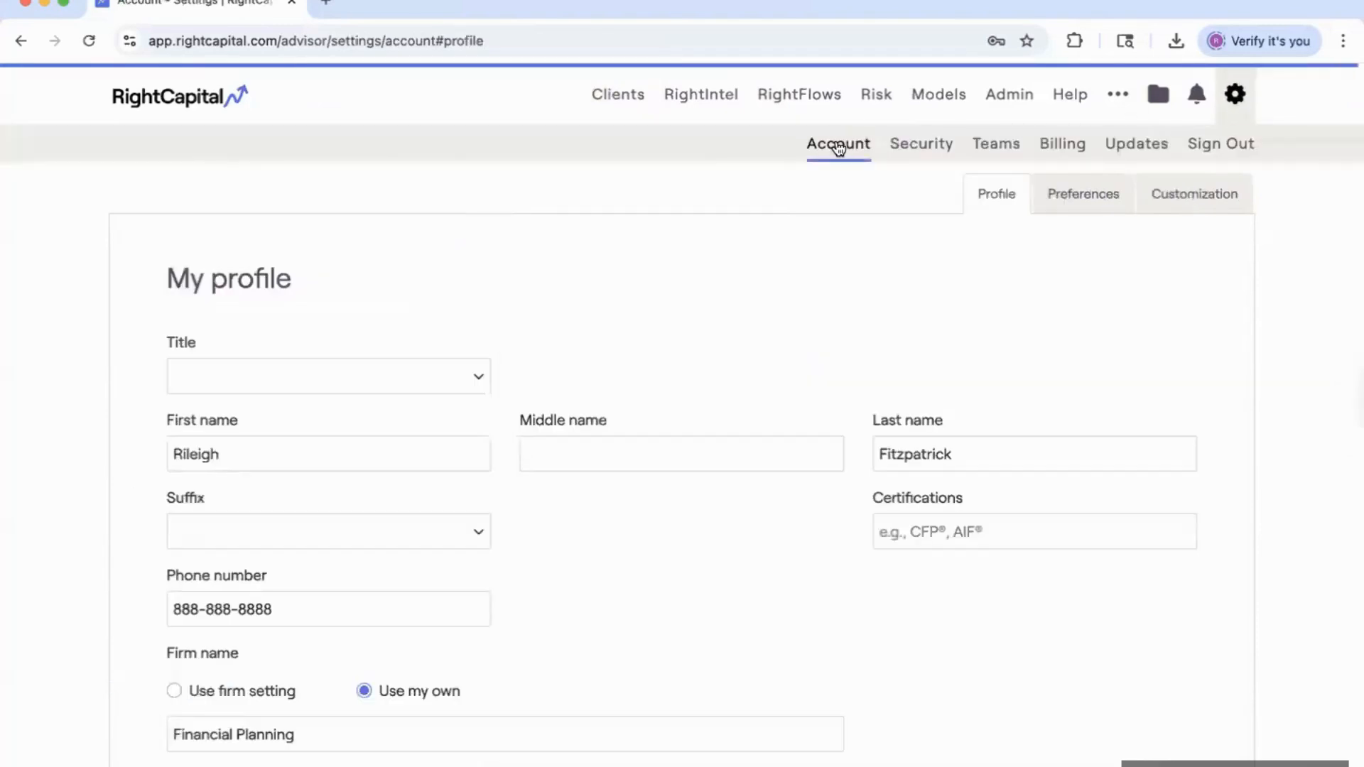
left_click(1178, 199)
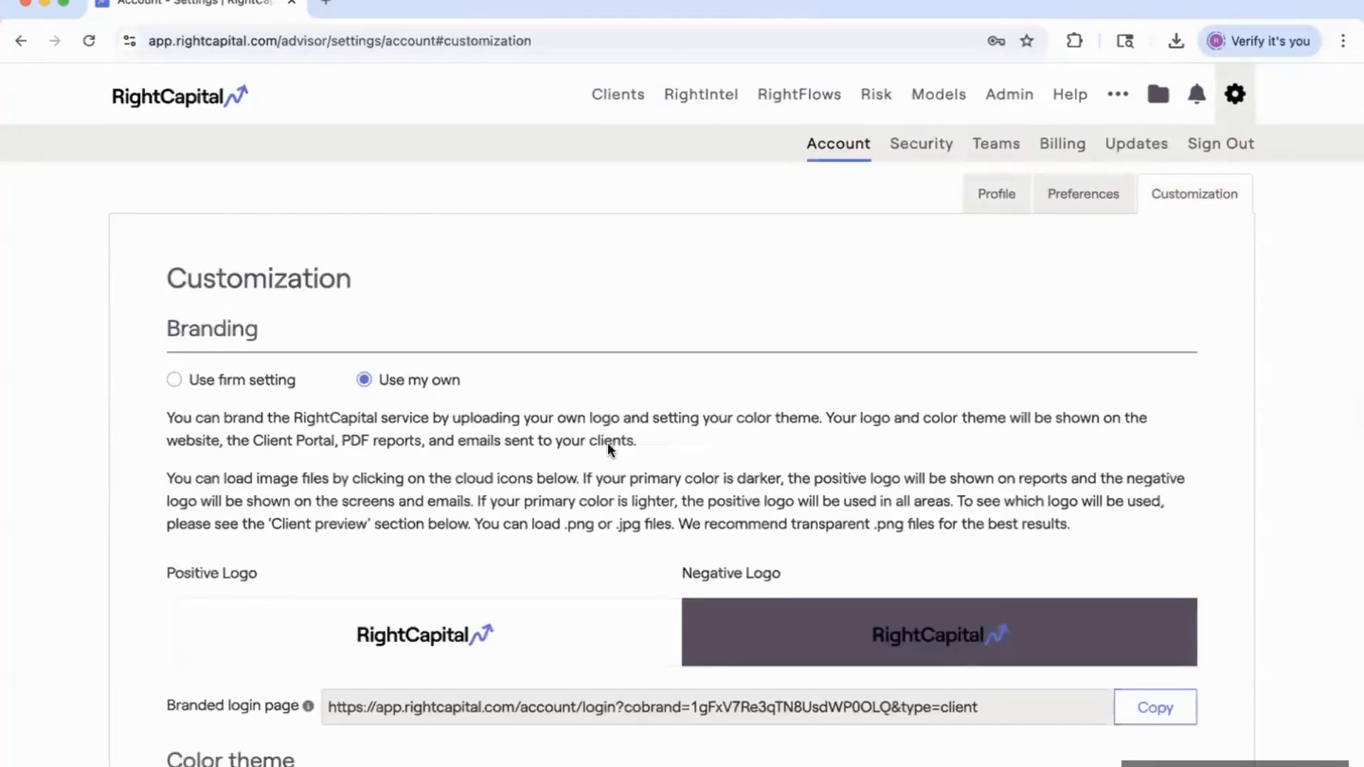
scroll(607, 442, "down", 14)
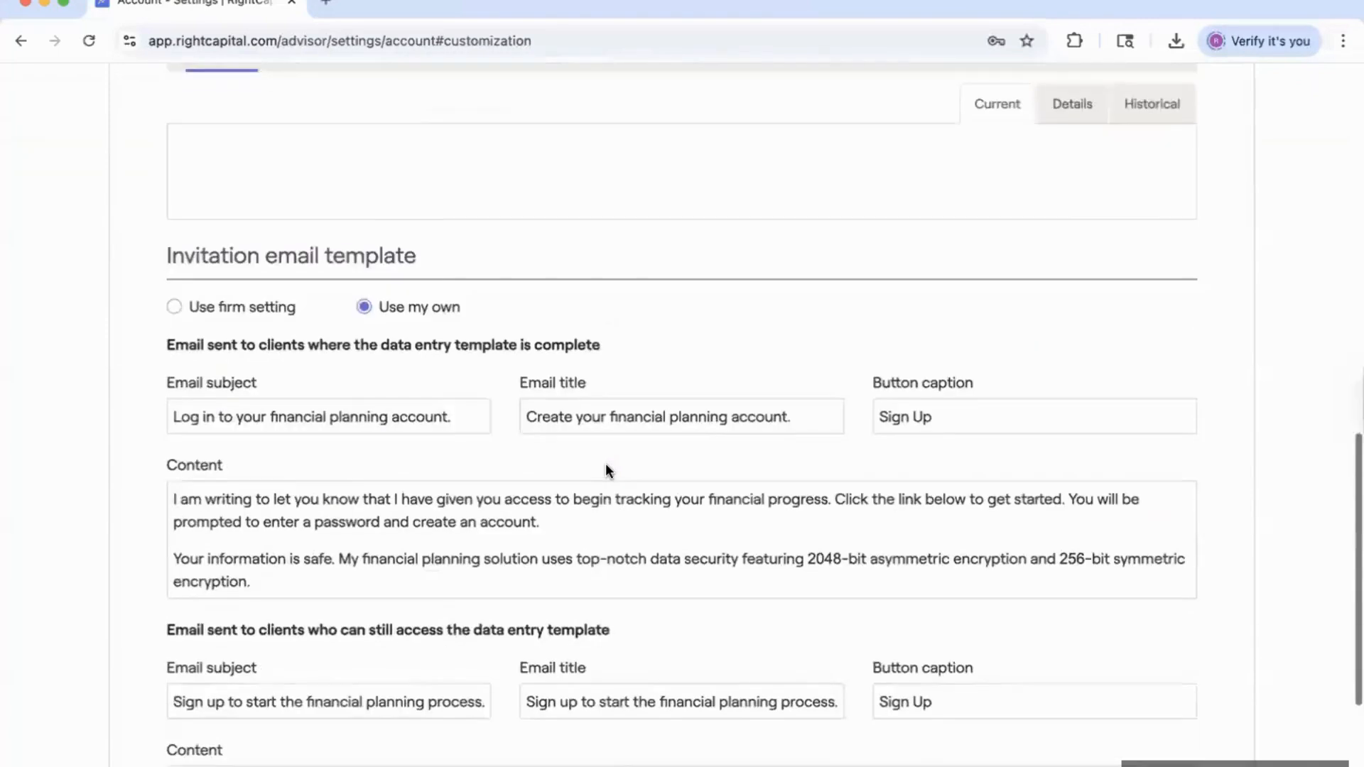
scroll(606, 467, "down", 2)
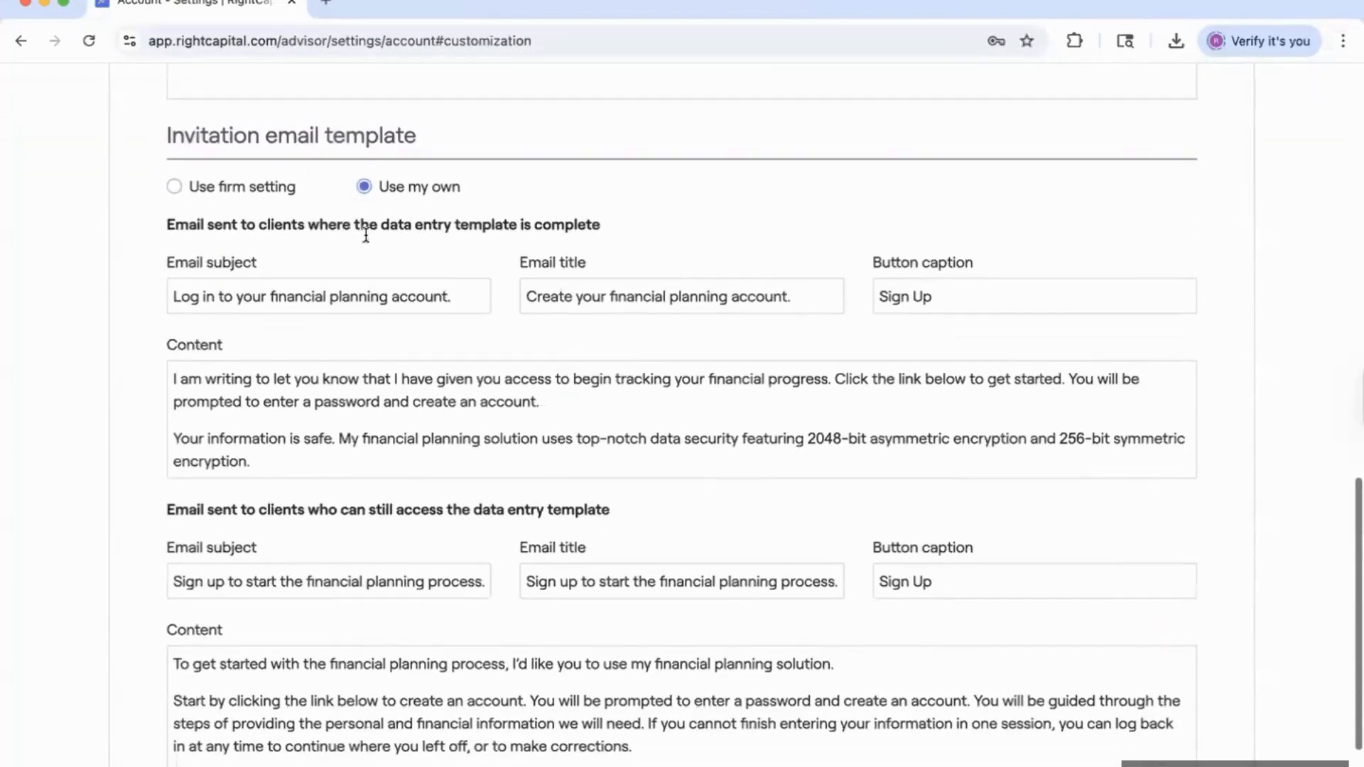
scroll(381, 267, "down", 1)
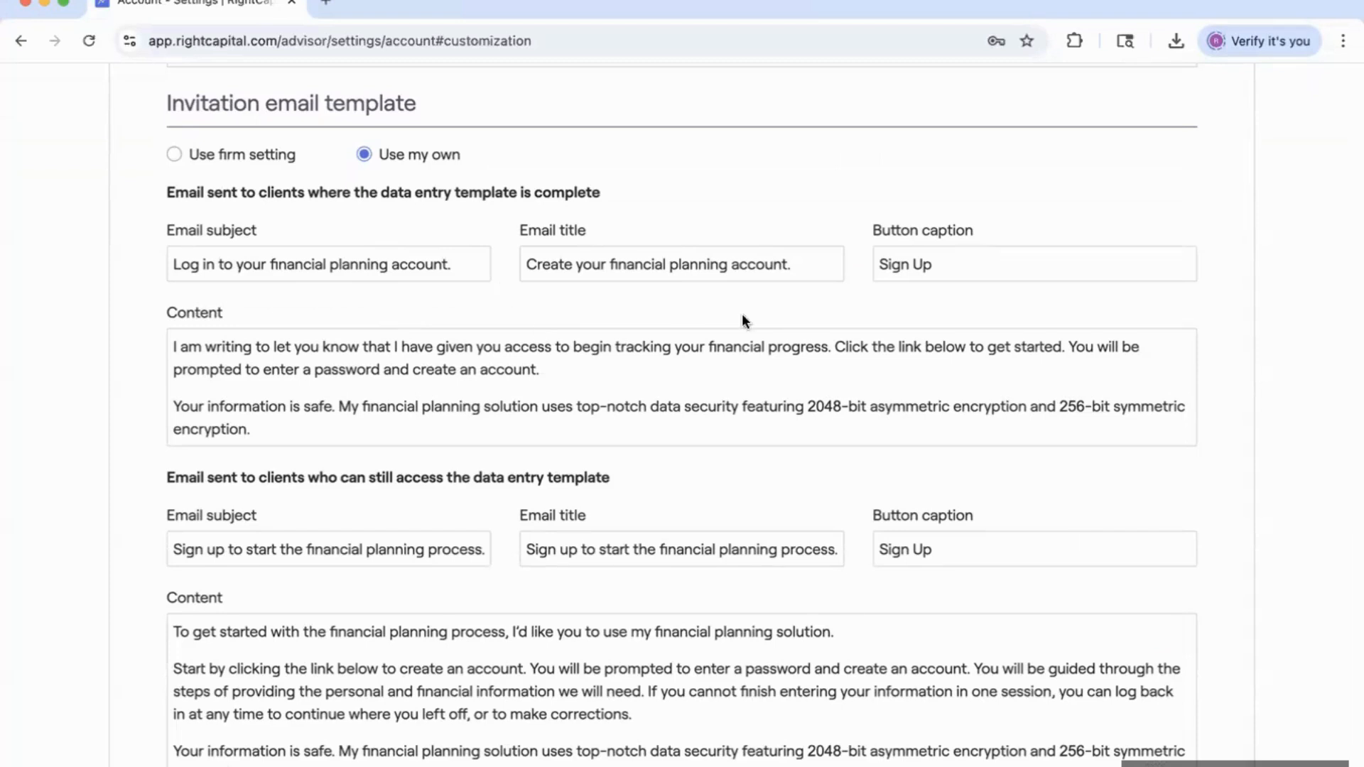
scroll(693, 442, "down", 3)
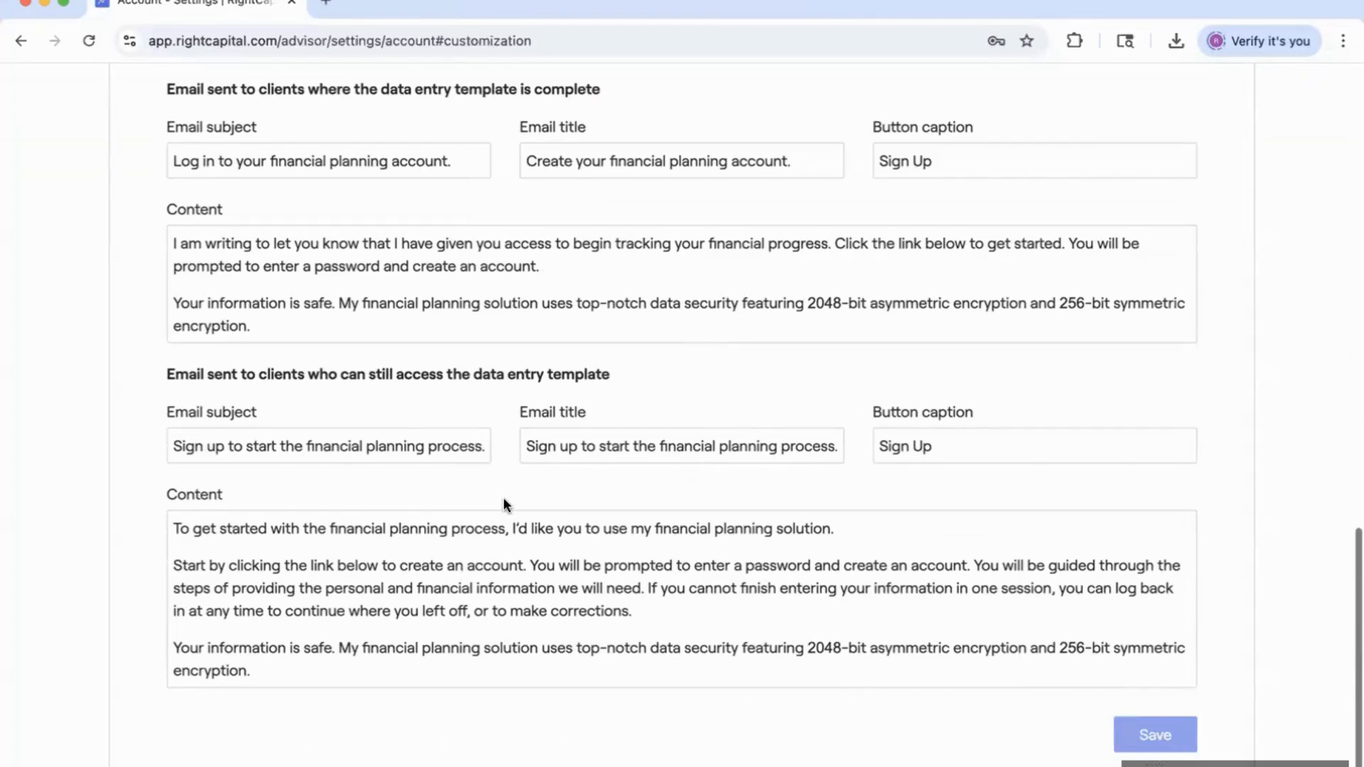
scroll(503, 503, "up", 1)
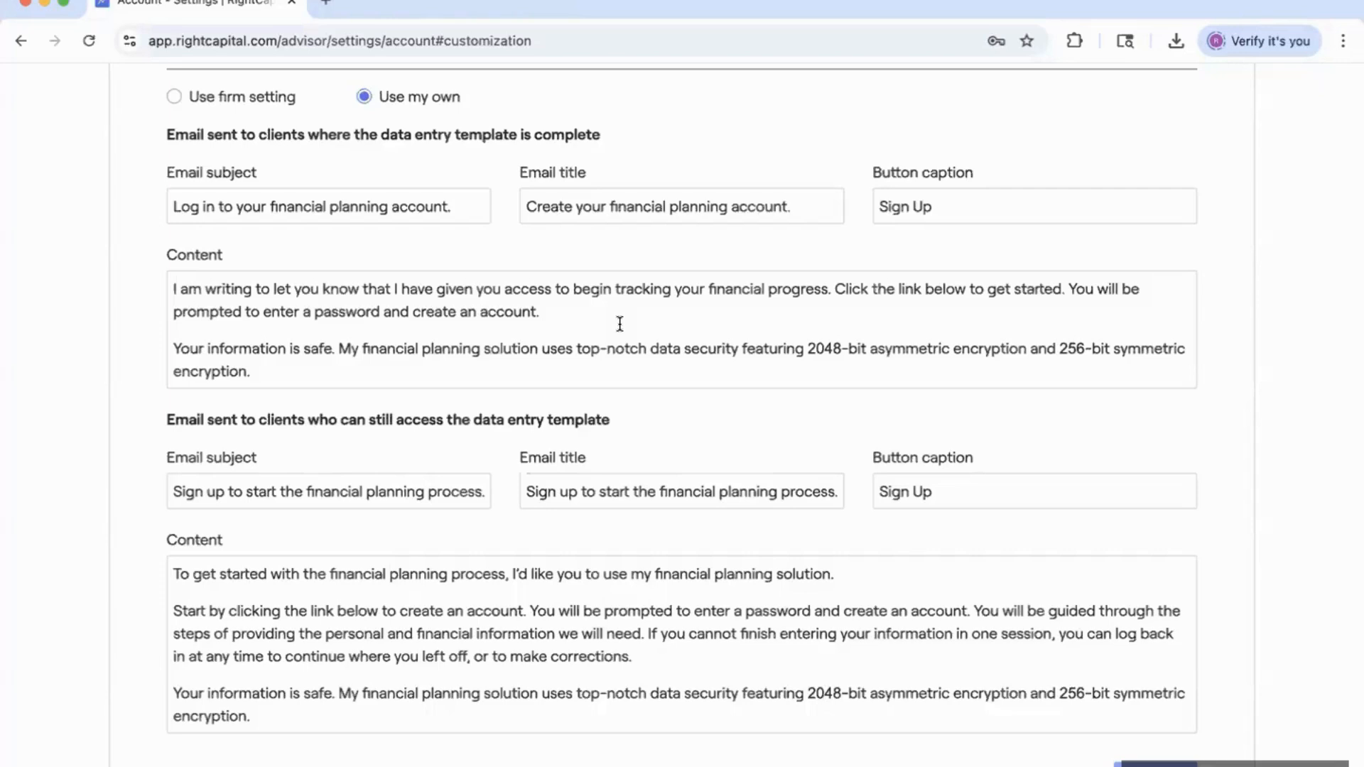
scroll(620, 324, "up", 10)
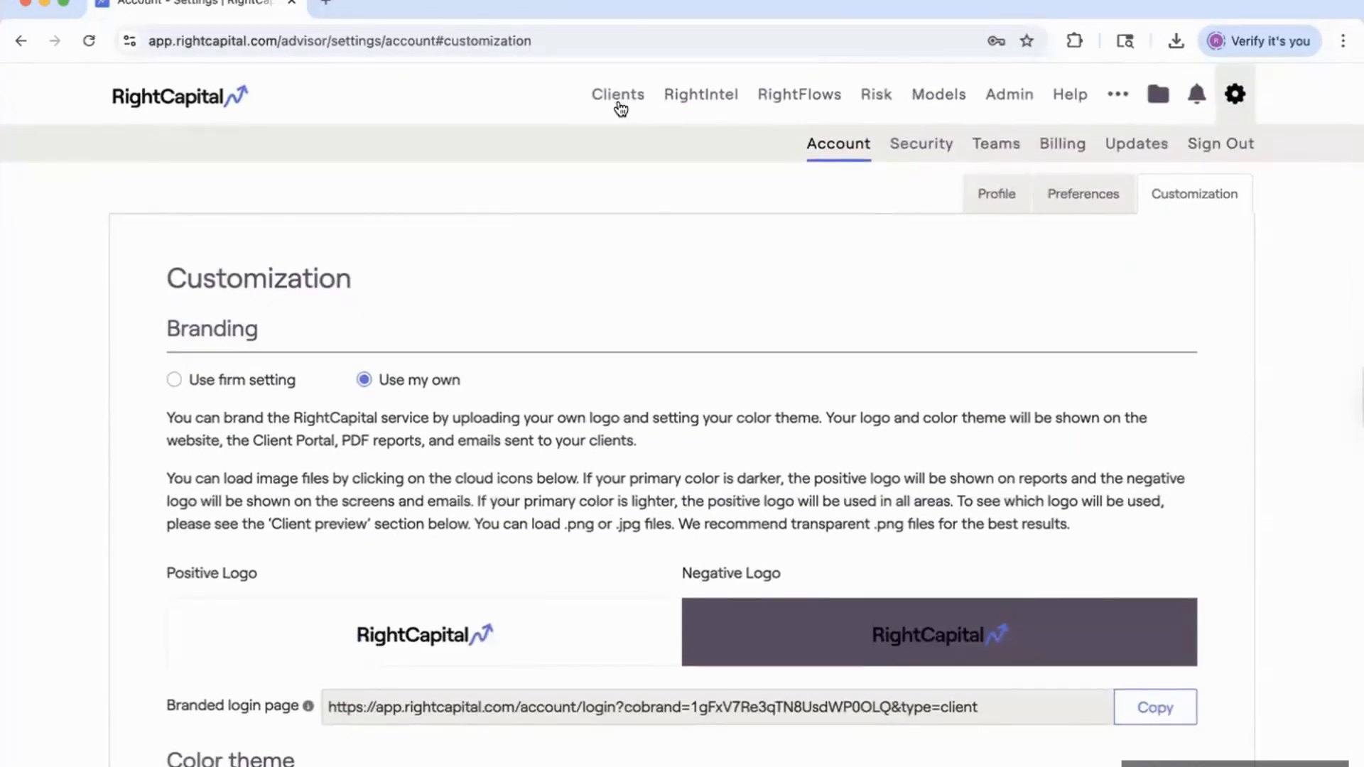
Search for the new client, copy their direct signup link, and open an incognito window.
left_click(618, 99)
left_click(269, 365)
type("ada")
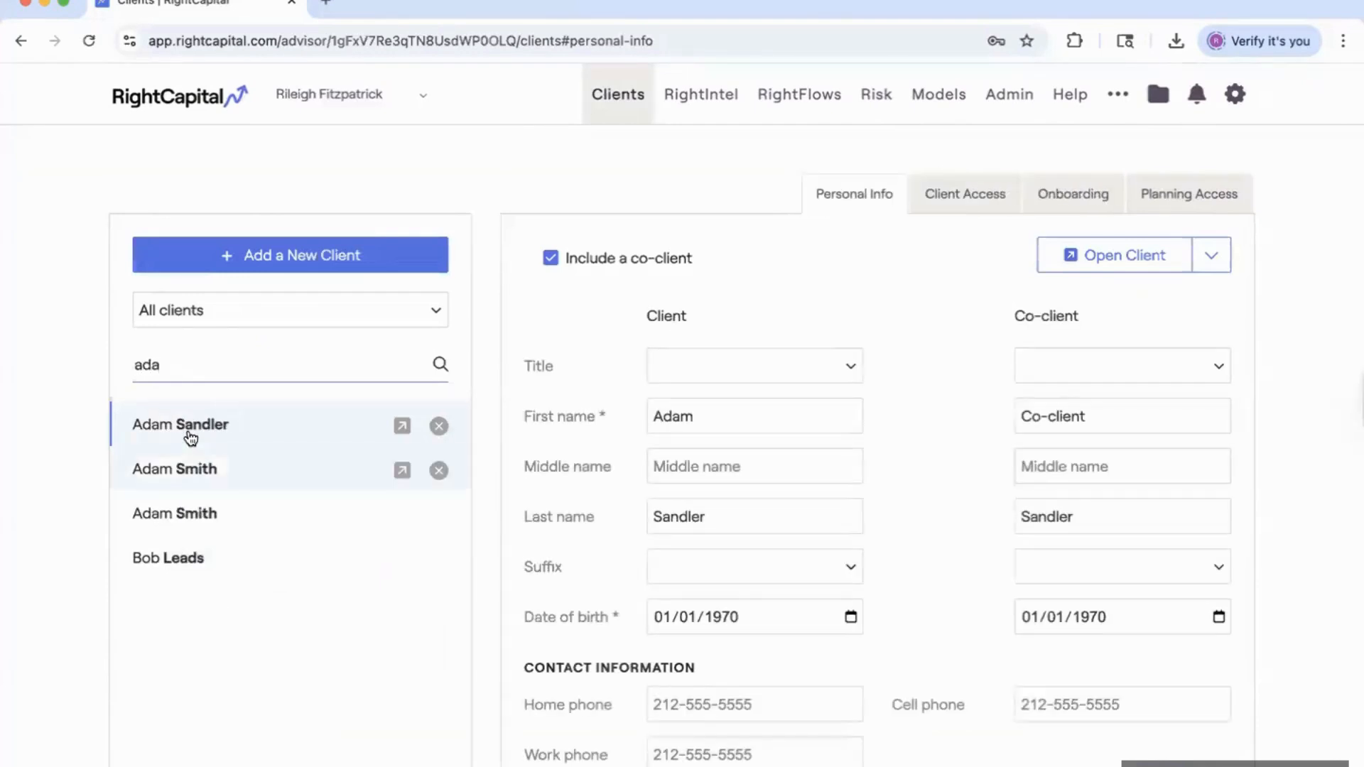
left_click(939, 194)
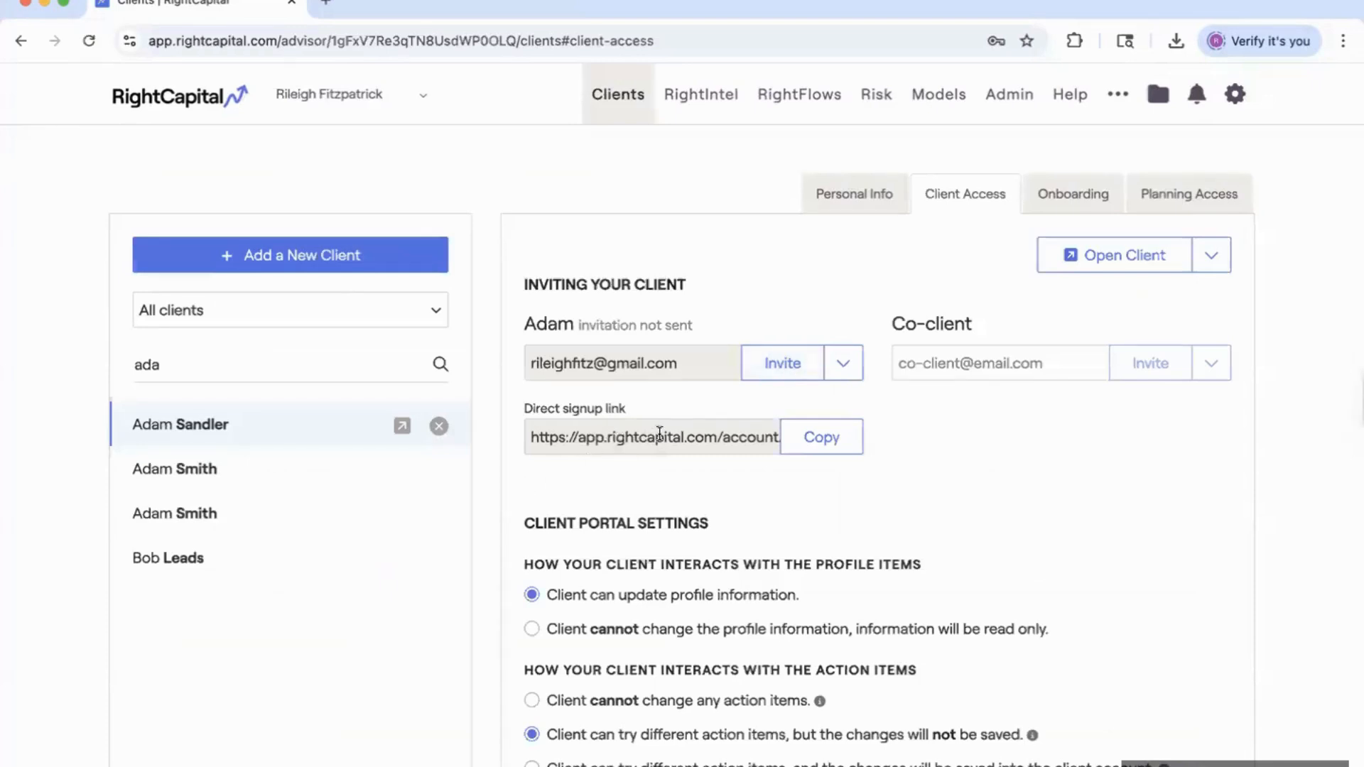
left_click(629, 446)
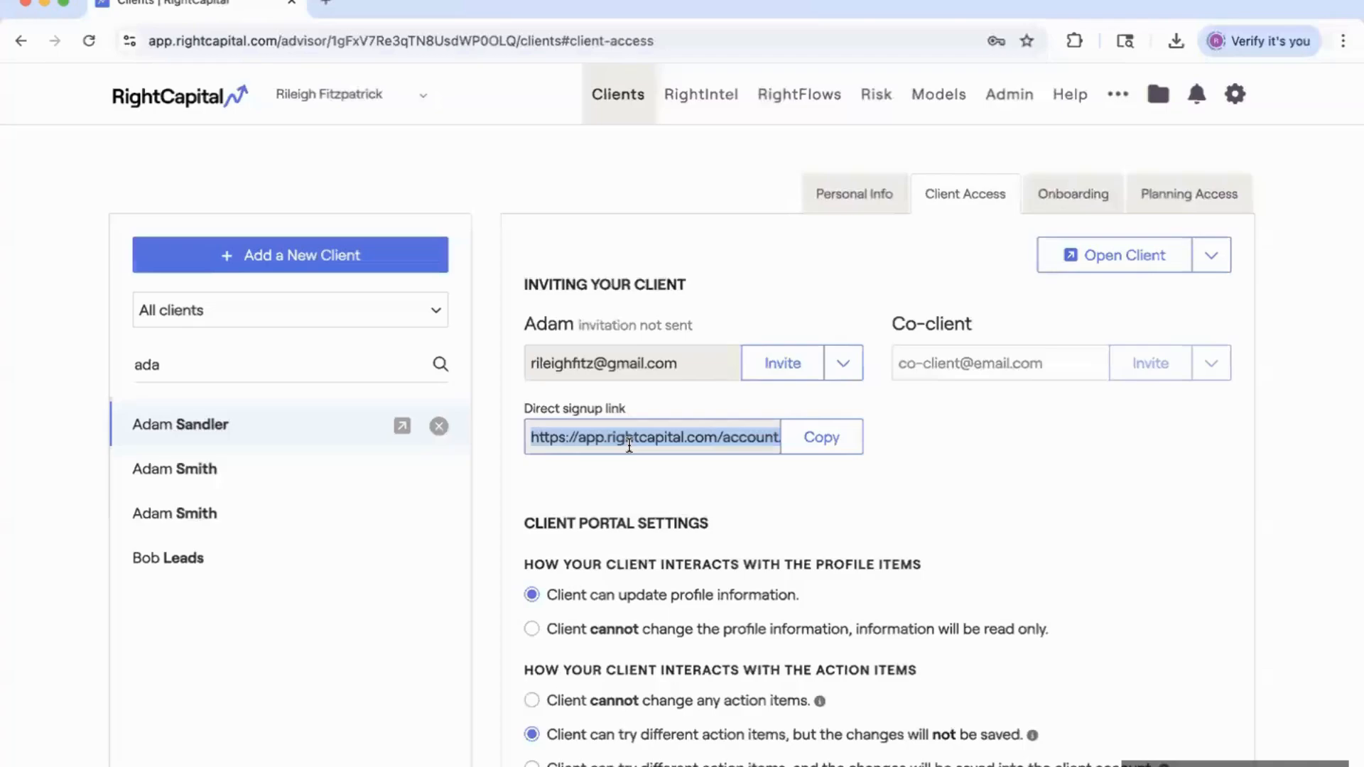
key("super+shift+n")
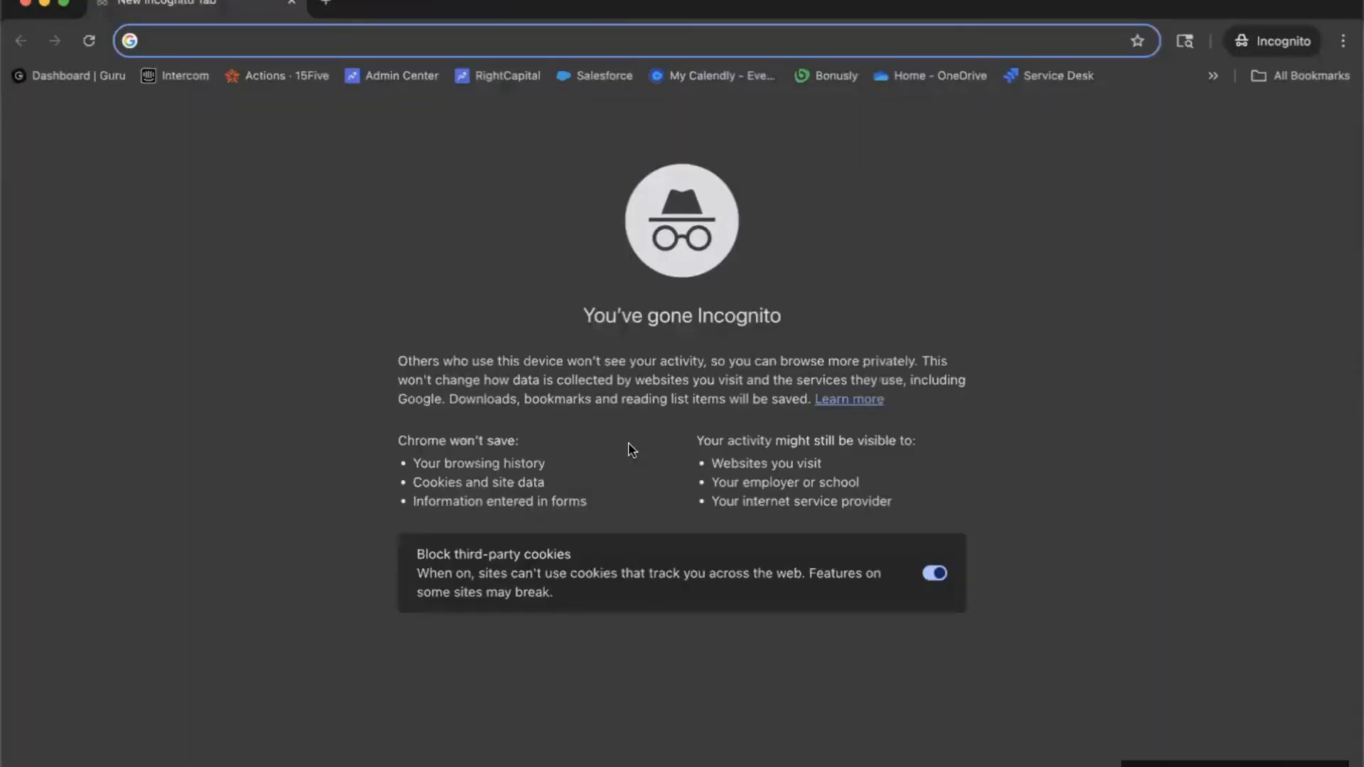
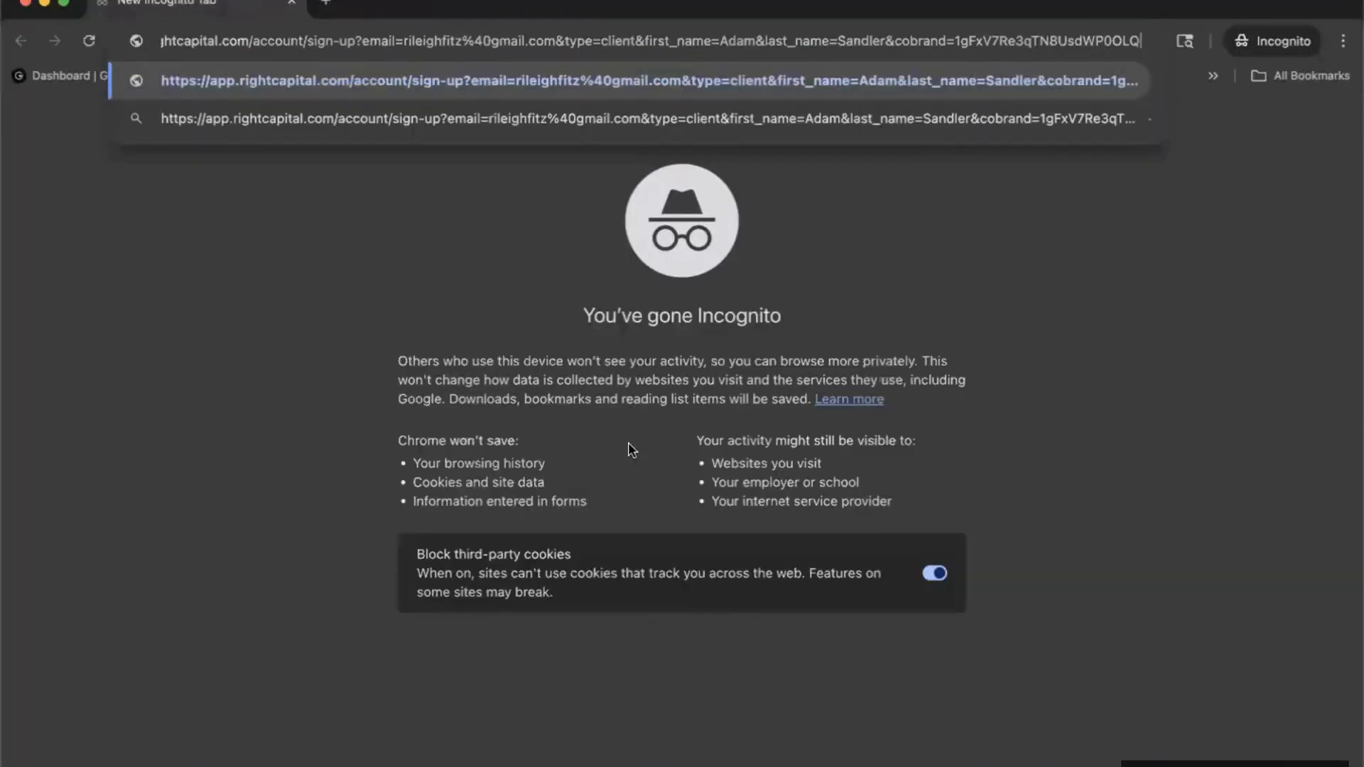
Load the signup link to confirm the prefilled Sign Up page, then close the incognito window.
key("Return")
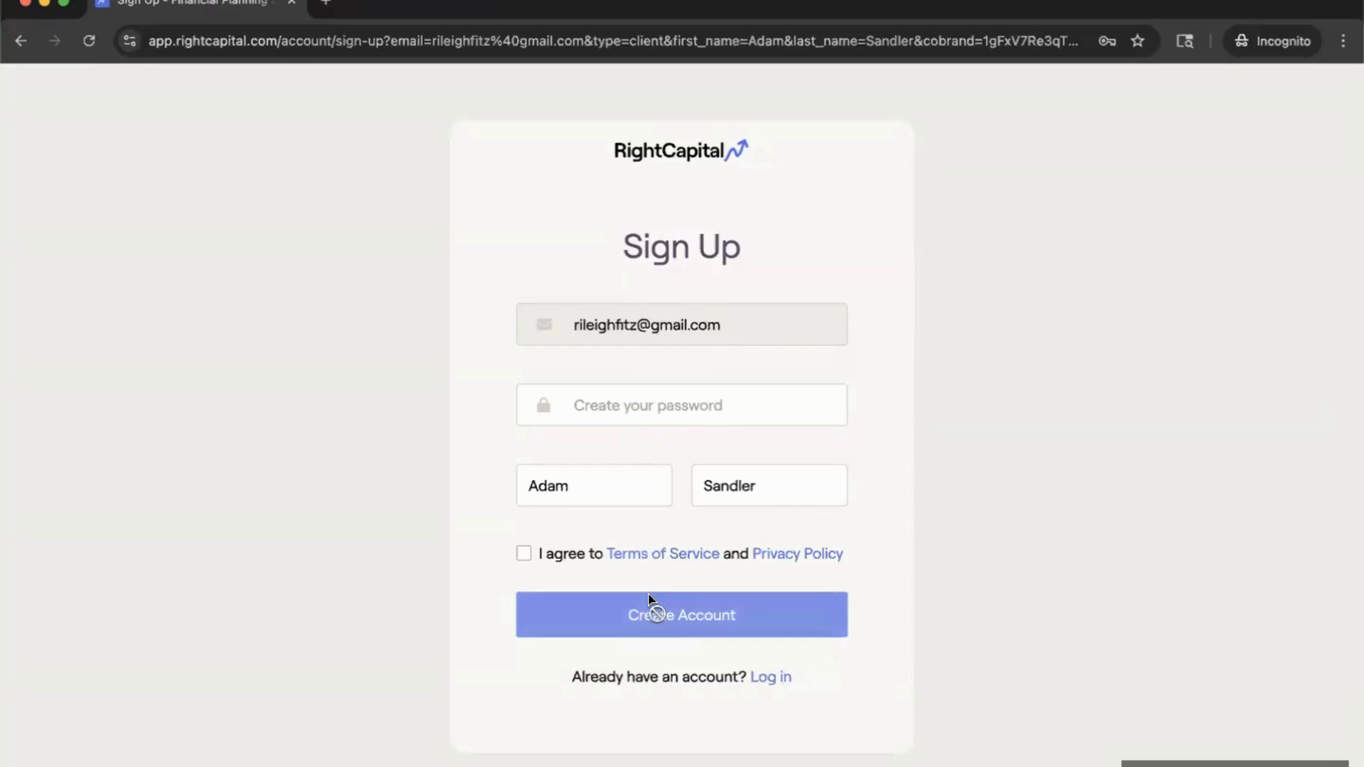
left_click(26, 4)
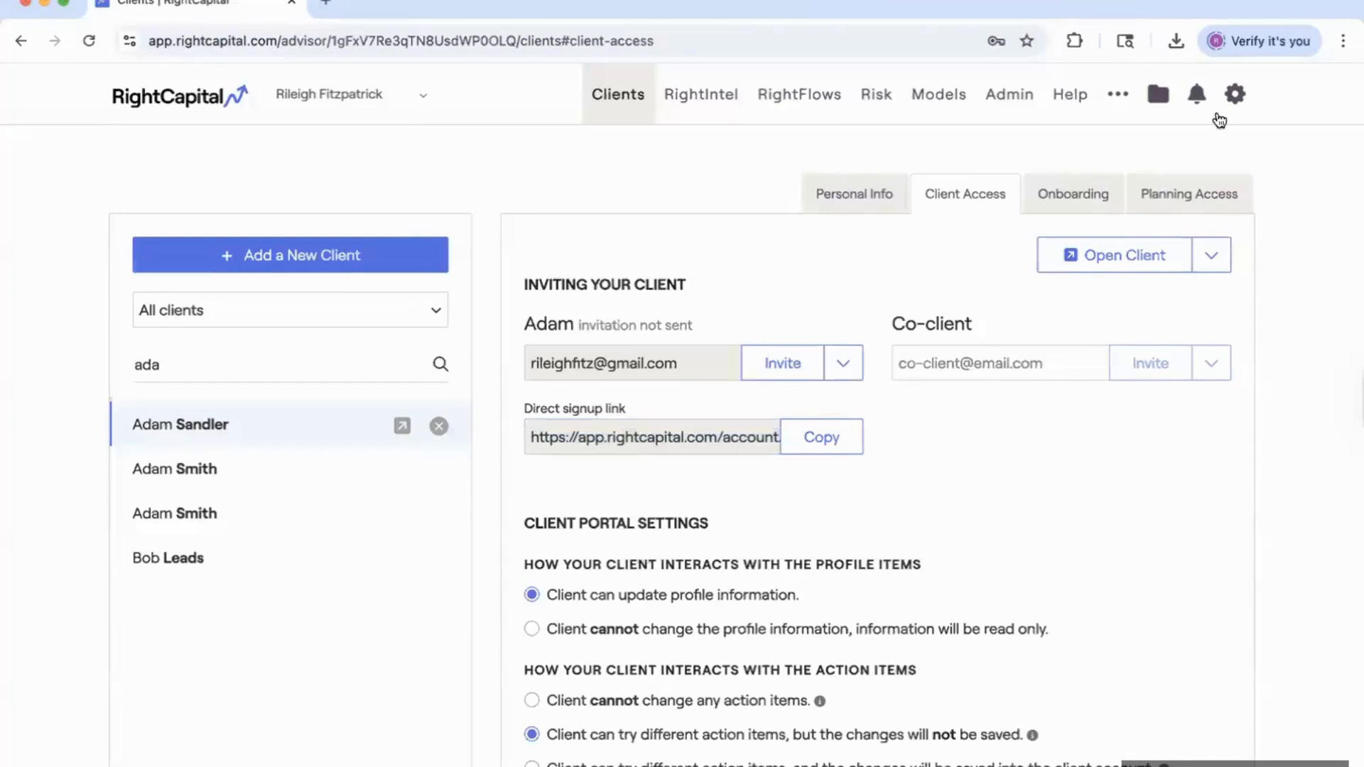
Copy the RightCapital Leads URL from the Account profile settings.
left_click(1236, 96)
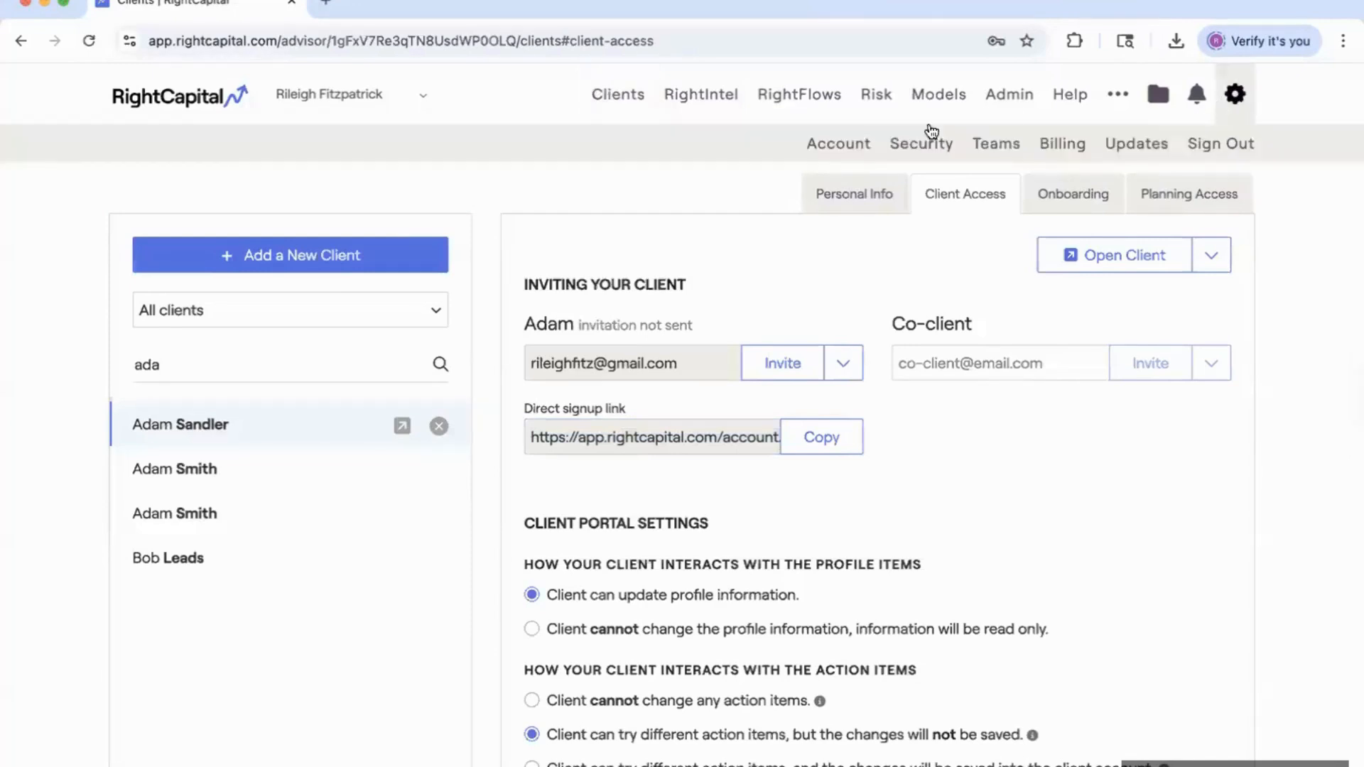
left_click(835, 147)
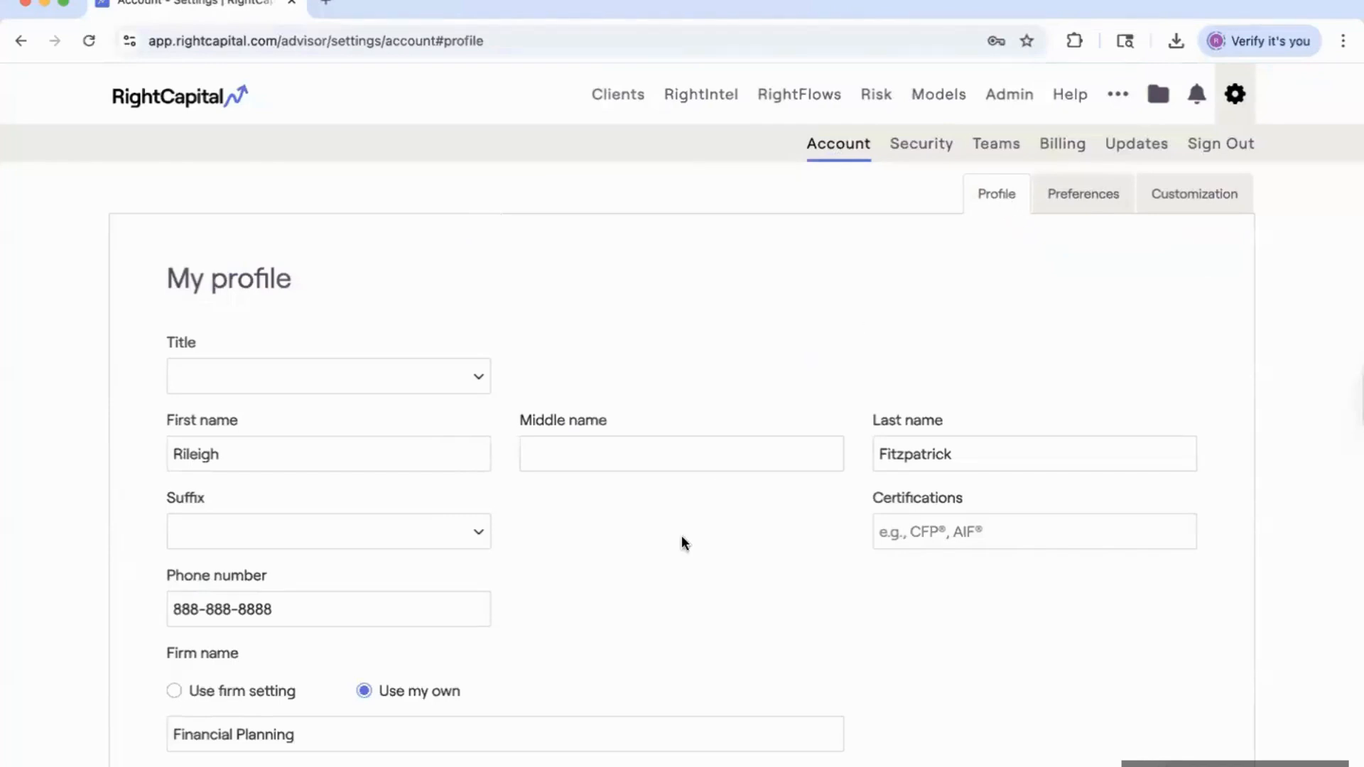
scroll(674, 601, "down", 5)
scroll(673, 608, "down", 4)
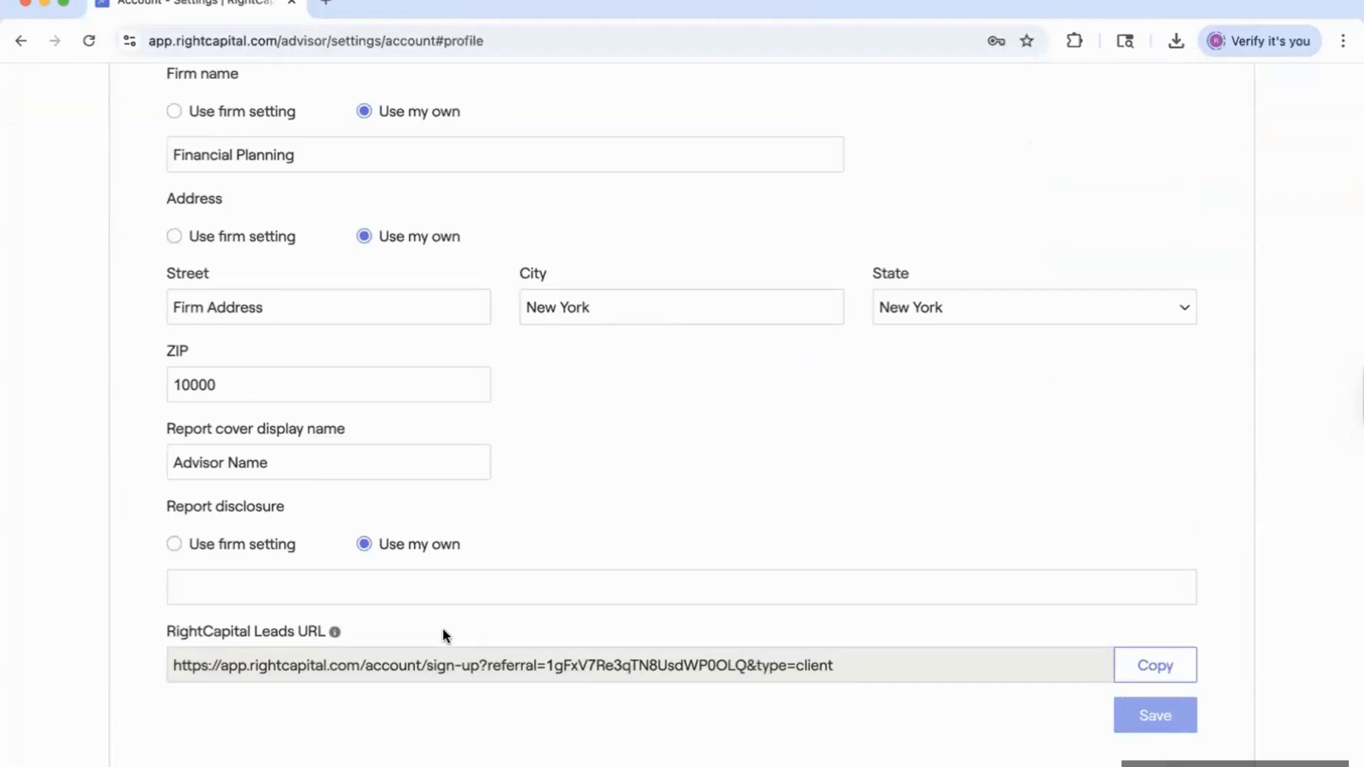
left_click(446, 671)
key("super+c")
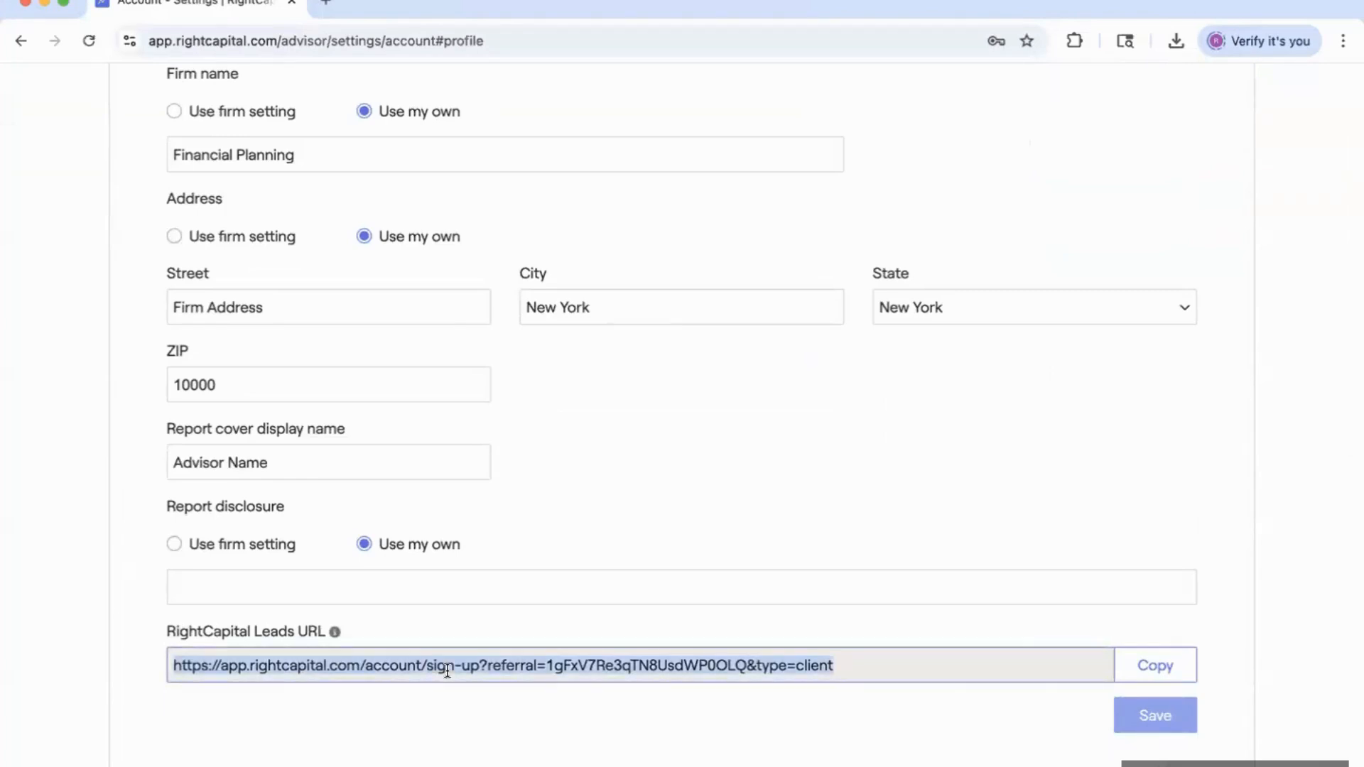
Load the Leads sign-up URL in a new incognito window, then close it.
key("super+shift+n")
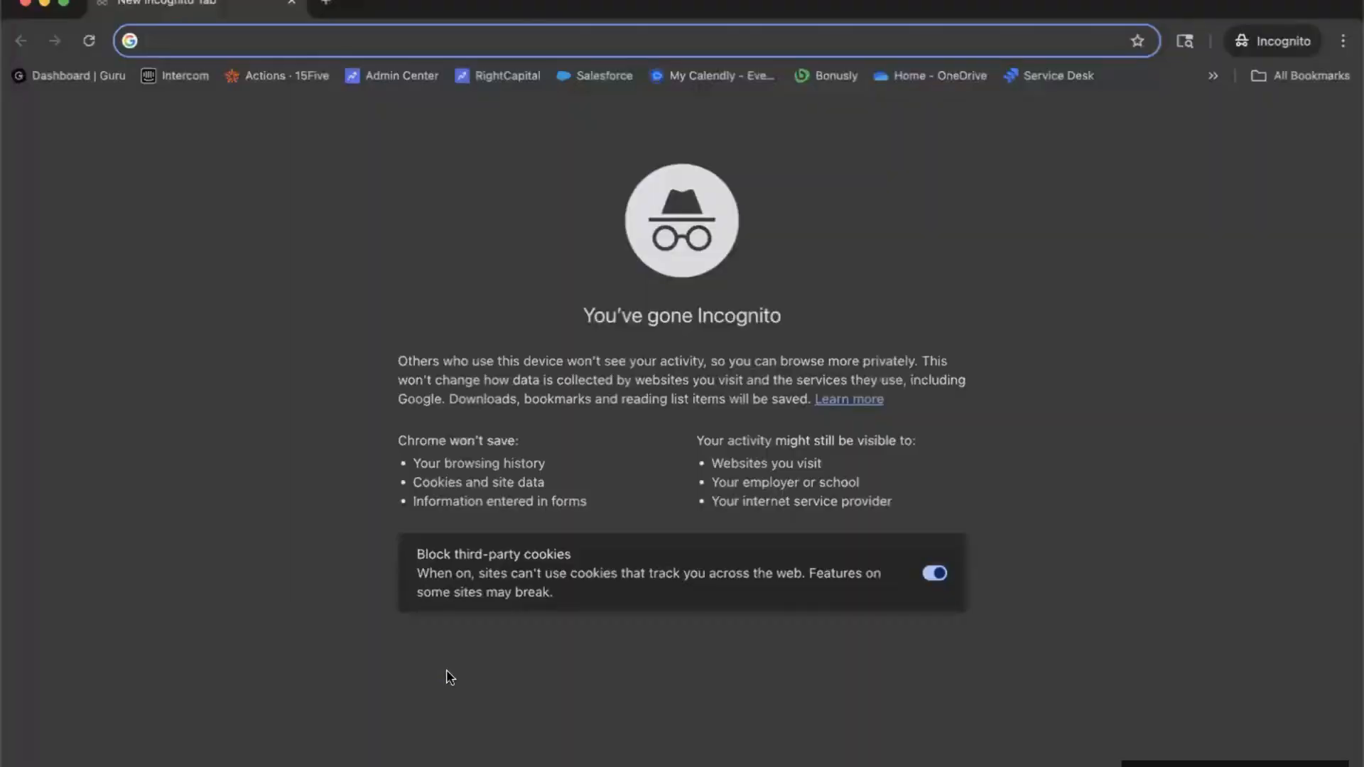
key("super+v")
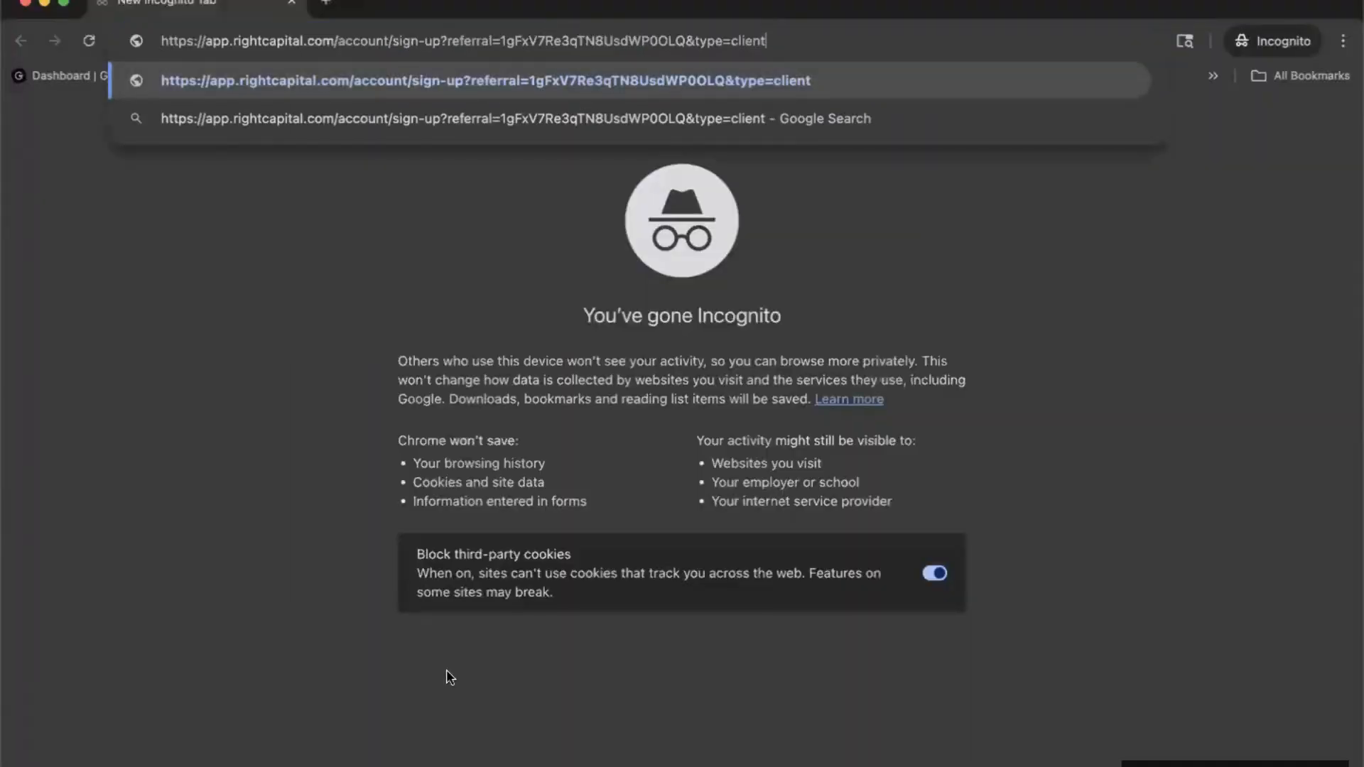
key("Return")
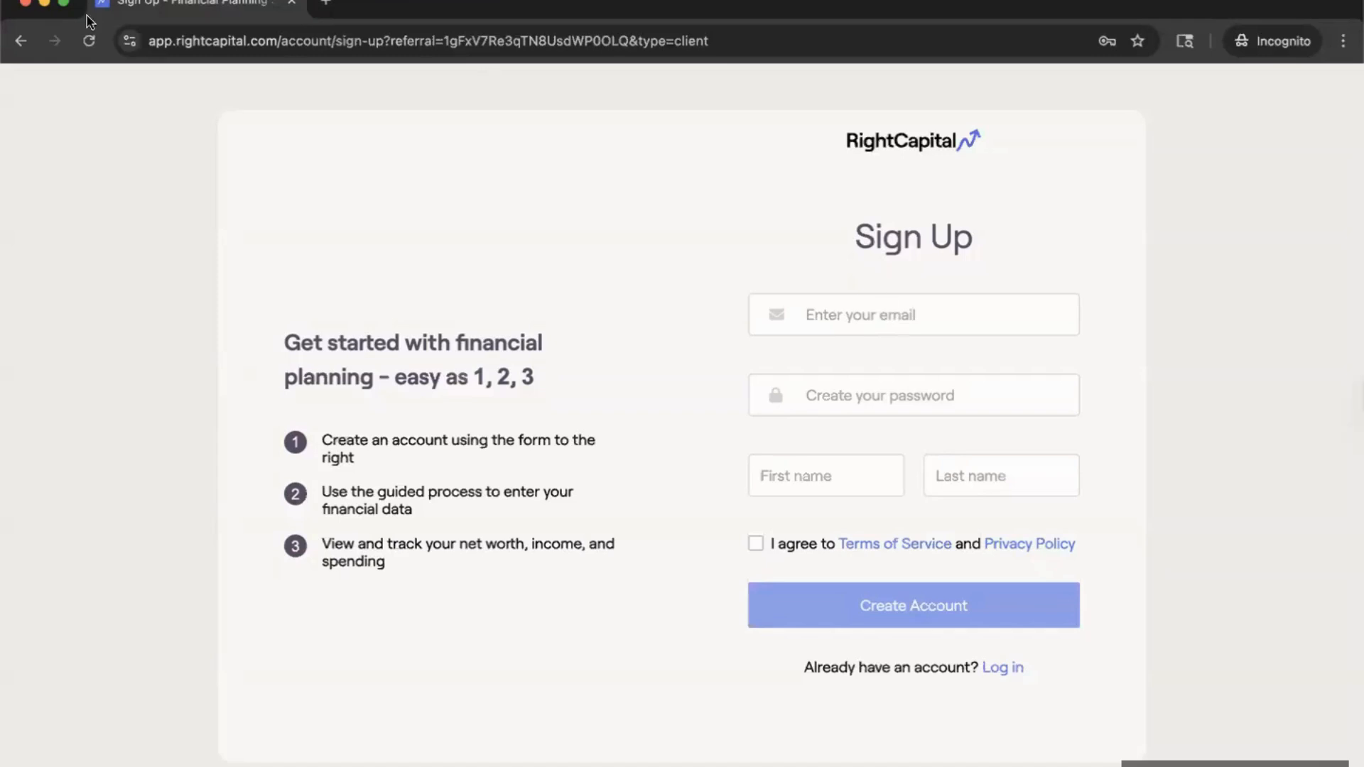
left_click(25, 6)
scroll(560, 302, "up", 8)
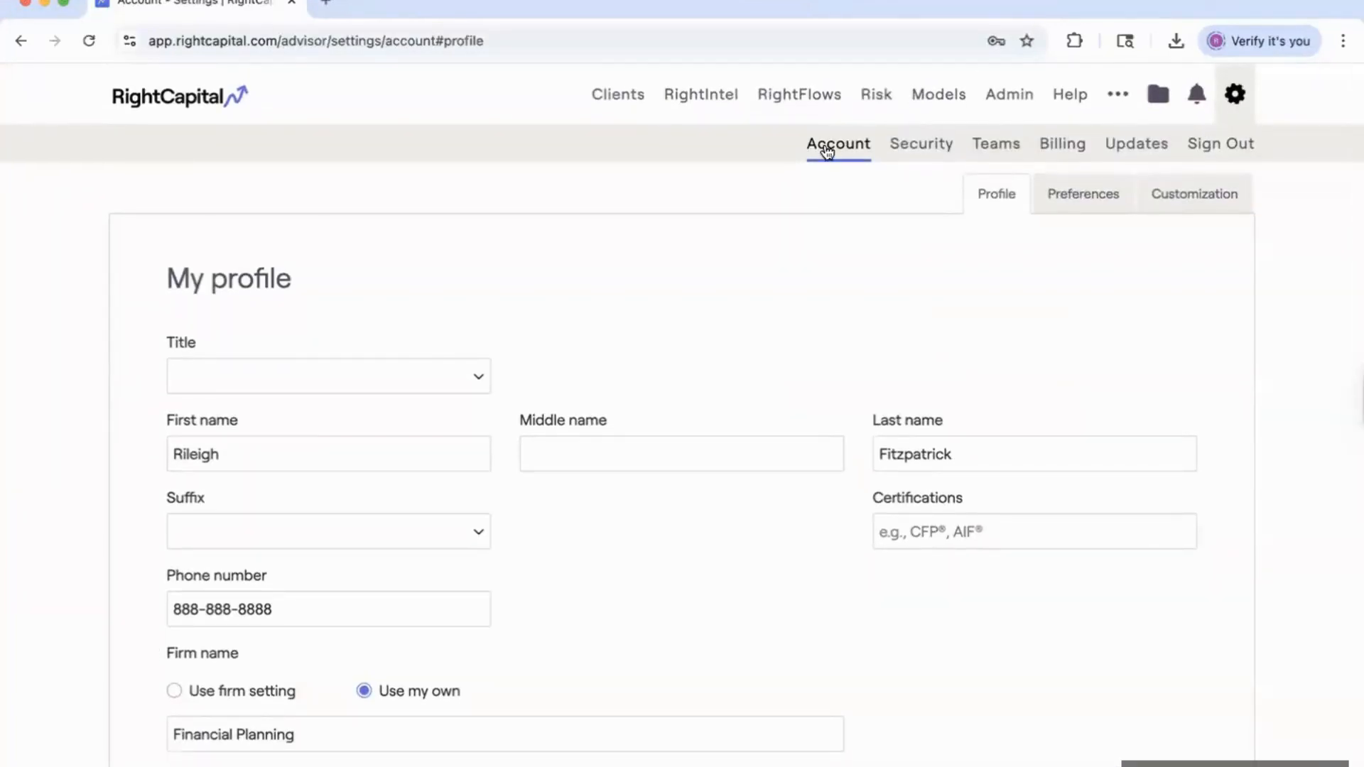
Select the RightCapital Leads URL on the advisor profile page again.
scroll(767, 377, "down", 5)
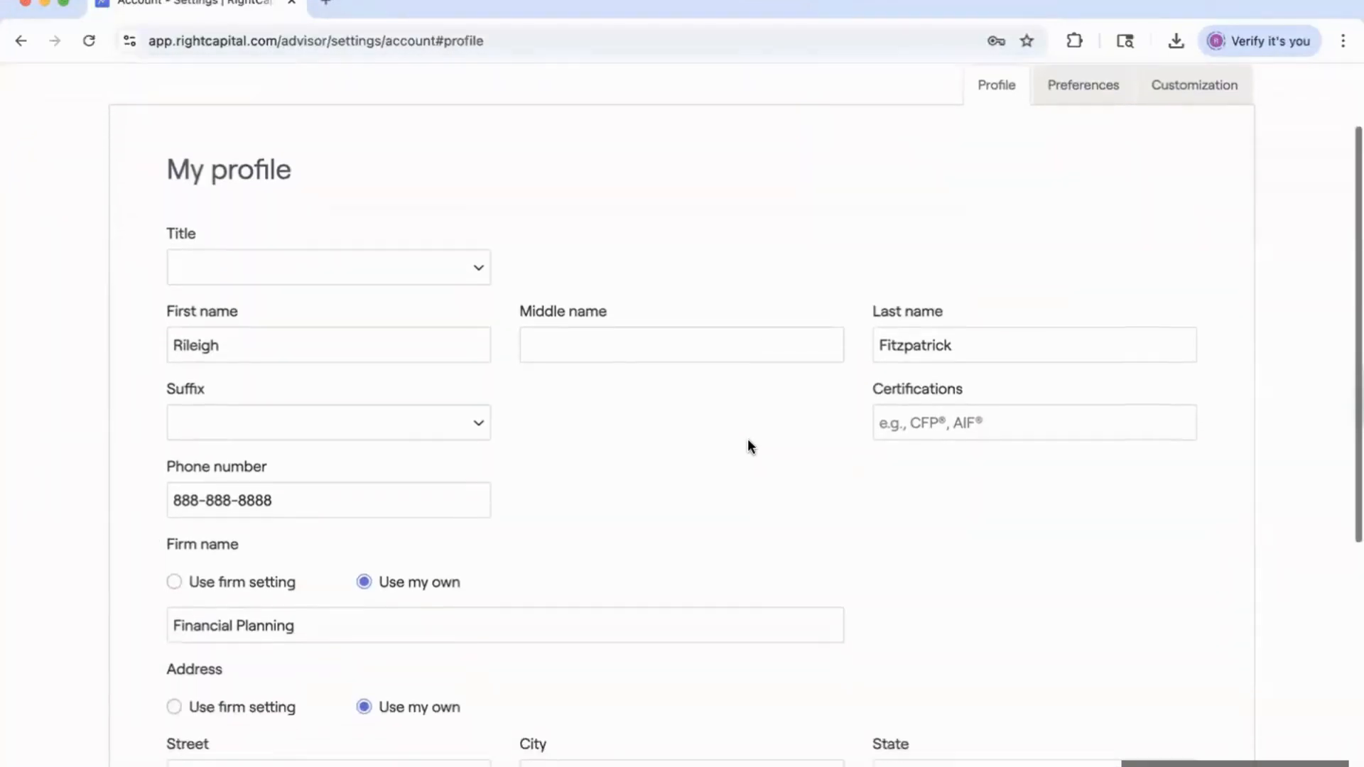
scroll(748, 446, "down", 6)
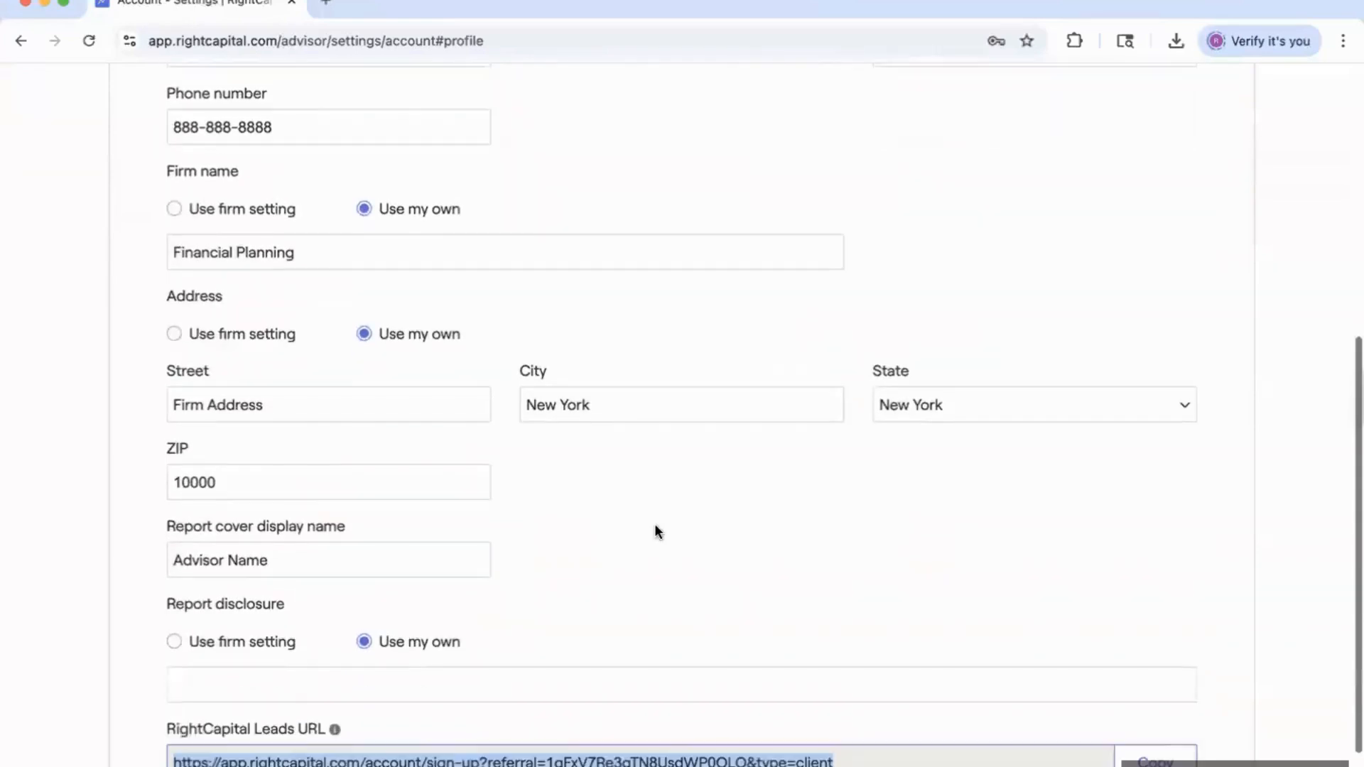
left_click(459, 647)
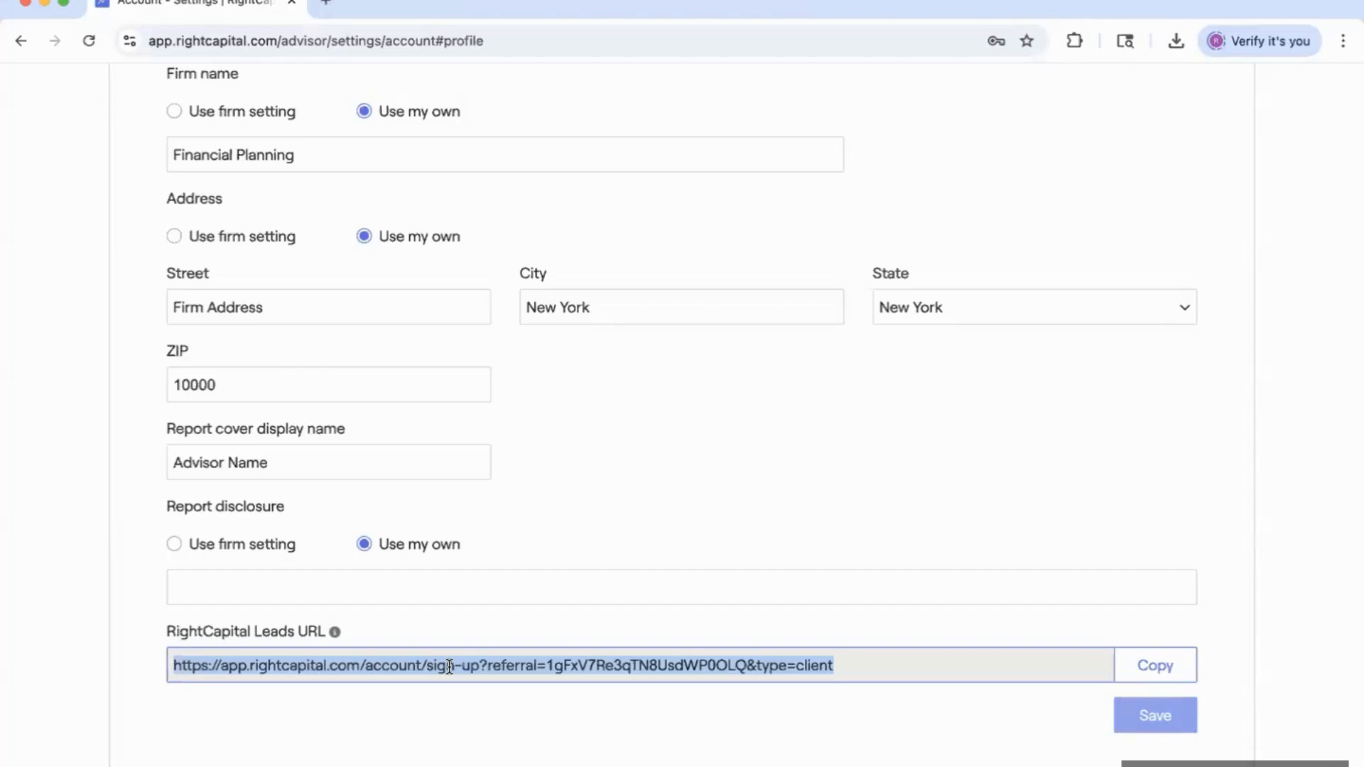
Go to the Customization branding settings and bring the Color theme section into view.
scroll(629, 351, "up", 10)
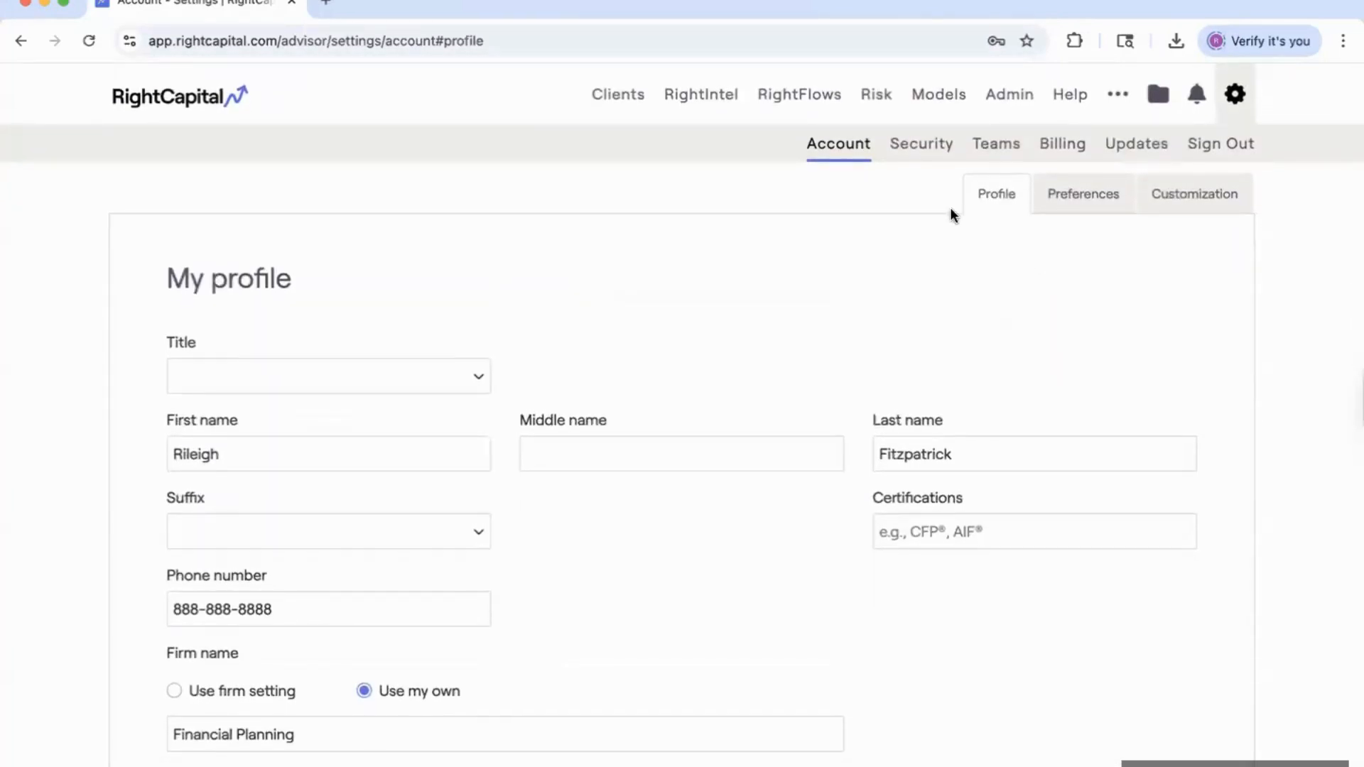
left_click(1199, 200)
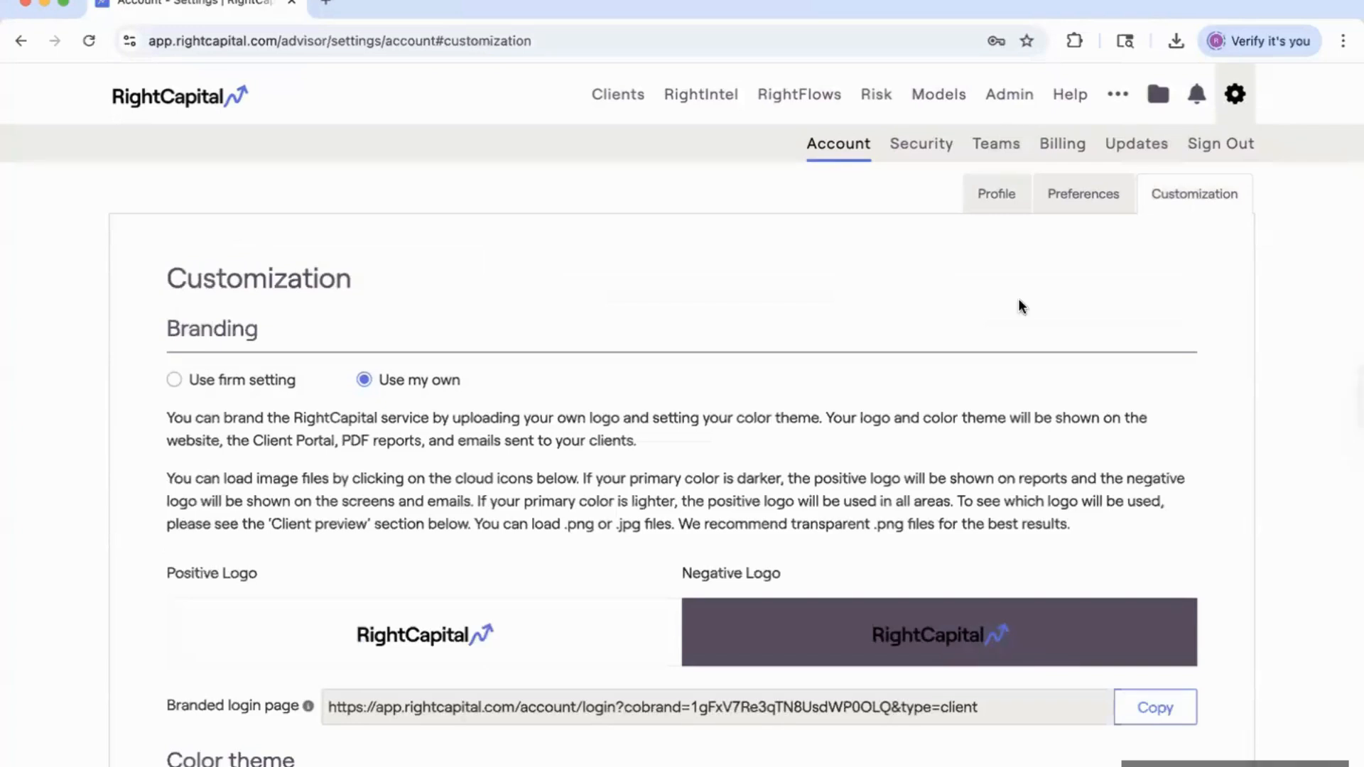
scroll(660, 564, "down", 3)
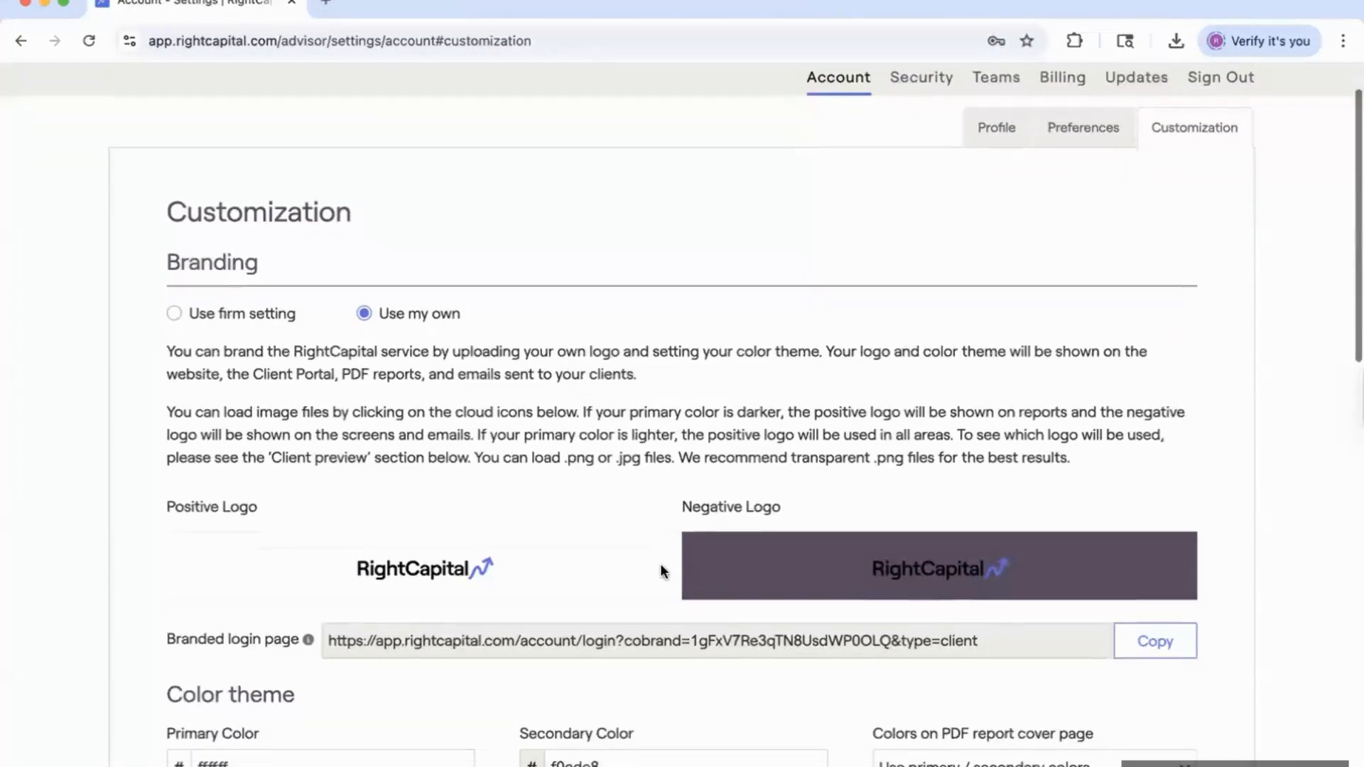
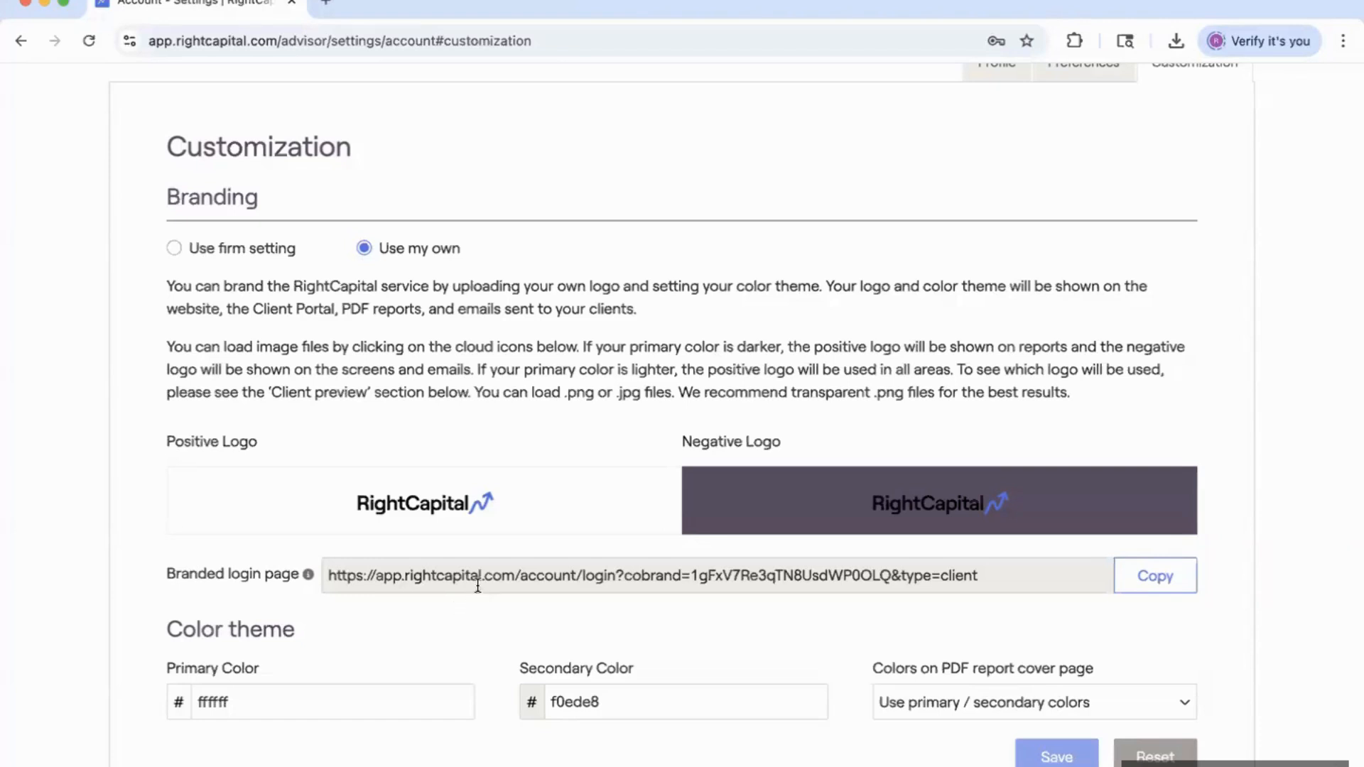
Copy the branded login page link and open a new incognito window.
left_click(446, 574)
key("super+c")
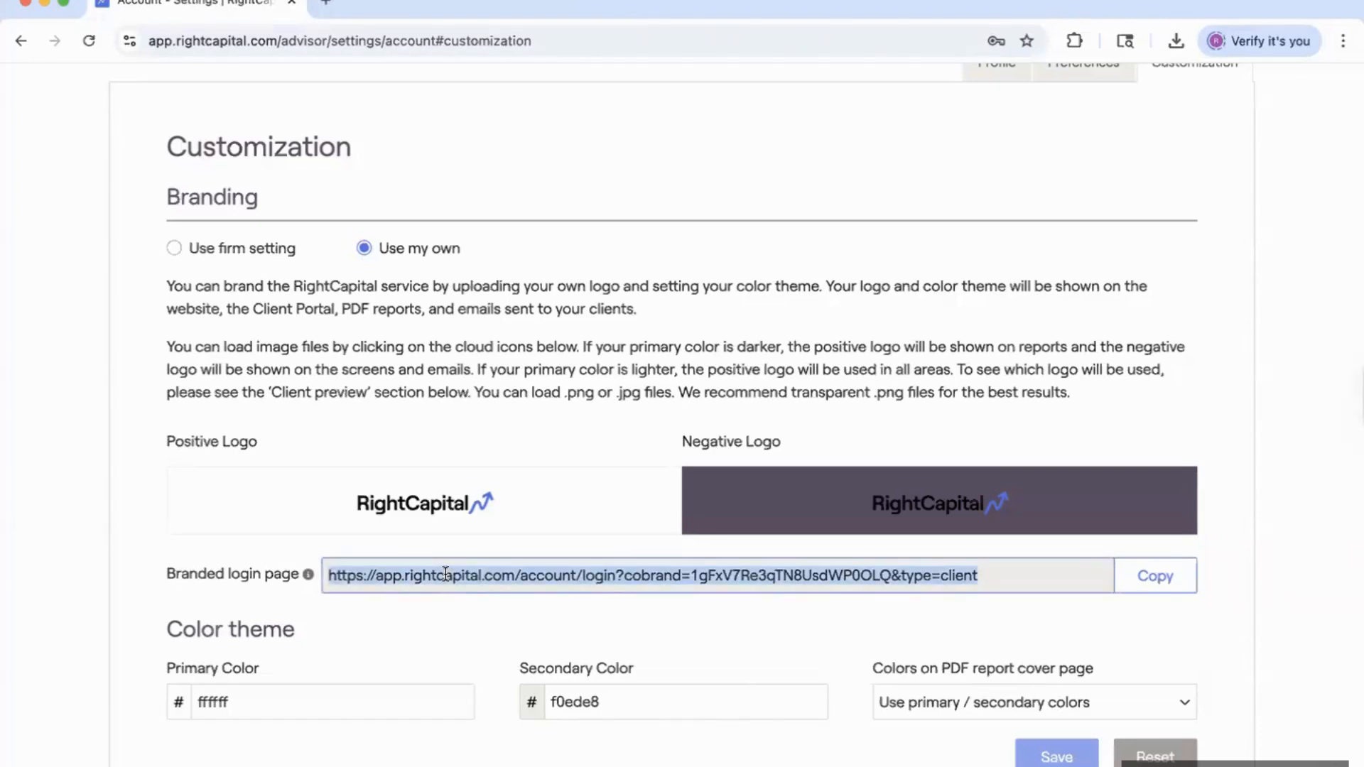
key("super+shift+n")
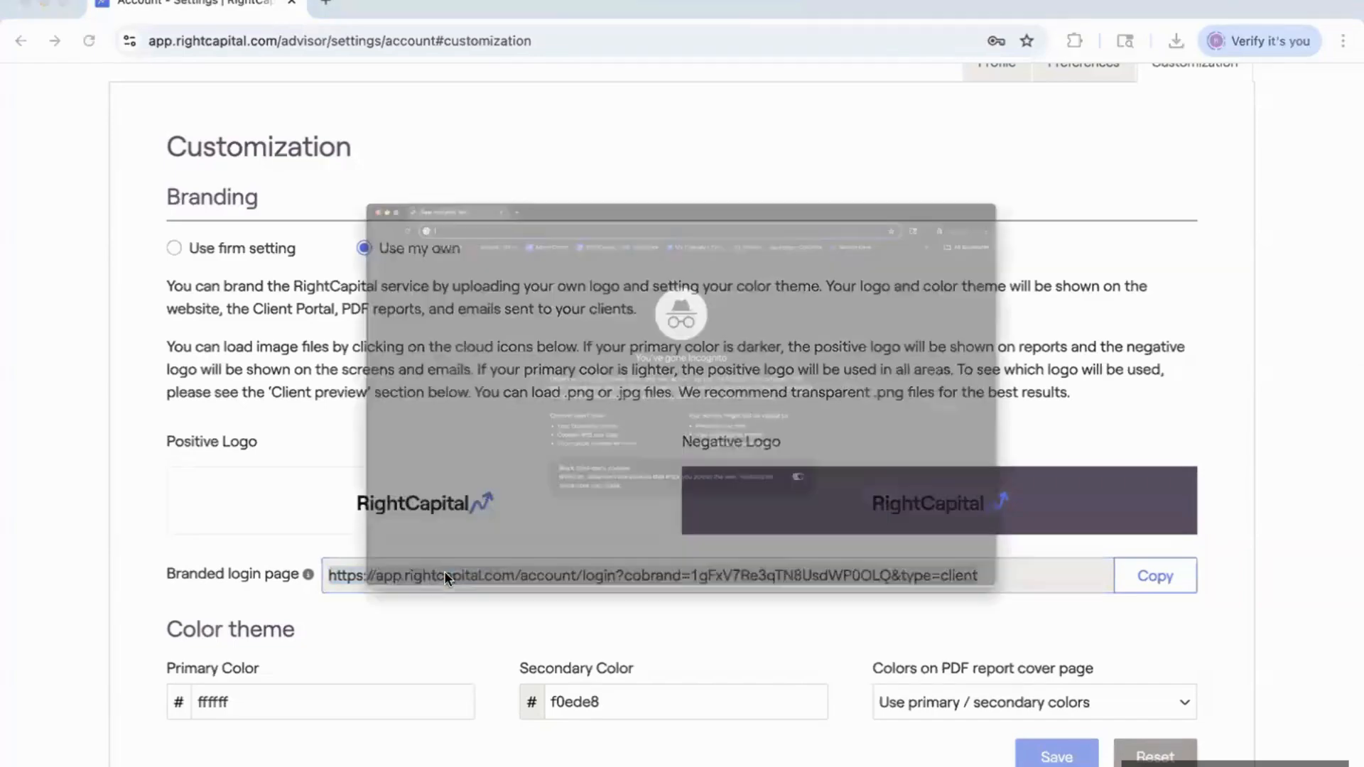
Preview the branded client login page in the incognito window, then close it.
key("super+v")
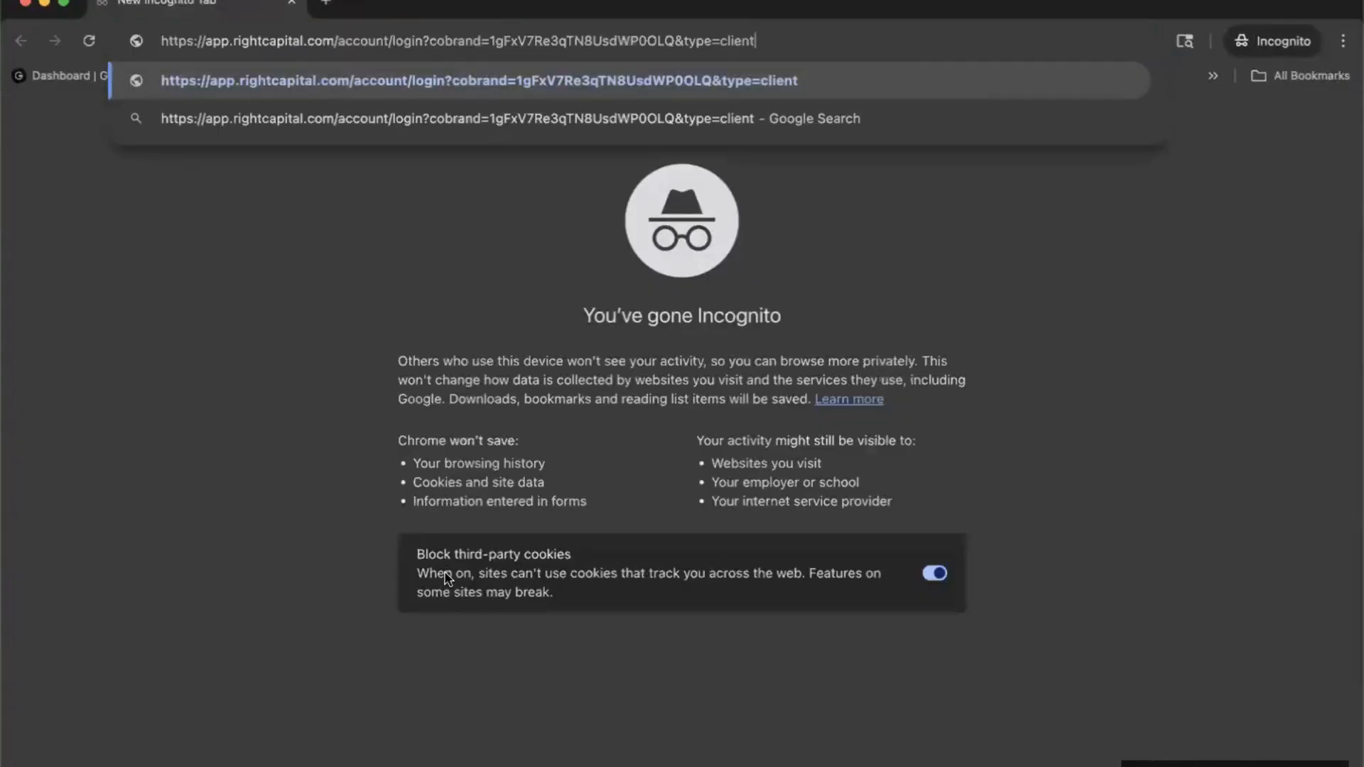
key("Return")
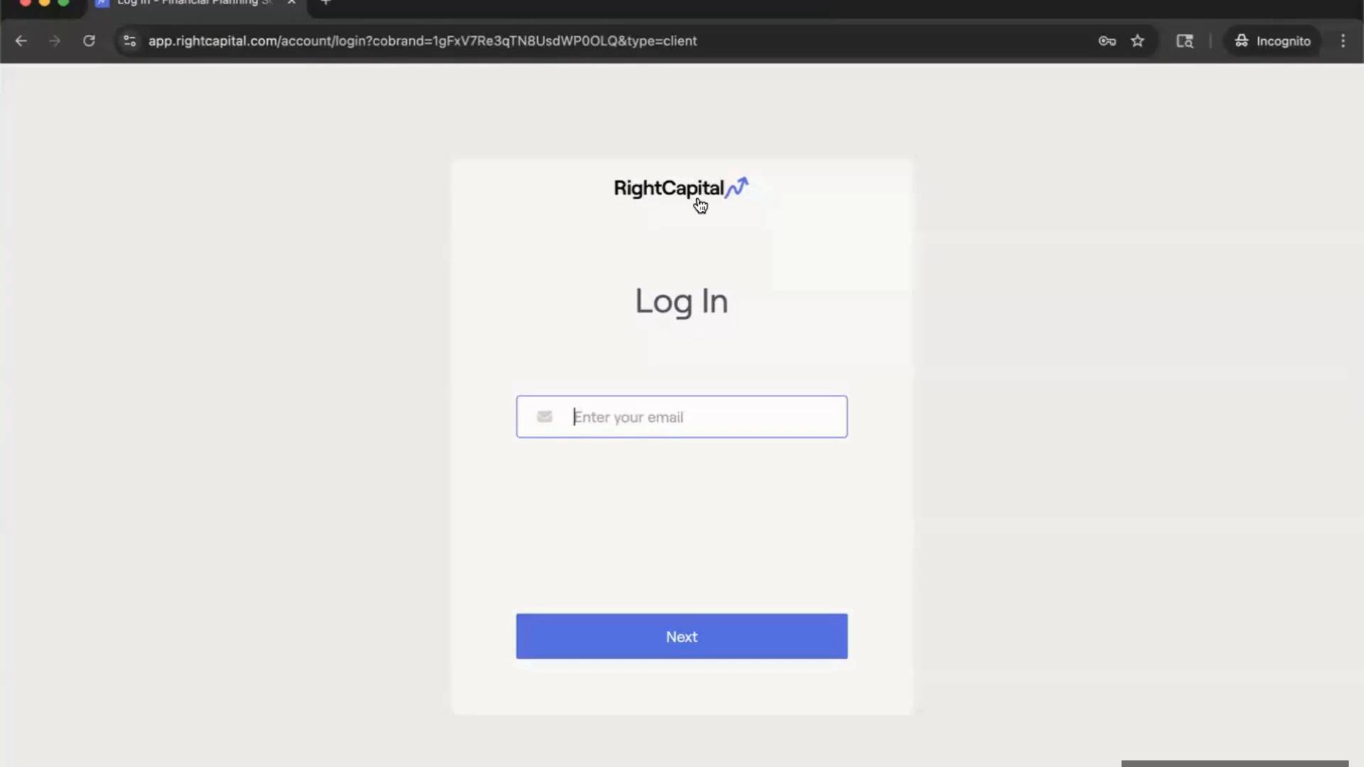
left_click(25, 4)
scroll(322, 420, "down", 1)
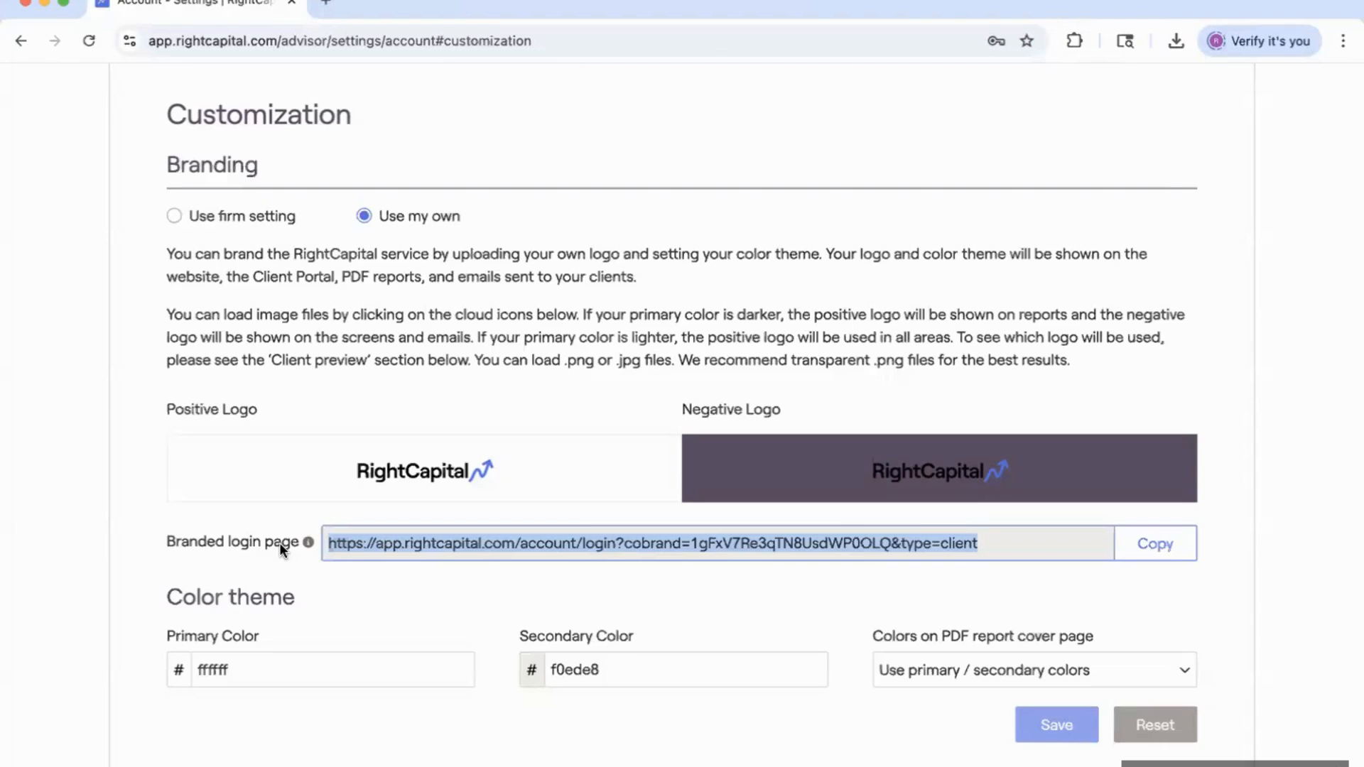
Look through the My profile form under Account, then go to RightFlows Tasks.
scroll(657, 274, "up", 2)
scroll(658, 281, "up", 1)
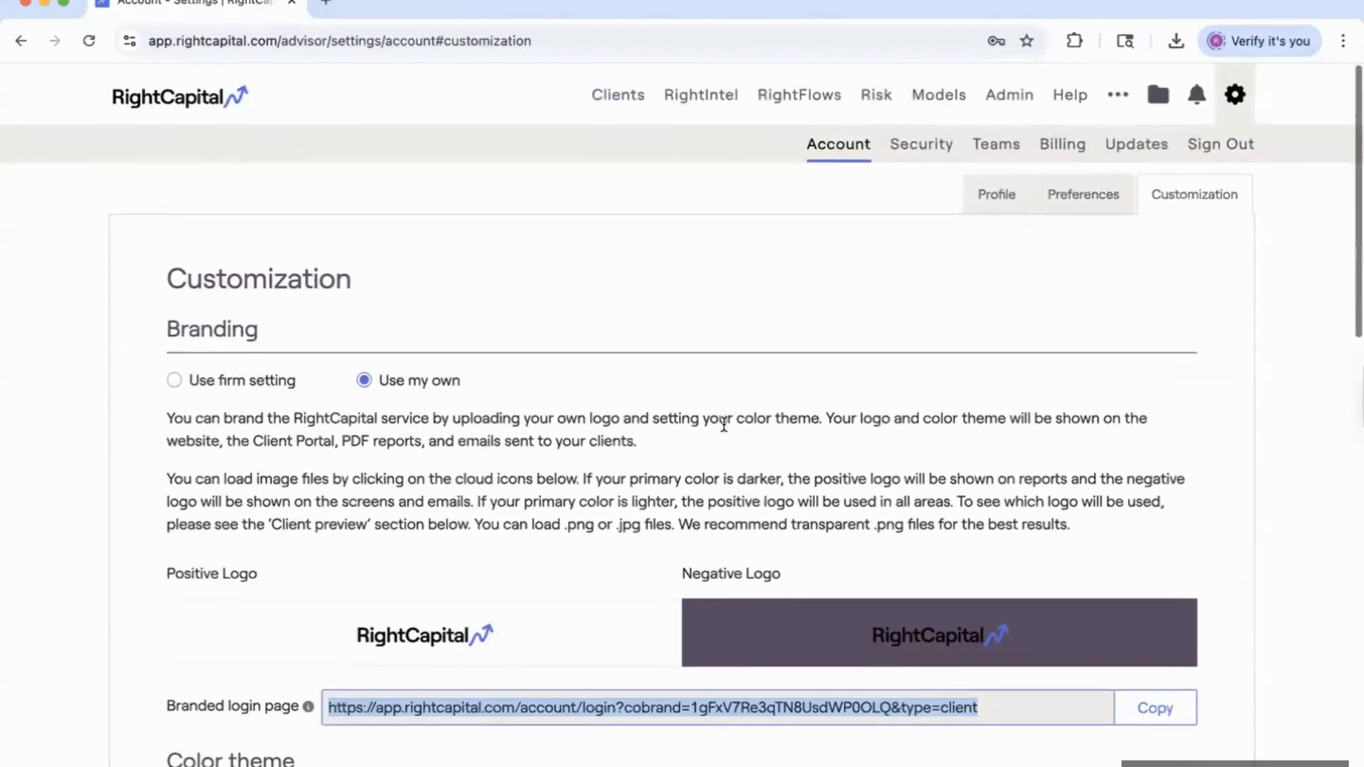
left_click(998, 199)
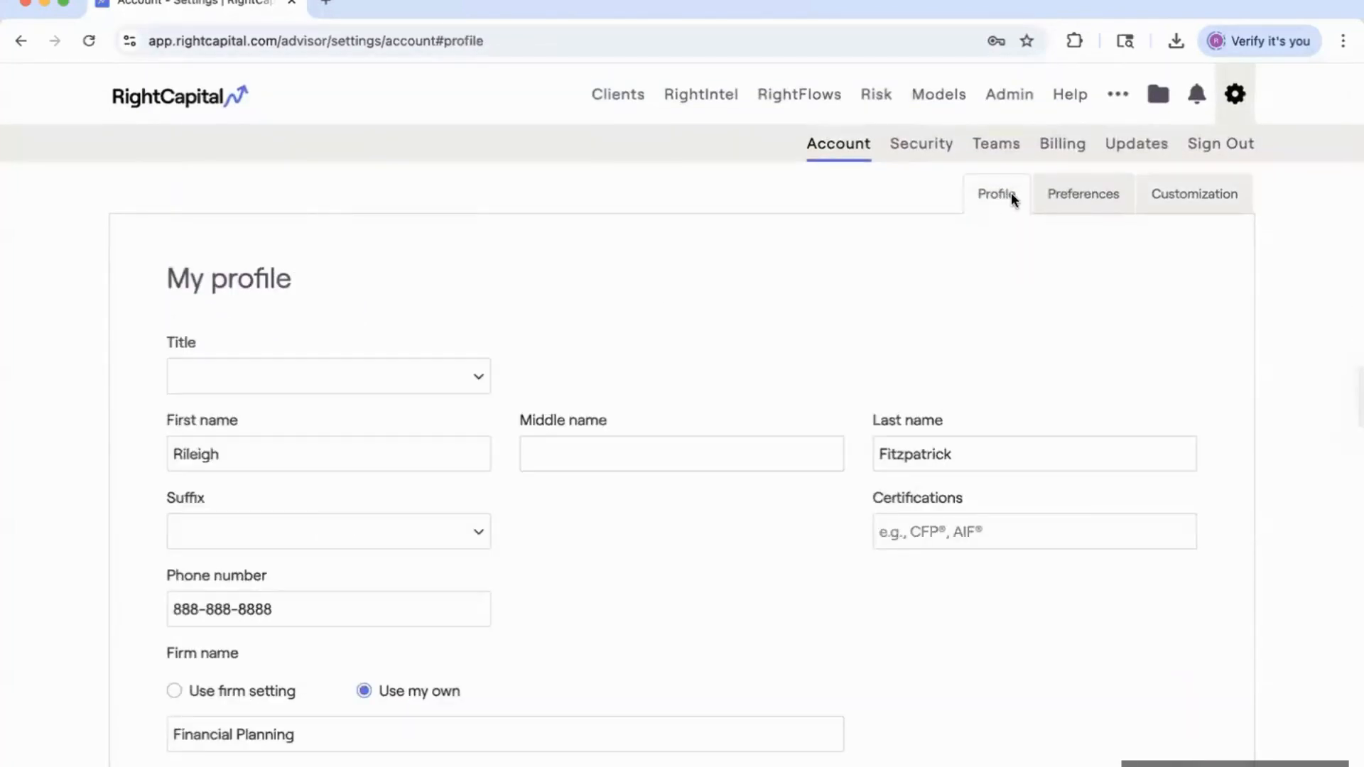
scroll(849, 405, "down", 8)
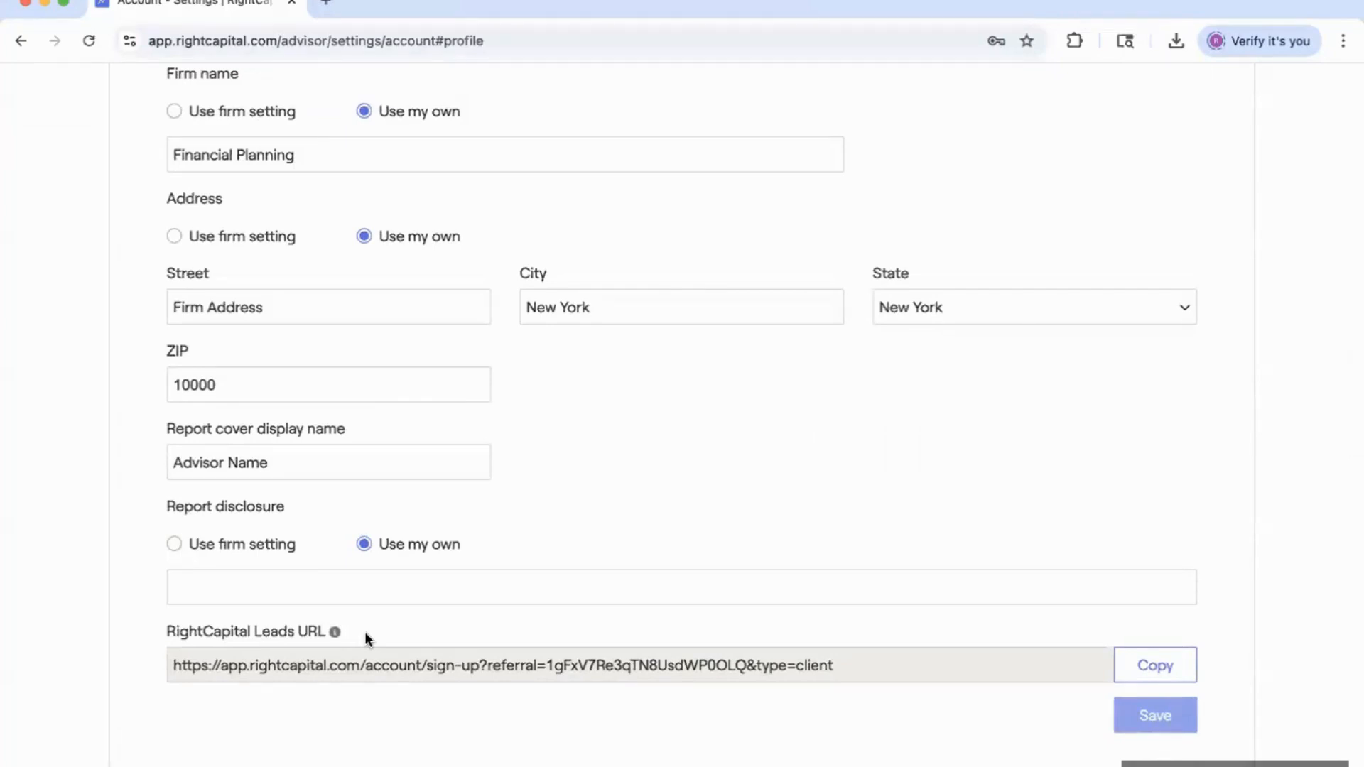
scroll(779, 450, "up", 8)
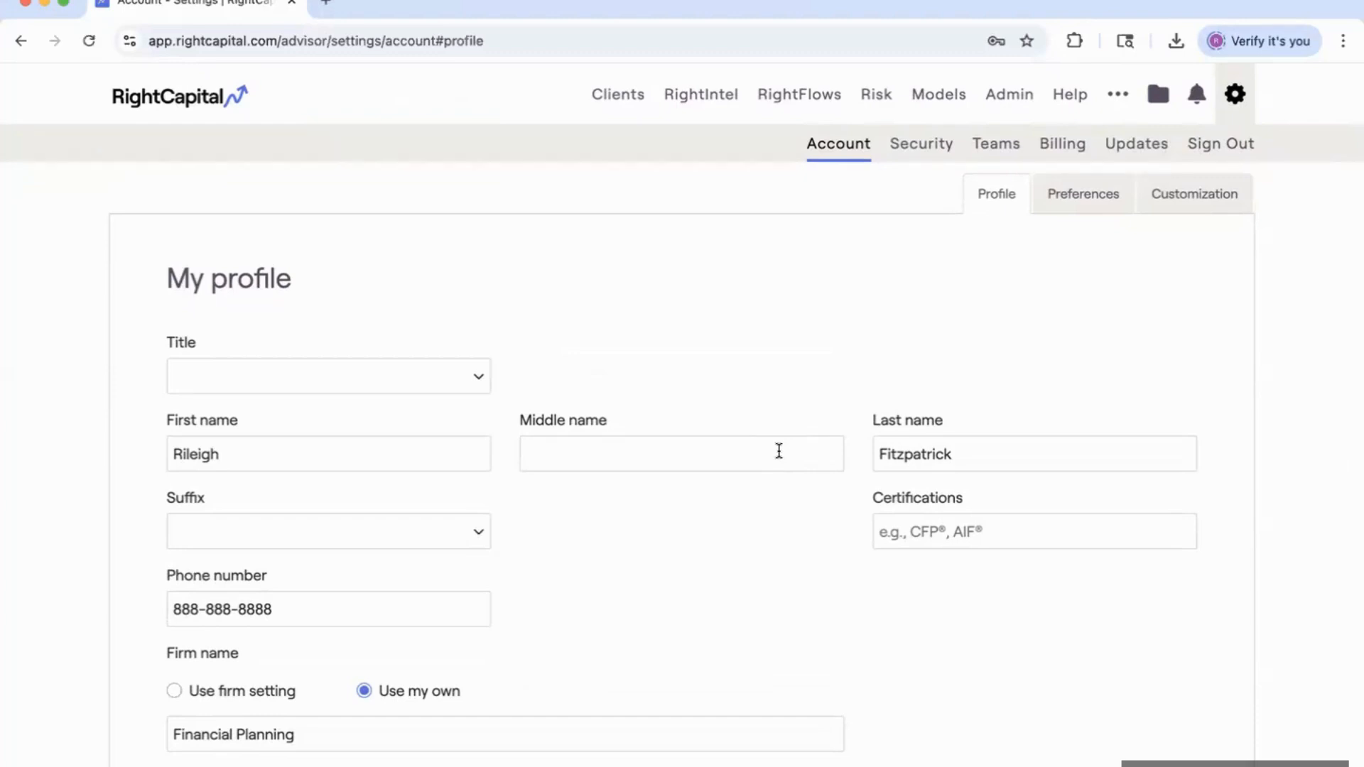
left_click(814, 105)
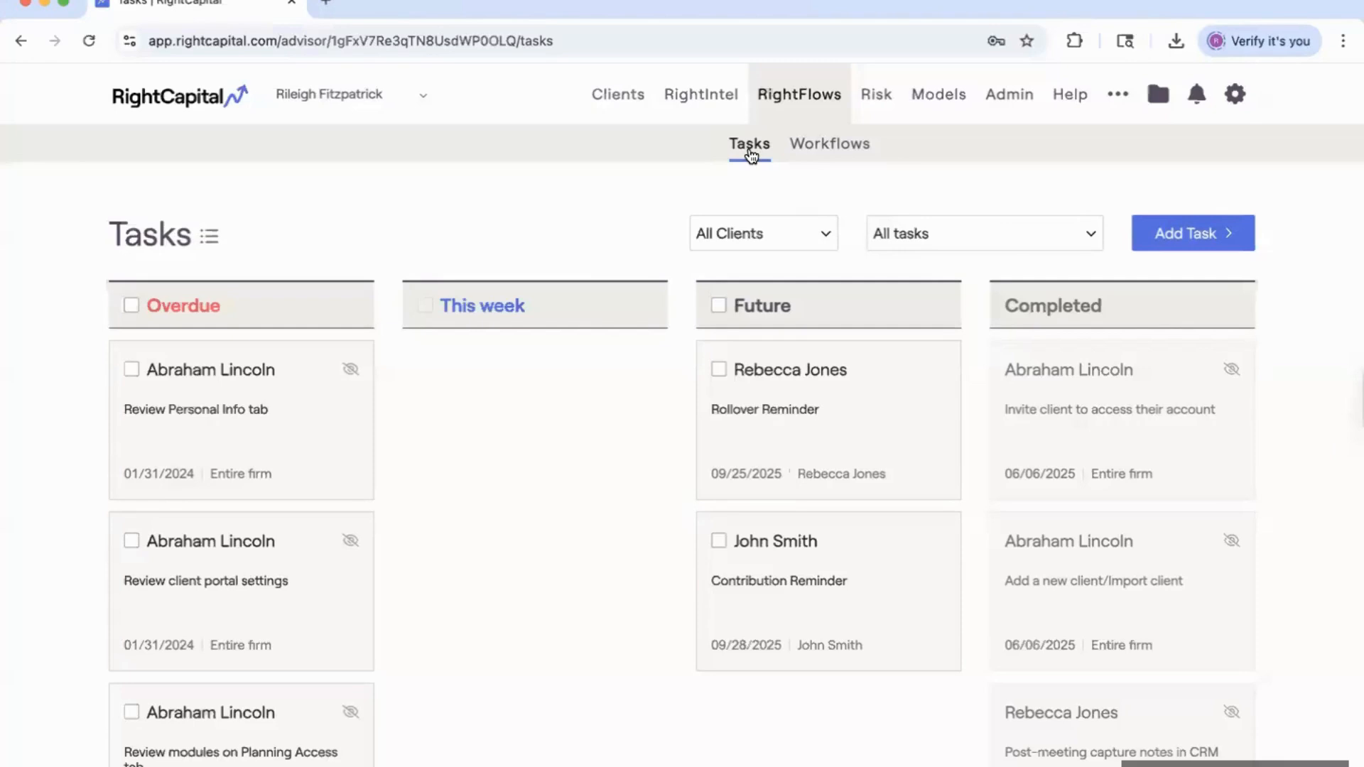
Scroll through the Tasks board and switch it to table view.
scroll(632, 447, "down", 1)
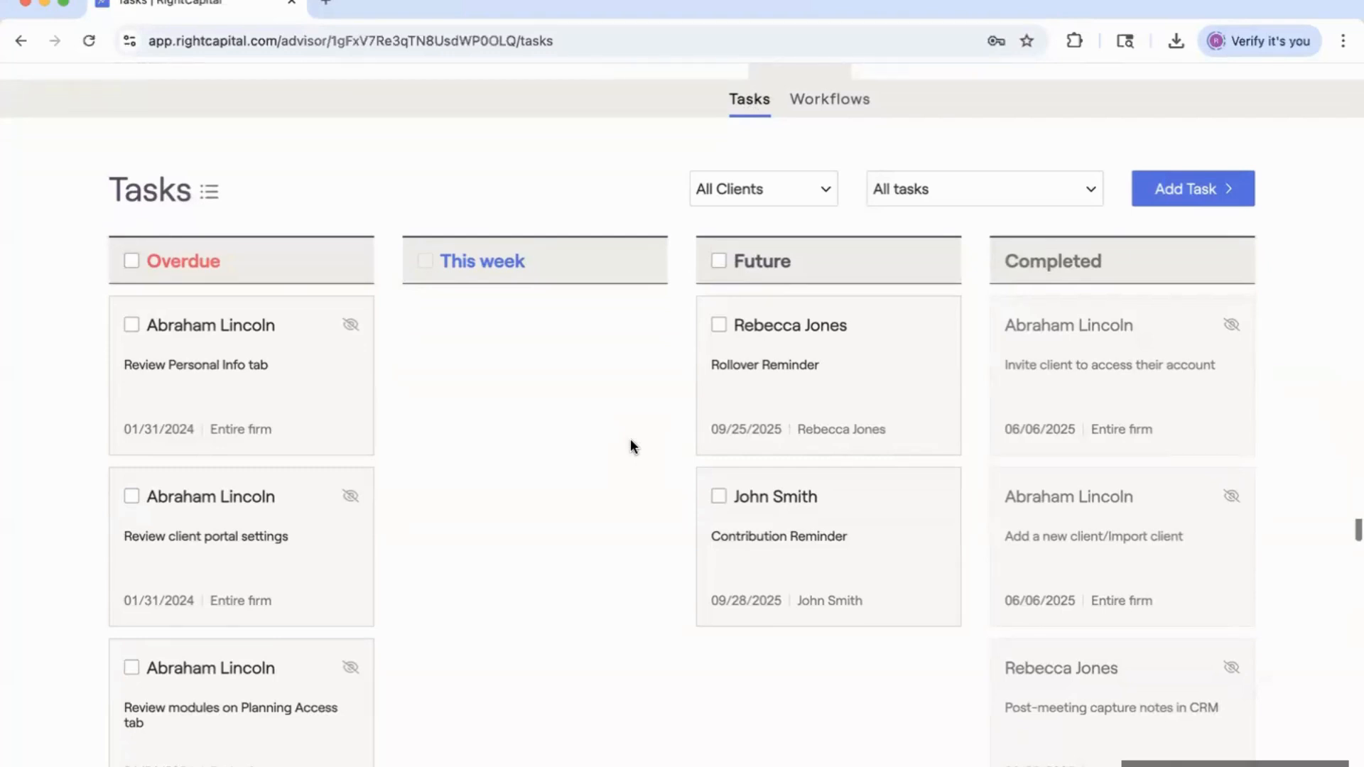
scroll(618, 442, "up", 1)
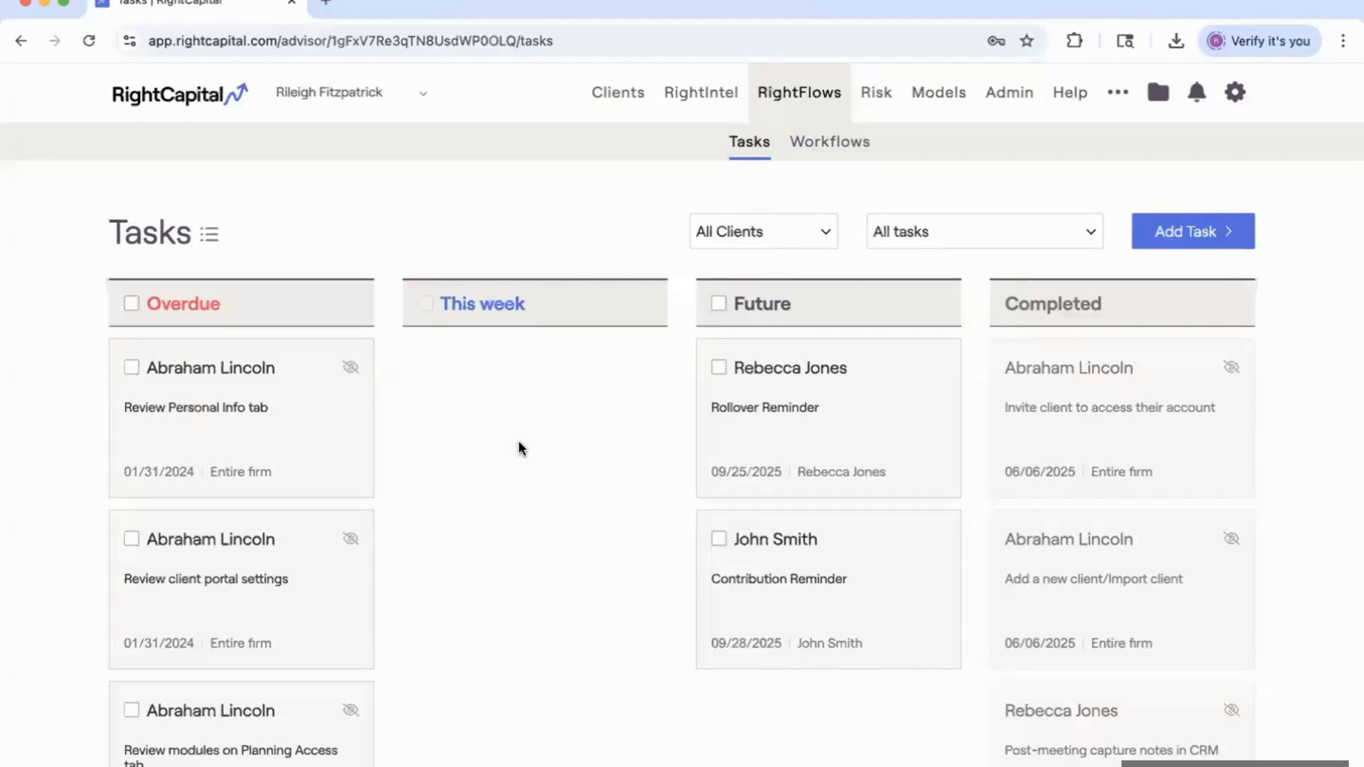
left_click(211, 238)
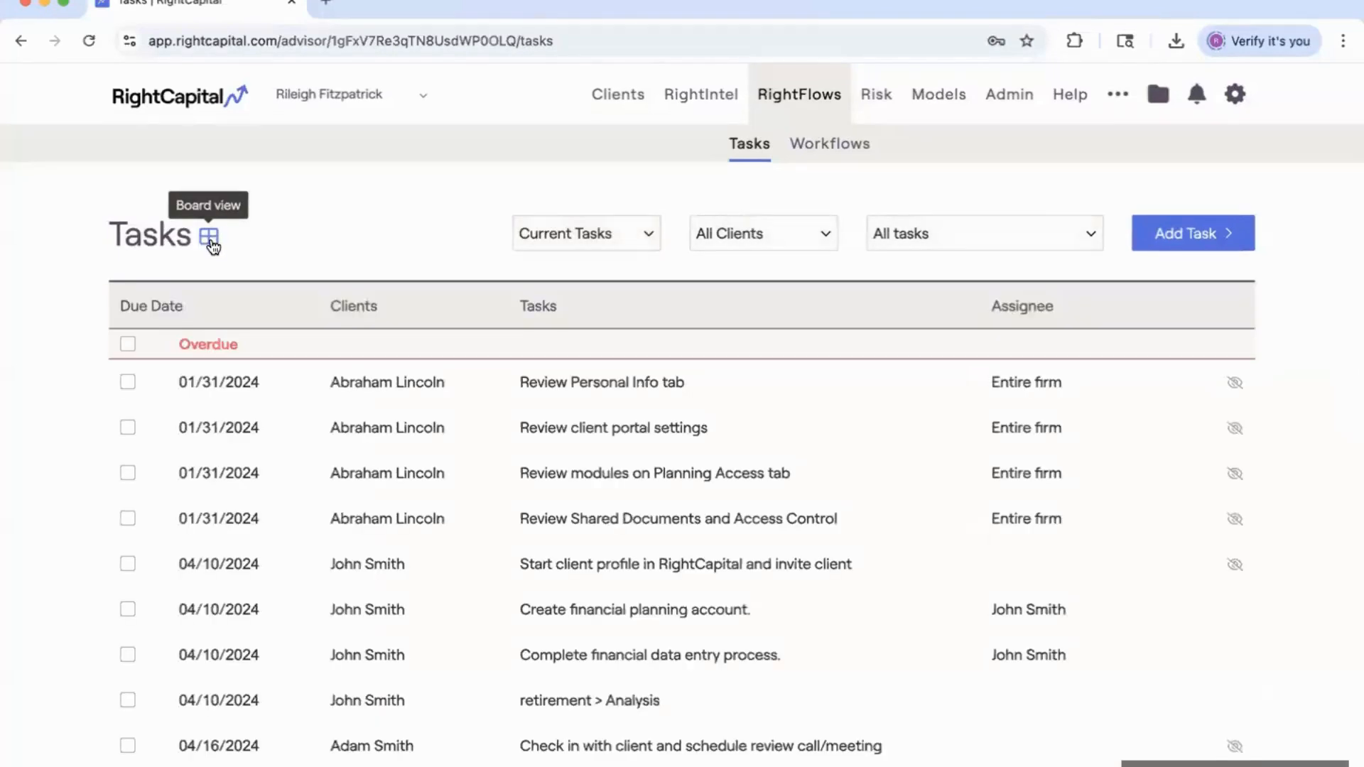
Switch tasks back to board view, keeping All Clients and All tasks filters.
left_click(211, 242)
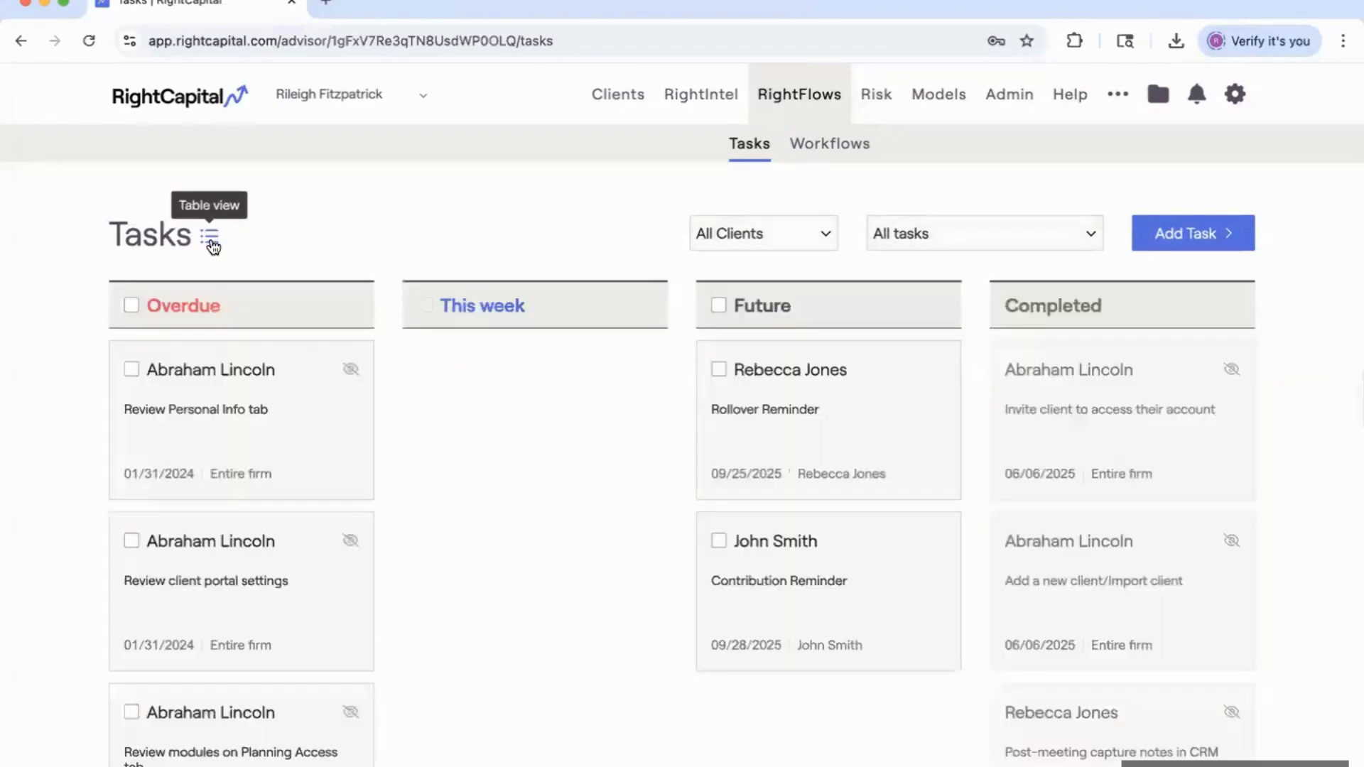
left_click(783, 237)
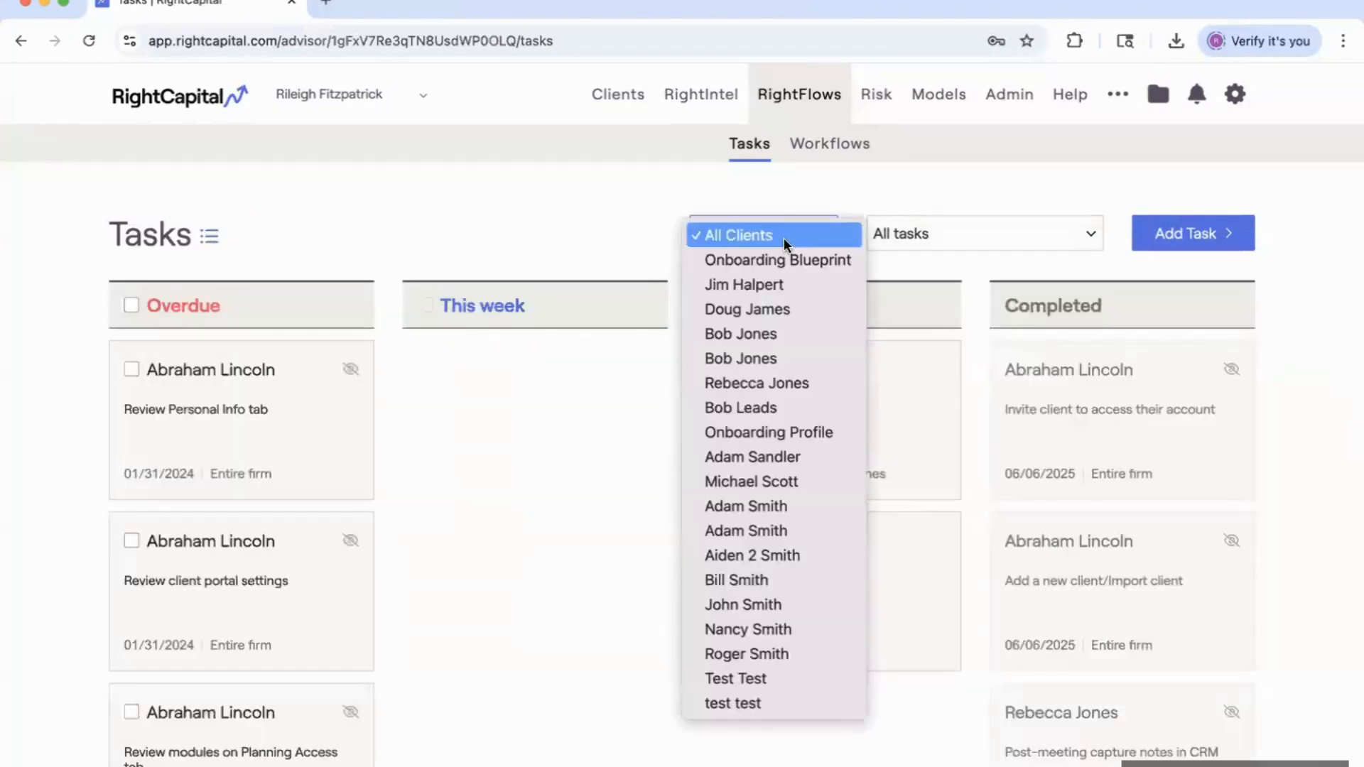
left_click(915, 234)
left_click(915, 234)
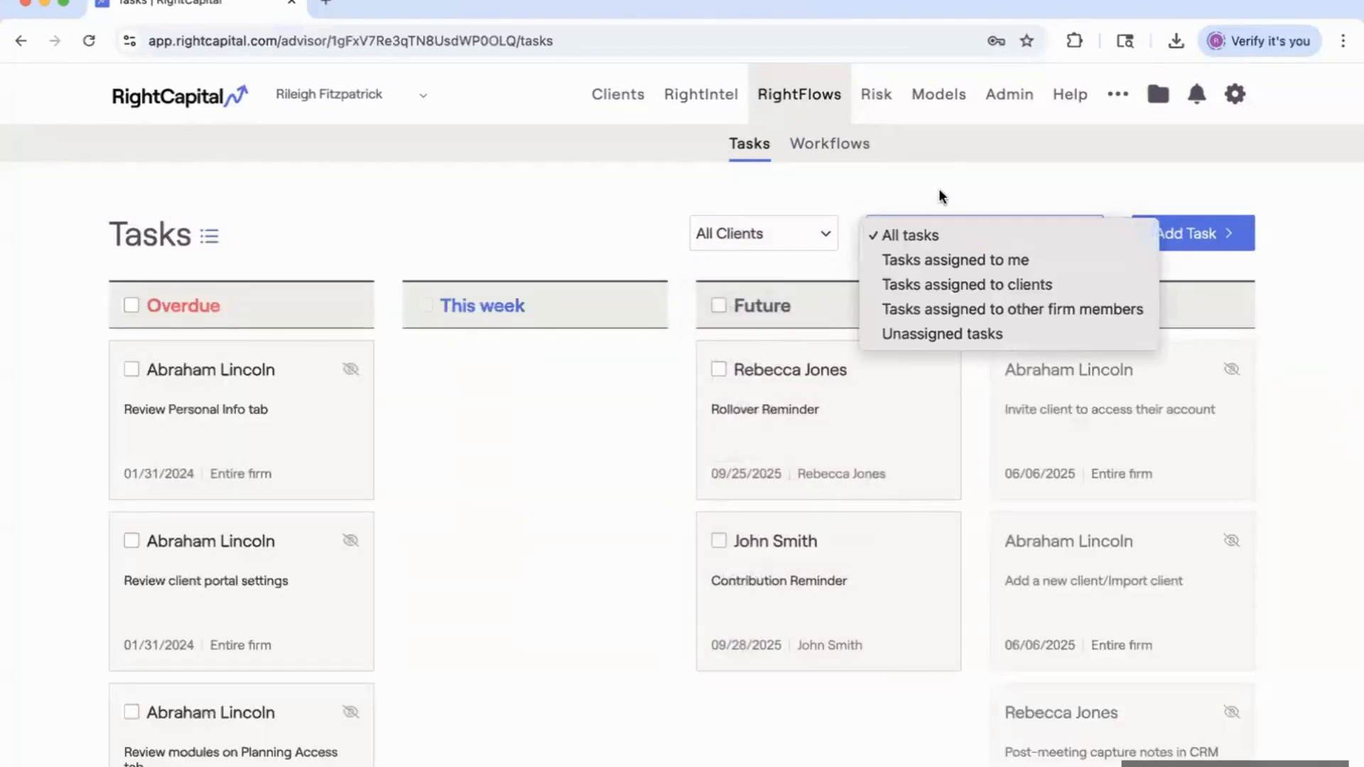
left_click(995, 204)
Add a task from the RF: Upload Statement to Vault template.
left_click(1195, 231)
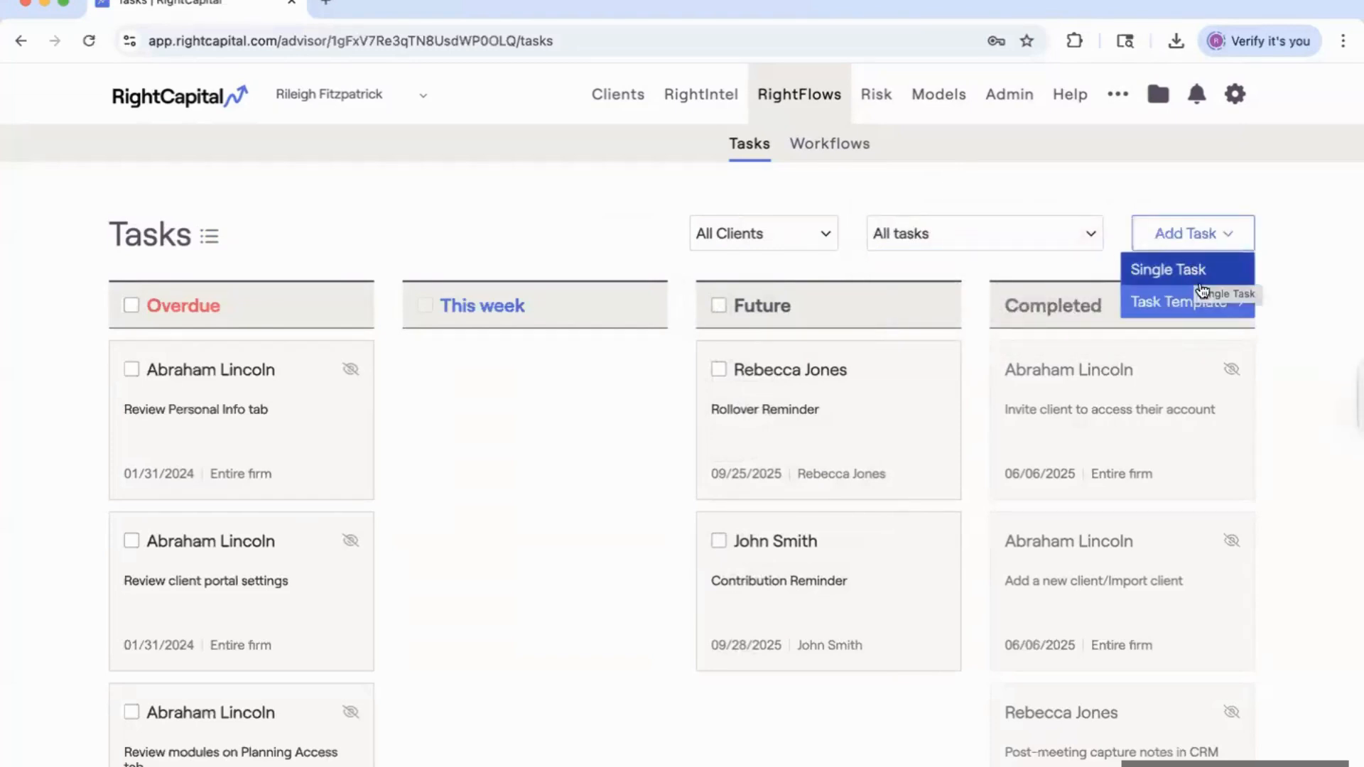
mouse_move(1205, 302)
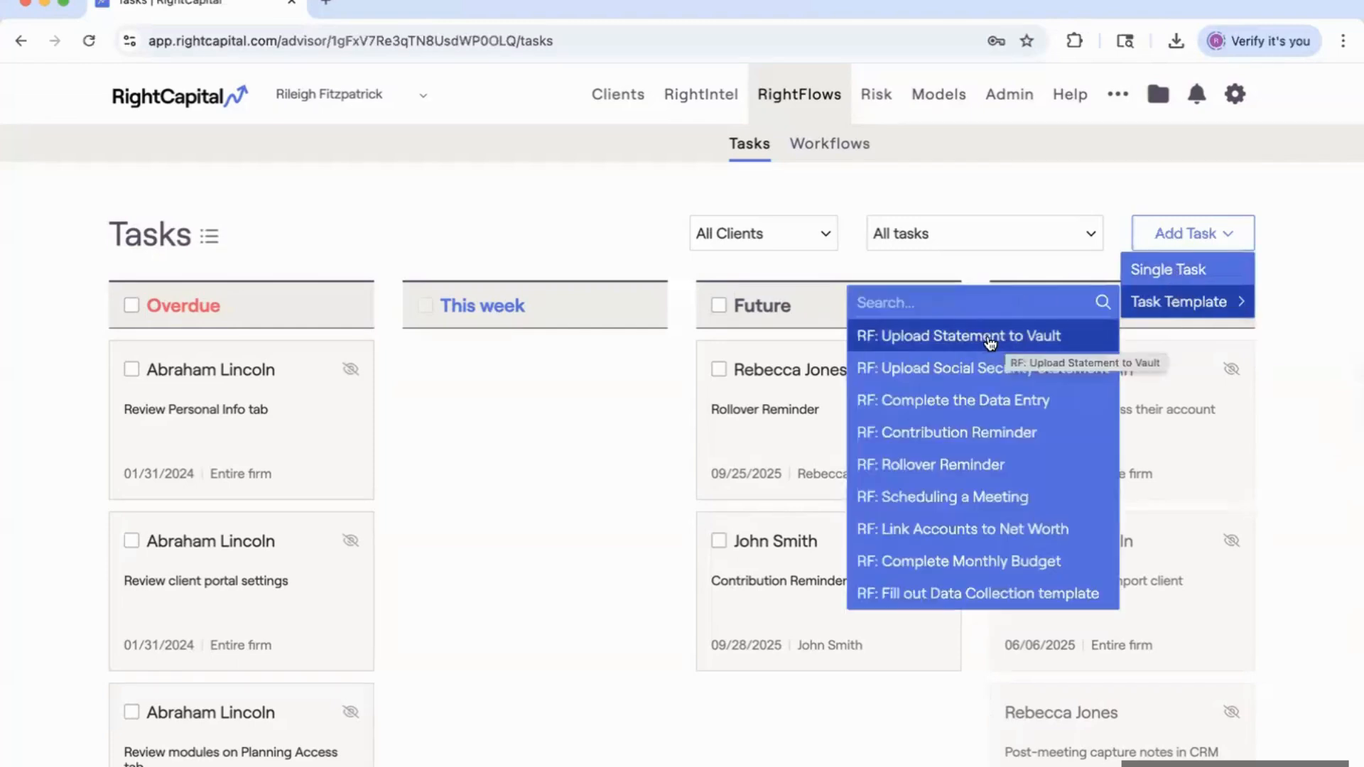
left_click(1014, 337)
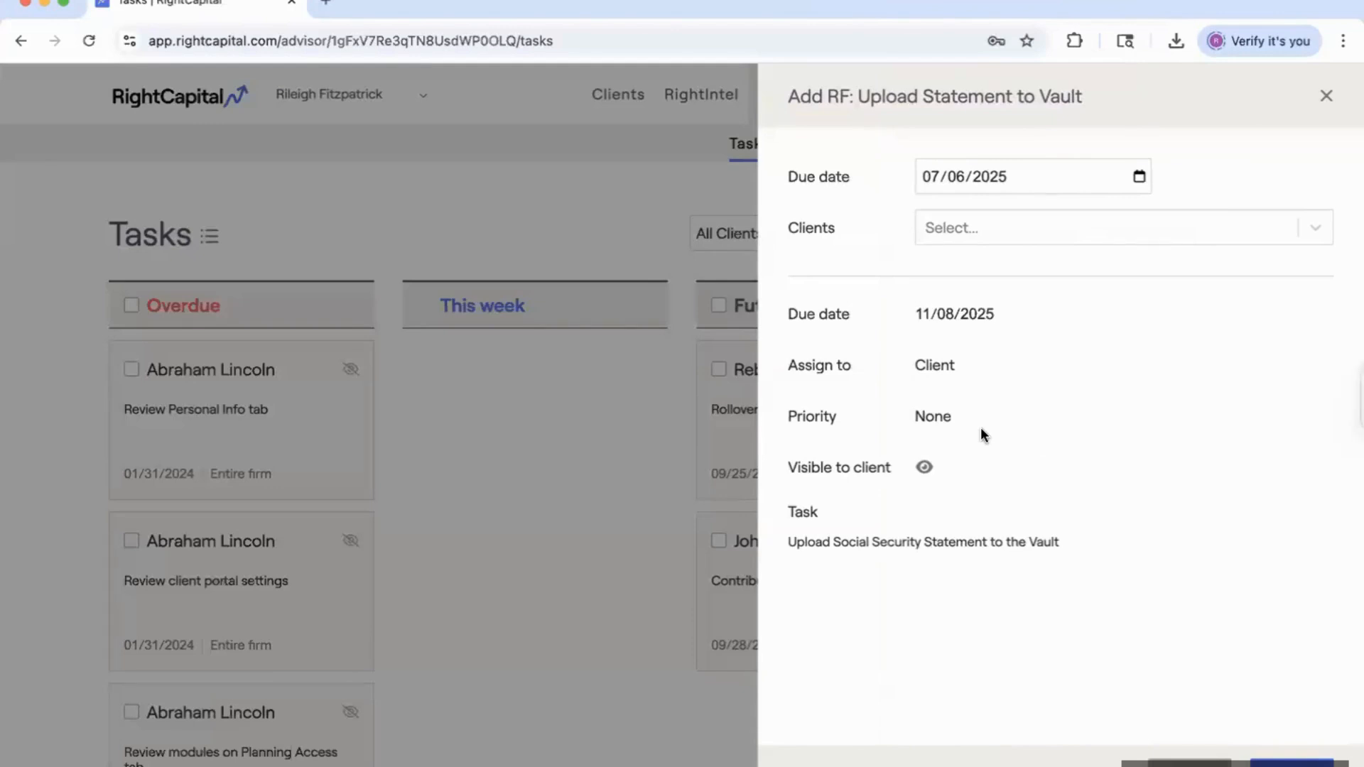
Discard the template task, view the Review Personal Info task, then open Workflows.
left_click(943, 222)
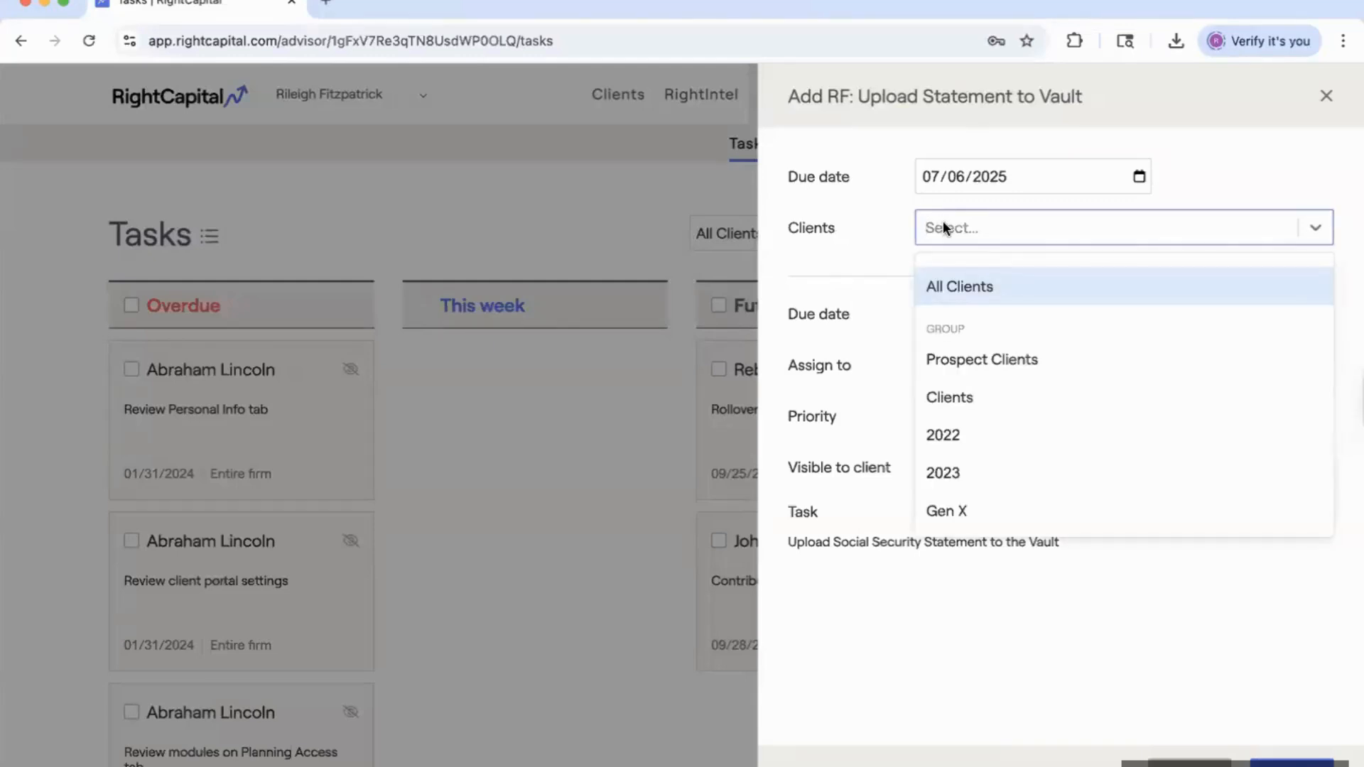
left_click(1327, 98)
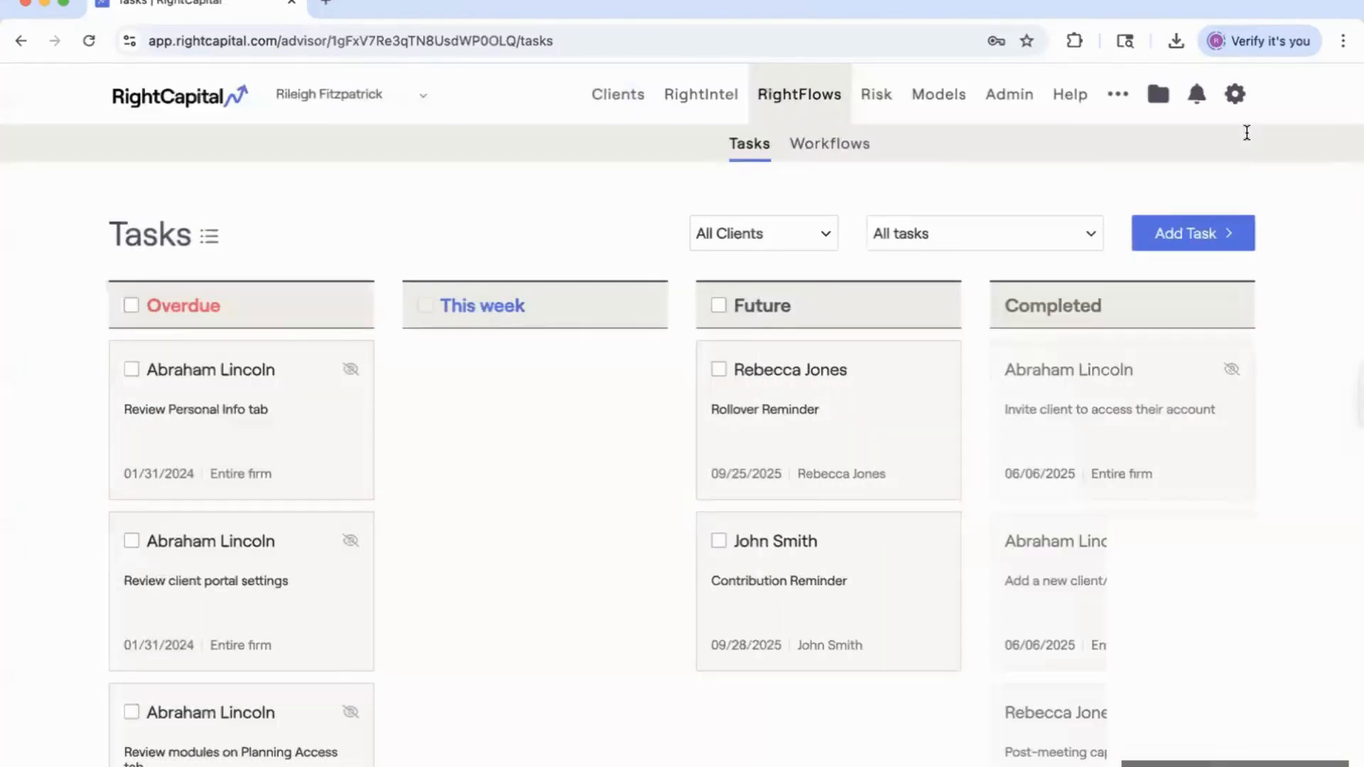
left_click(245, 445)
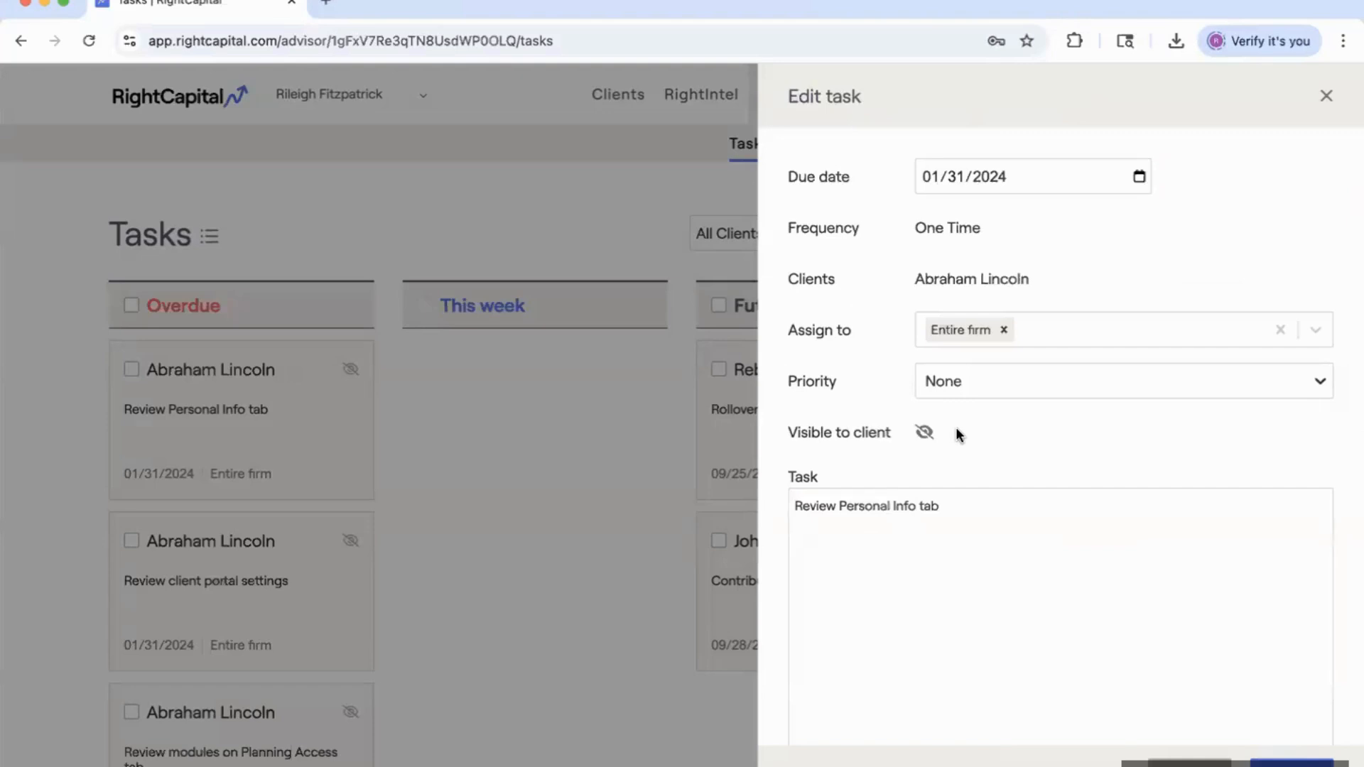
left_click(1326, 96)
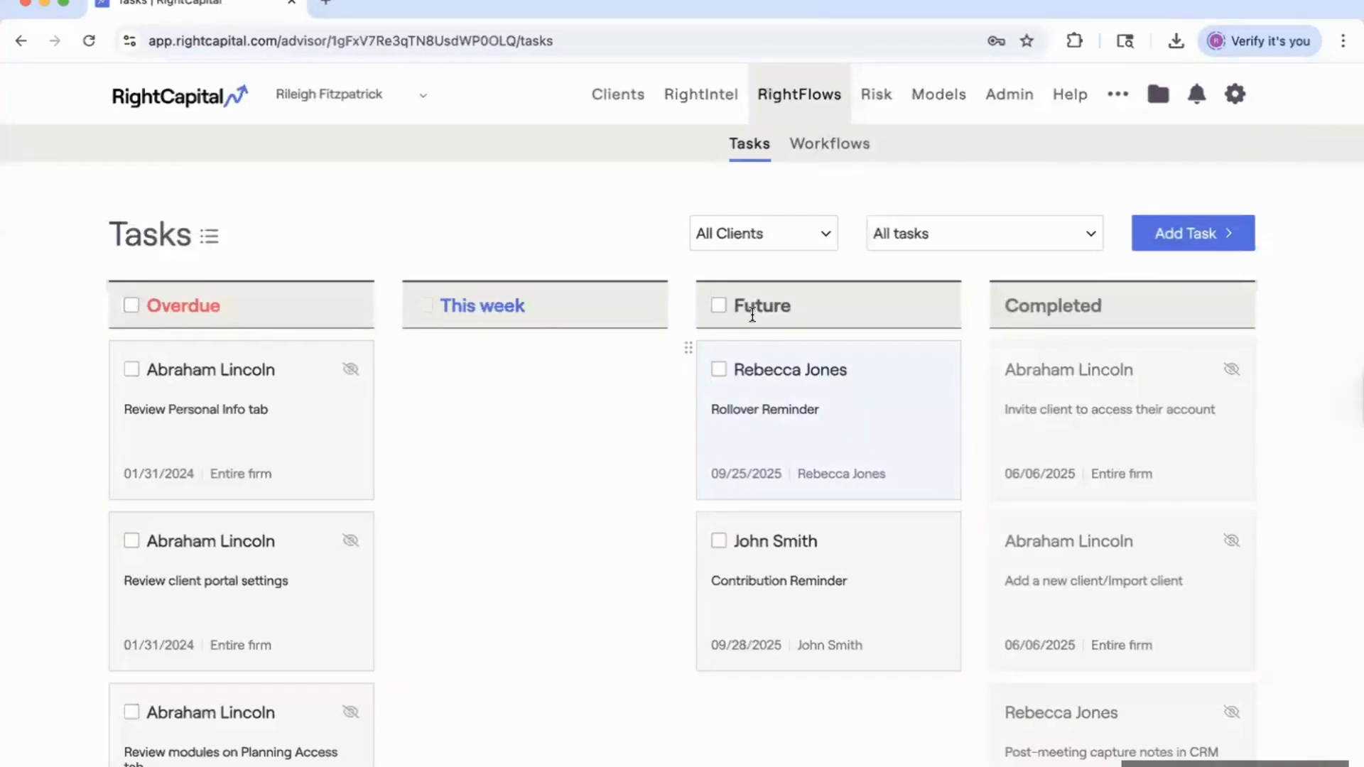
left_click(810, 146)
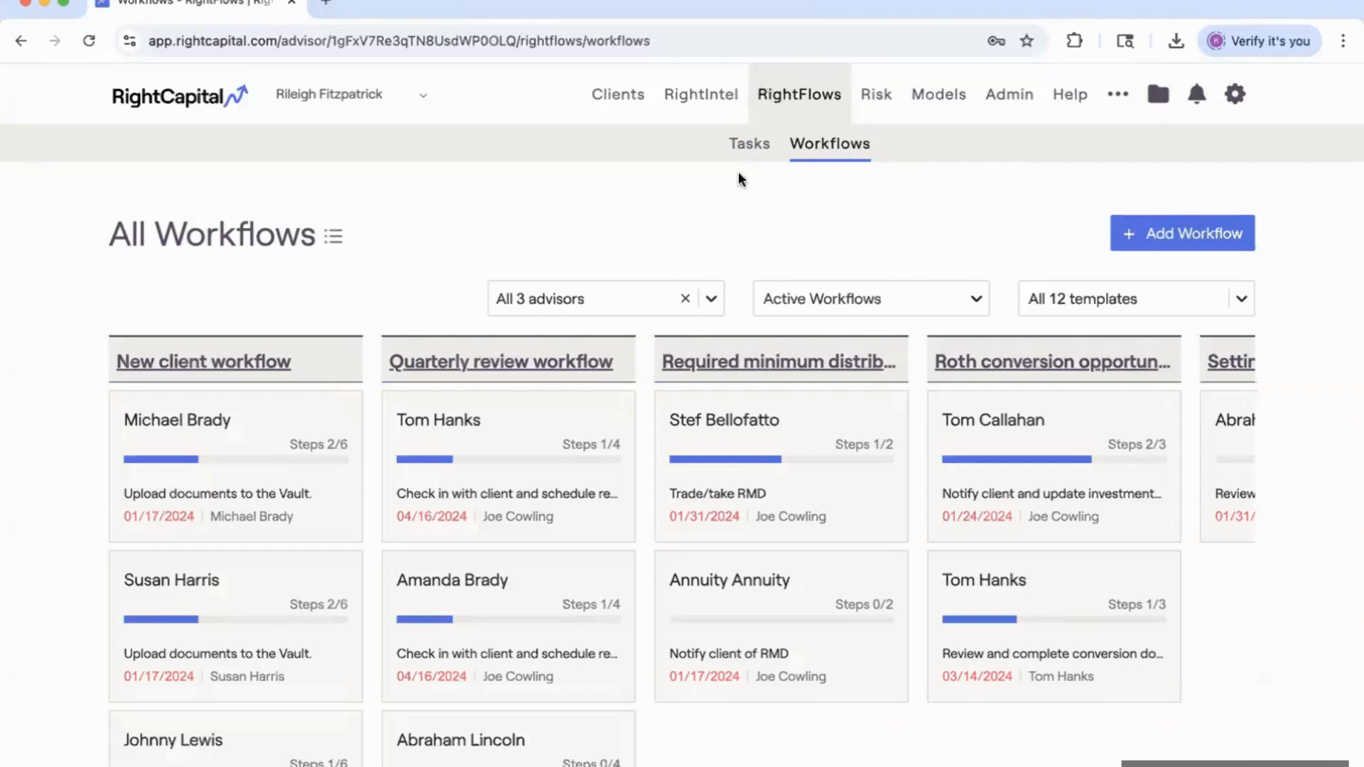
Open the New client workflow board showing clients at Initial call/meeting and Data gathering.
left_click(228, 363)
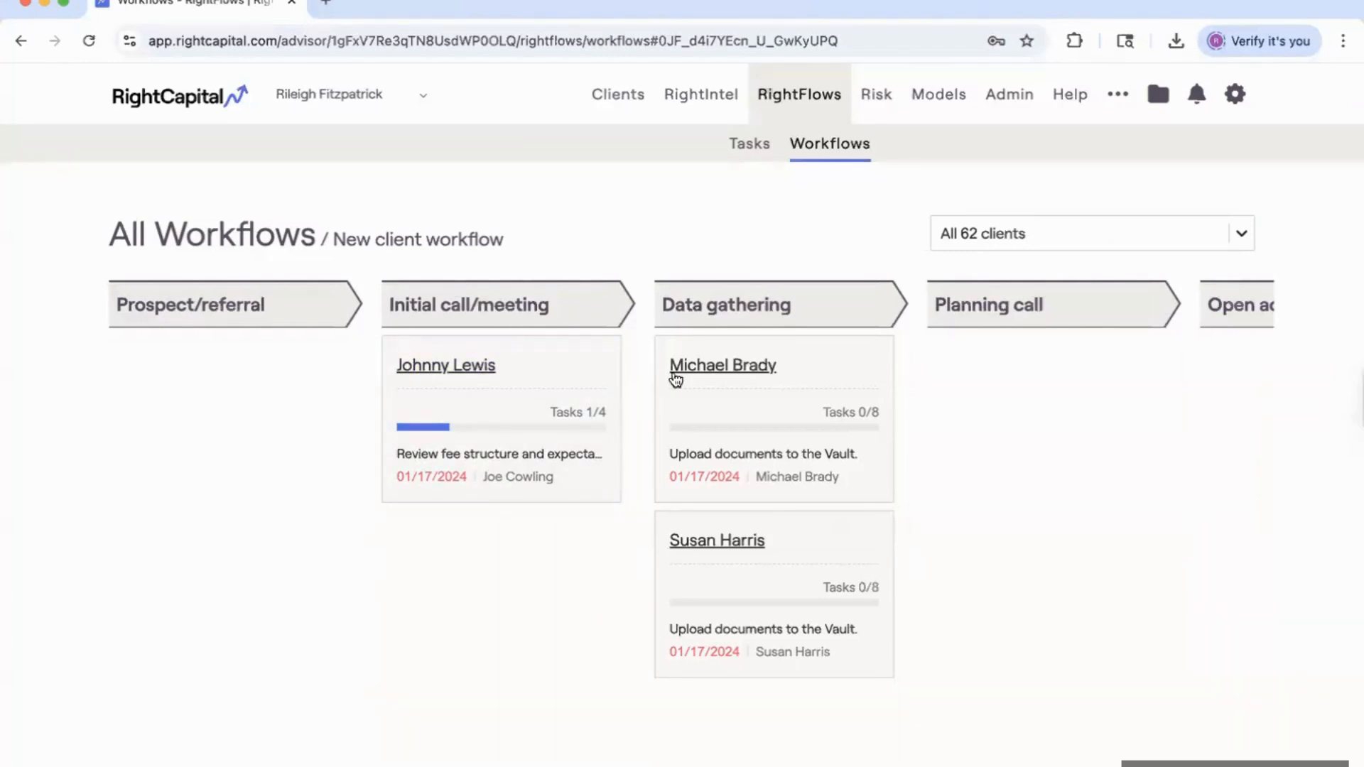
scroll(704, 501, "right", 5)
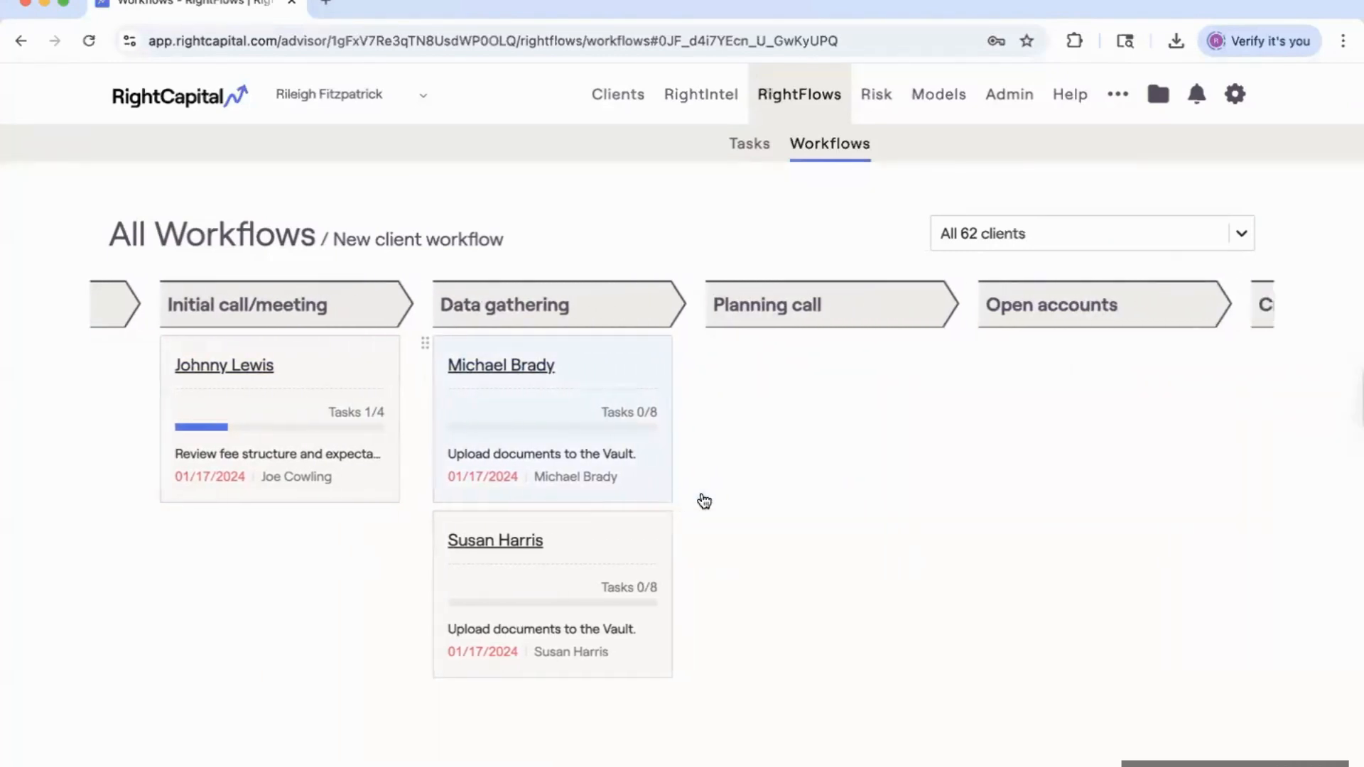
scroll(702, 491, "right", 2)
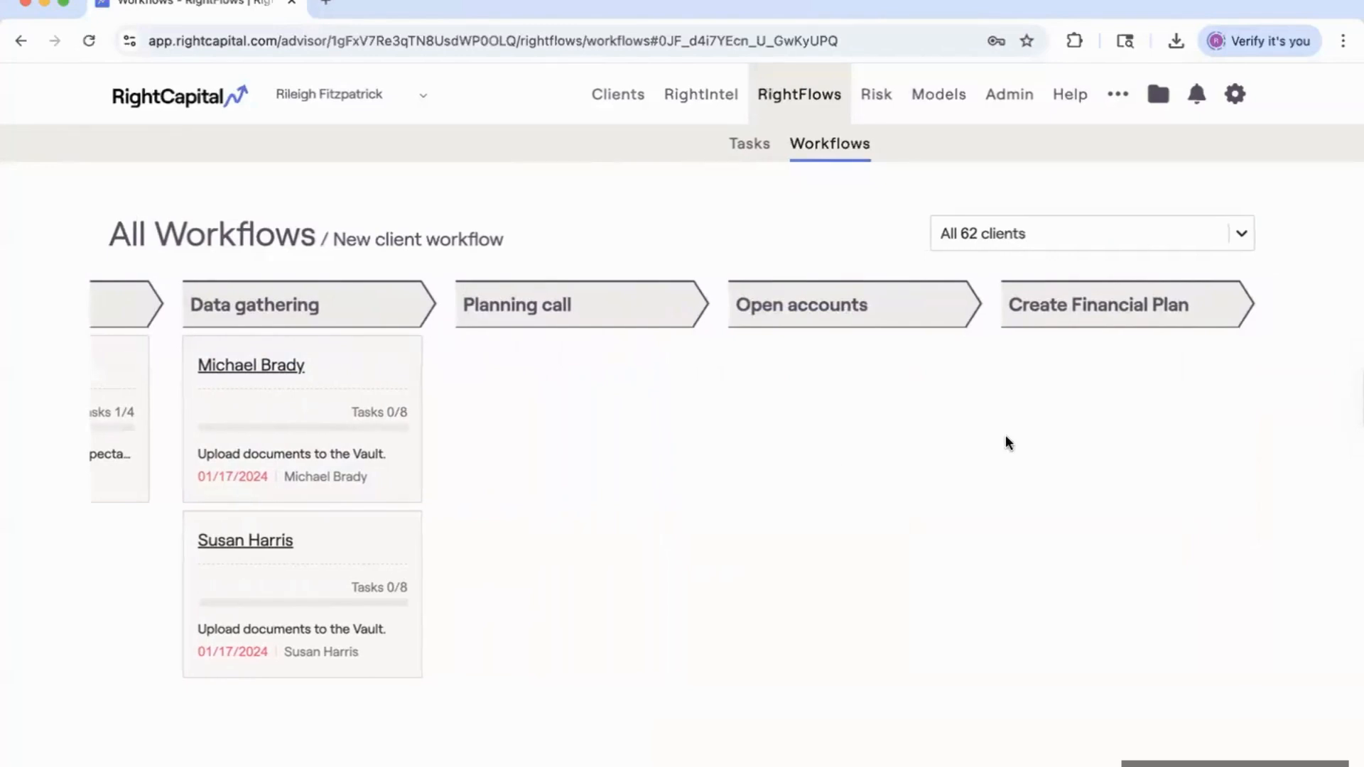
scroll(594, 462, "left", 5)
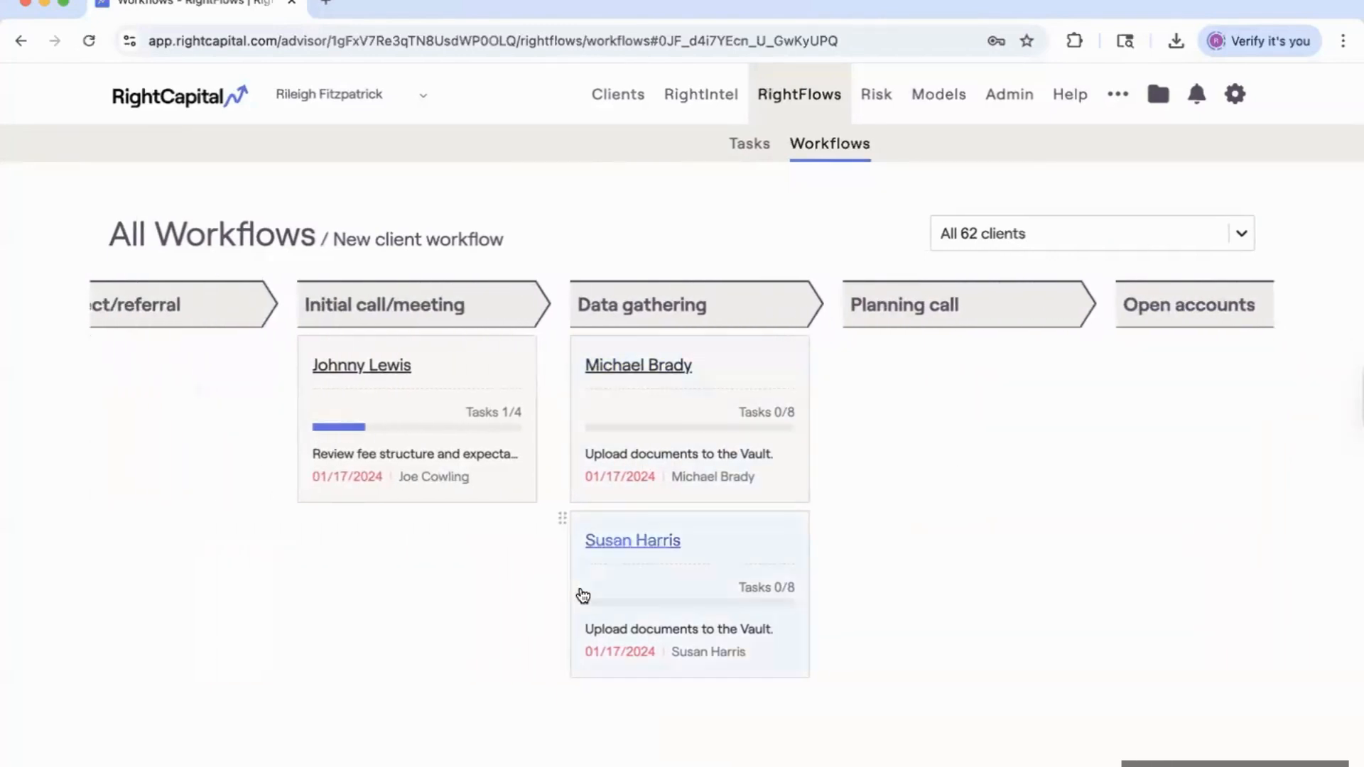
left_click(400, 392)
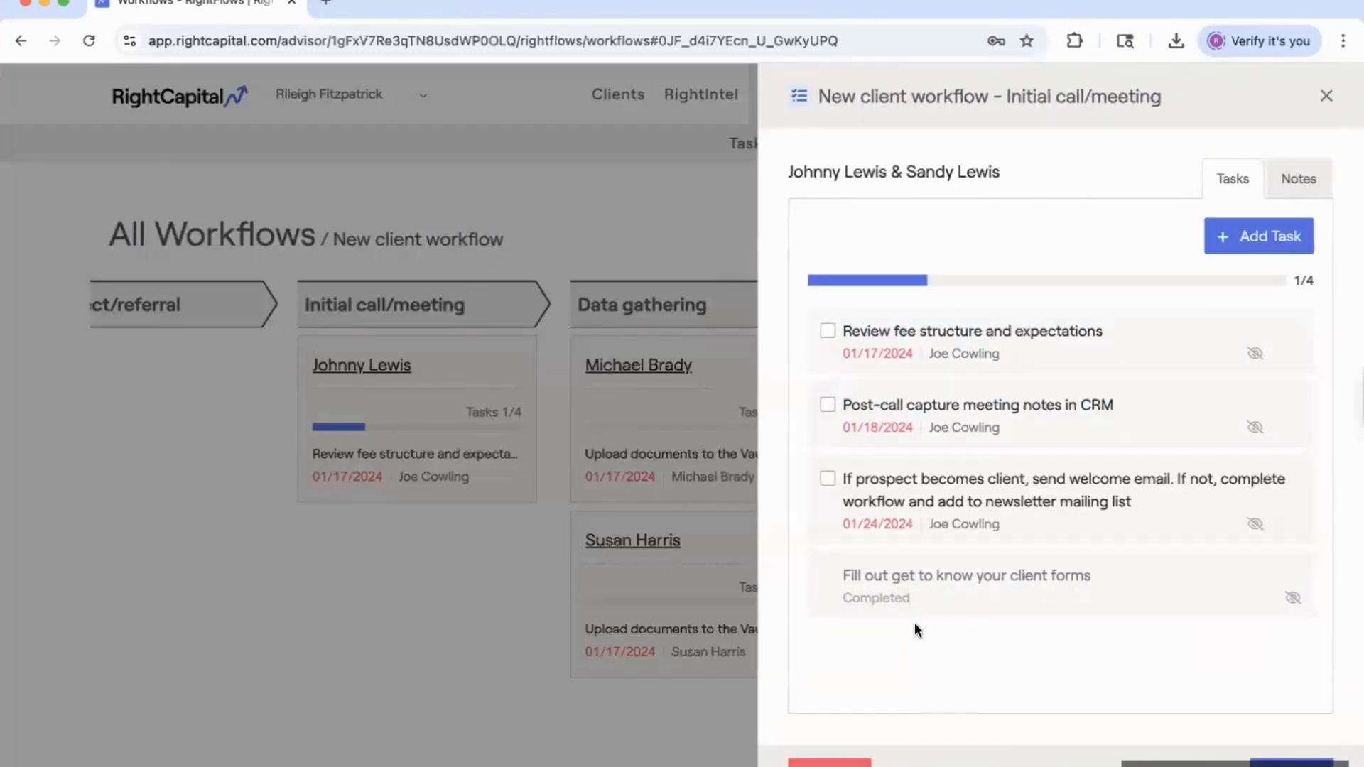
left_click(1324, 97)
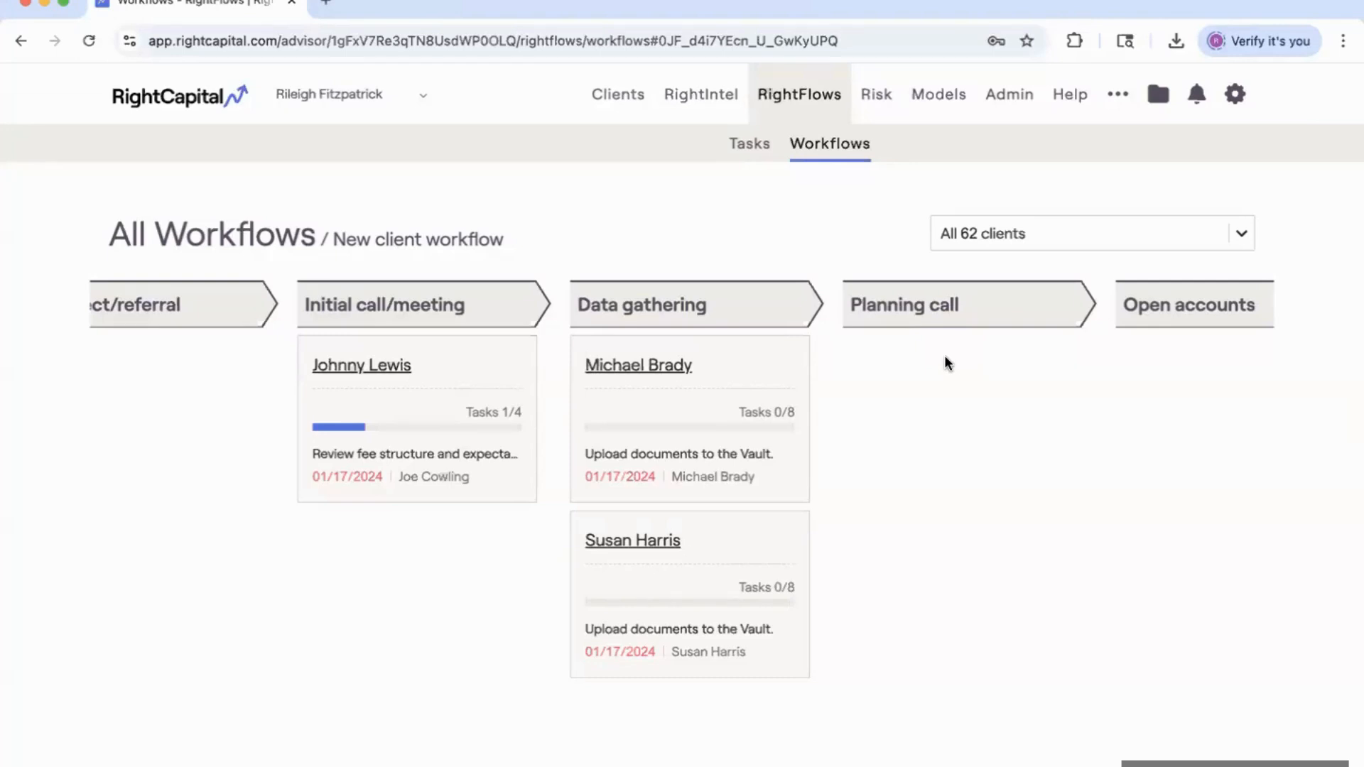
left_click(277, 234)
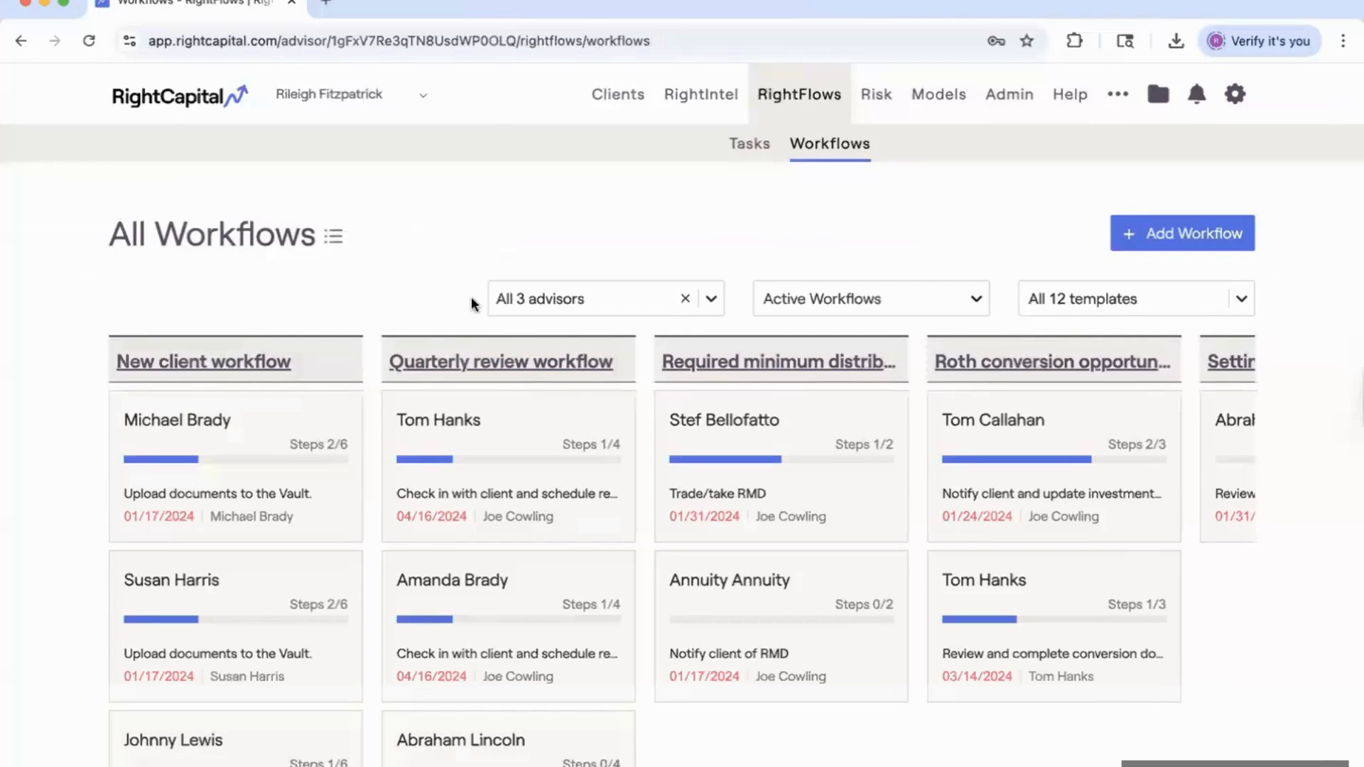
left_click(458, 361)
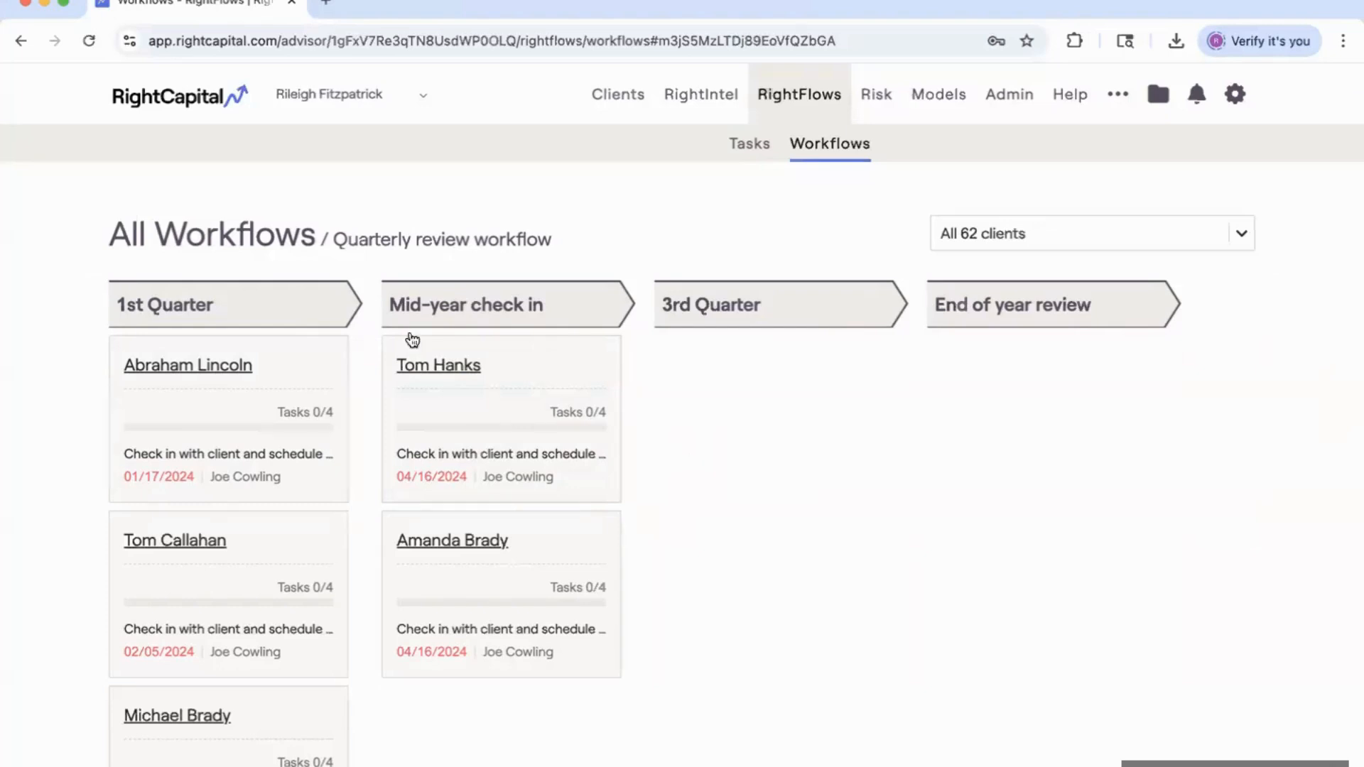
left_click(287, 250)
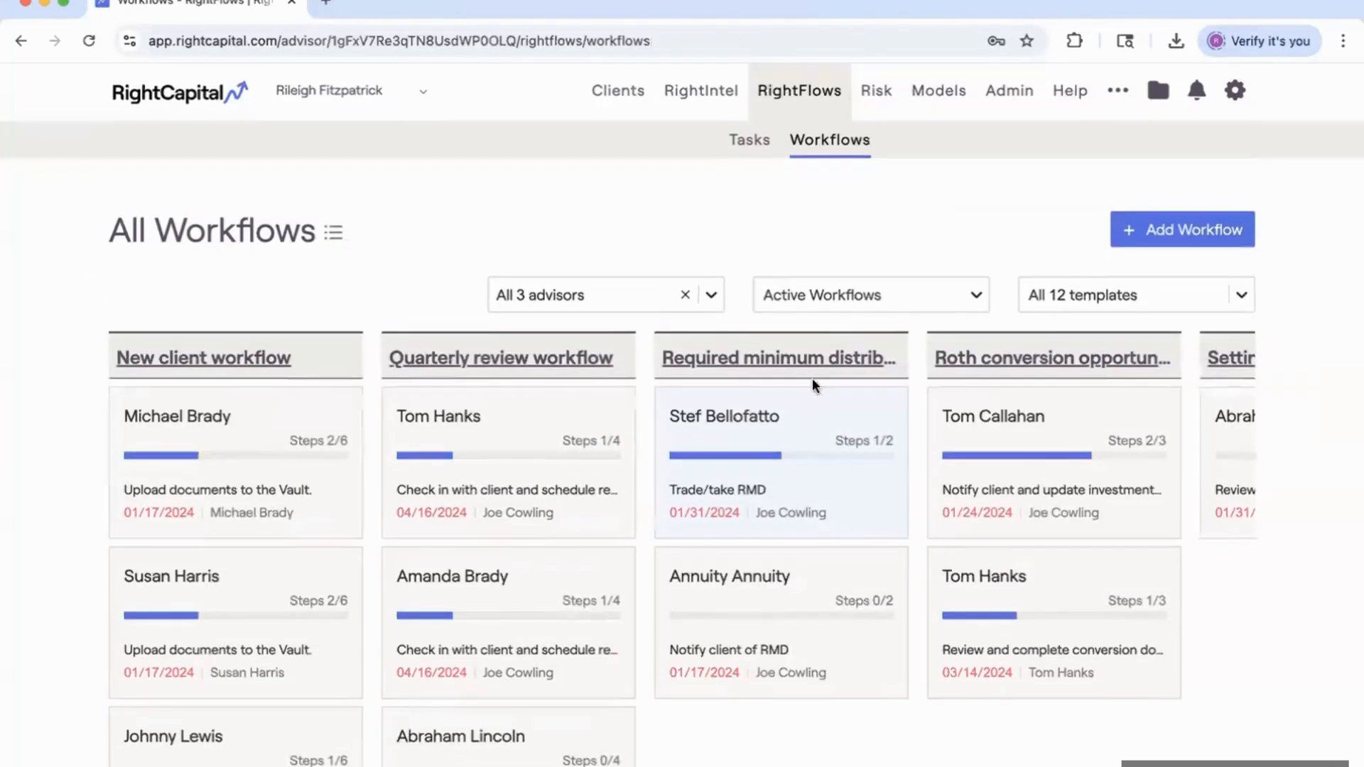
left_click(806, 366)
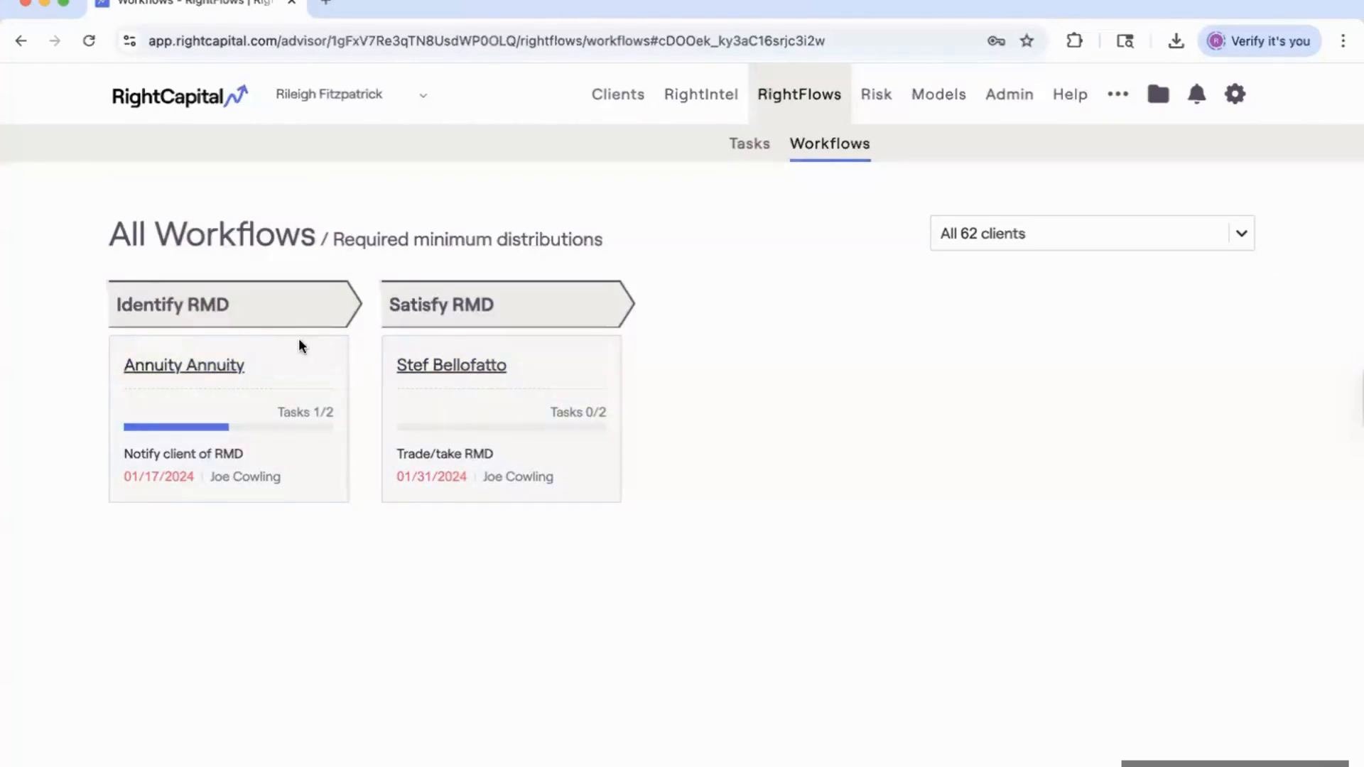
left_click(245, 241)
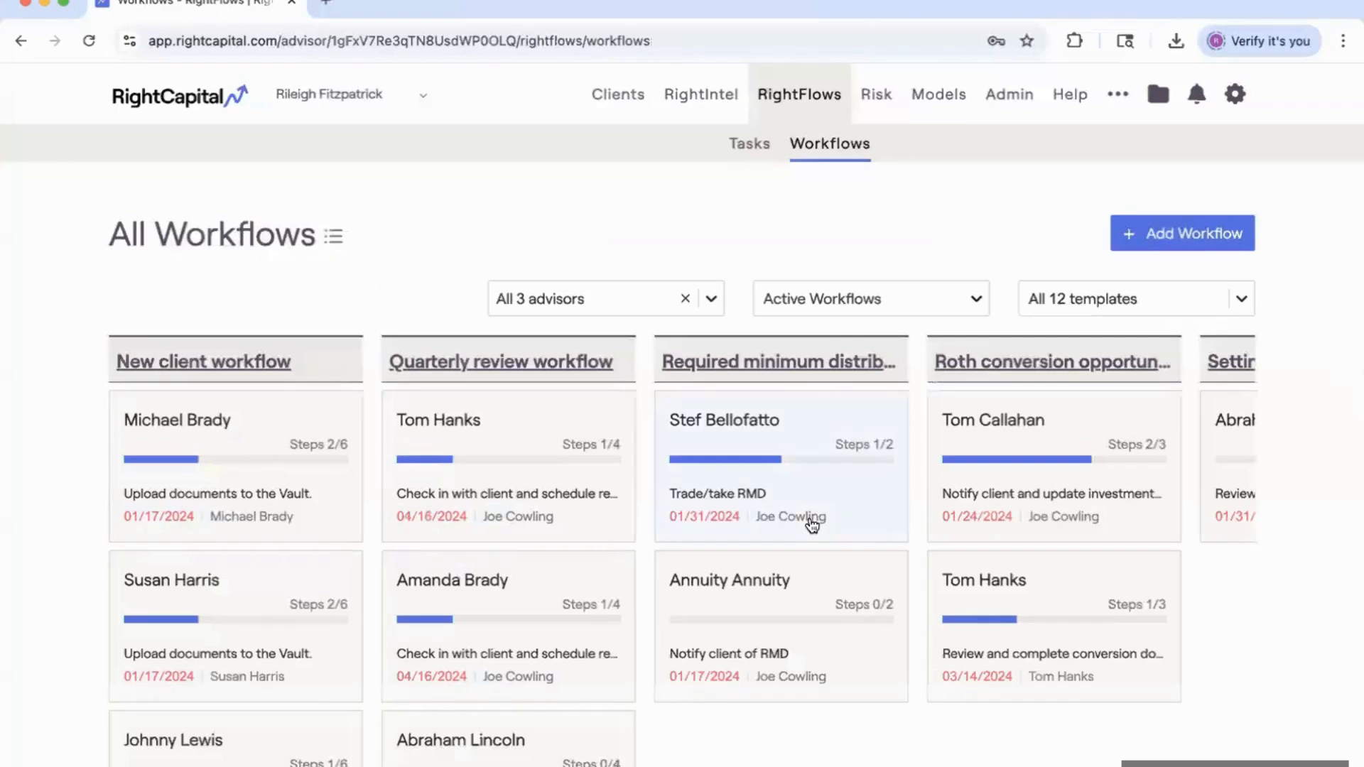
scroll(814, 524, "right", 3)
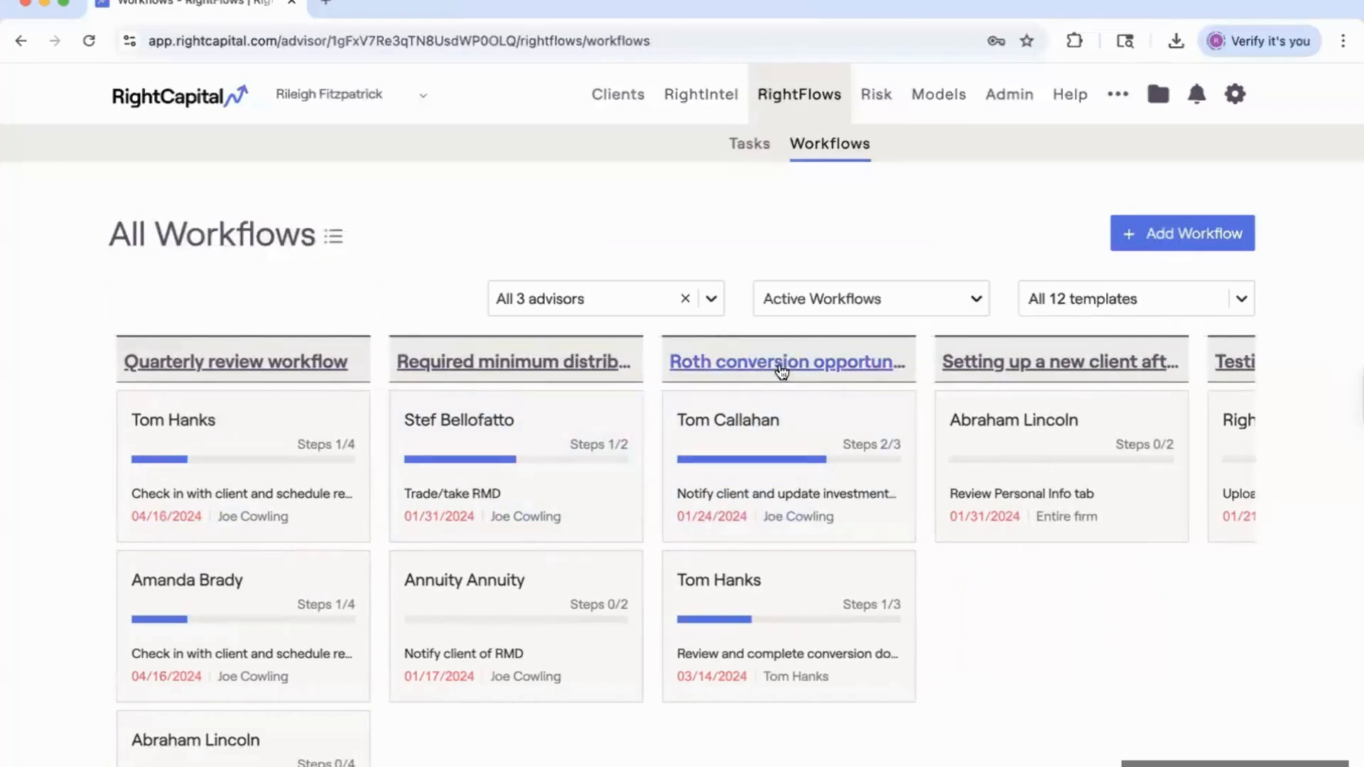
left_click(785, 370)
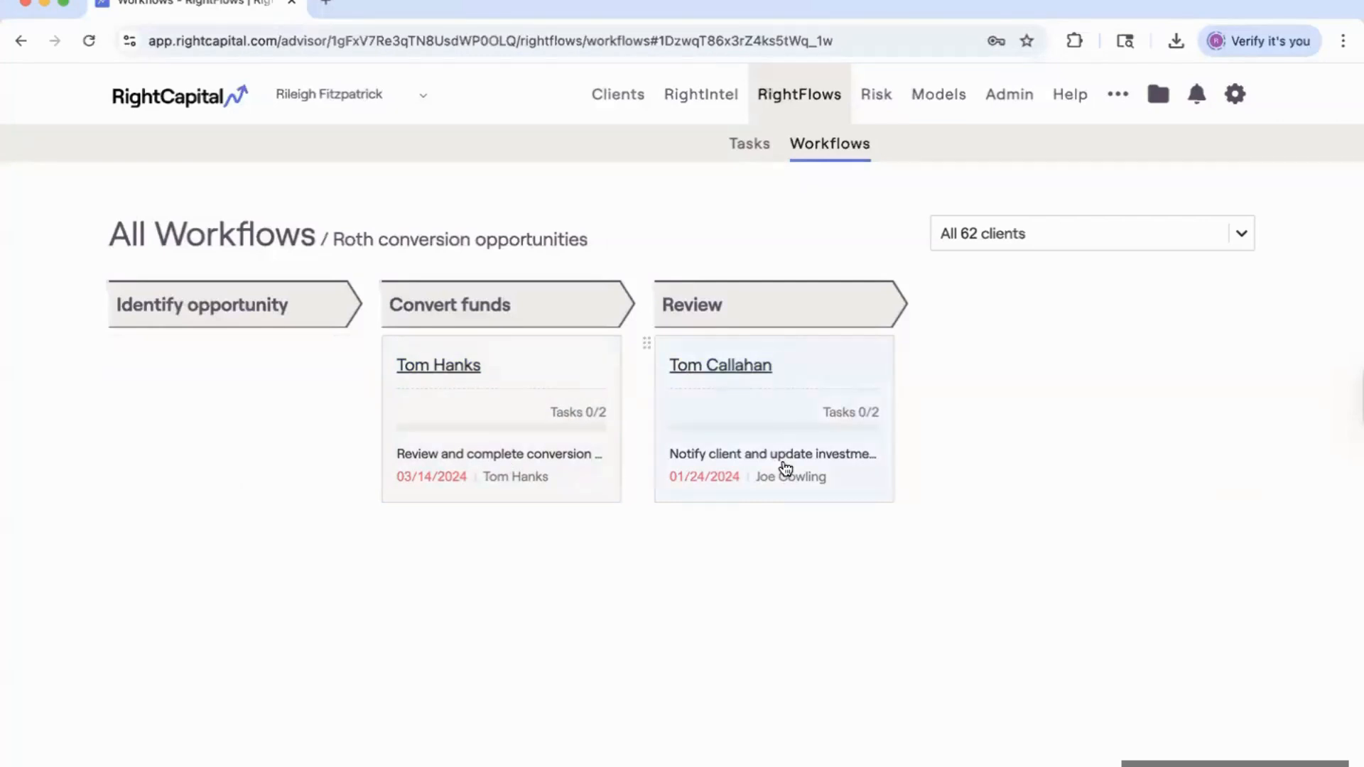
left_click(461, 413)
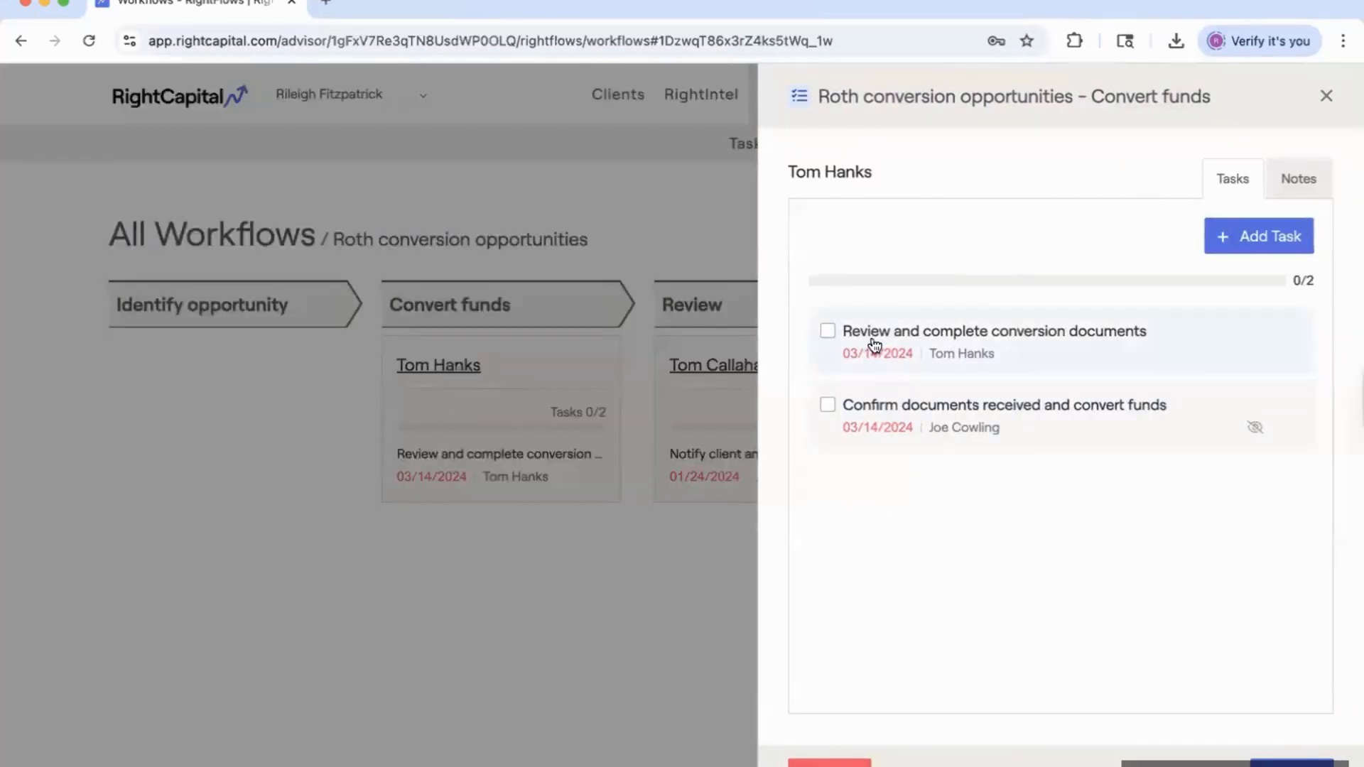
left_click(1327, 92)
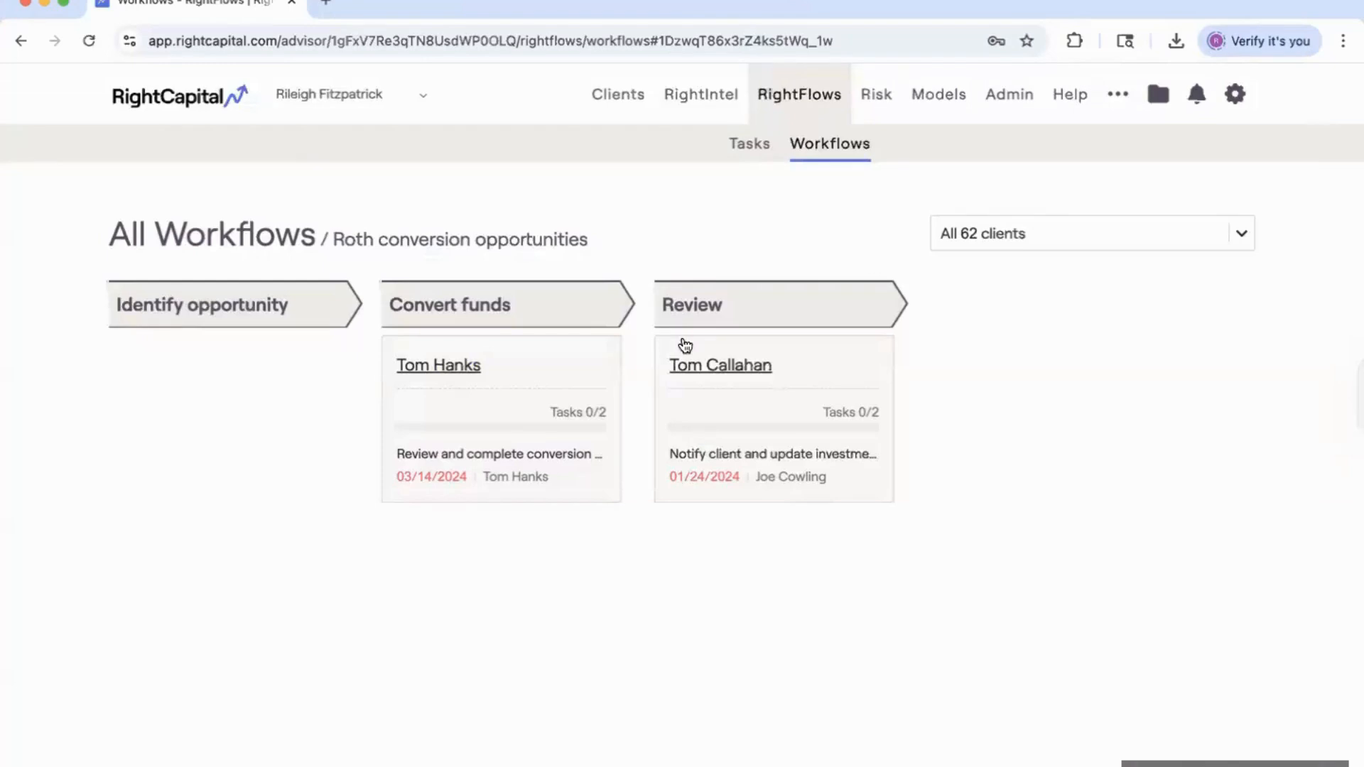
left_click(270, 229)
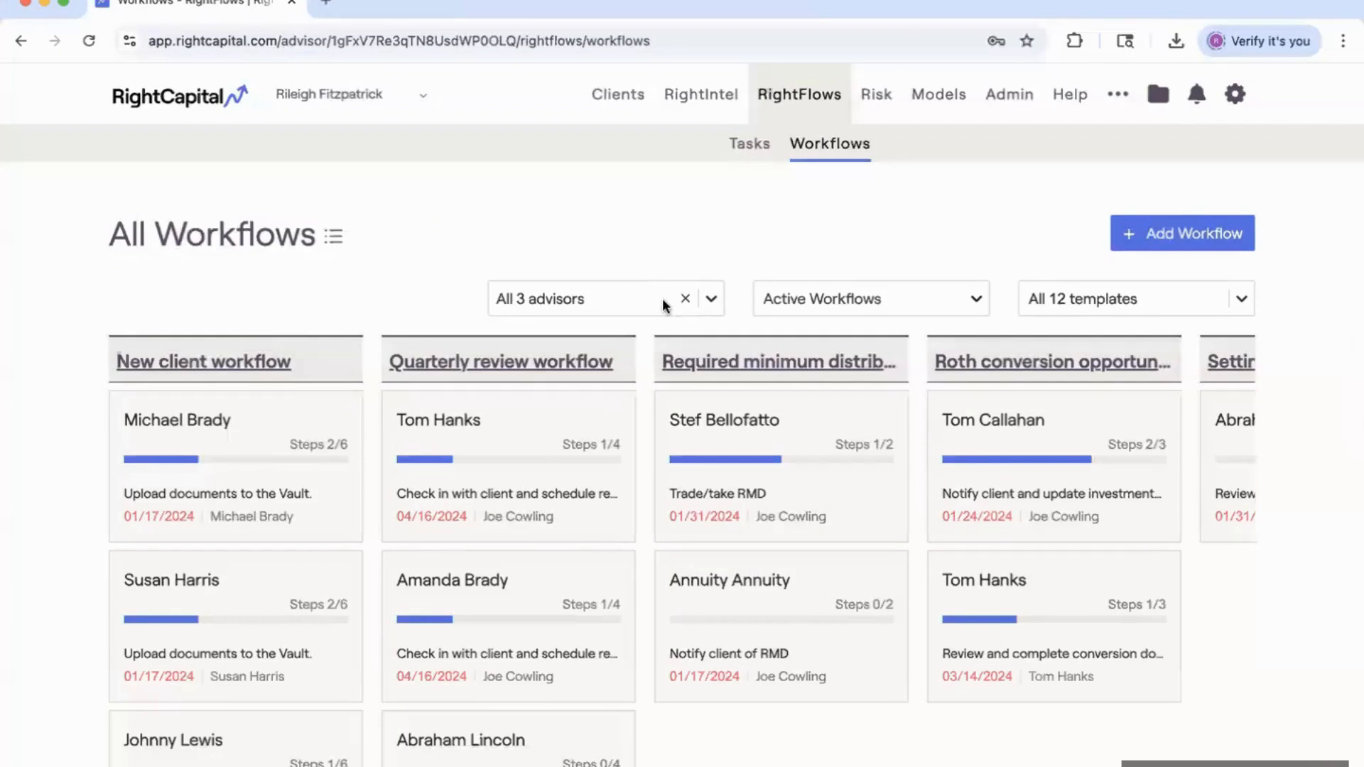
scroll(750, 410, "right", 4)
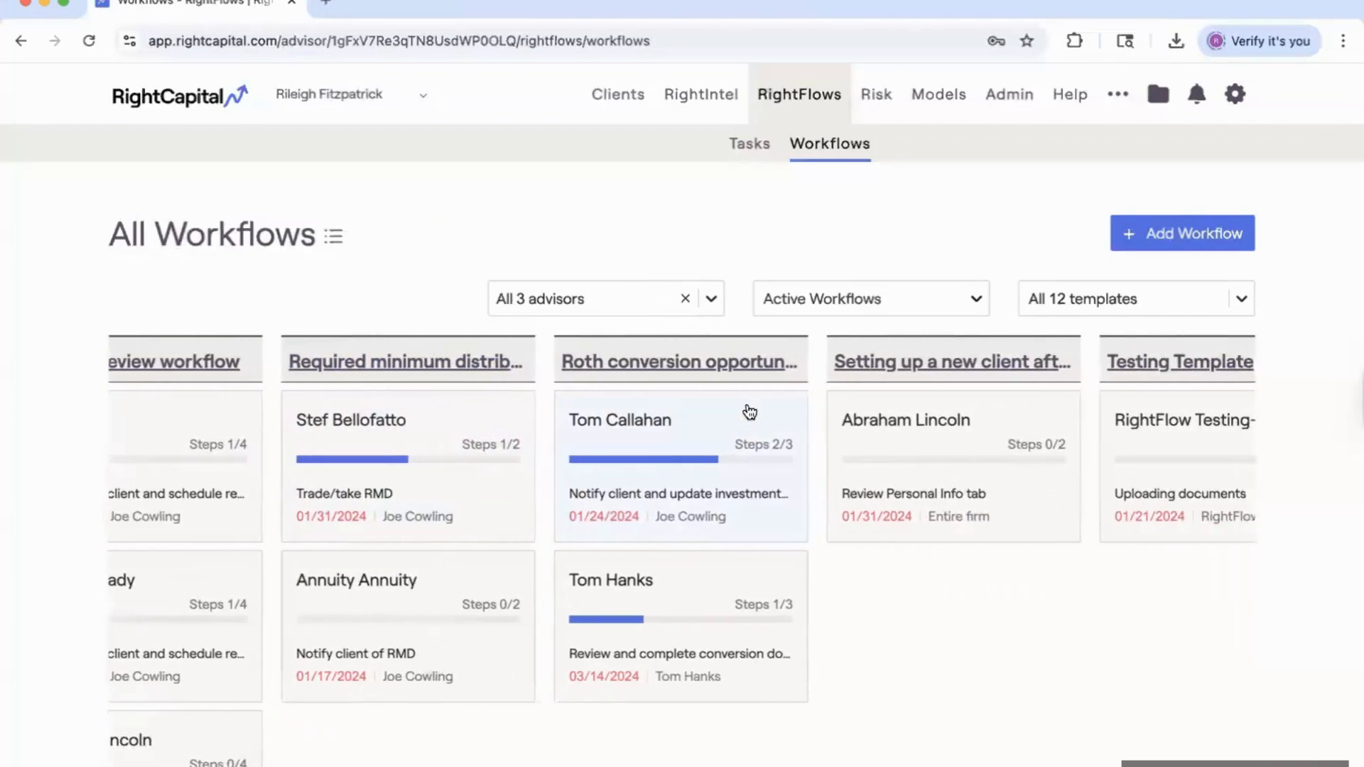
left_click(836, 360)
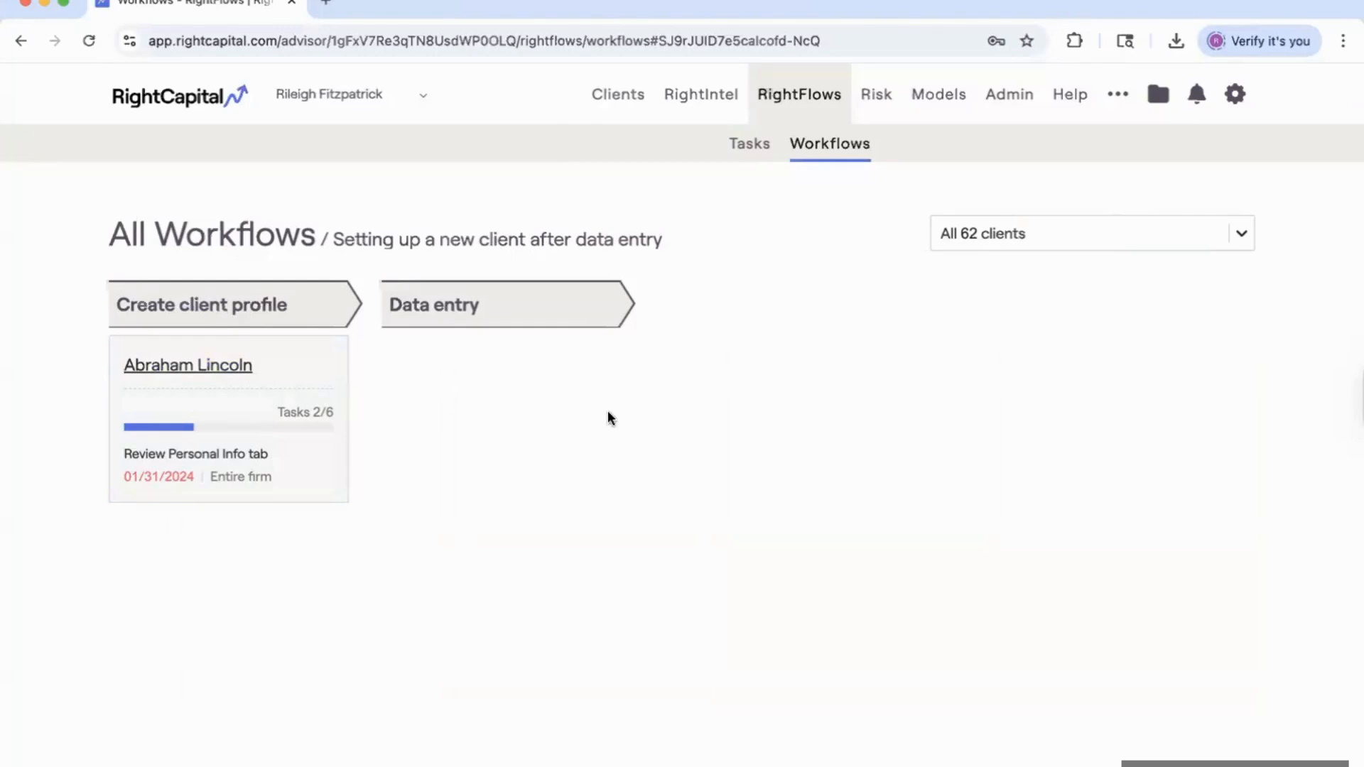
left_click(272, 250)
scroll(855, 499, "right", 5)
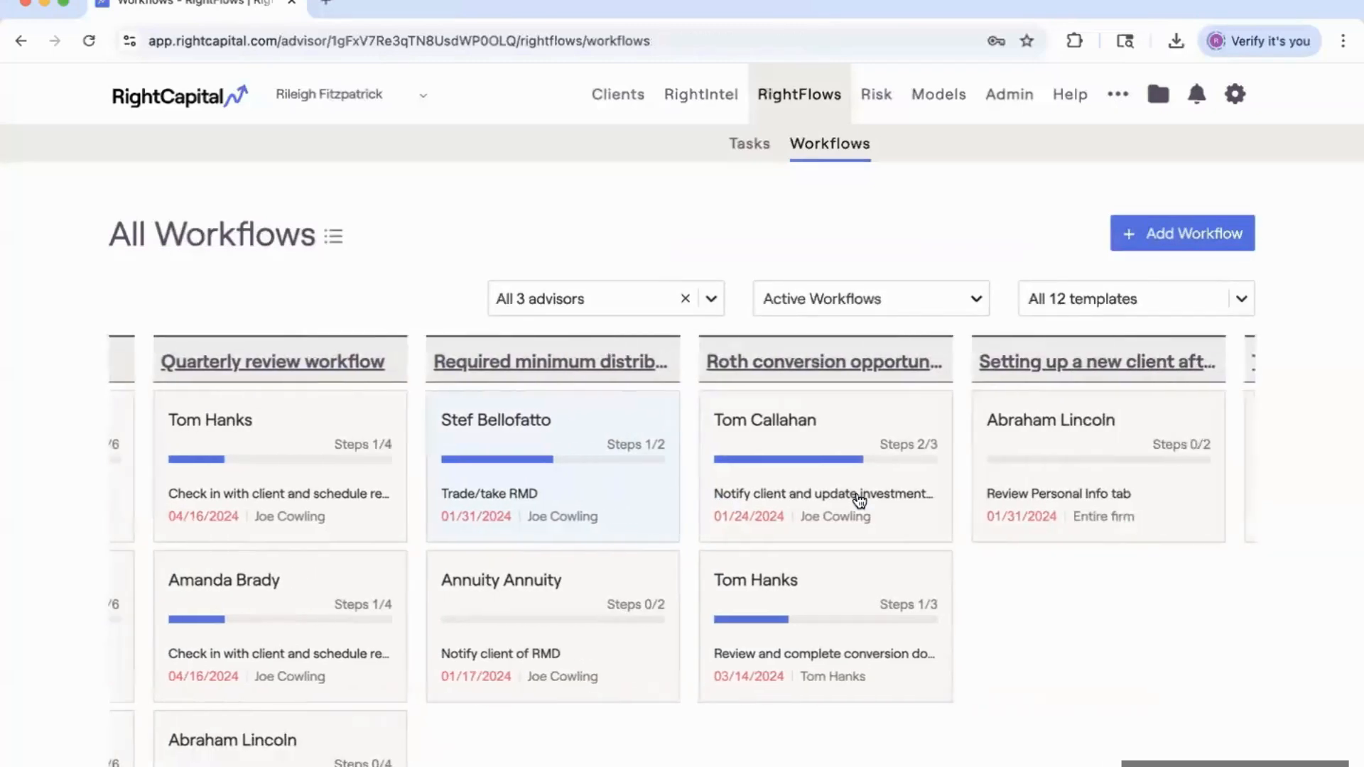
scroll(860, 501, "right", 1)
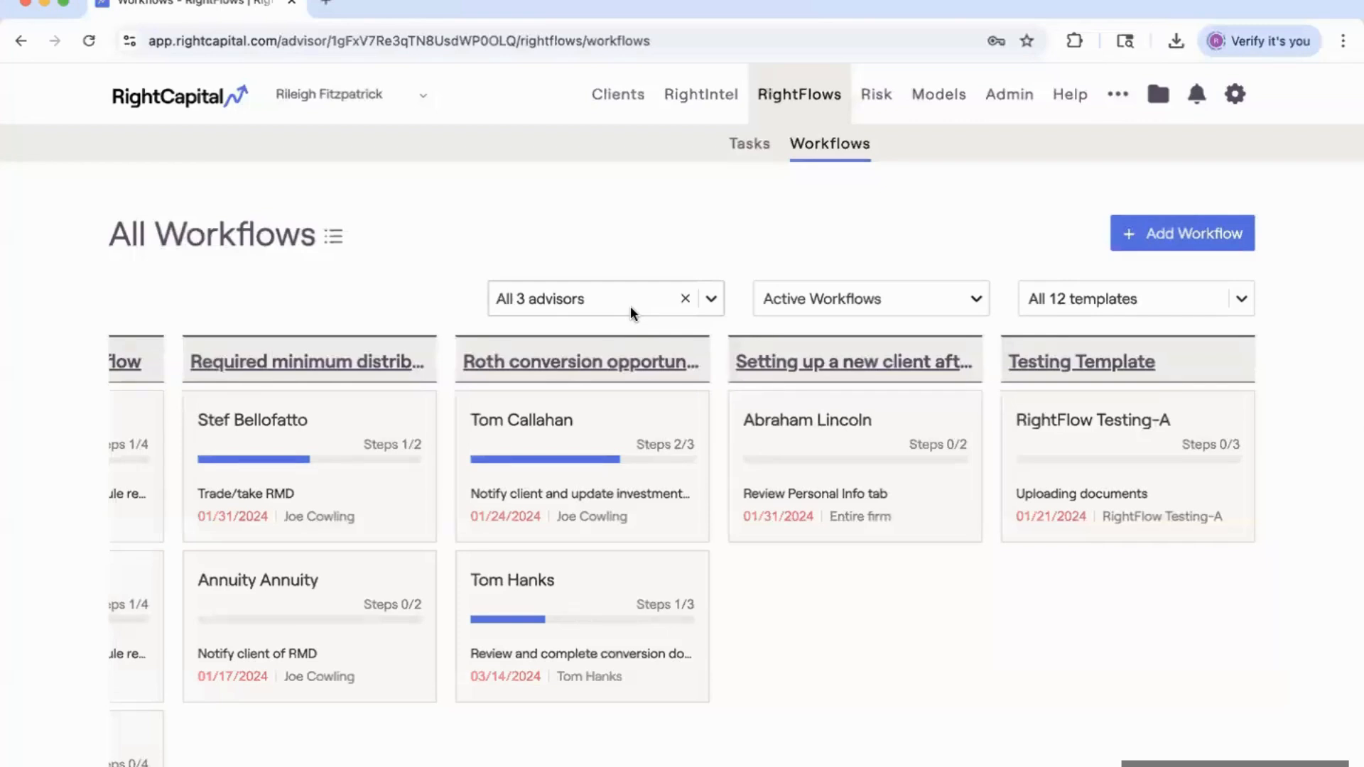
left_click(695, 98)
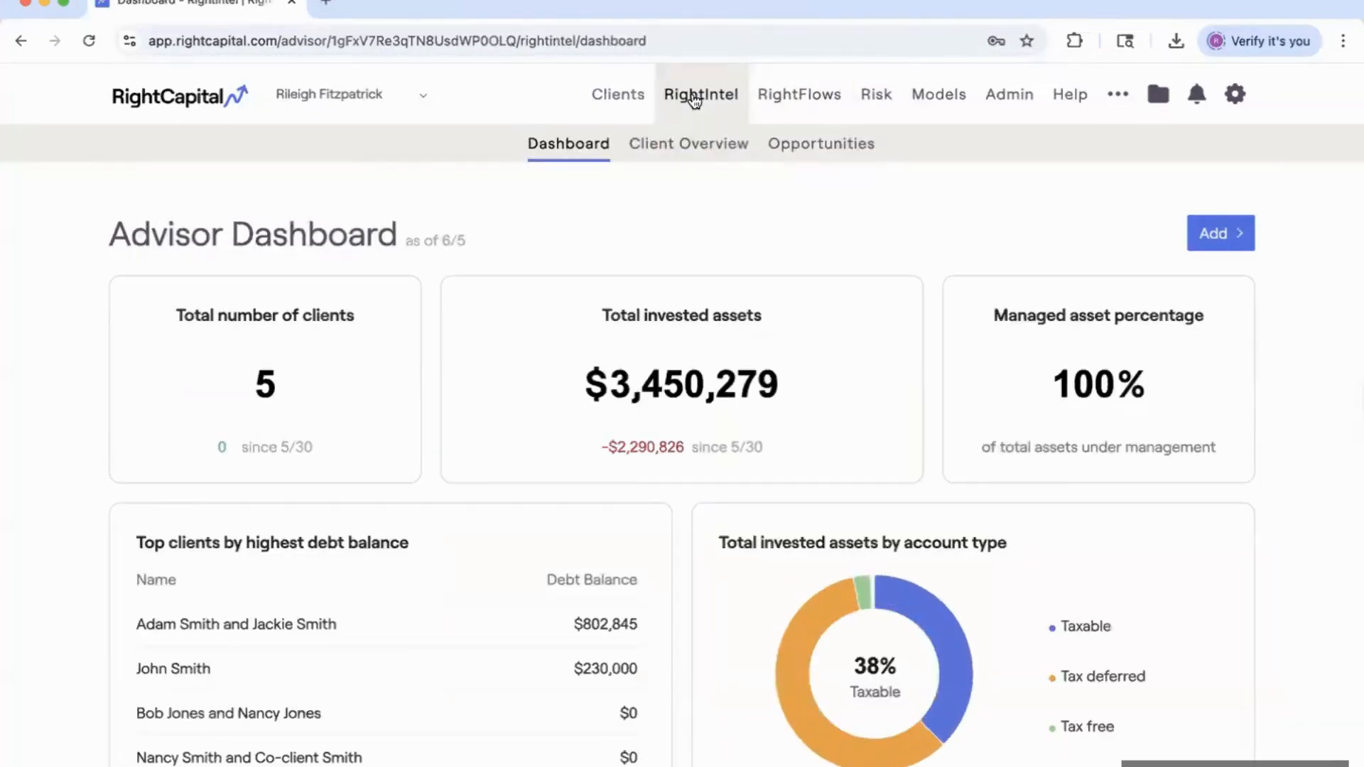
Open RightIntel Opportunities and switch to the Key Events tab.
left_click(822, 146)
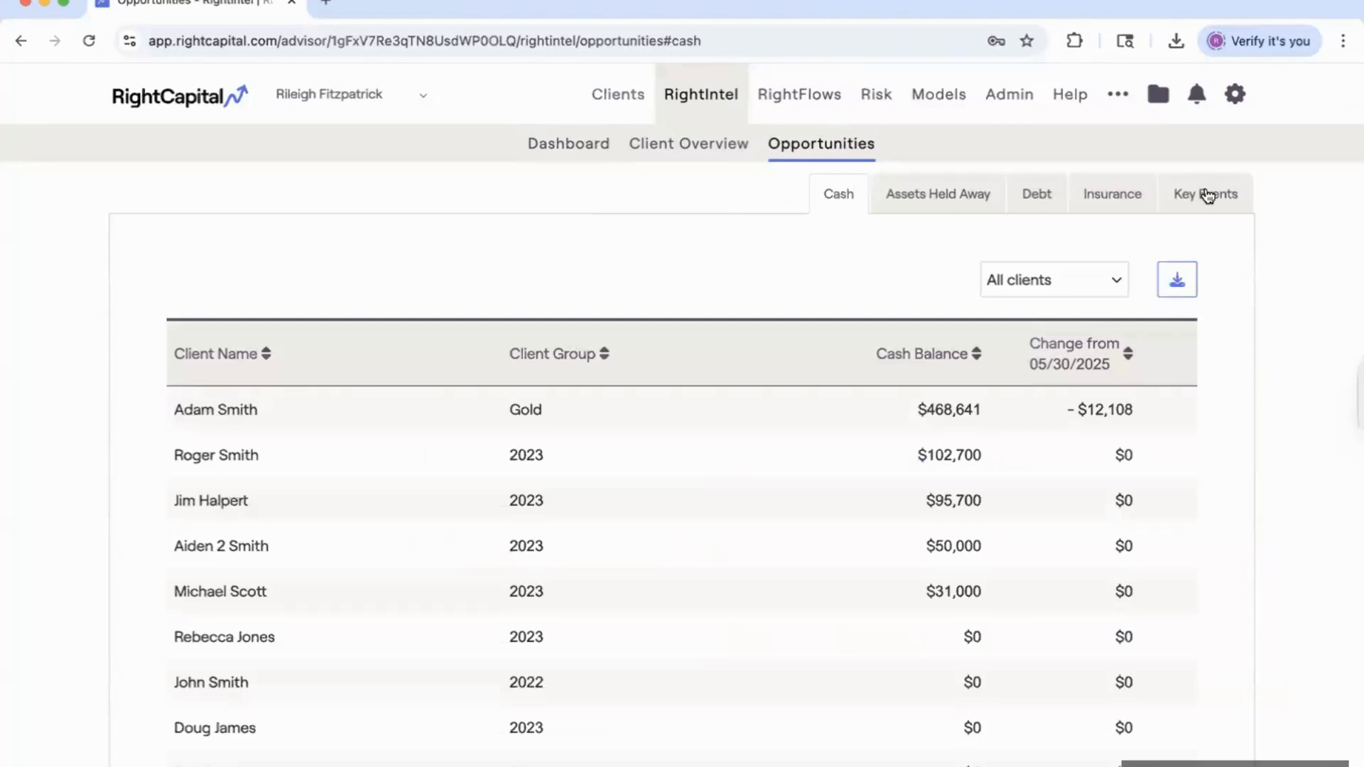
left_click(1224, 208)
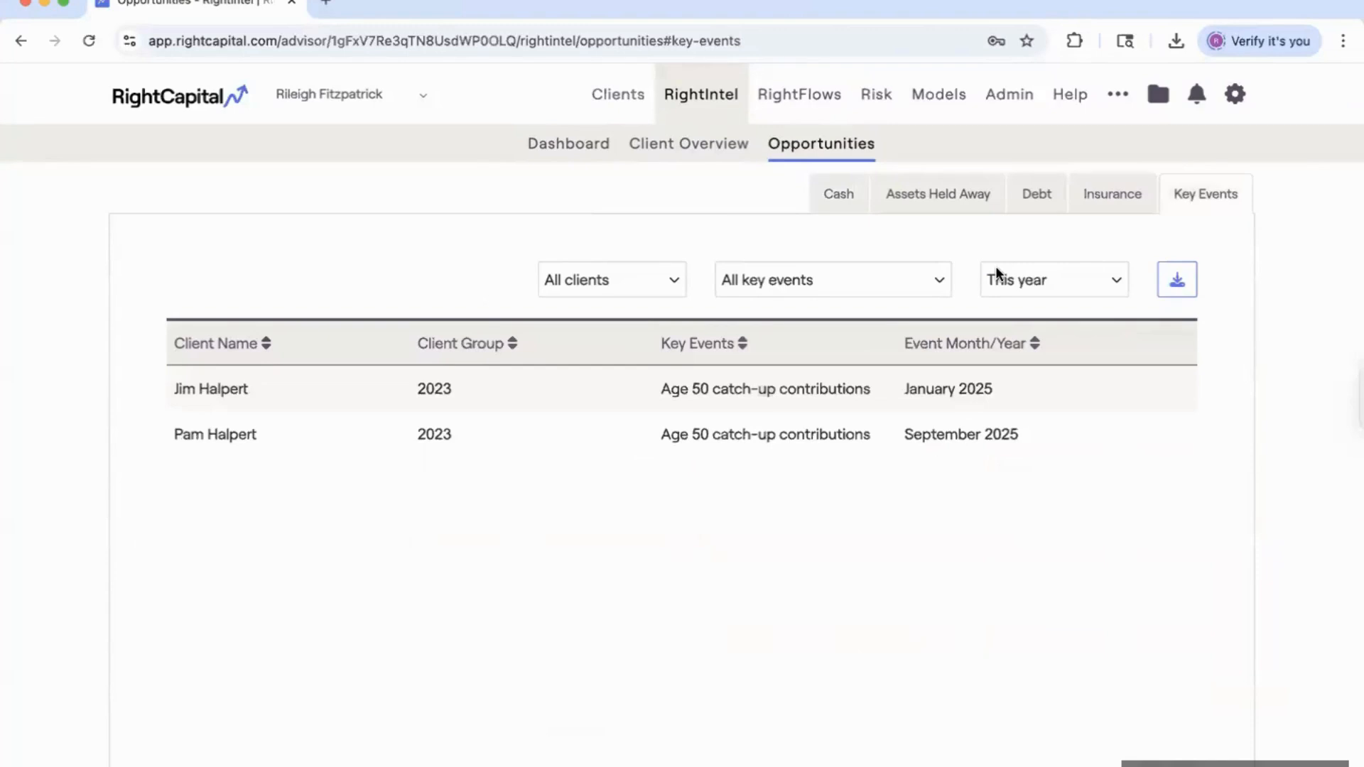
Check Key Events filters, keeping All clients, All key events, This year, then open Client Overview.
left_click(854, 270)
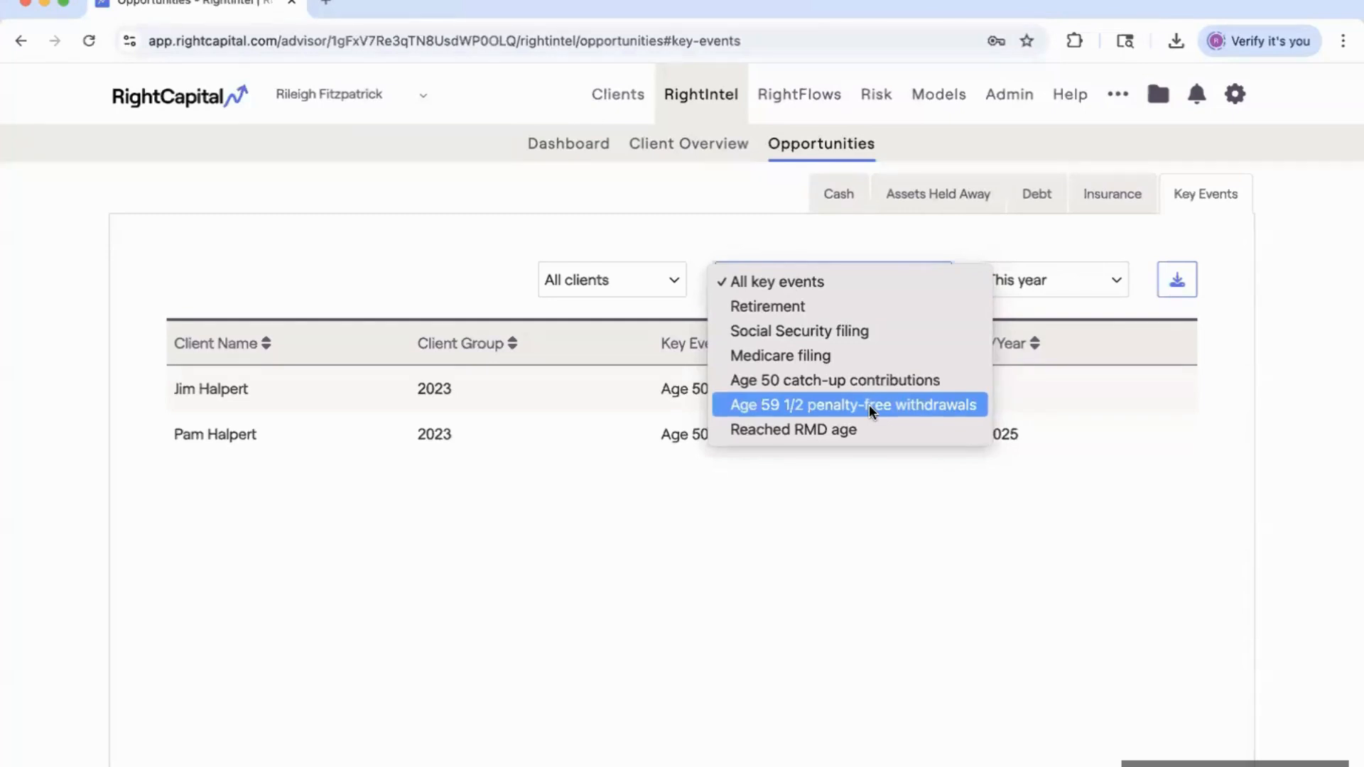
left_click(682, 440)
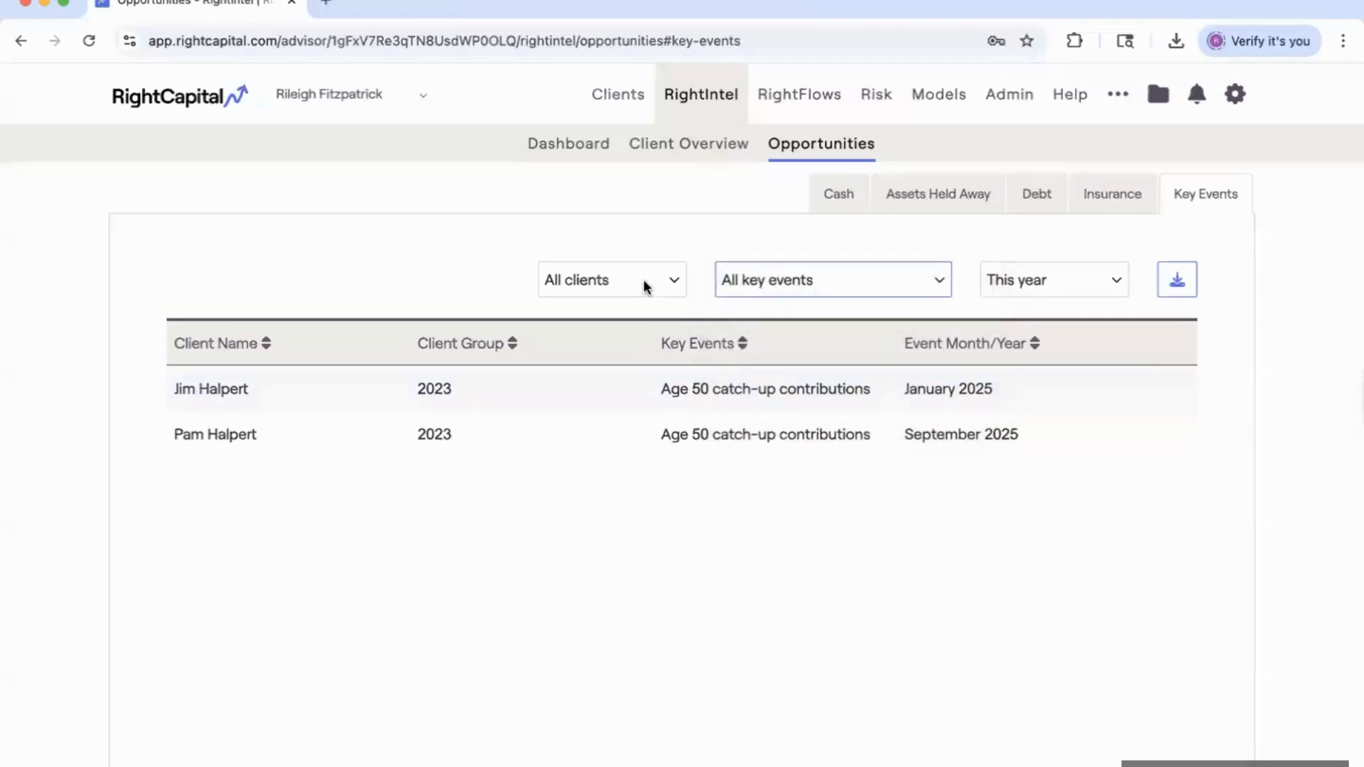
left_click(675, 280)
left_click(679, 281)
left_click(833, 278)
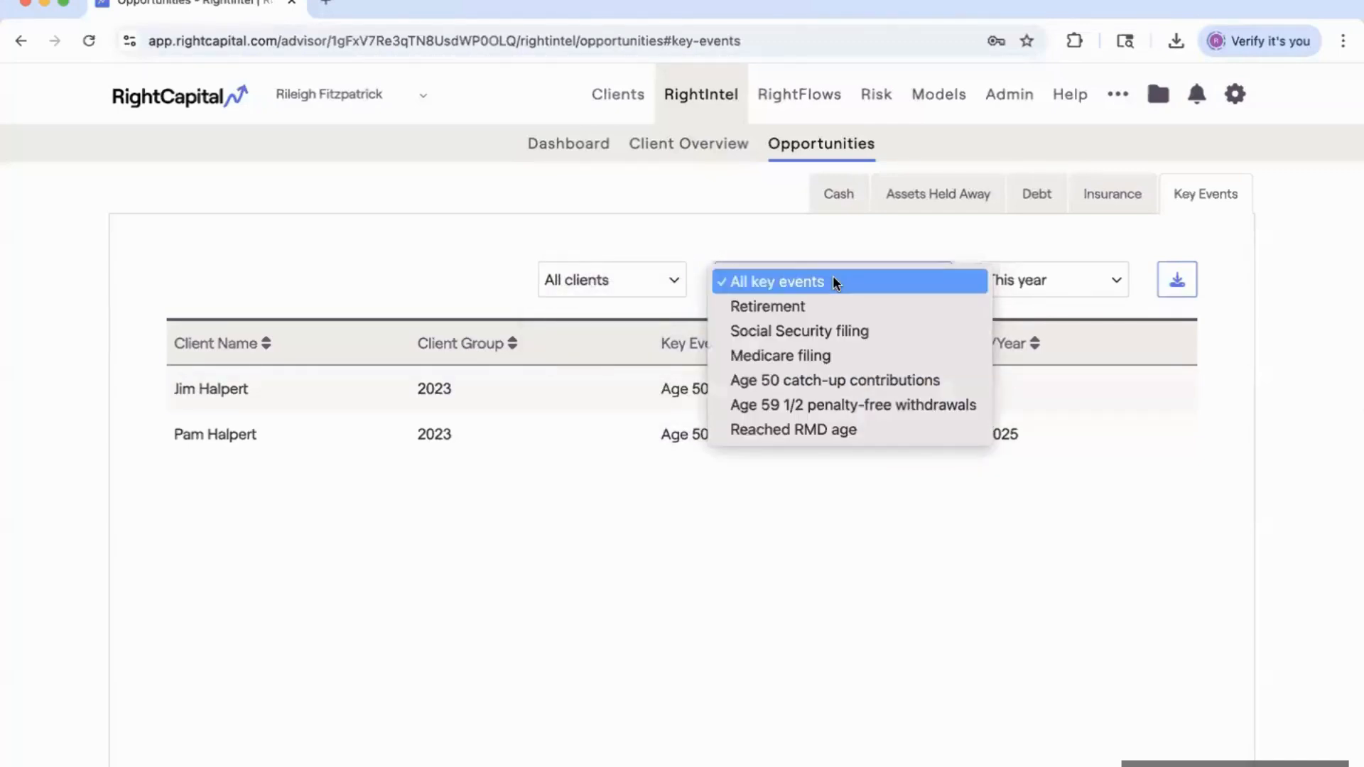
left_click(1070, 277)
left_click(1071, 278)
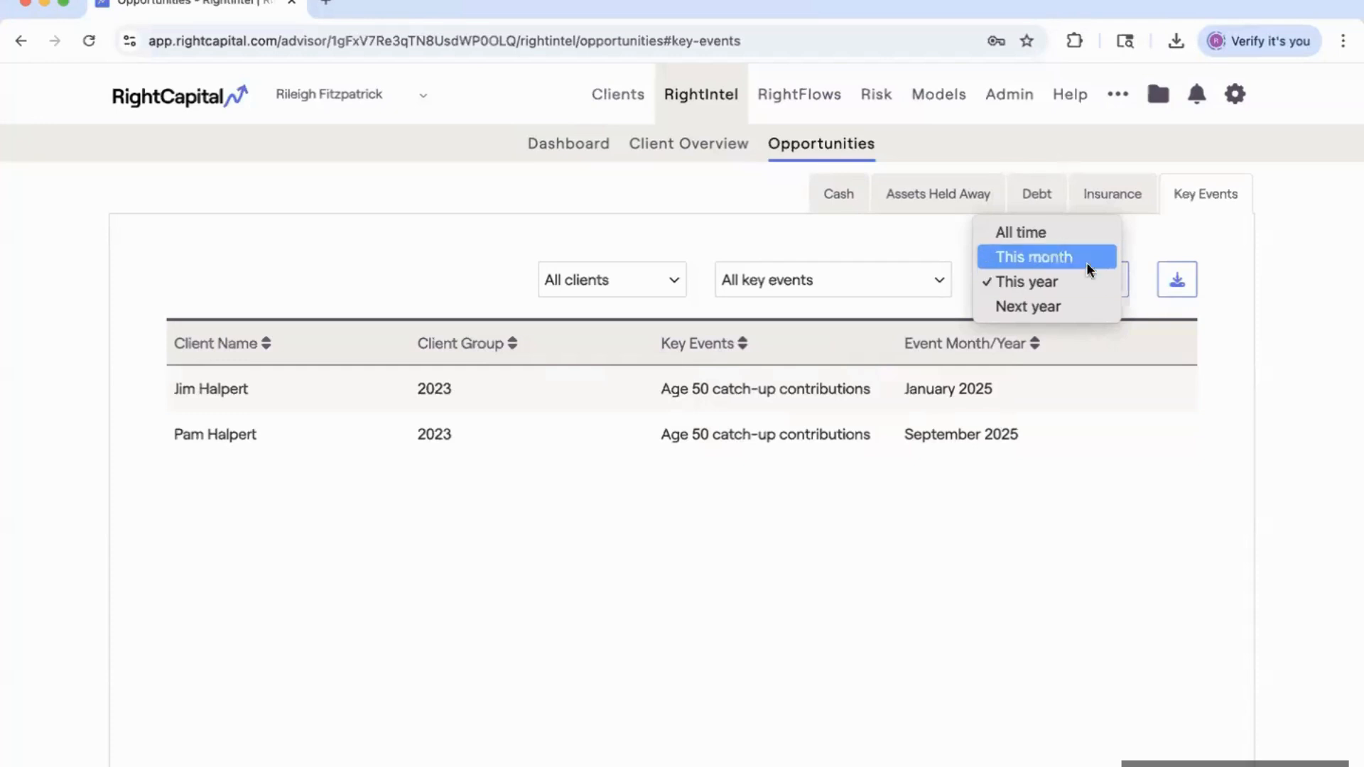
left_click(927, 256)
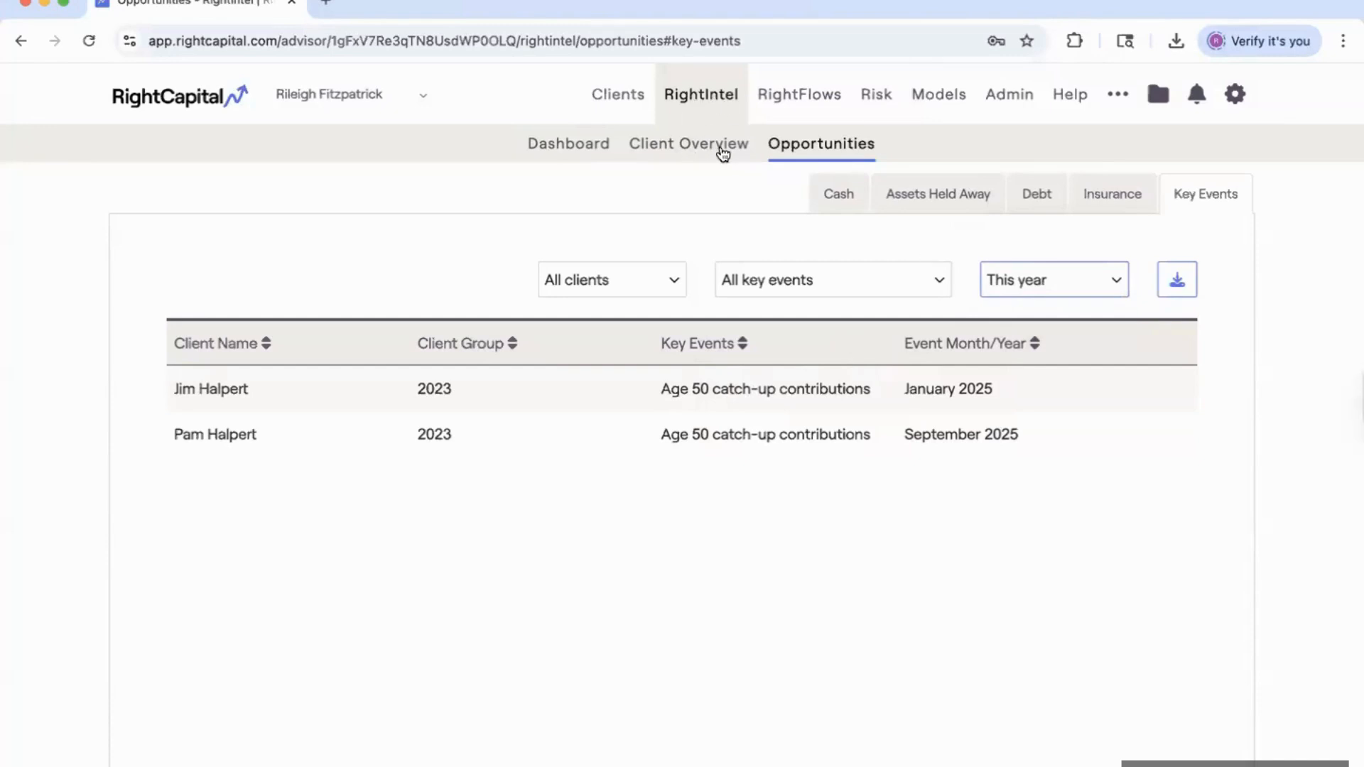
left_click(689, 150)
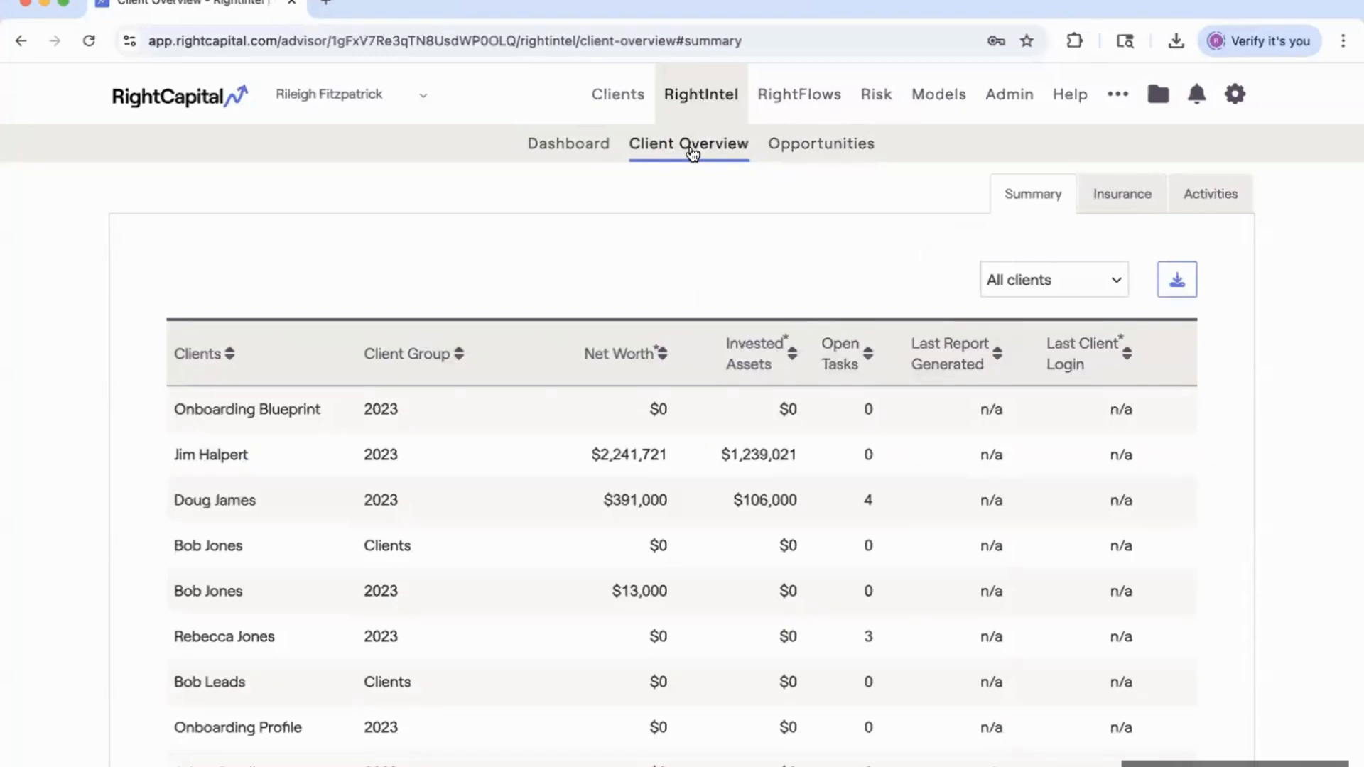
Check clients' portal login activity, then show the first client's Personal Info on the Clients page.
left_click(1221, 196)
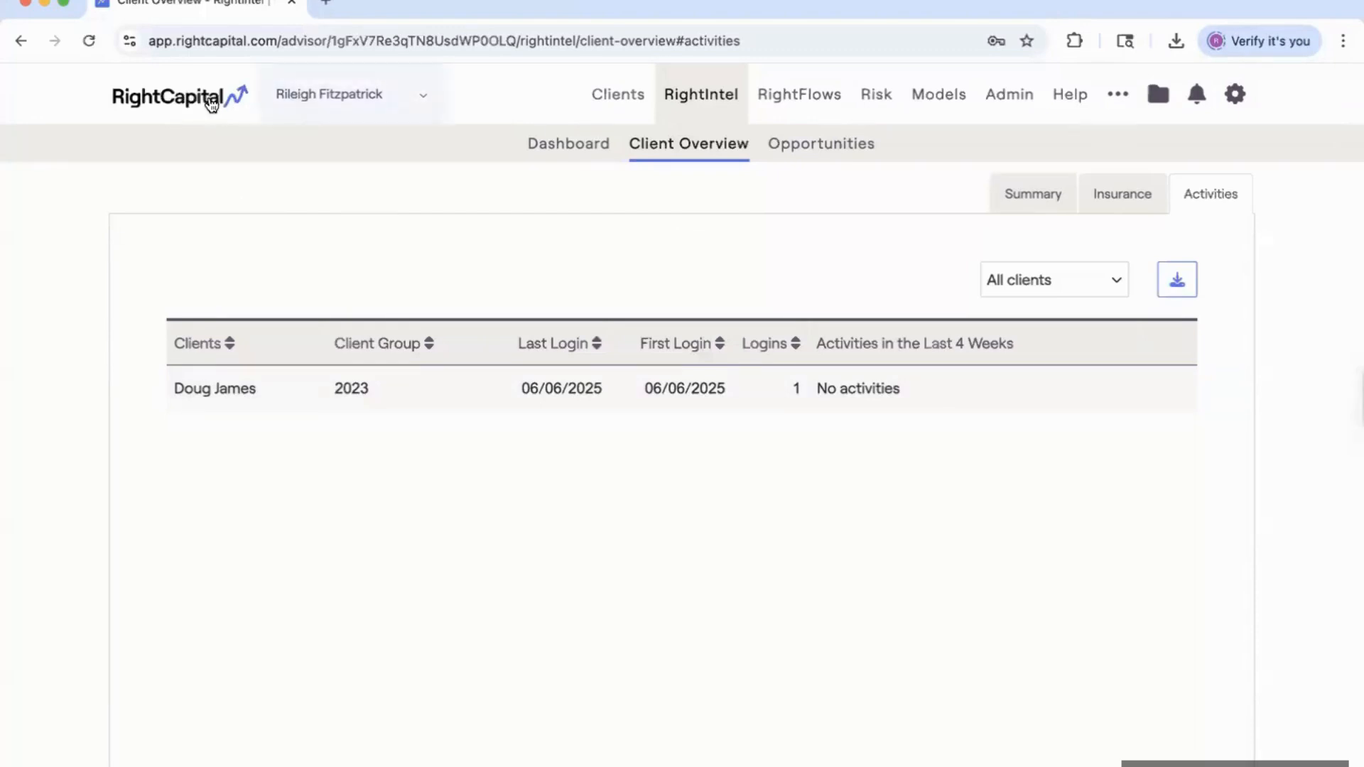
left_click(618, 94)
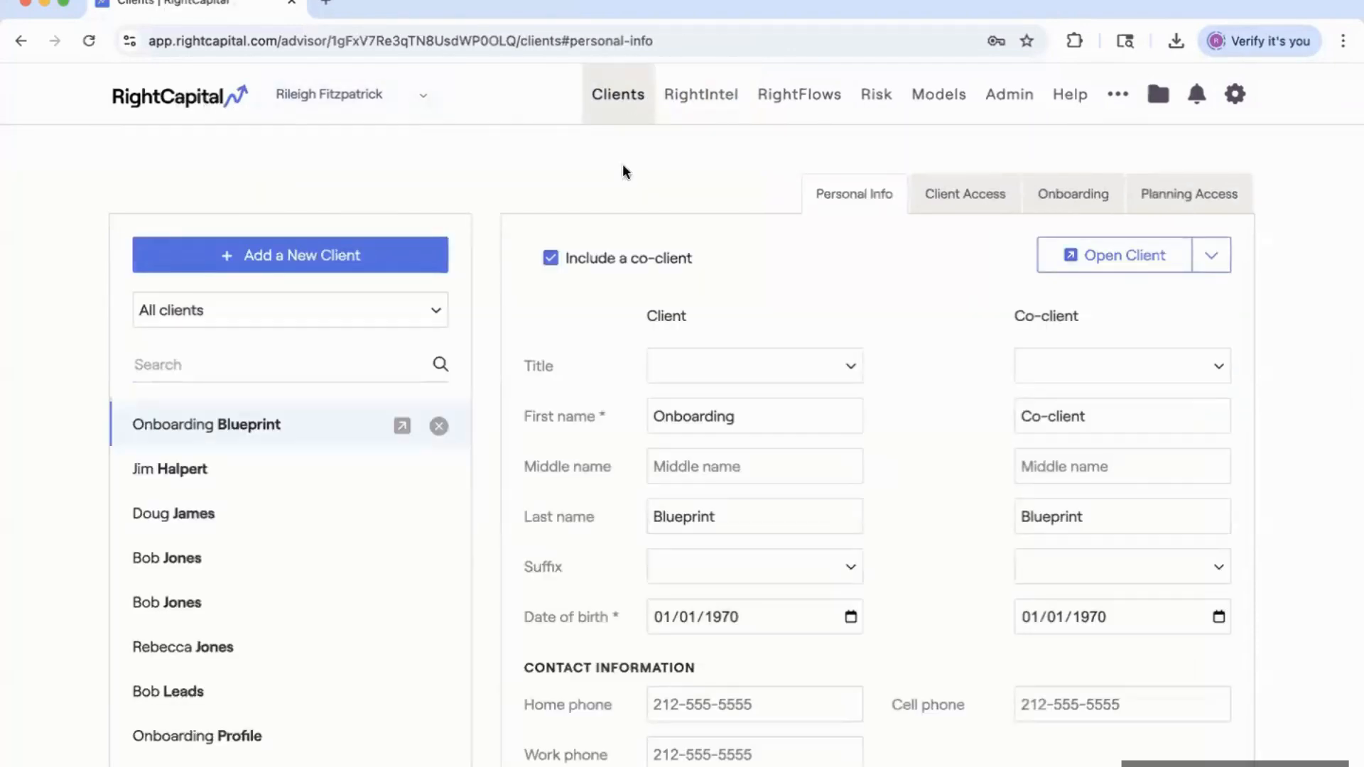
Open the RightCapital Help Center home page in a new browser tab.
left_click(1068, 99)
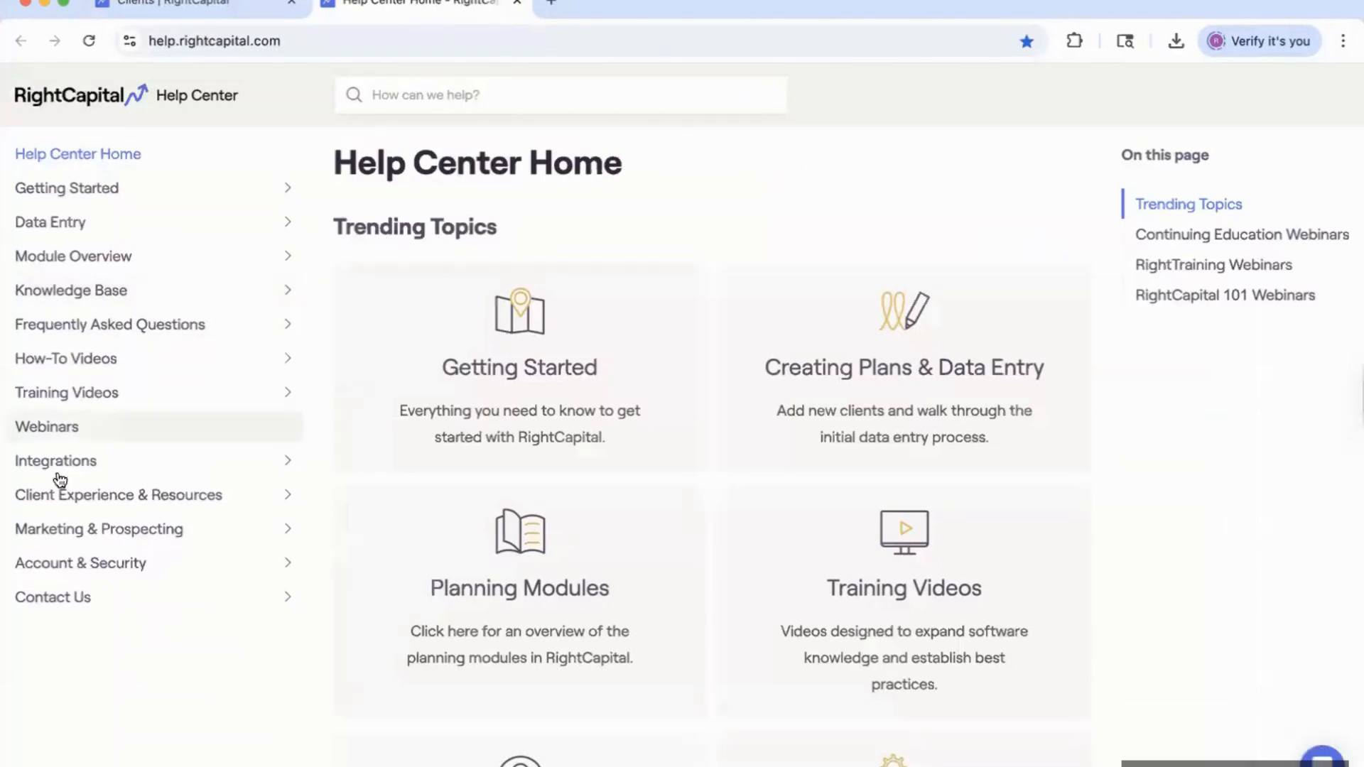
Open the Client Facing Resources for the Client Portal article under Client Experience & Resources.
left_click(149, 500)
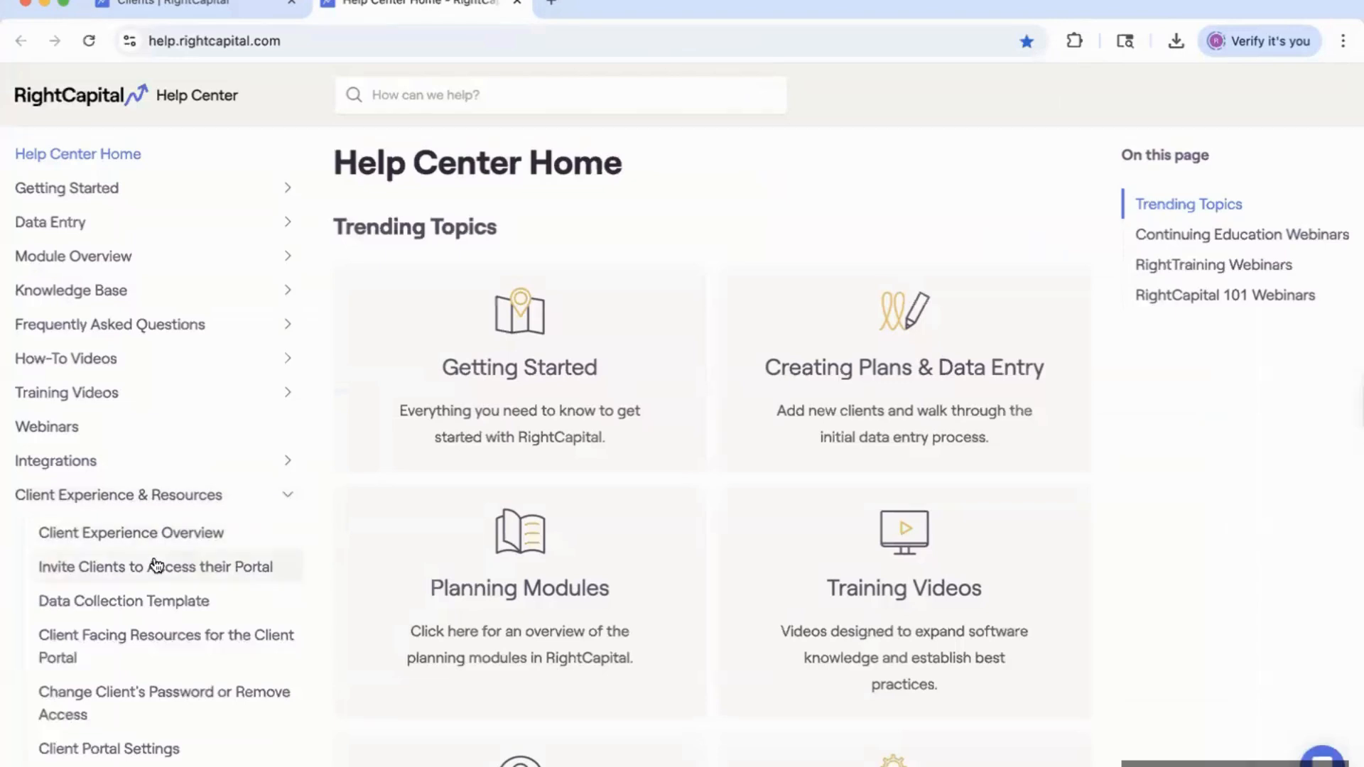
scroll(152, 603, "down", 2)
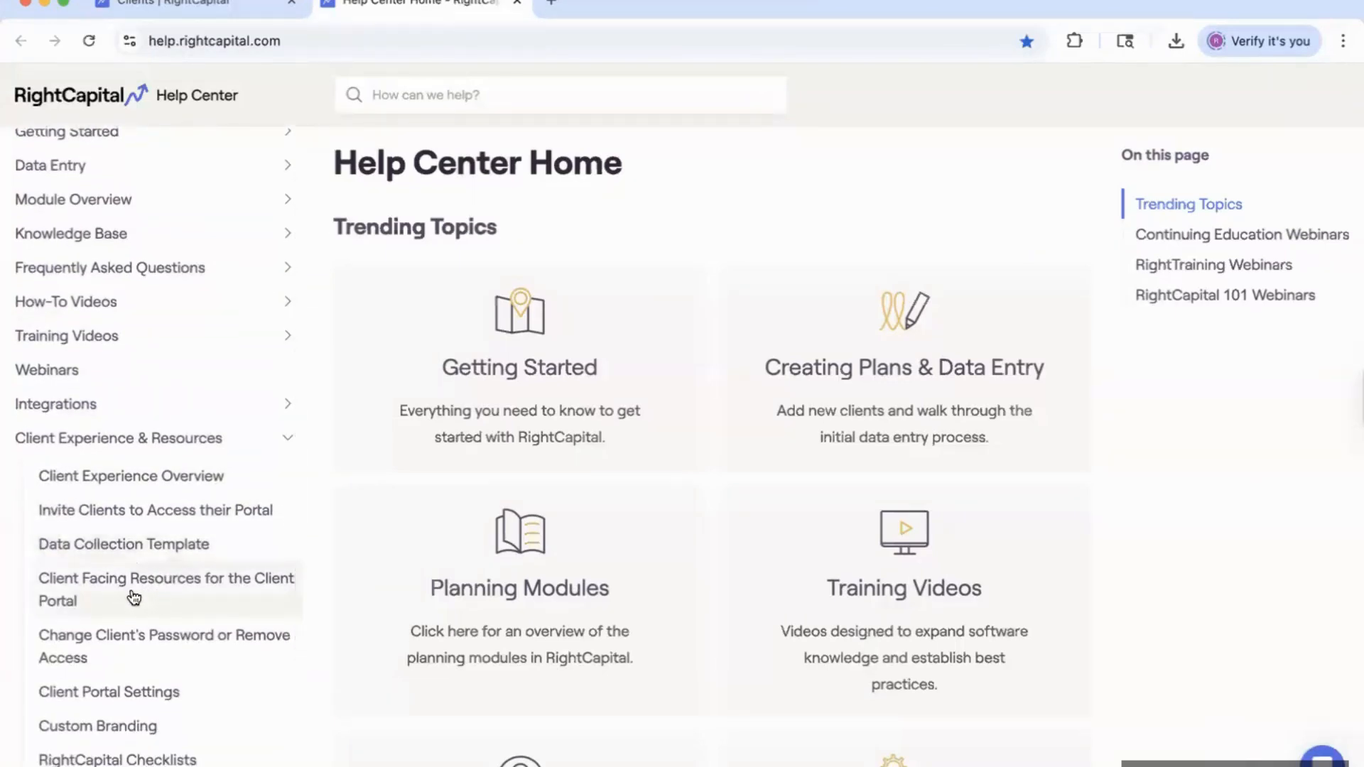
left_click(147, 595)
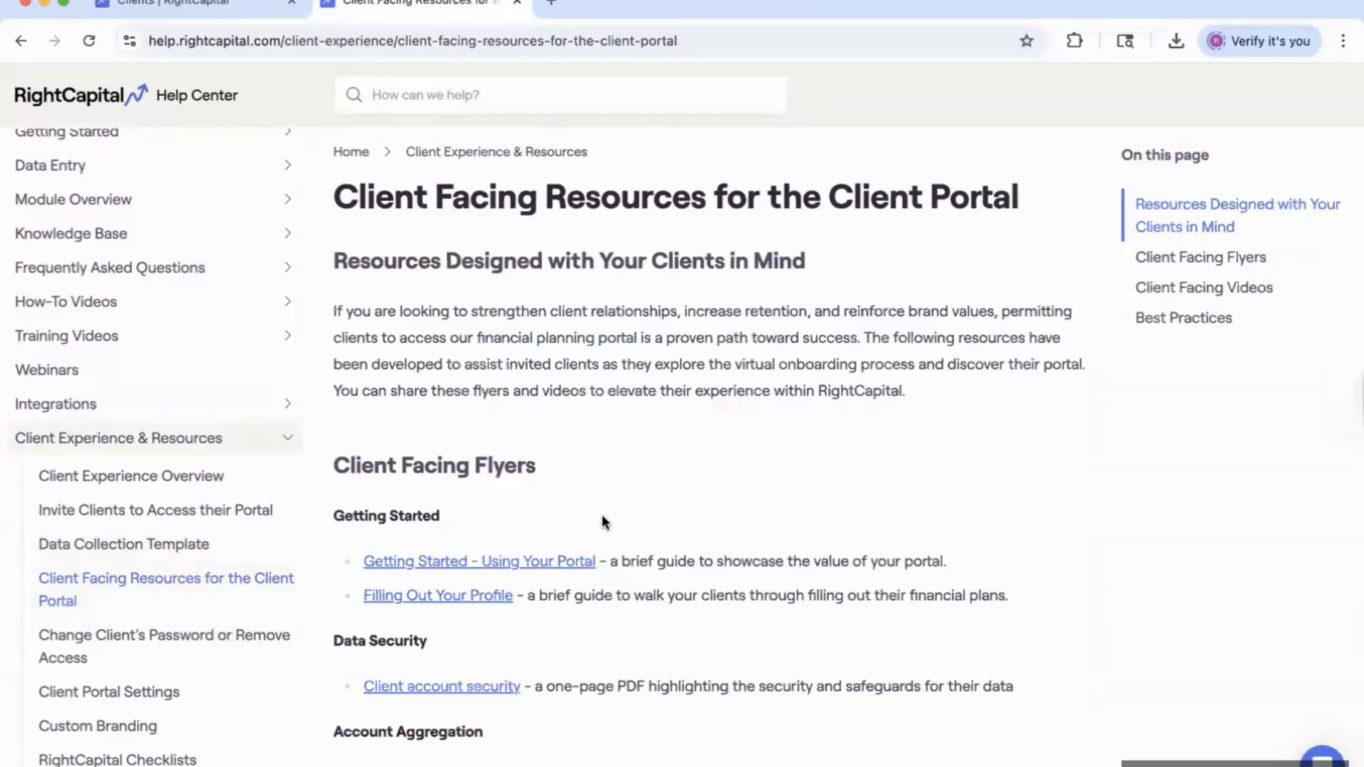
Scroll down to the Vault and Risk videos under 'Walkthroughs for optional data entry steps'.
scroll(602, 516, "down", 3)
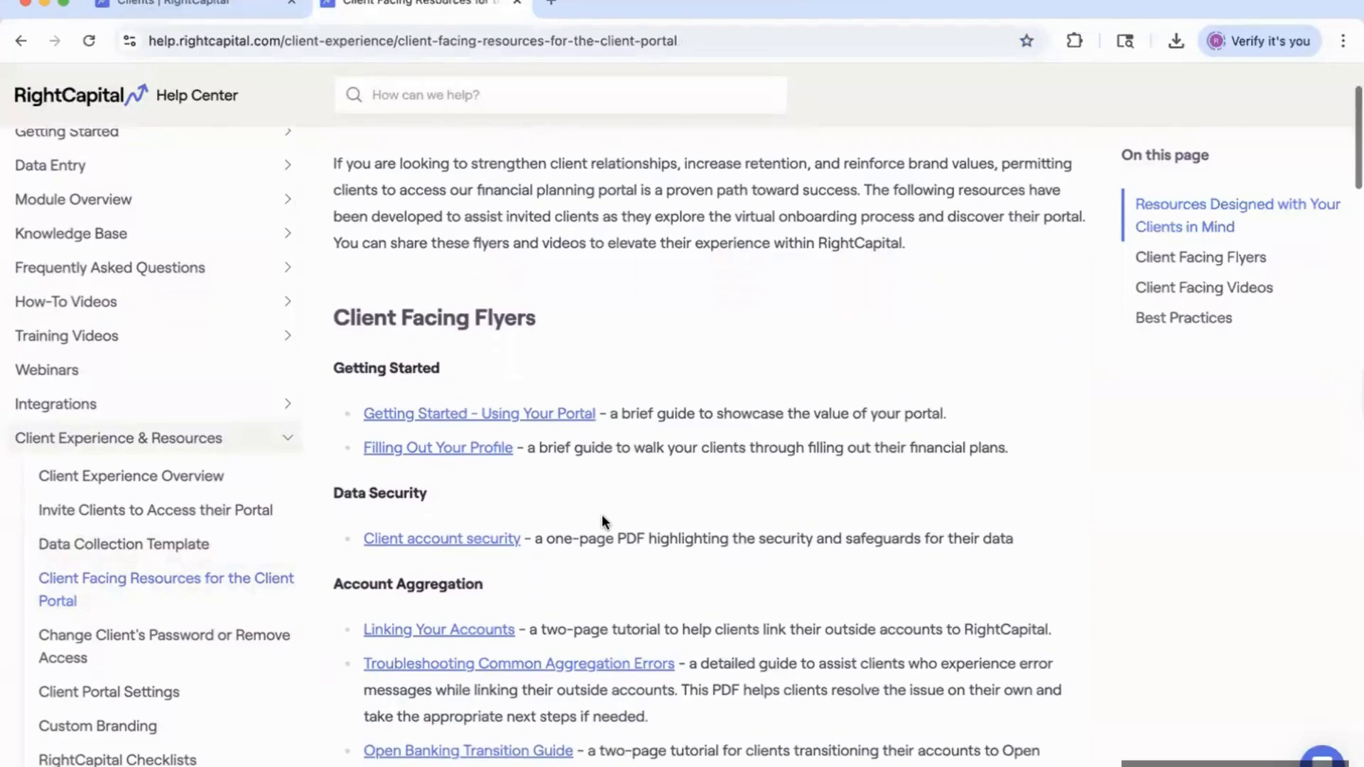
scroll(602, 517, "down", 8)
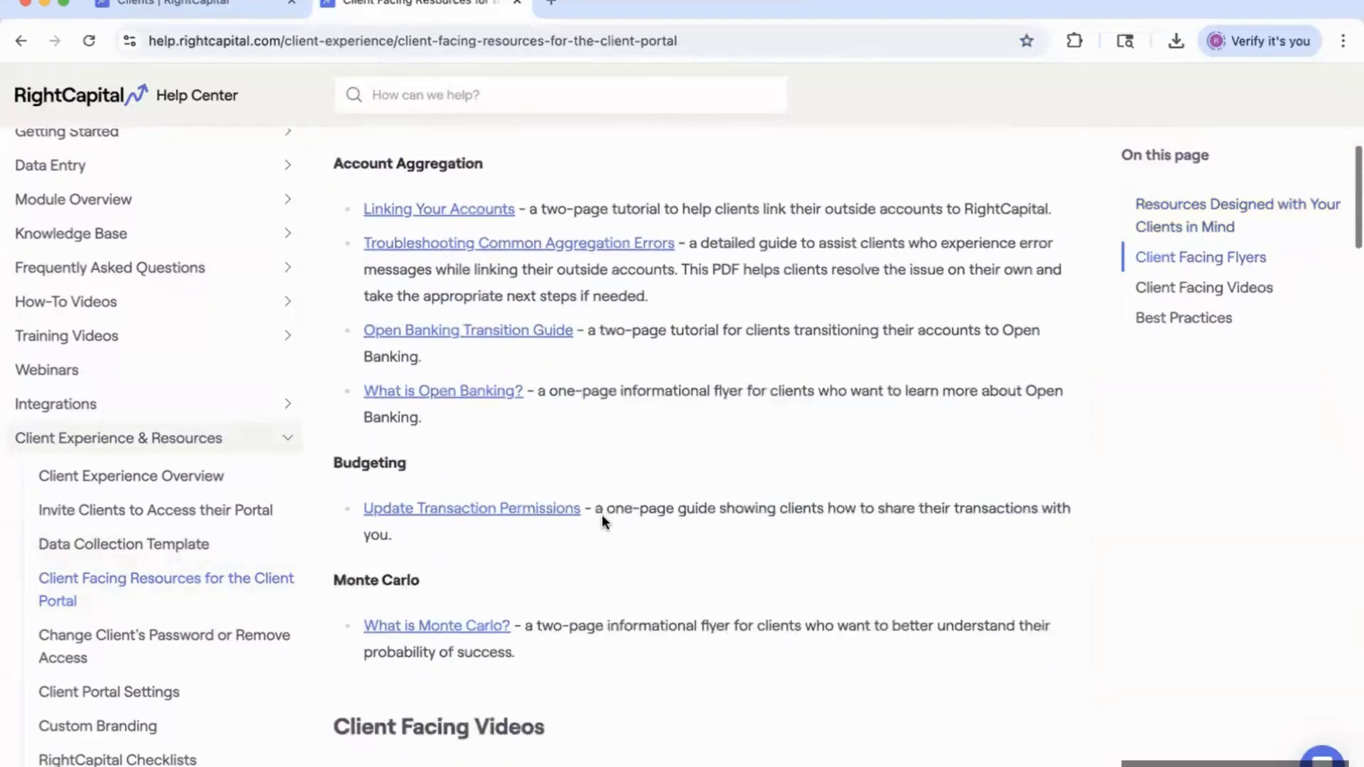
scroll(602, 514, "up", 6)
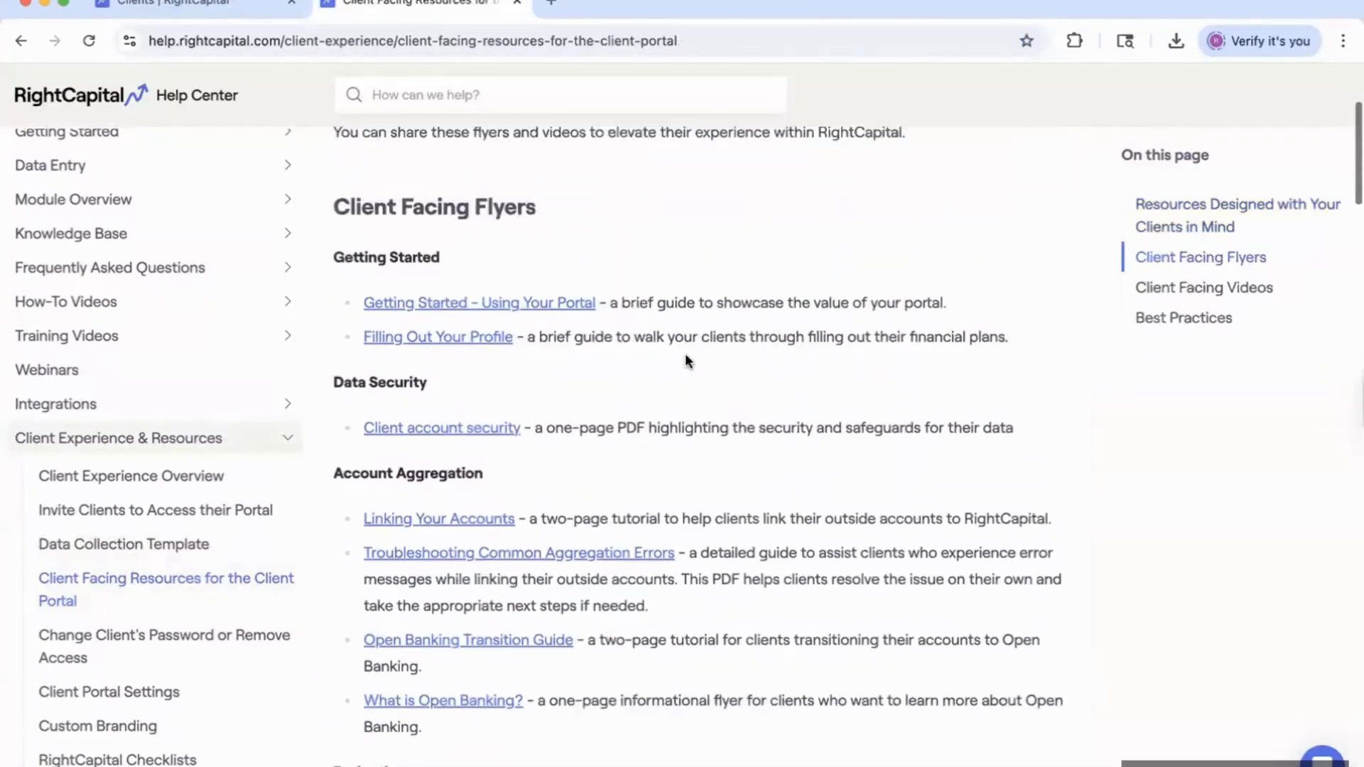
scroll(658, 311, "up", 1)
scroll(658, 311, "down", 1)
scroll(625, 346, "down", 1)
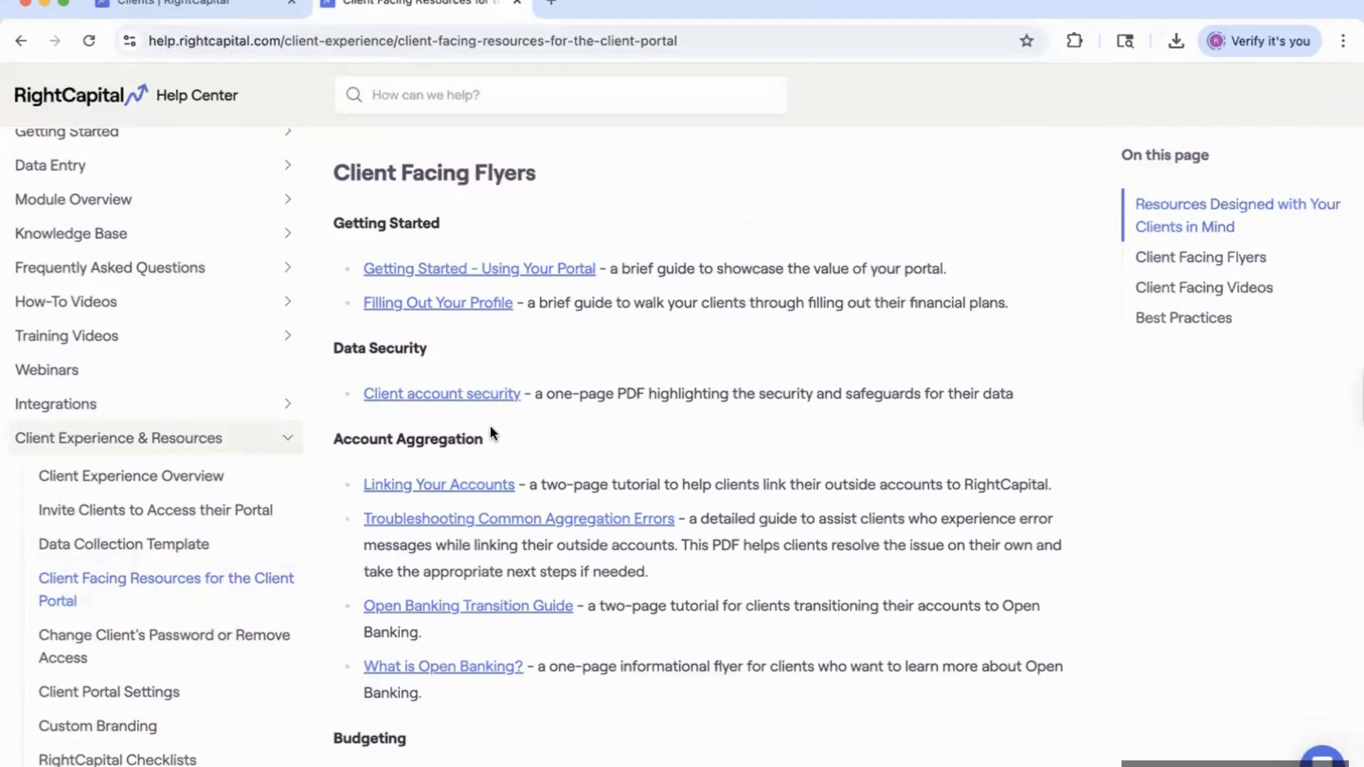
scroll(639, 398, "down", 2)
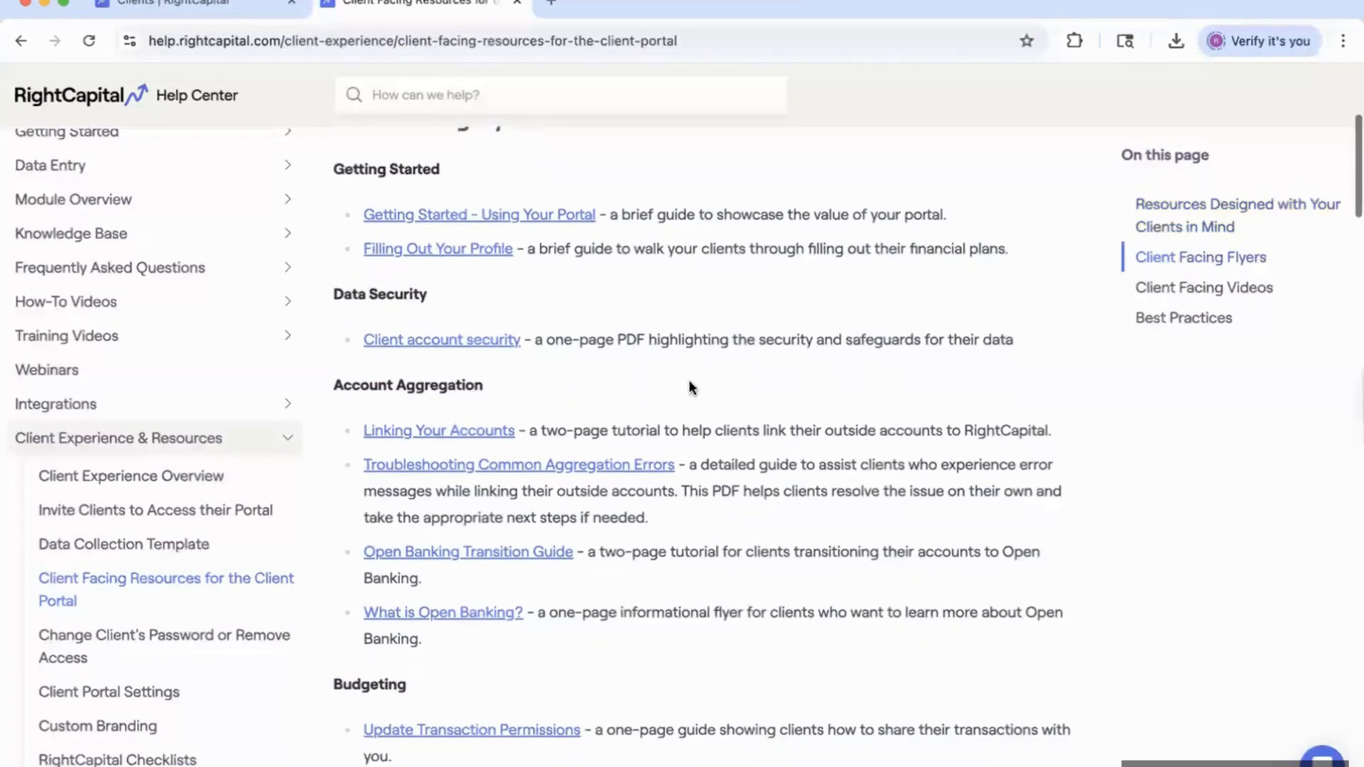
scroll(697, 385, "down", 1)
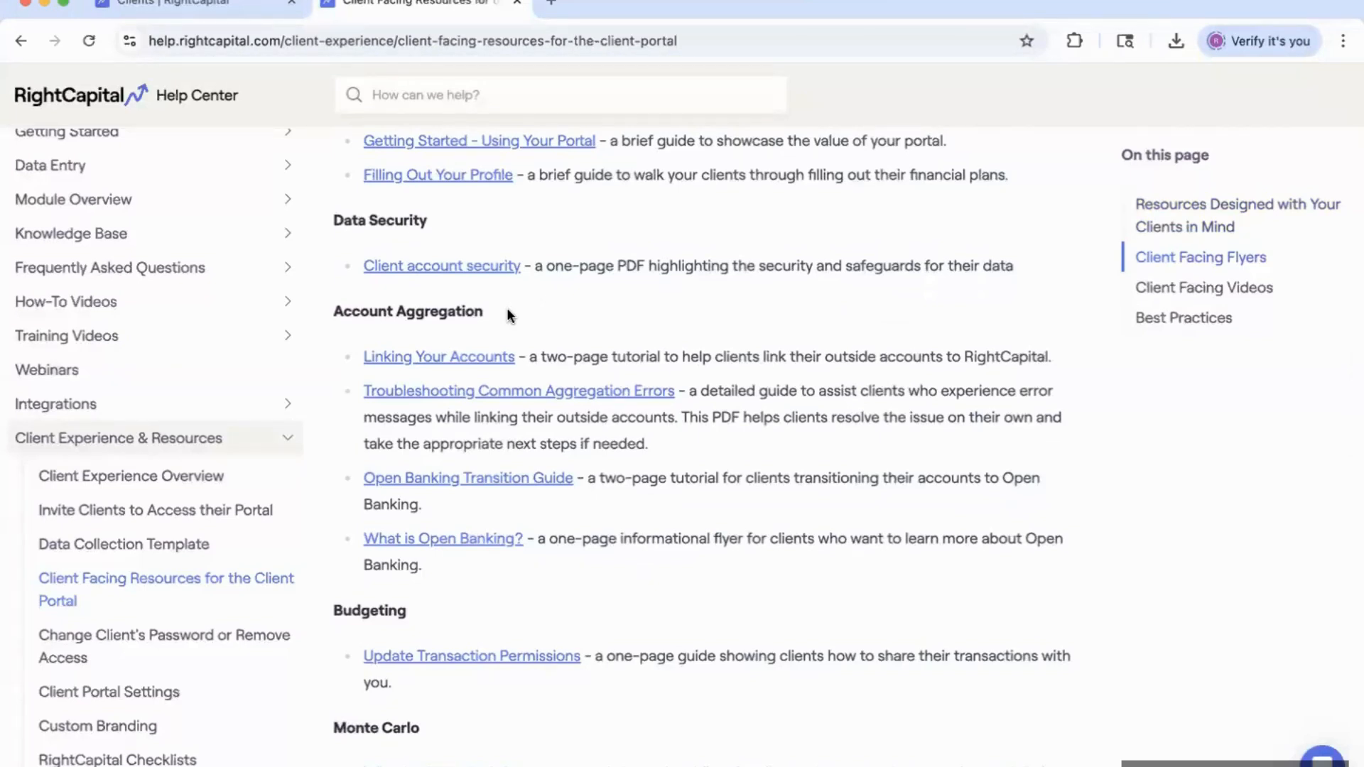
scroll(512, 490, "down", 1)
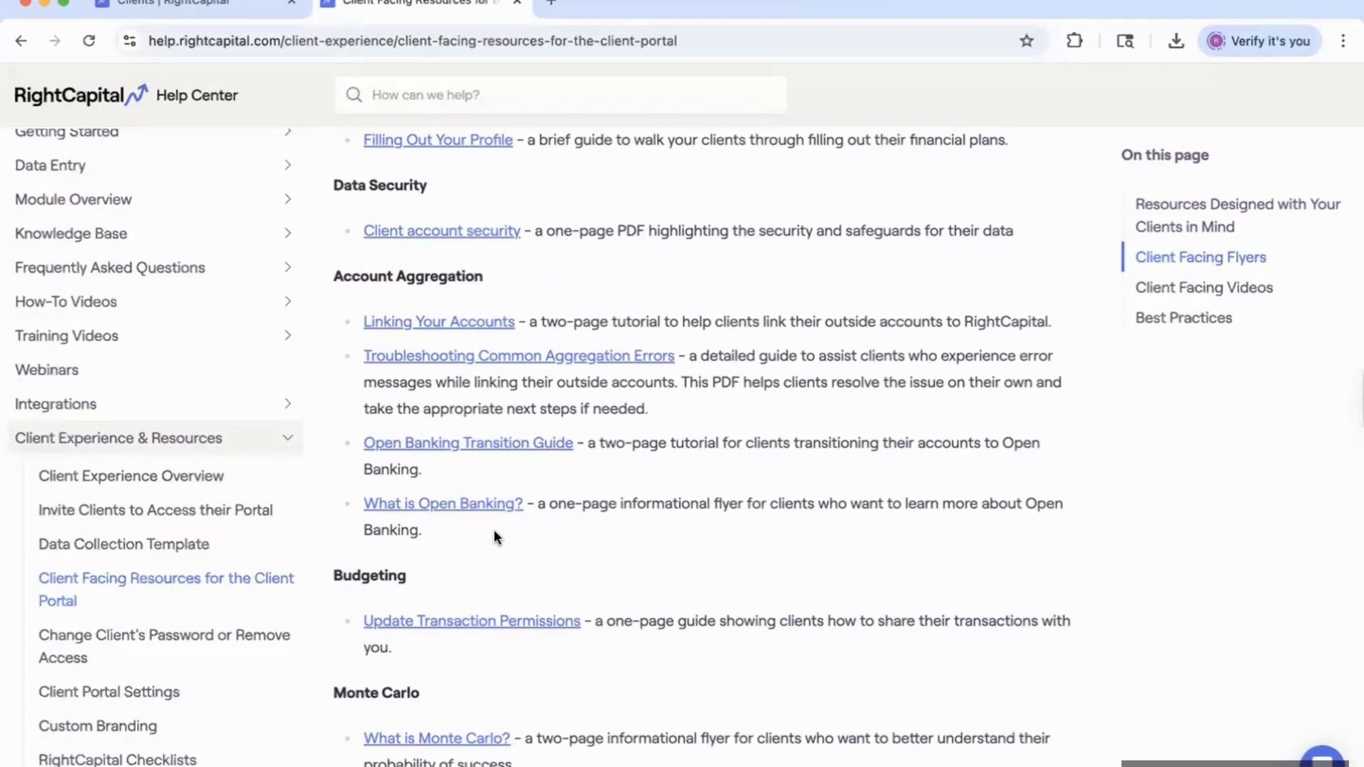
scroll(495, 540, "down", 3)
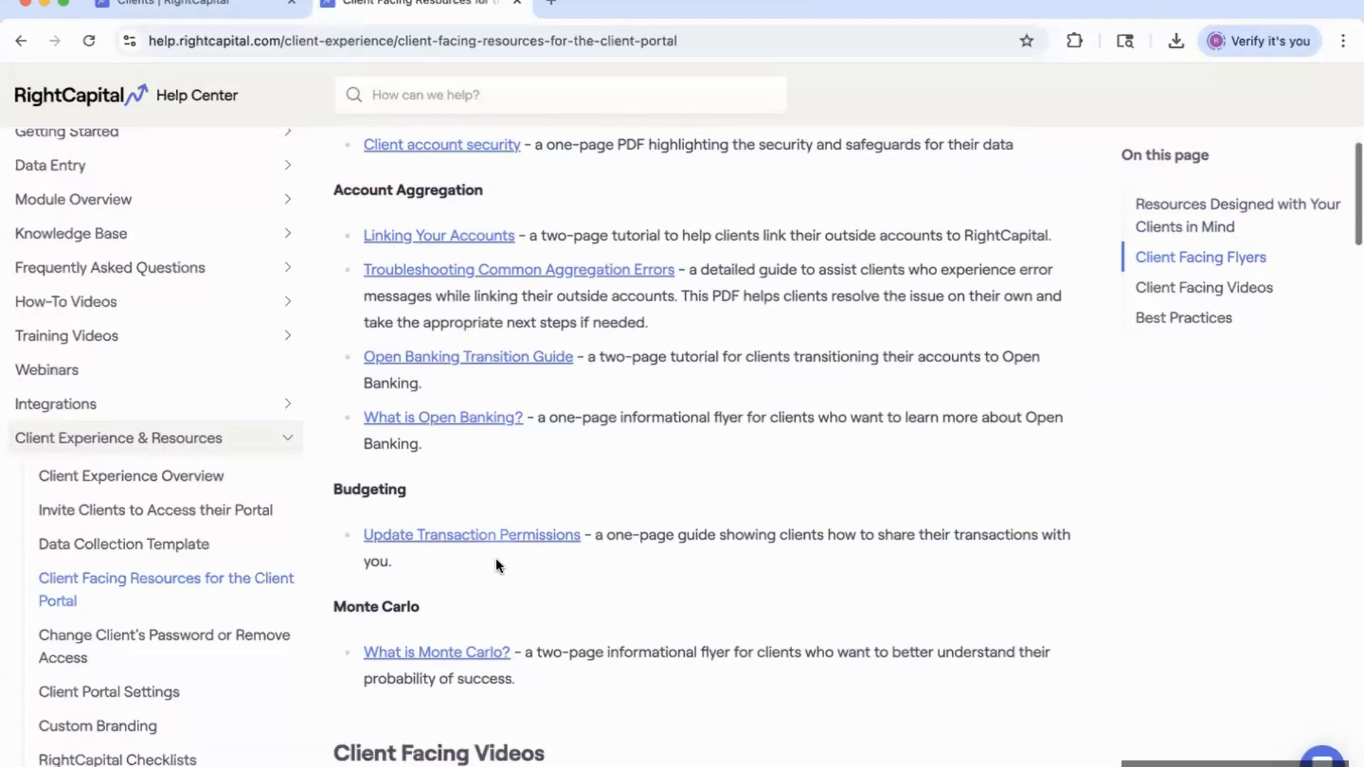
scroll(498, 573, "down", 1)
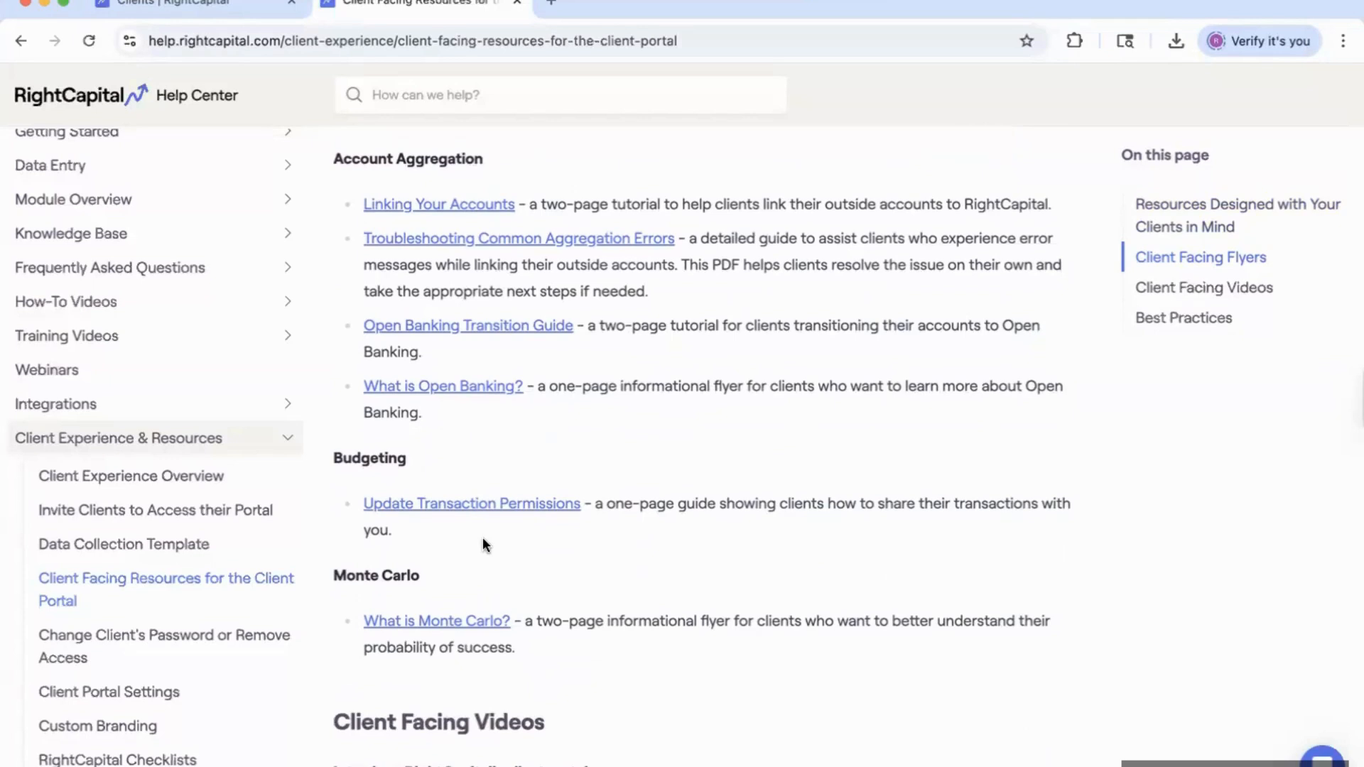
scroll(483, 542, "down", 3)
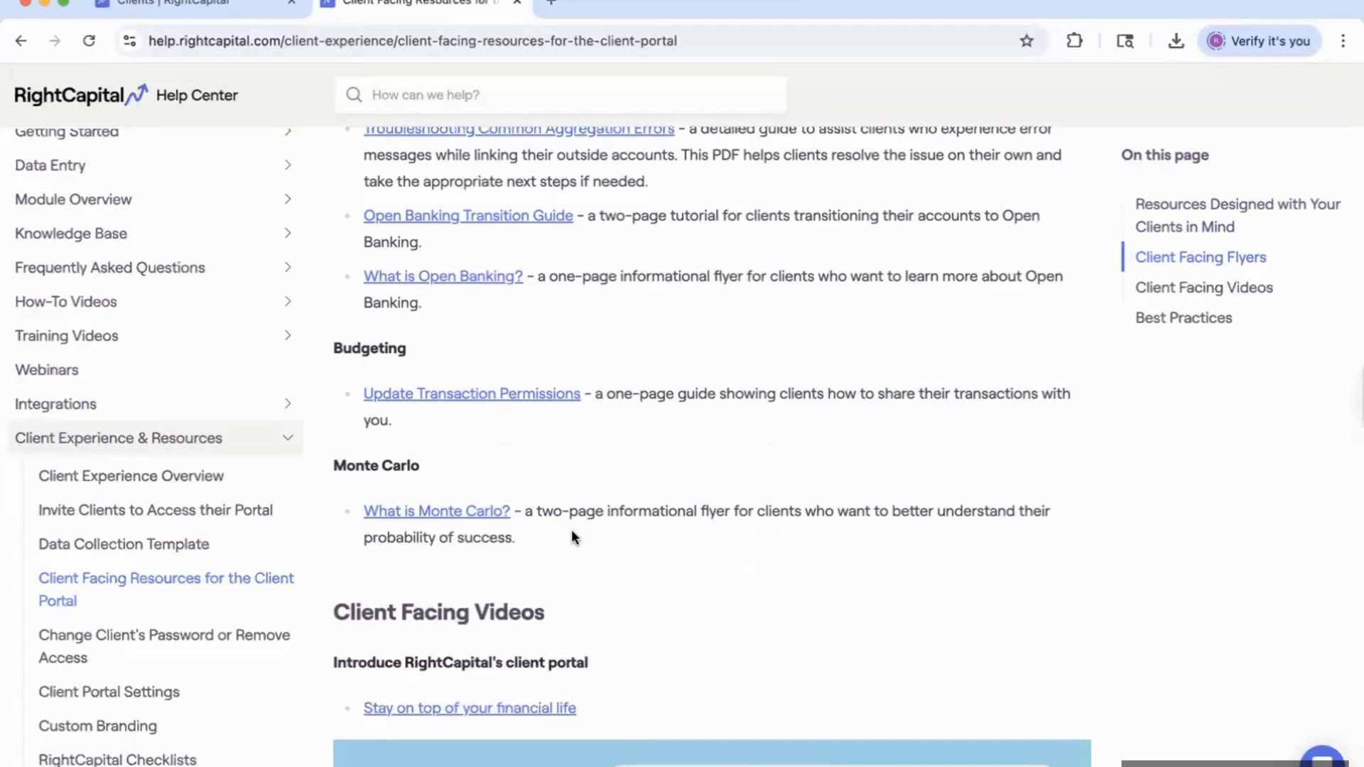
scroll(571, 531, "down", 4)
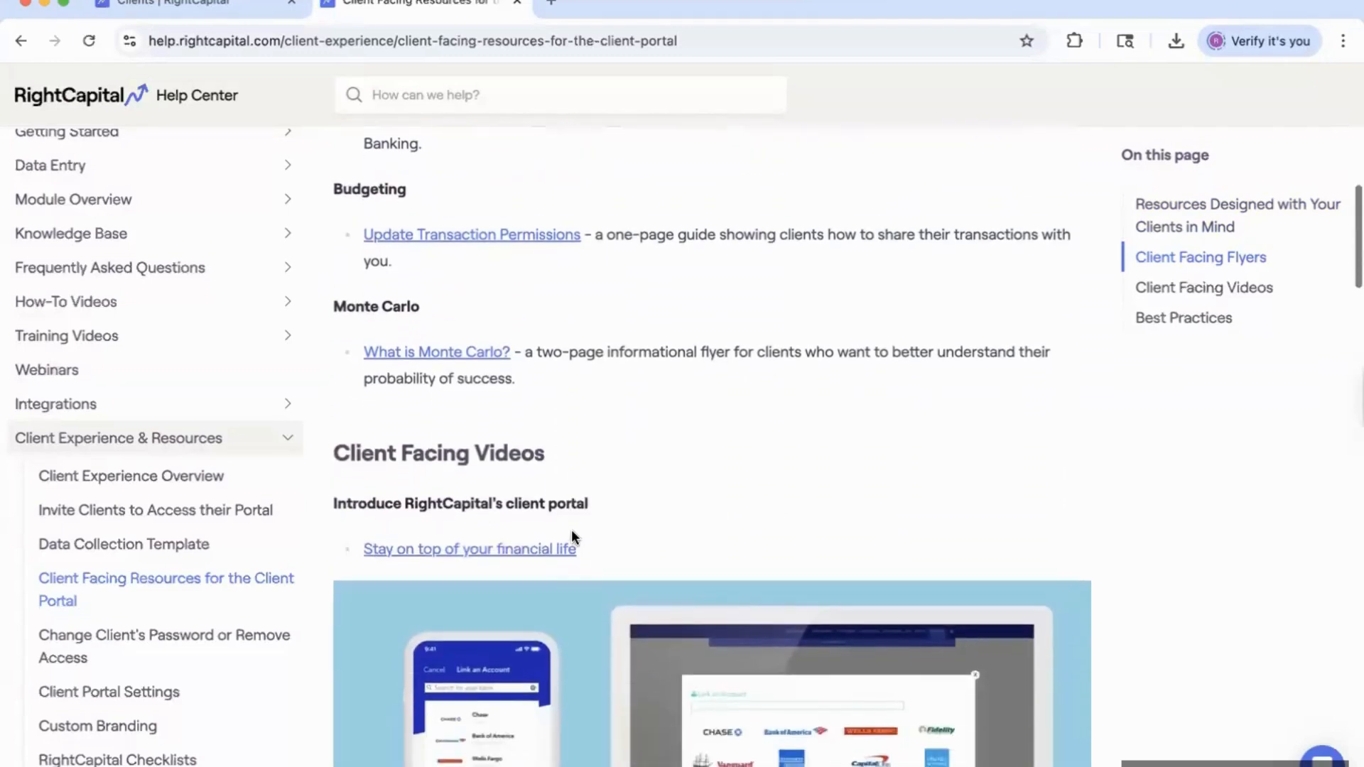
scroll(573, 536, "down", 5)
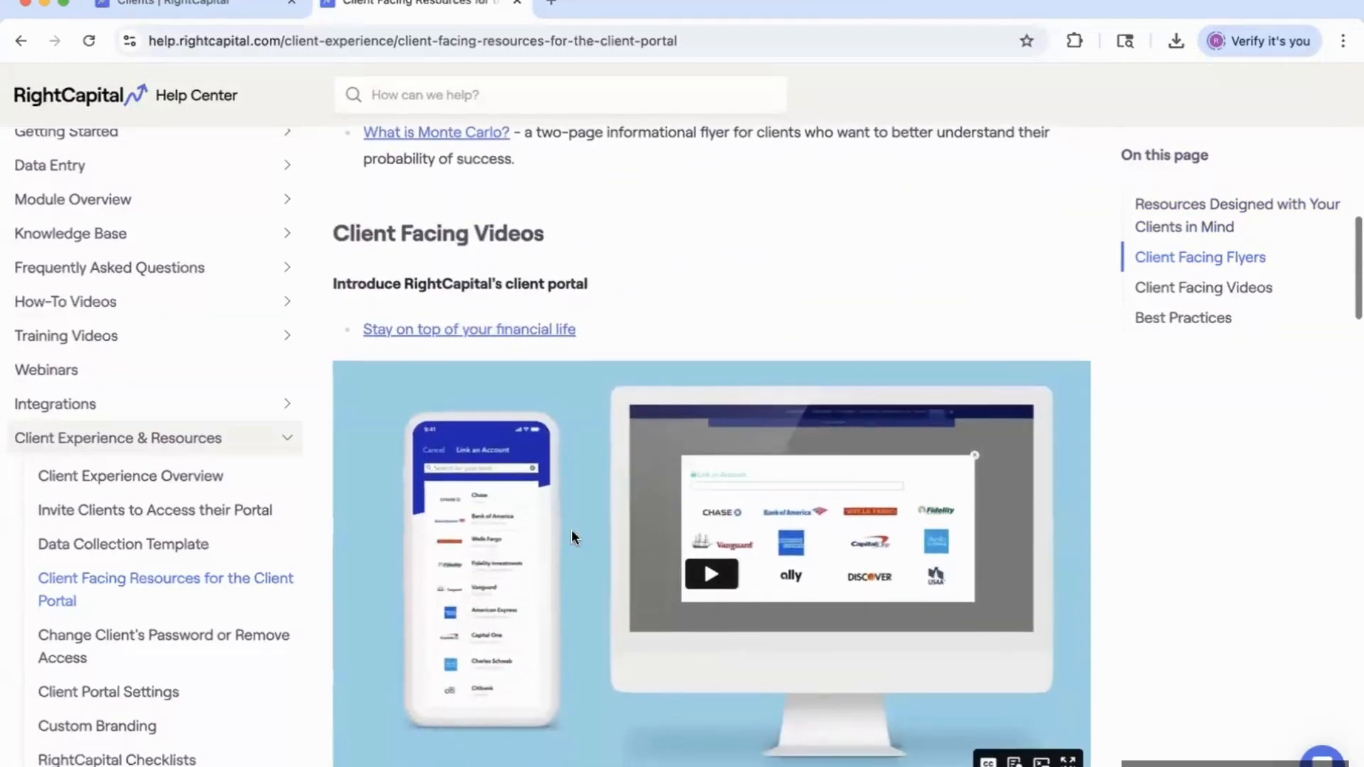
scroll(571, 530, "down", 8)
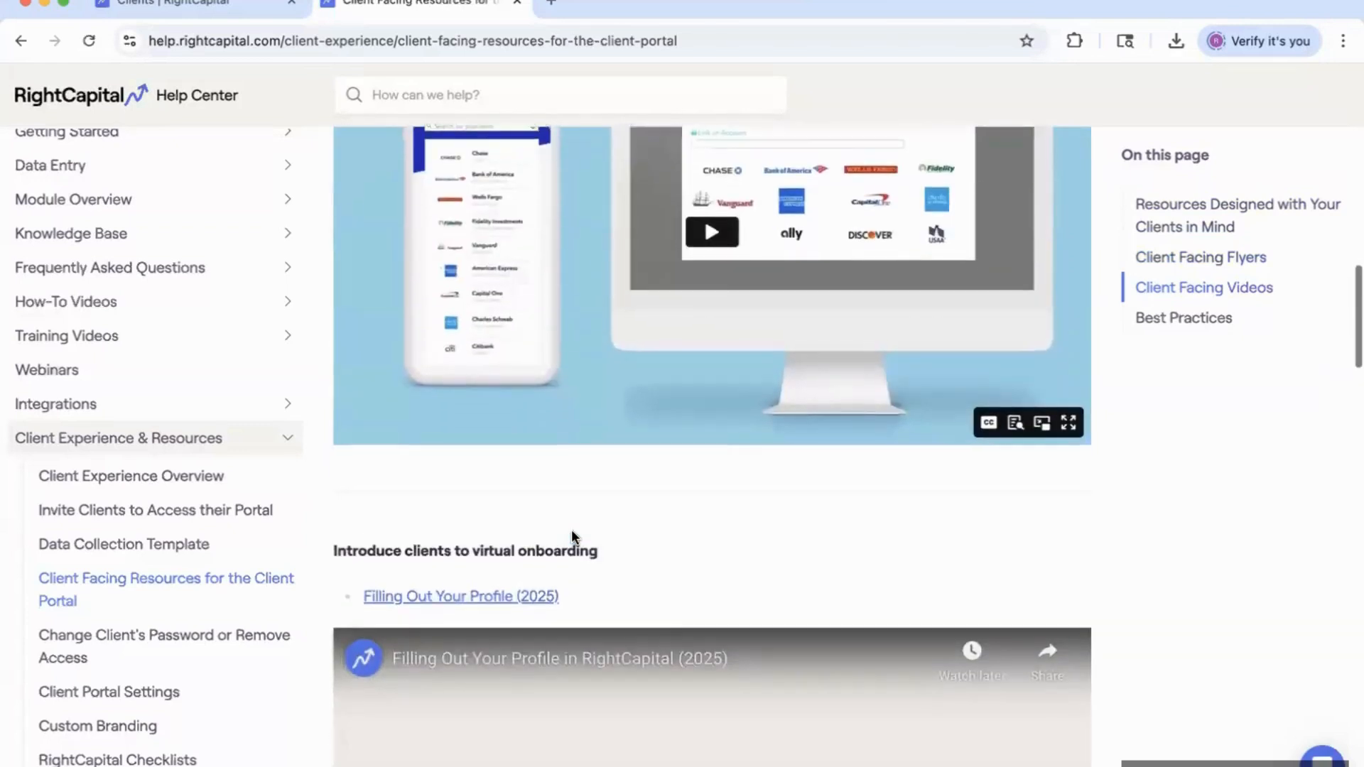
scroll(571, 530, "down", 6)
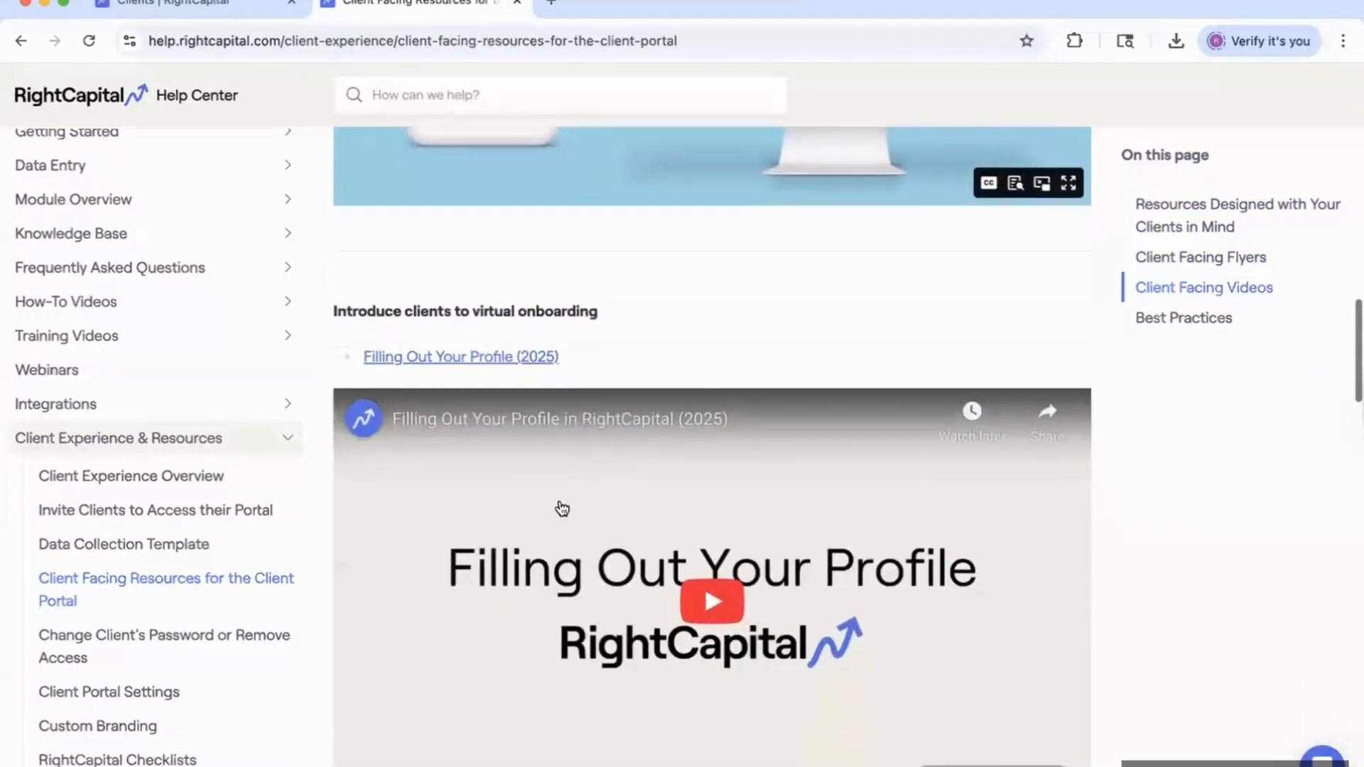
scroll(530, 588, "down", 2)
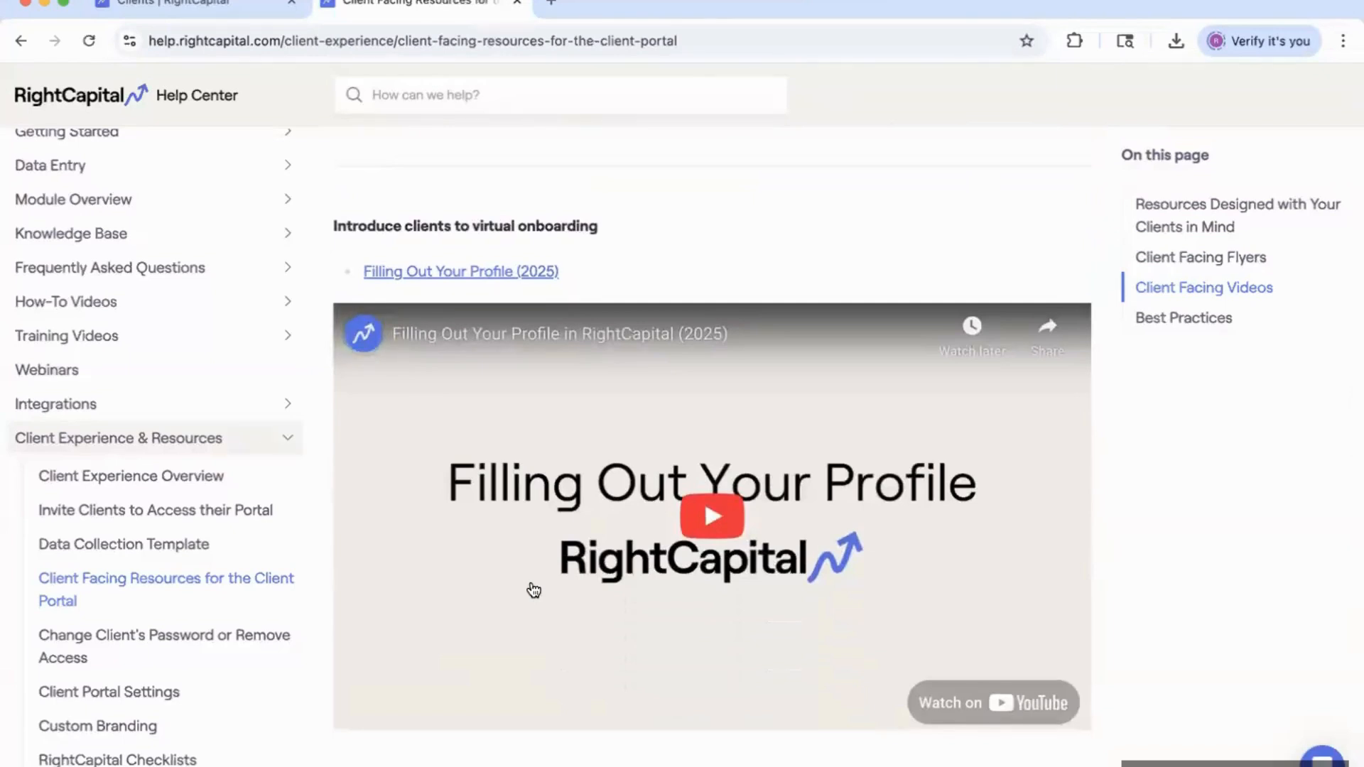
scroll(533, 590, "down", 8)
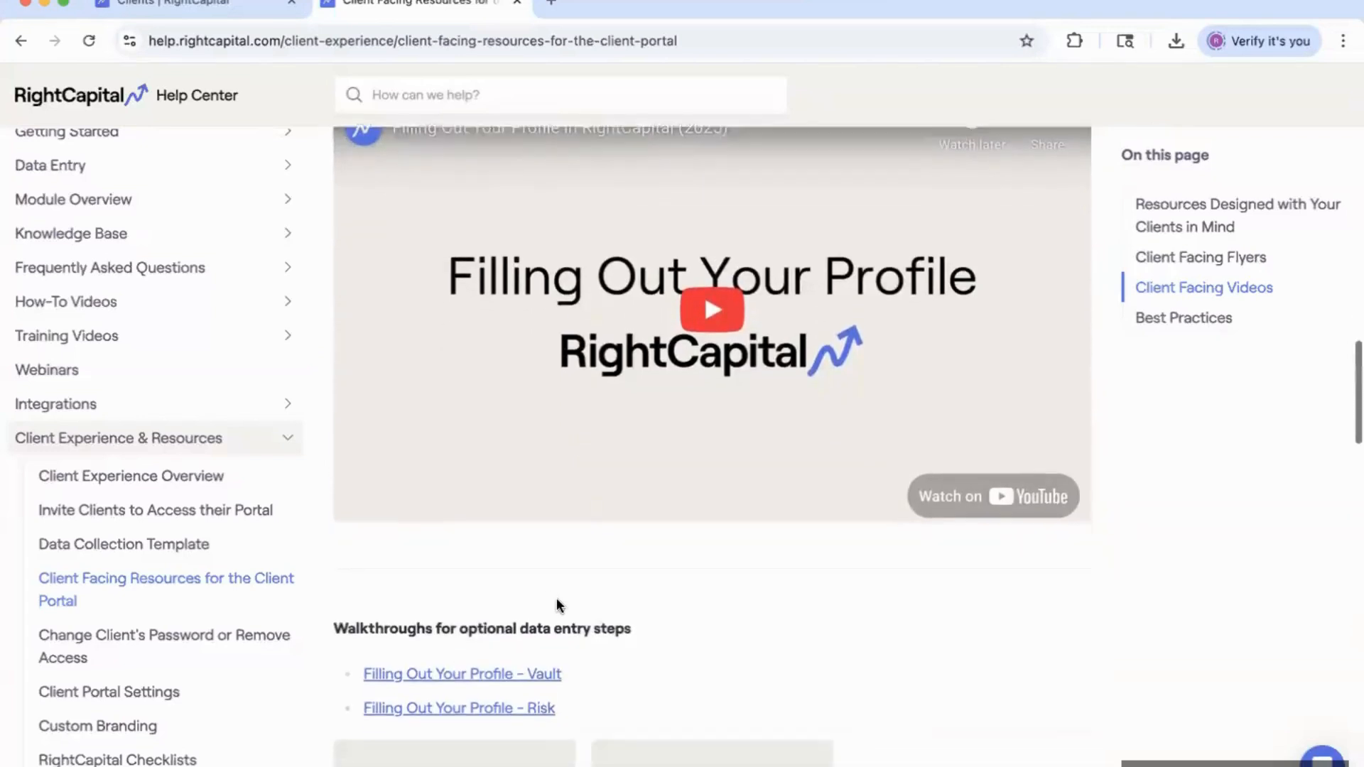
scroll(611, 622, "down", 5)
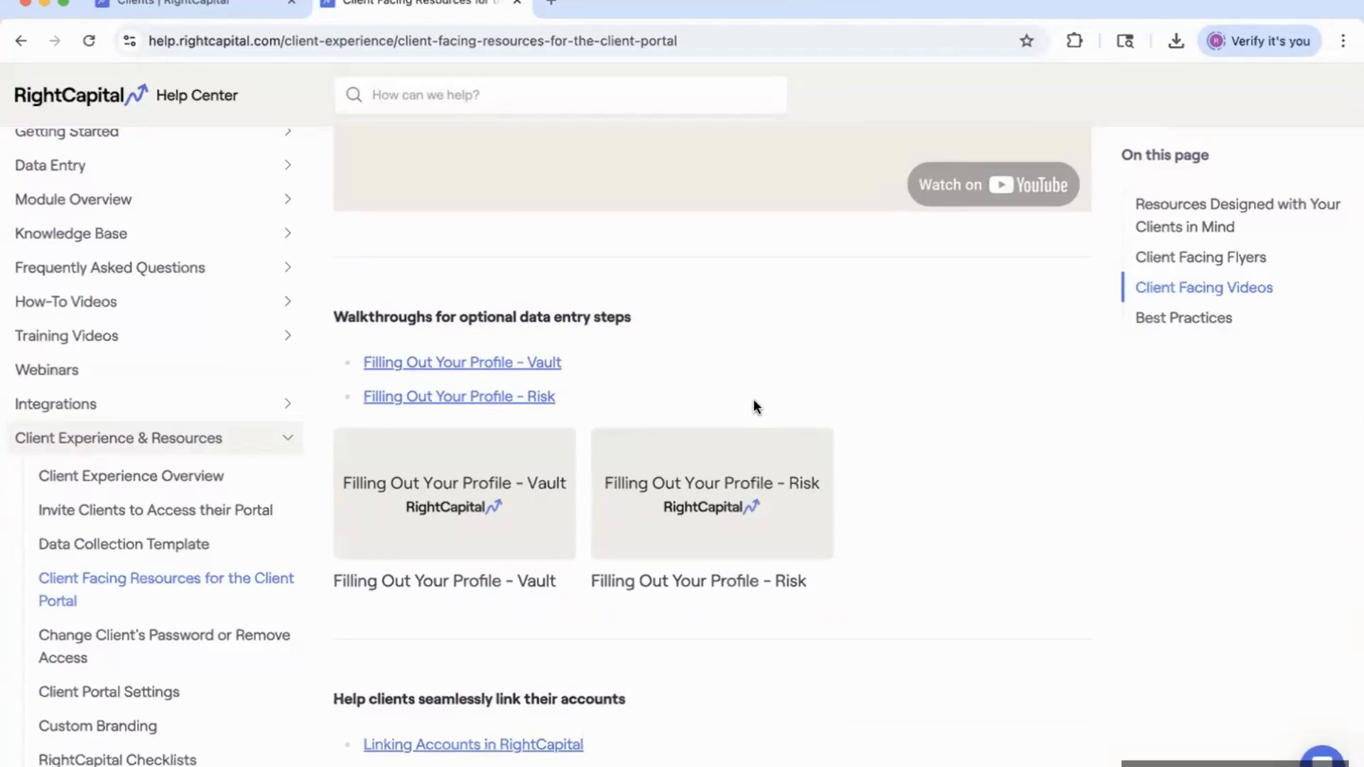
Scroll past the Linking Accounts and Budgeting videos to 'Explore RightCapital's Mobile App'.
scroll(739, 526, "down", 5)
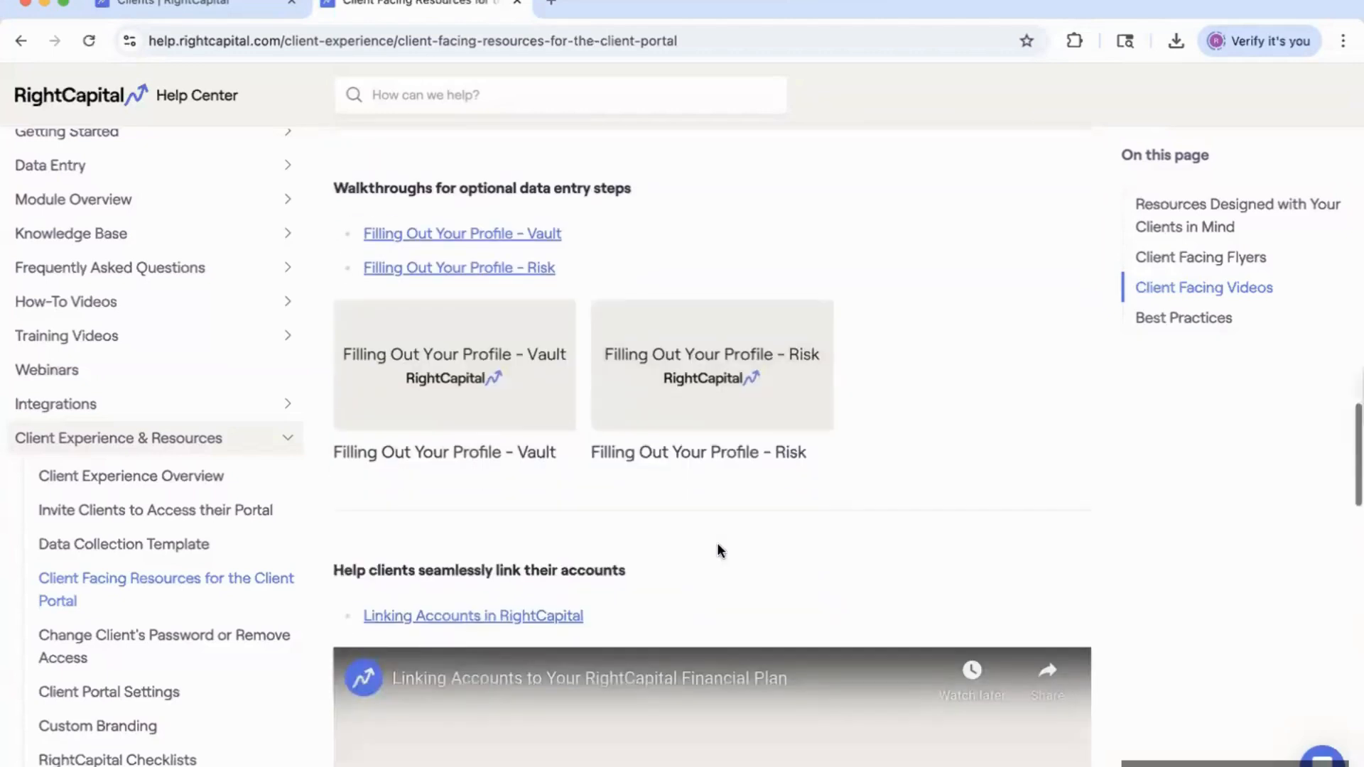
scroll(718, 549, "down", 2)
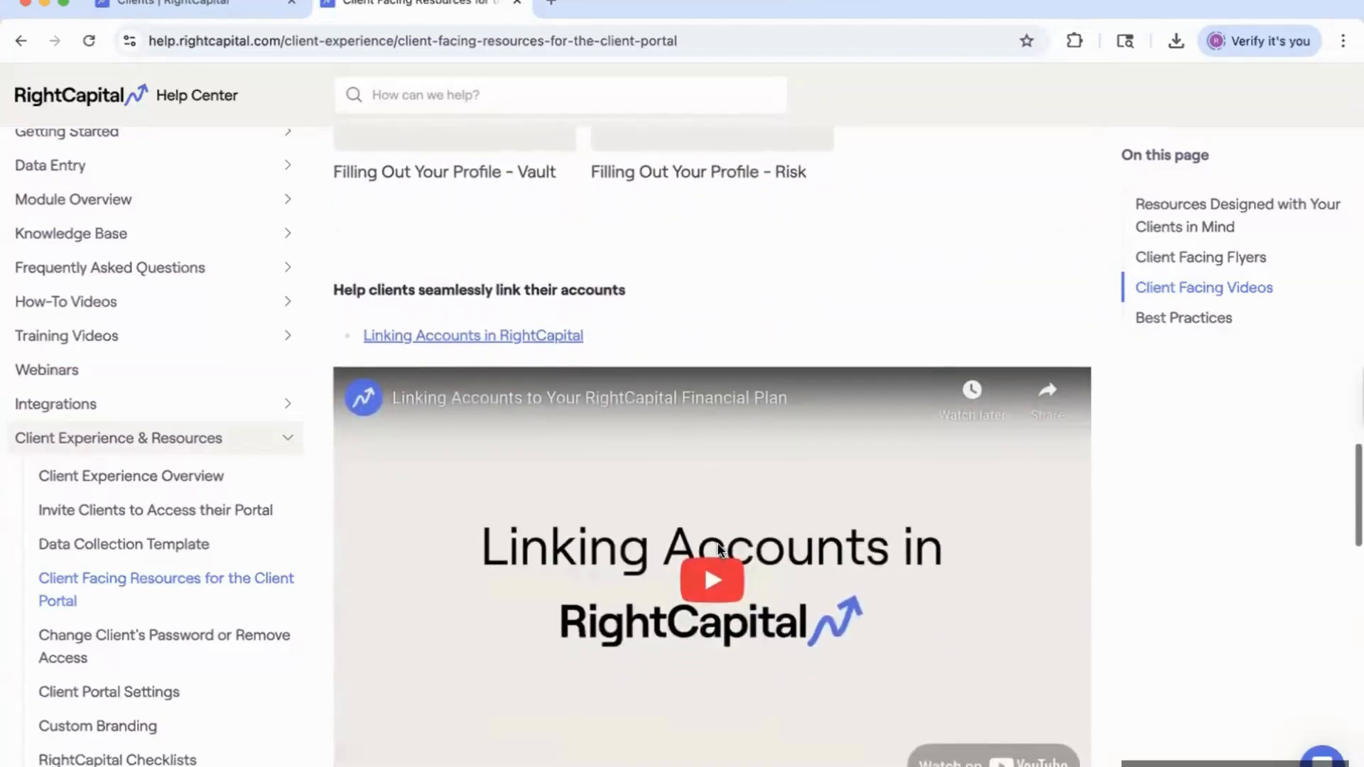
scroll(710, 568, "down", 2)
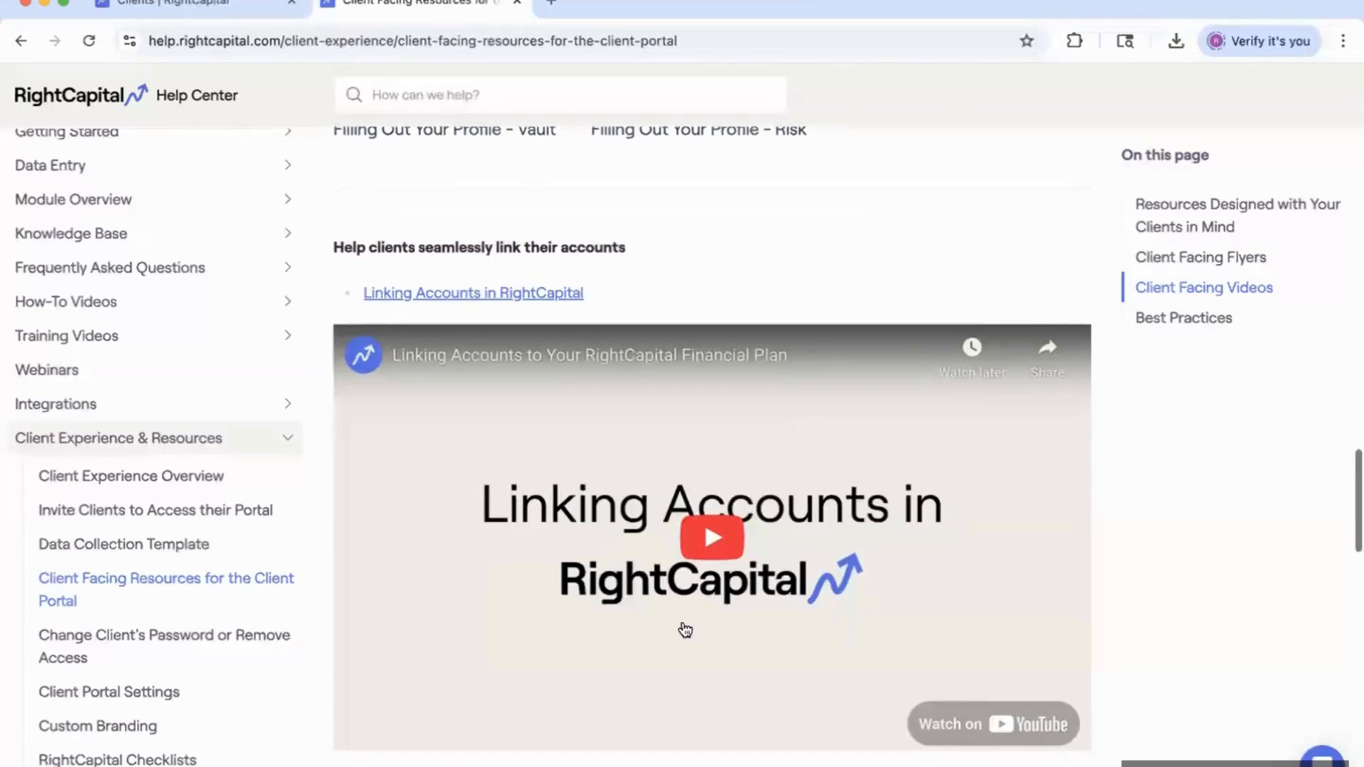
scroll(685, 630, "down", 2)
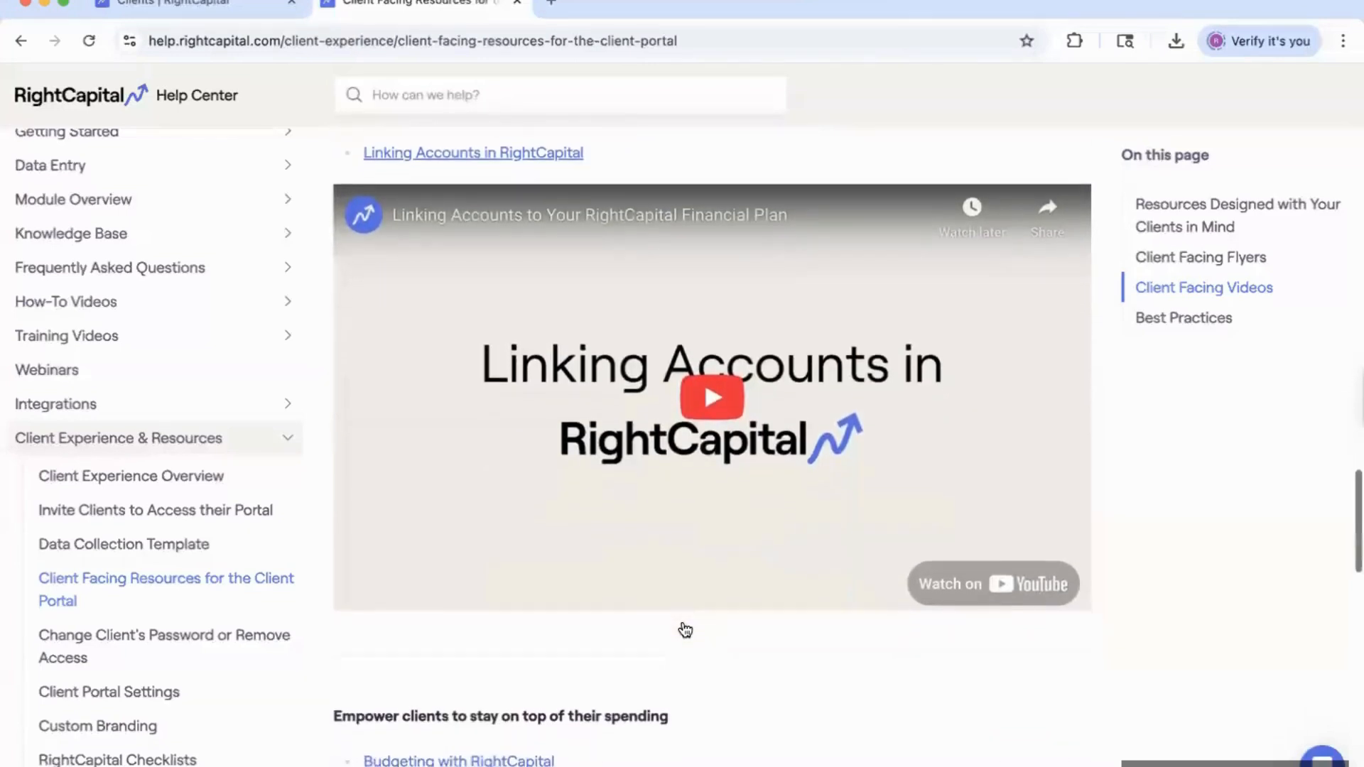
scroll(685, 630, "down", 2)
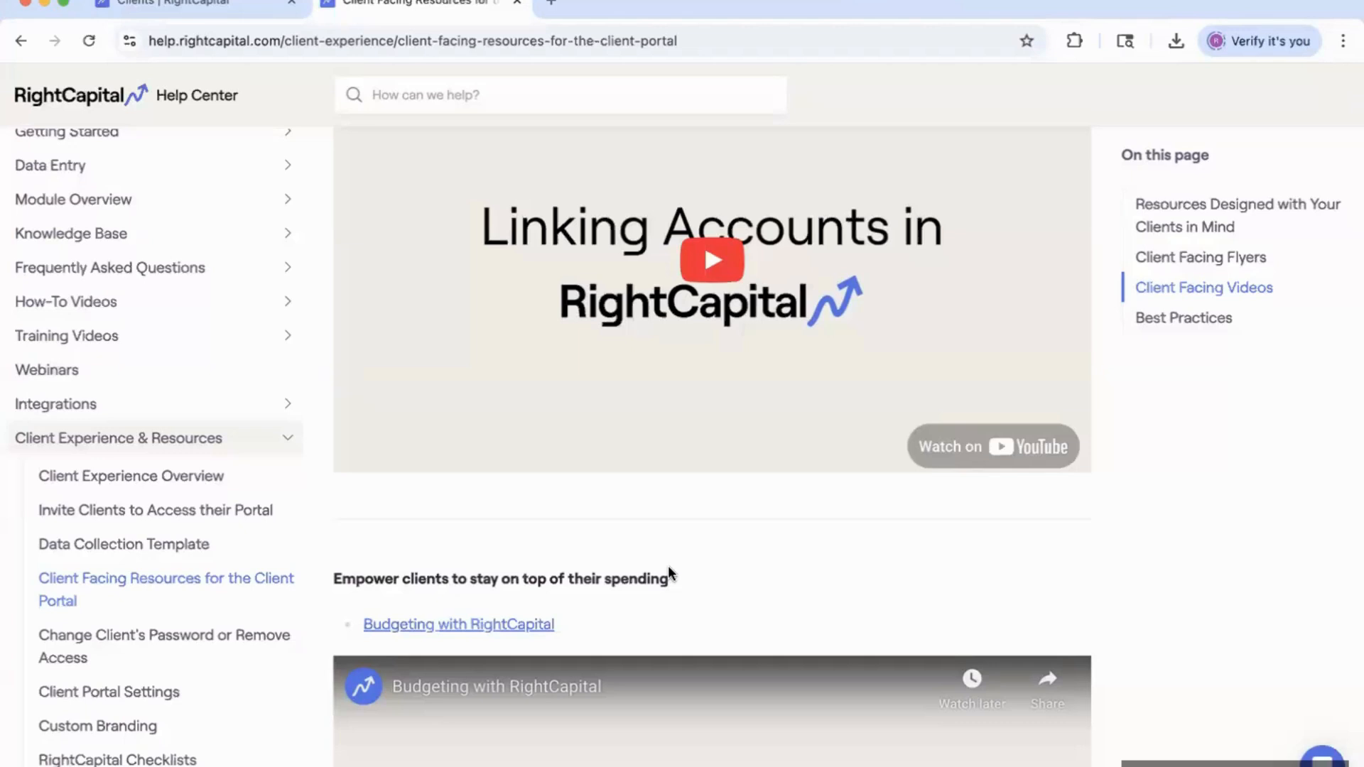
scroll(668, 568, "down", 7)
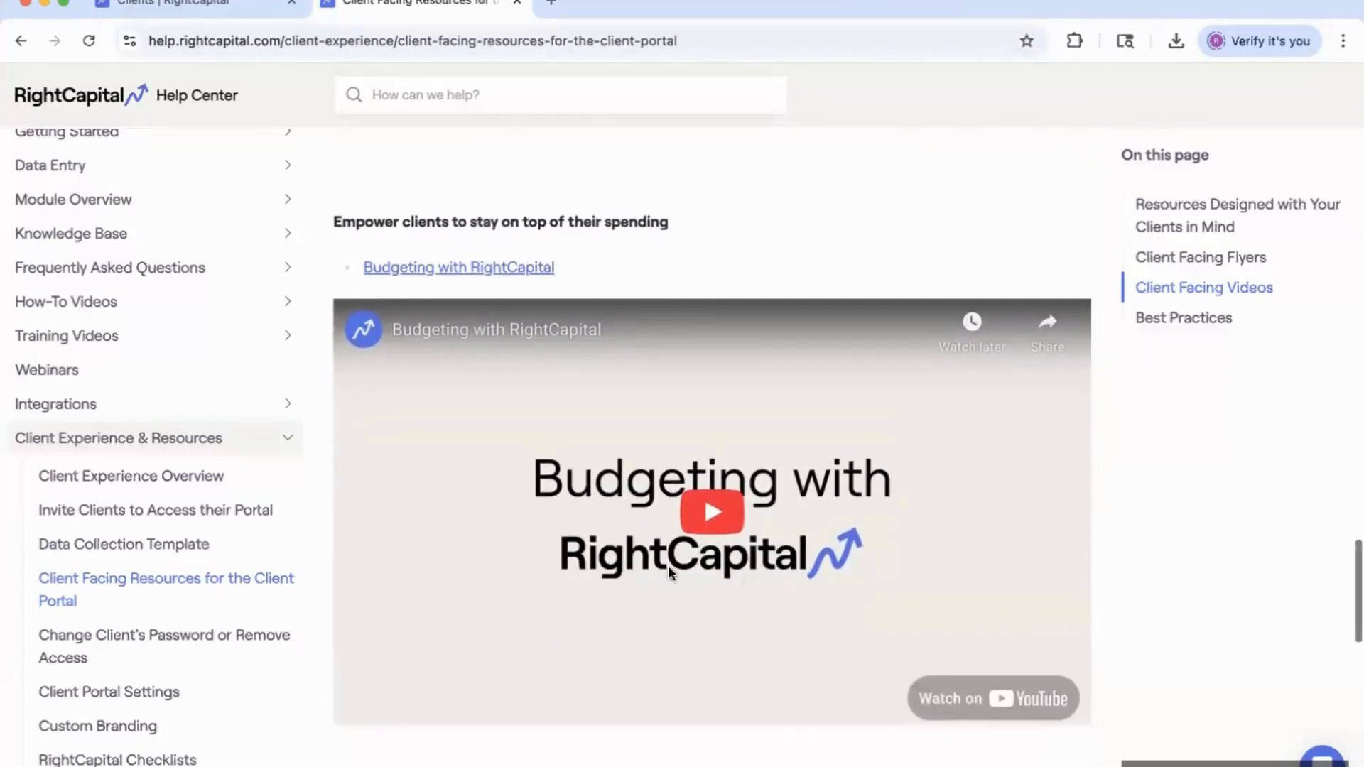
scroll(667, 568, "down", 7)
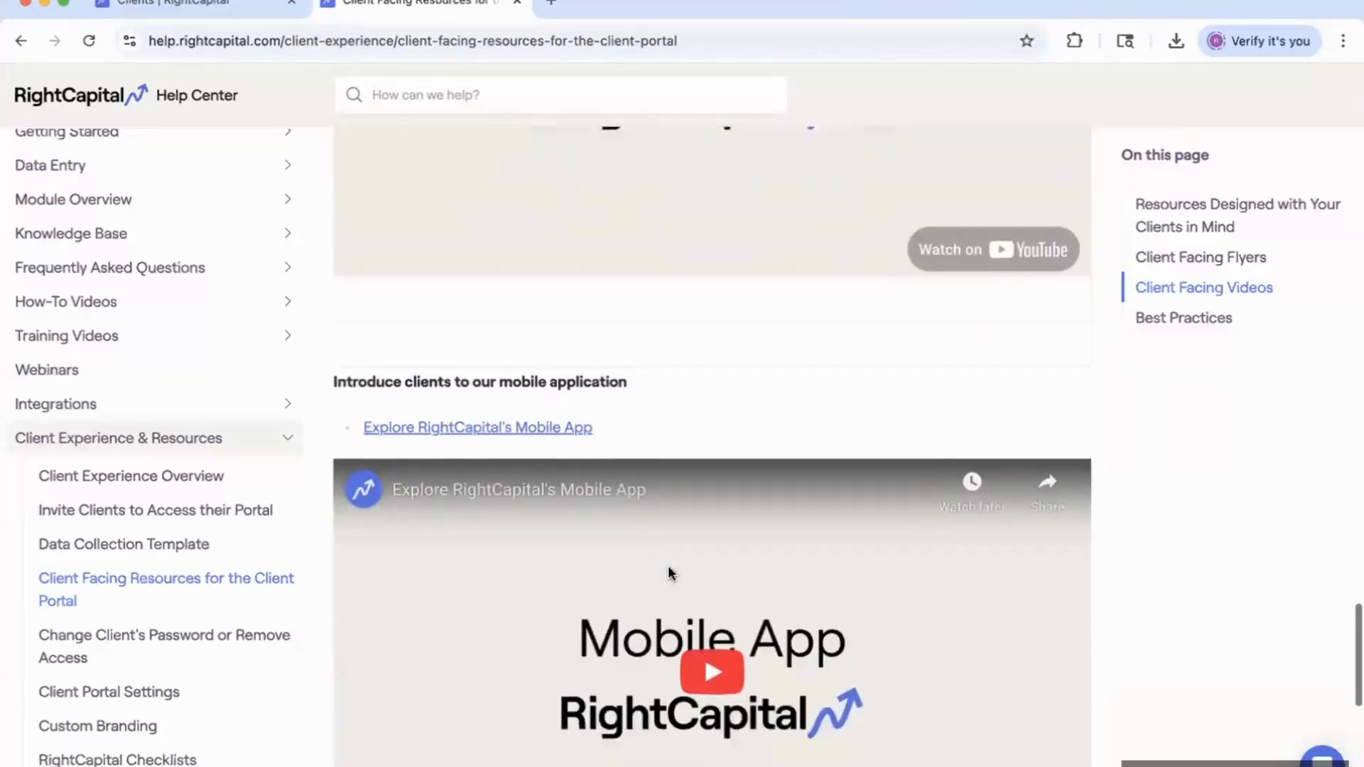
scroll(668, 568, "down", 1)
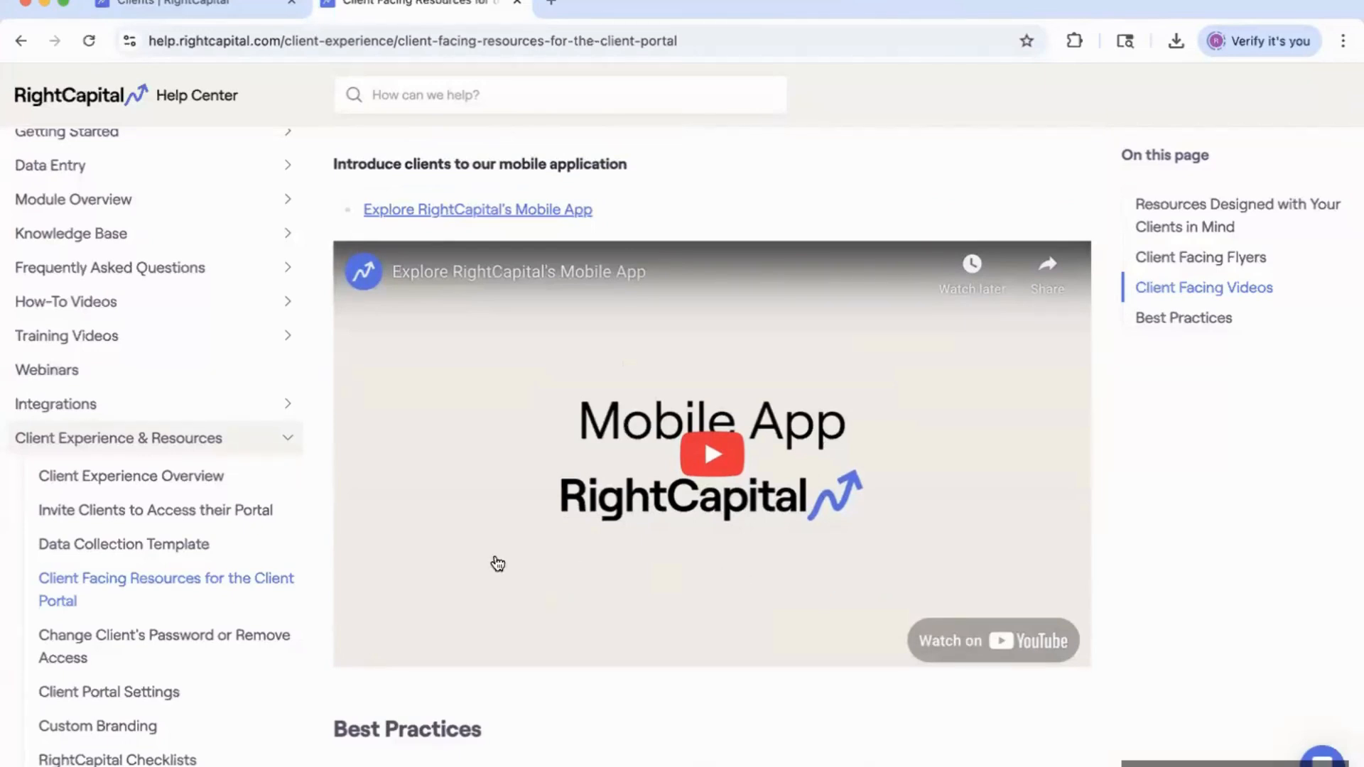
scroll(205, 580, "down", 3)
scroll(205, 580, "down", 3)
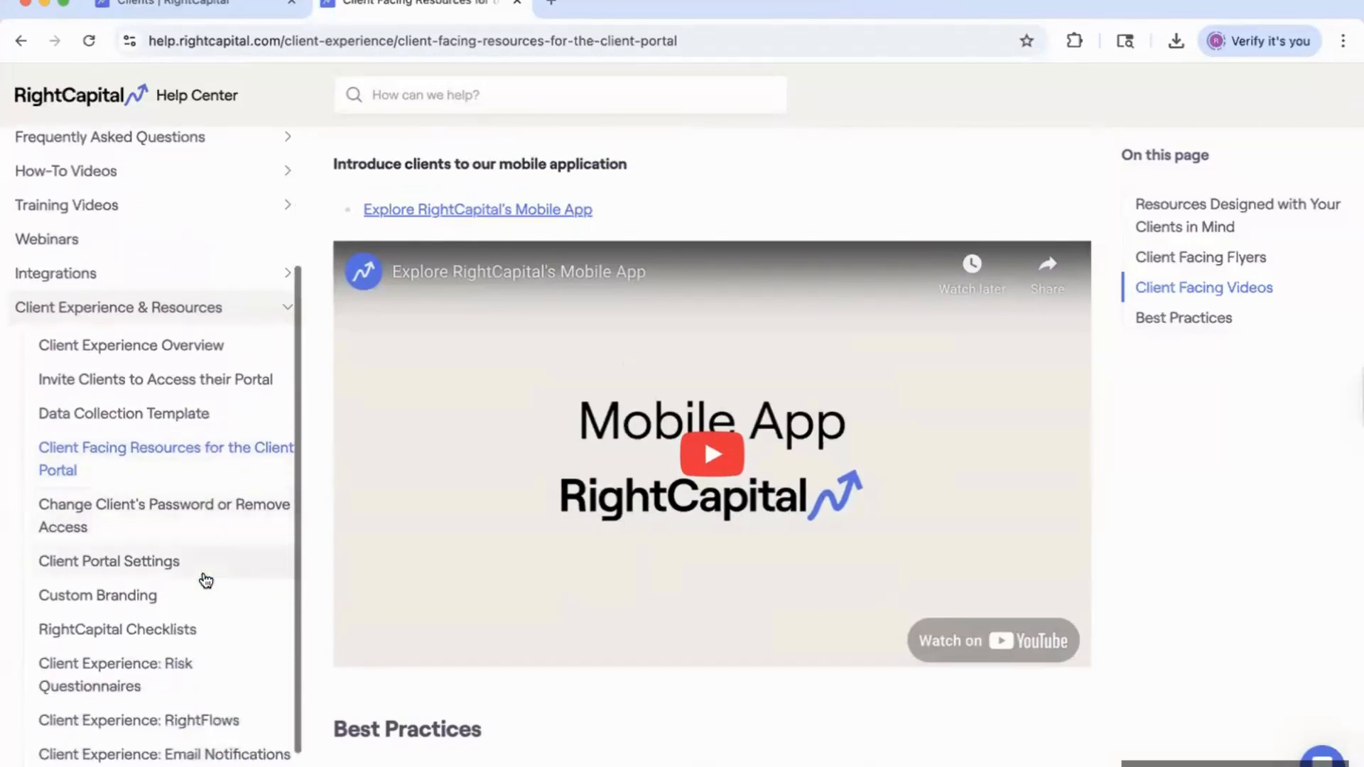
Open the Marketing & Prospecting Home article from the Help Center sidebar.
scroll(196, 613, "up", 2)
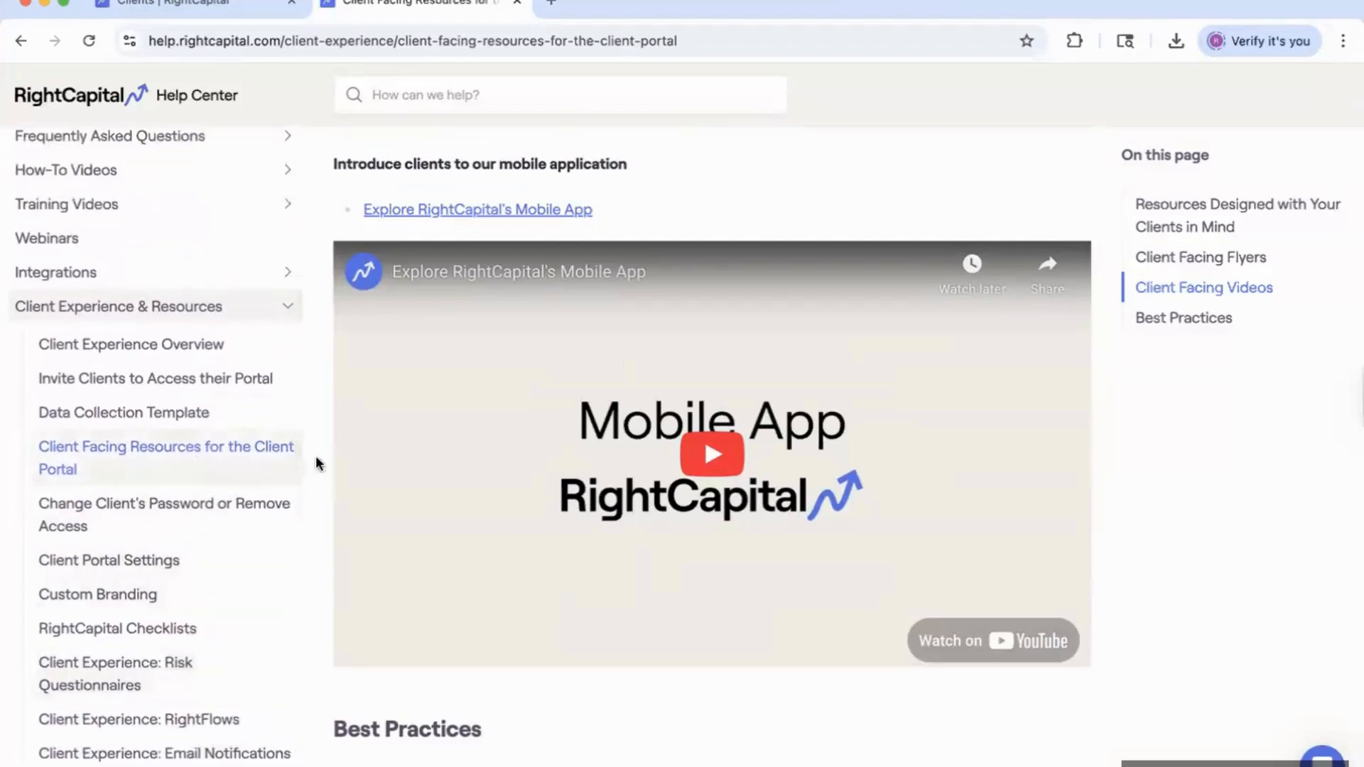
scroll(147, 612, "down", 3)
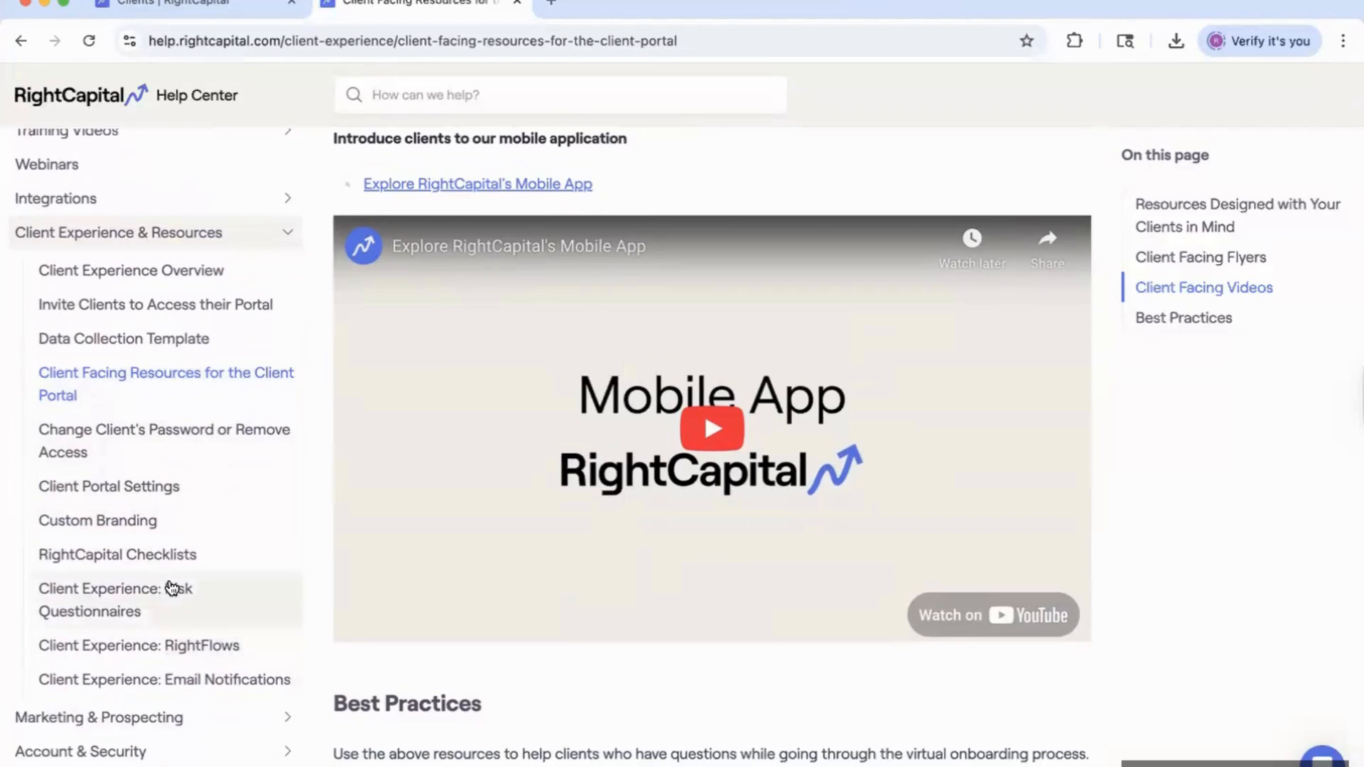
scroll(171, 589, "down", 2)
scroll(139, 700, "down", 2)
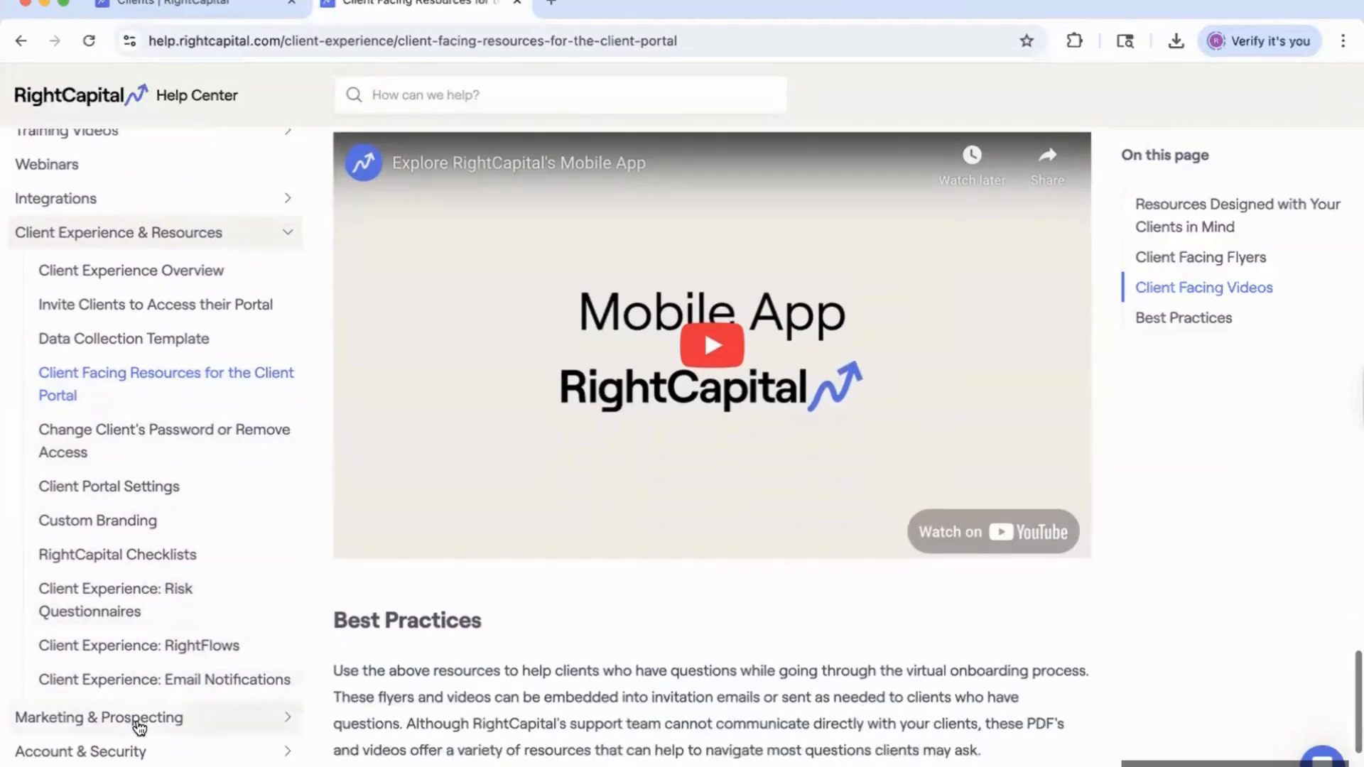
scroll(139, 724, "down", 4)
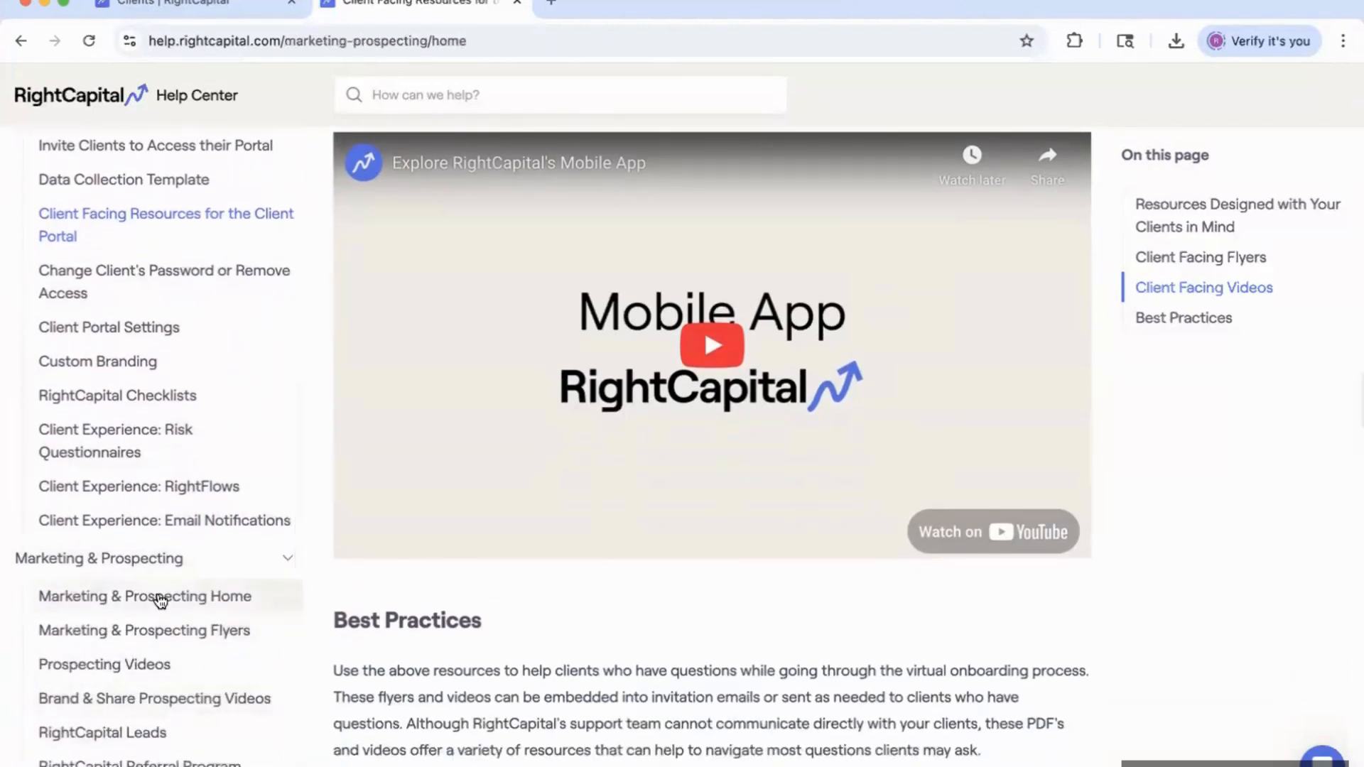
left_click(161, 600)
scroll(565, 582, "down", 8)
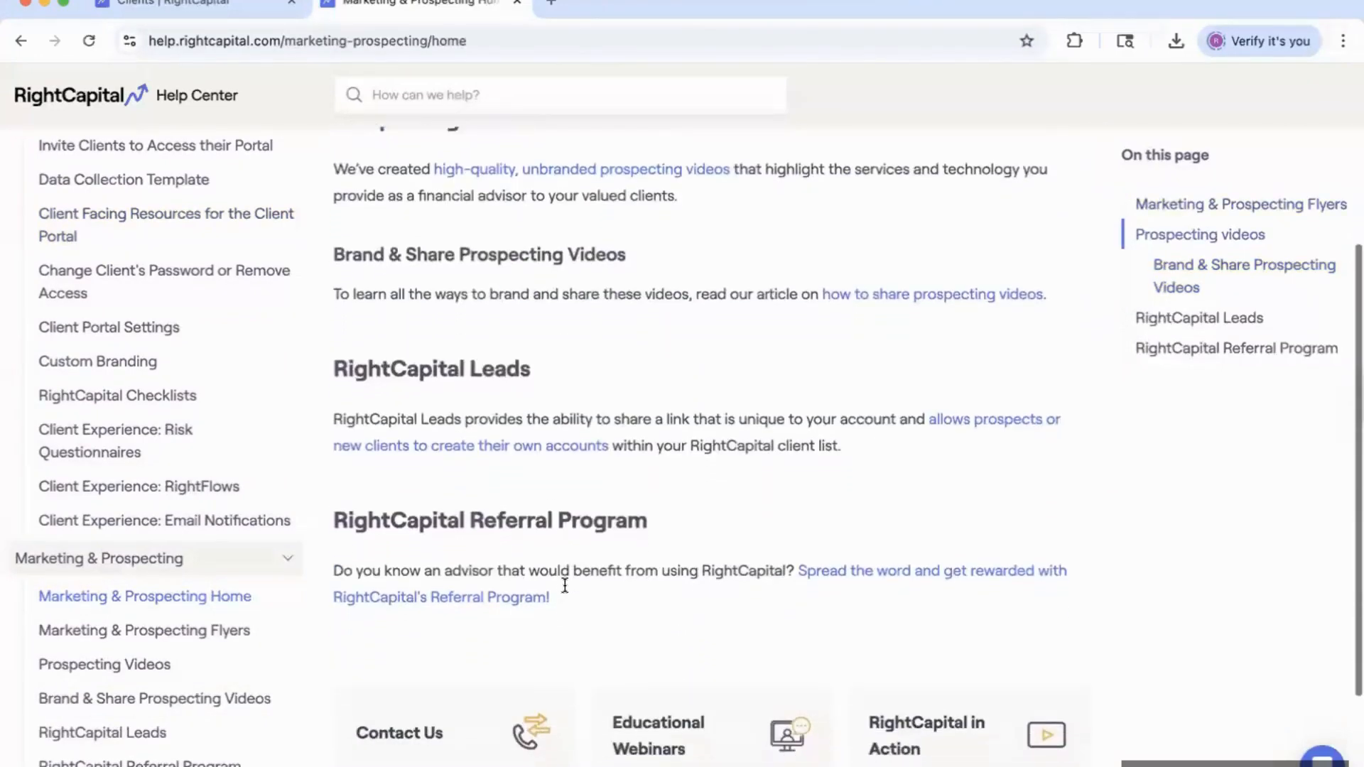
Open Marketing & Prospecting Flyers and scroll down to its Mobile App flyer section.
left_click(174, 632)
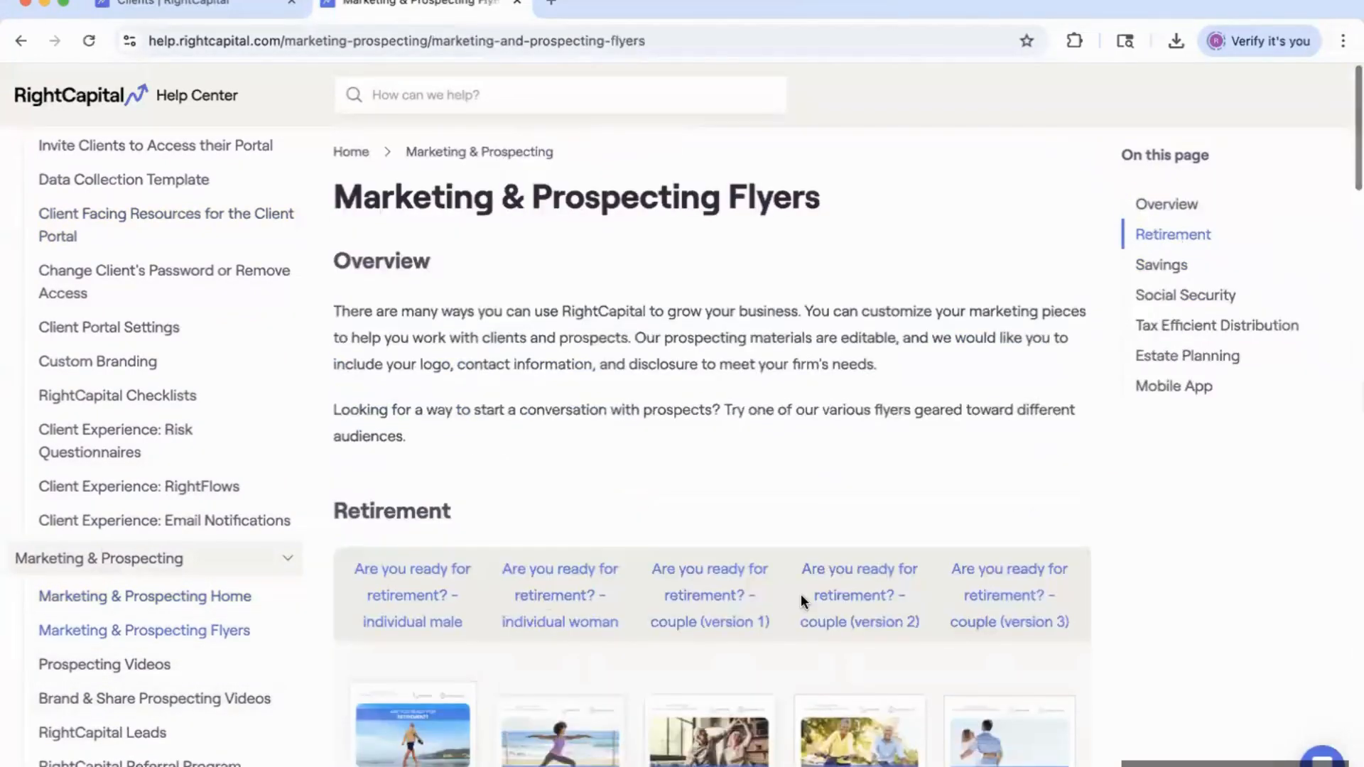
scroll(801, 598, "down", 4)
scroll(801, 600, "down", 20)
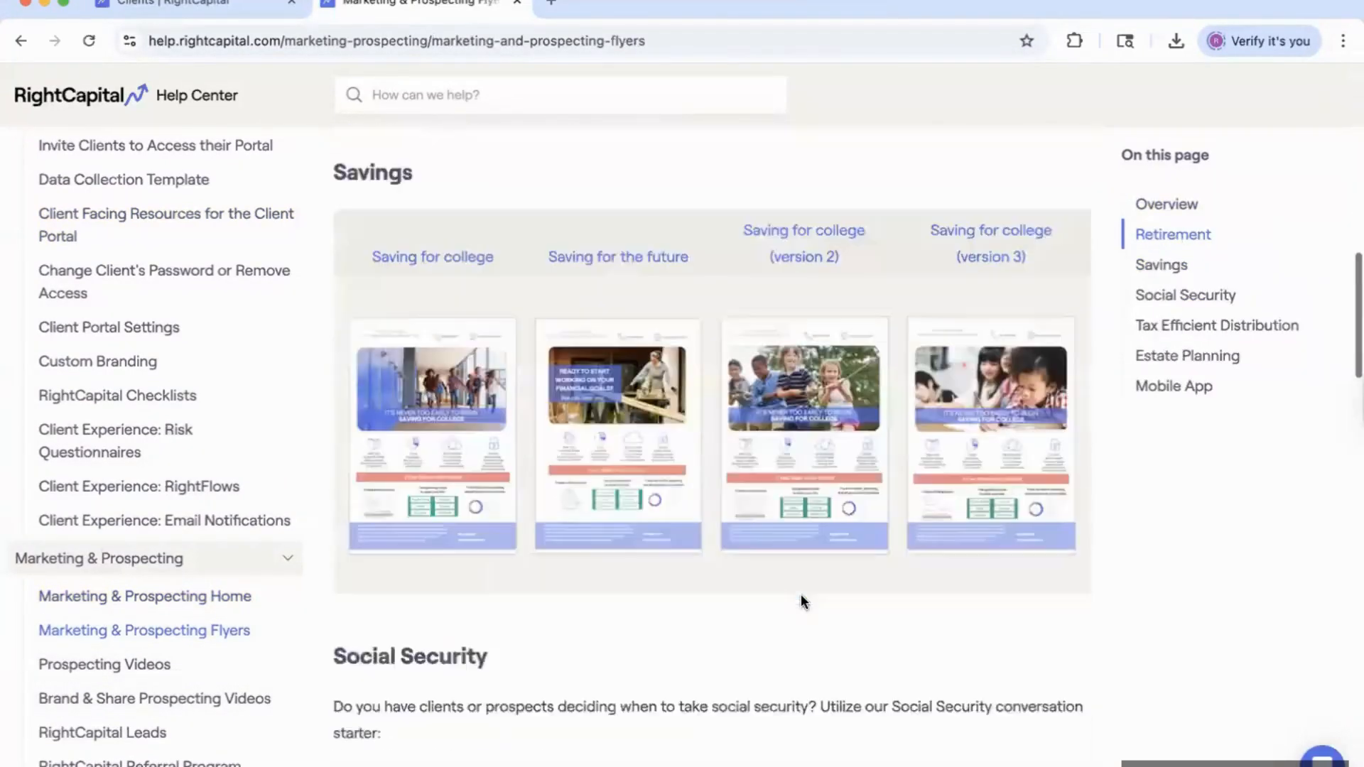
scroll(800, 594, "down", 20)
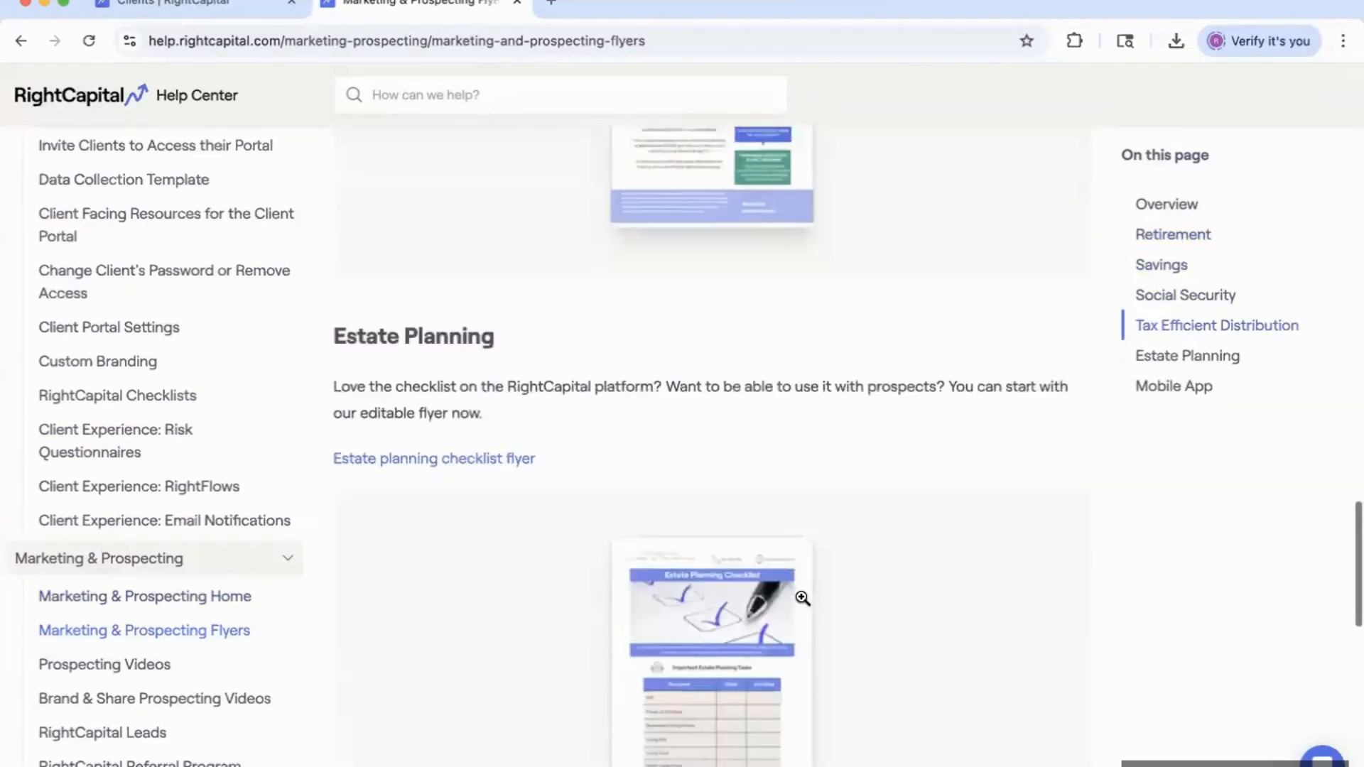
scroll(801, 598, "down", 2)
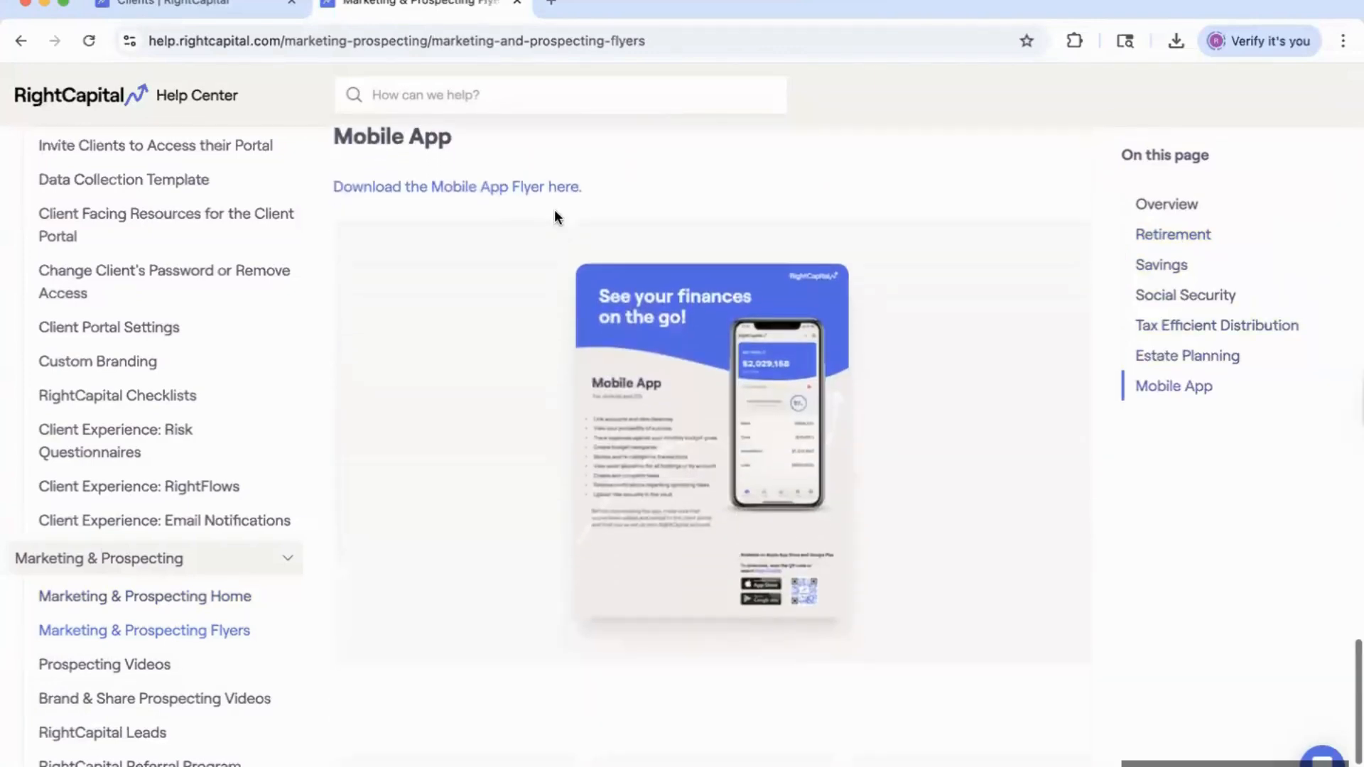
Download the Mobile App Flyer PDF and view it in a new Chrome tab.
left_click(486, 187)
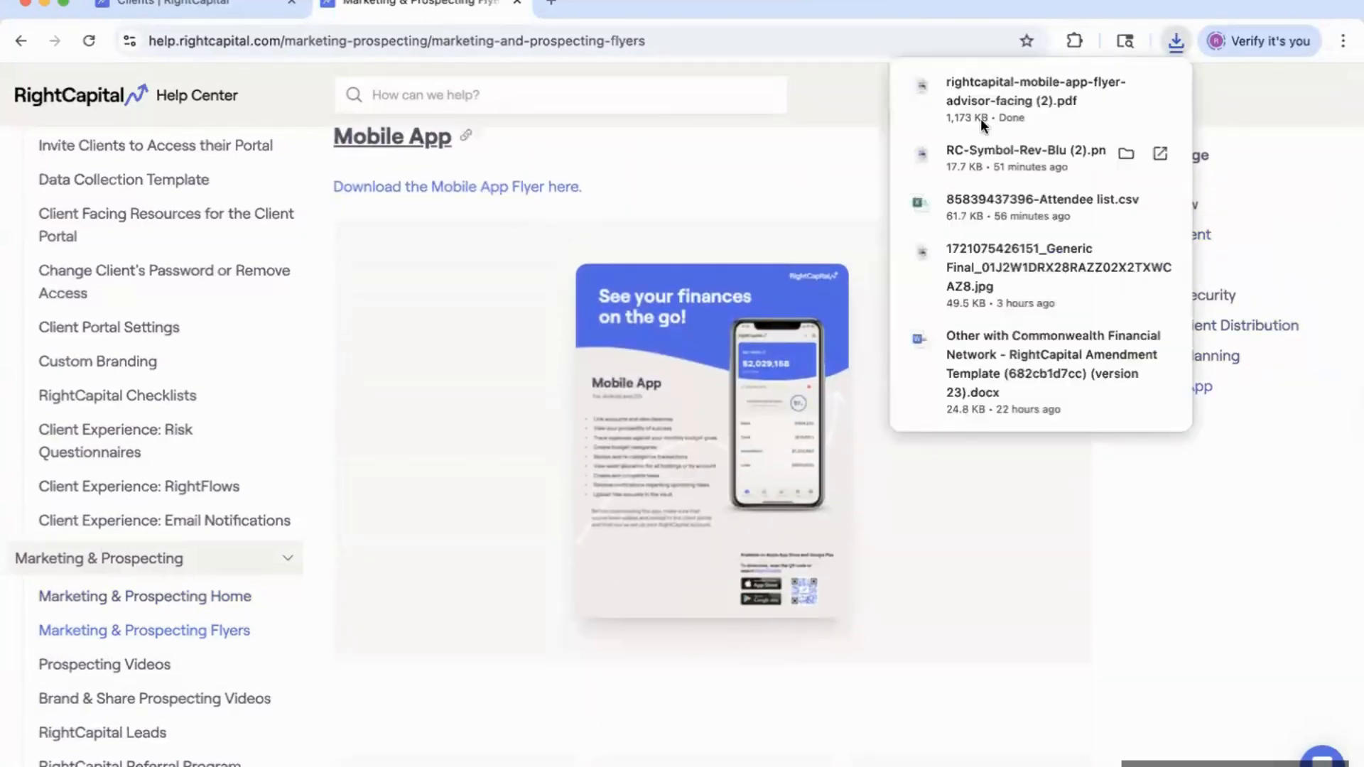
left_click(1005, 90)
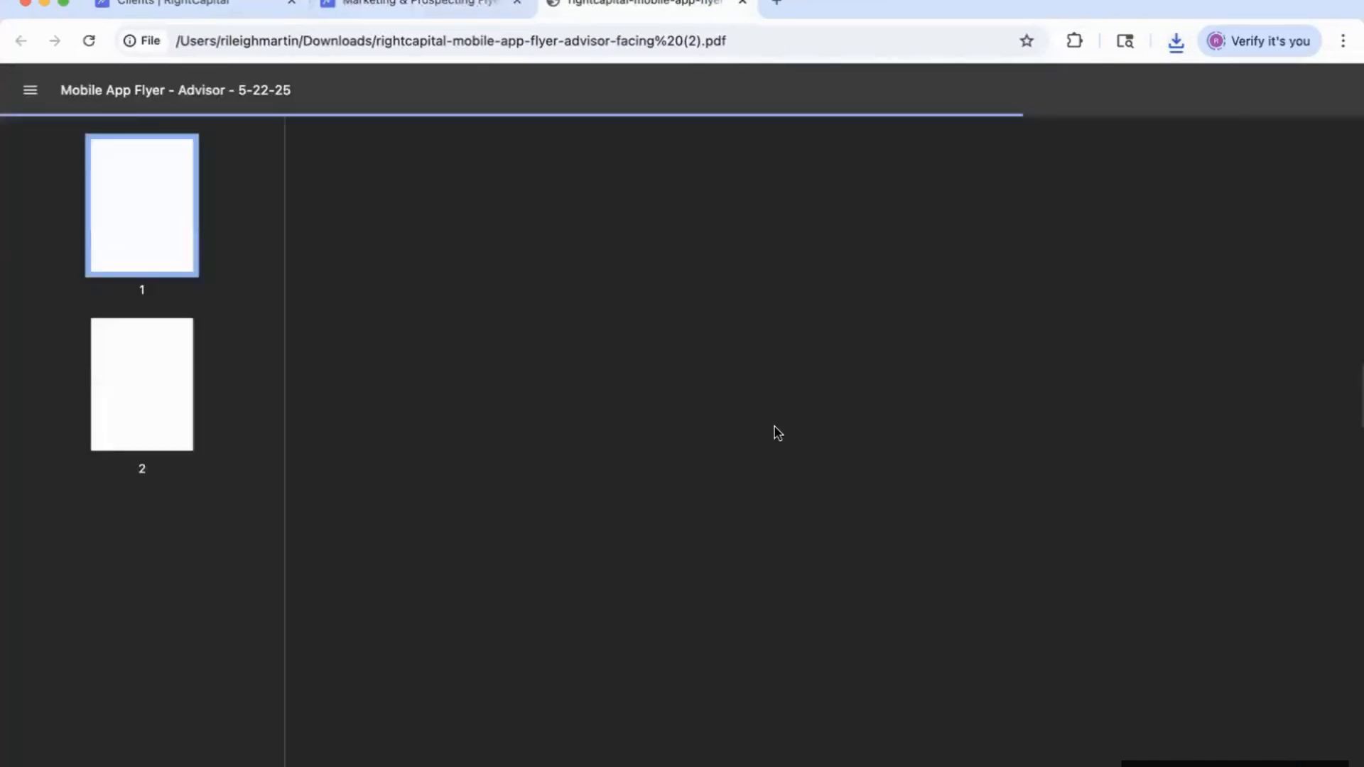
scroll(725, 462, "down", 3)
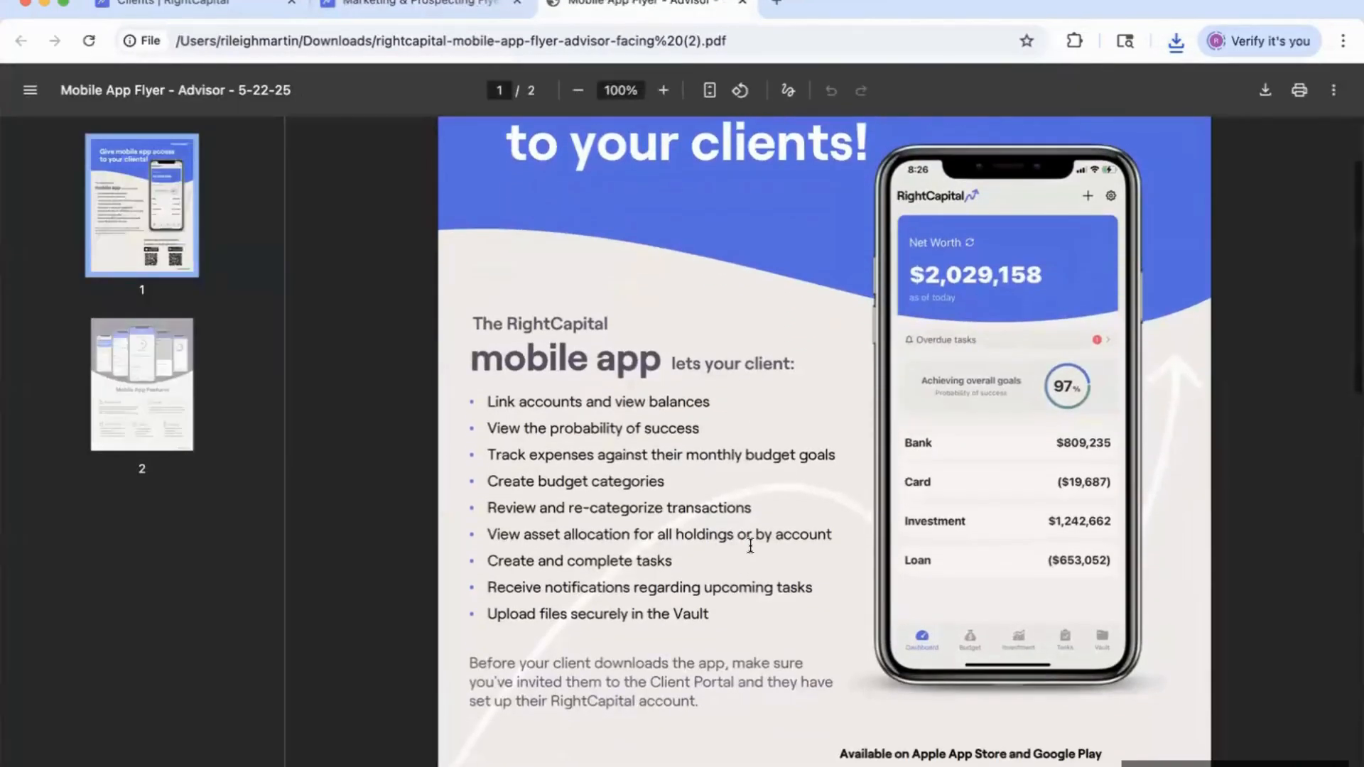